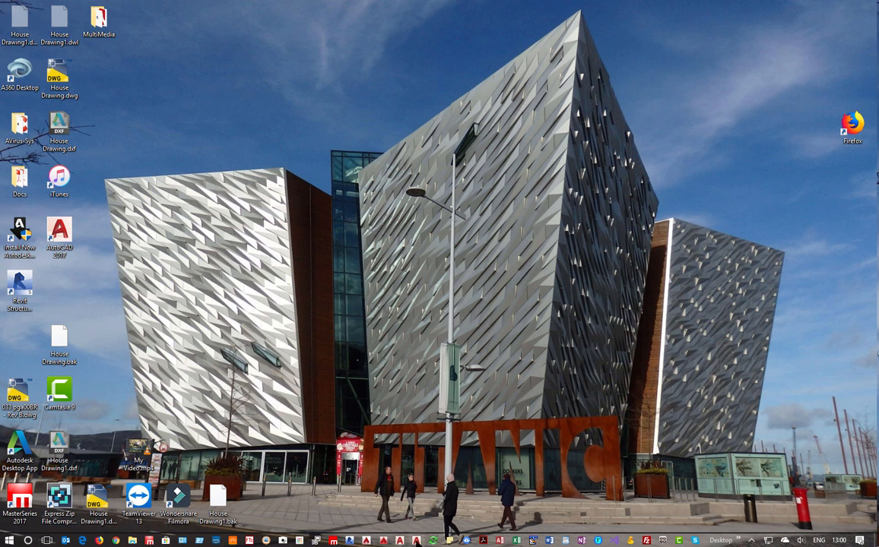
Step: Switch to AutoCAD with House Drawing1.dwg and maximize its window
{"action": "mouse_move", "coordinate": [417, 540]}
{"action": "left_click", "coordinate": [417, 499]}
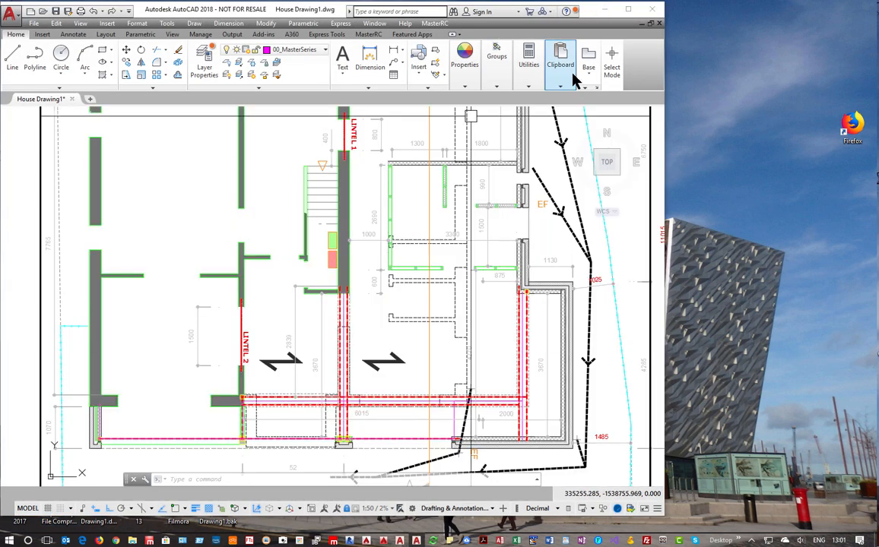
{"action": "mouse_move", "coordinate": [557, 76]}
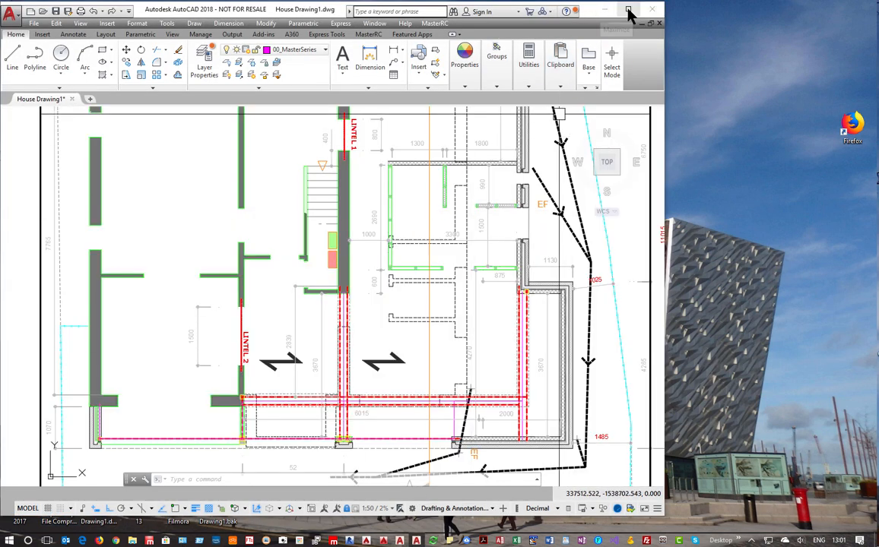
{"action": "double_click", "coordinate": [588, 9]}
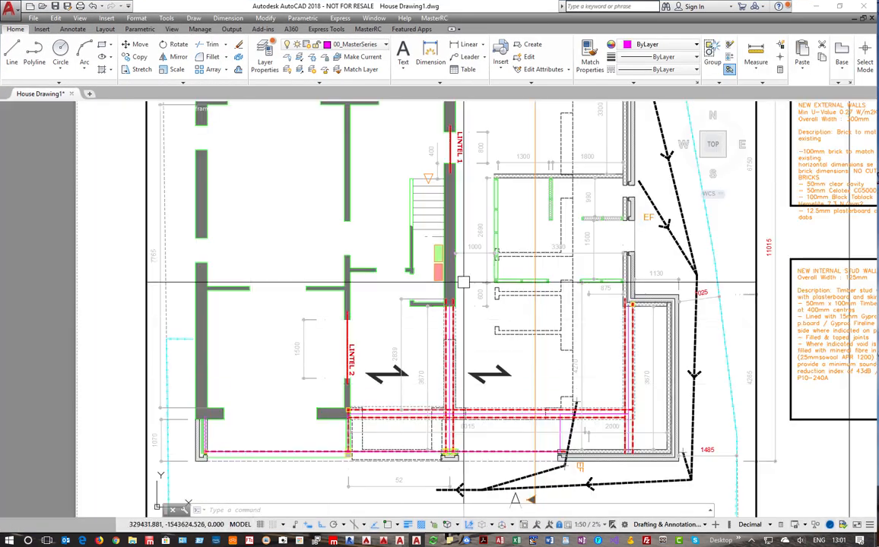
Step: Examine the magenta beam centrelines in the house plan, including the vertical one between the two span arrows
{"action": "scroll", "coordinate": [369, 291], "scroll_direction": "down", "scroll_amount": 5}
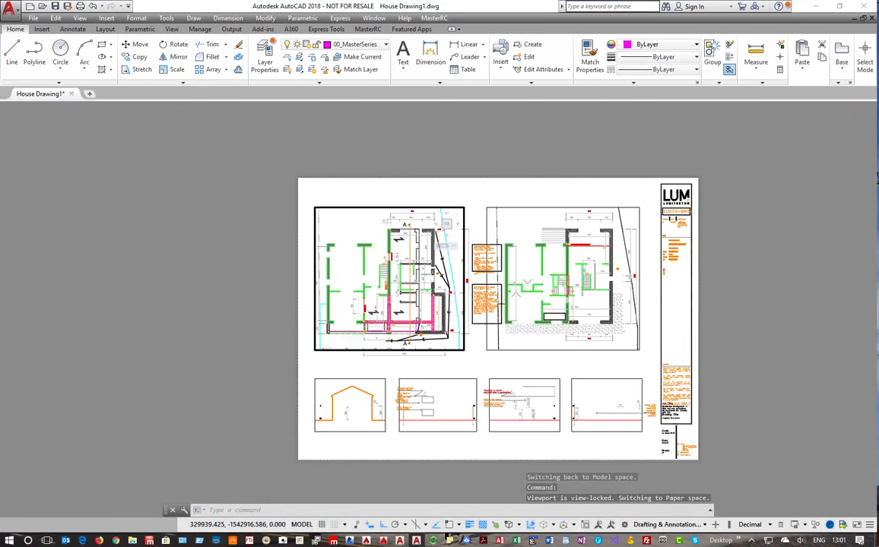
{"action": "scroll", "coordinate": [369, 291], "scroll_direction": "up", "scroll_amount": 5}
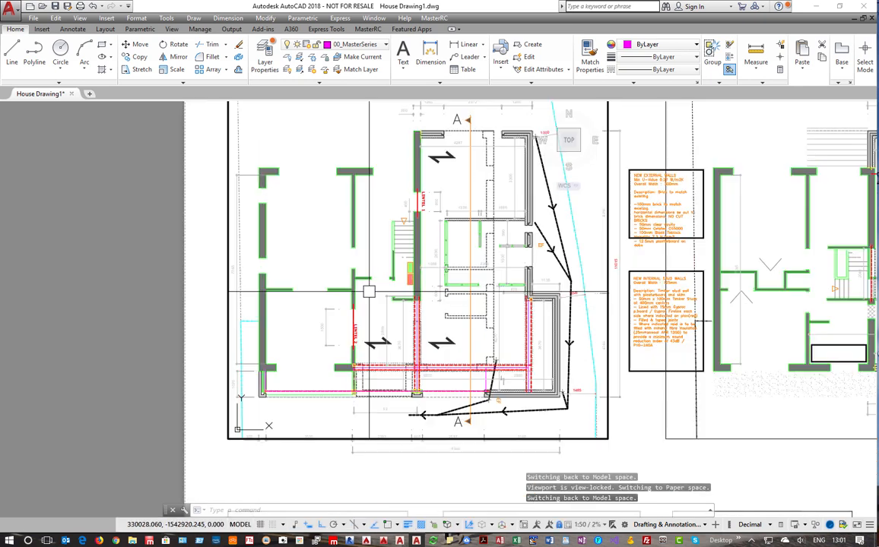
{"action": "scroll", "coordinate": [400, 365], "scroll_direction": "up", "scroll_amount": 4}
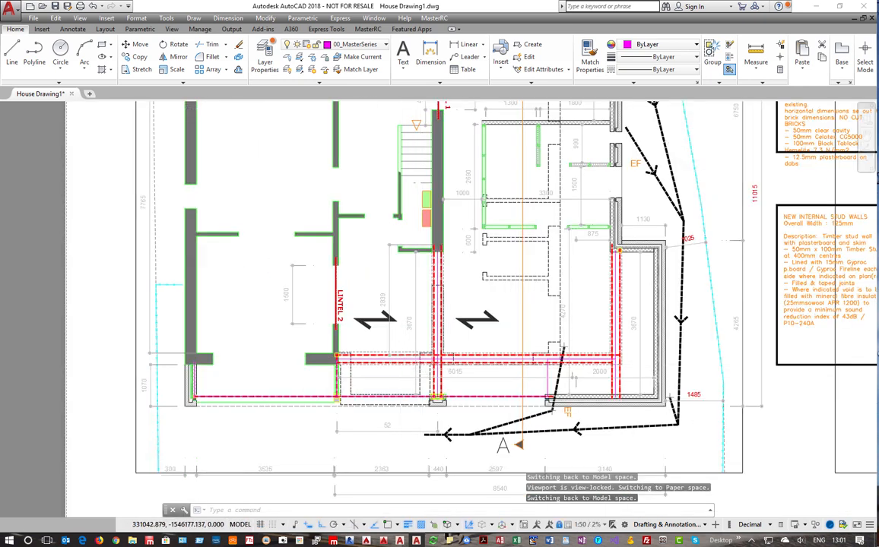
{"action": "scroll", "coordinate": [399, 365], "scroll_direction": "down", "scroll_amount": 3}
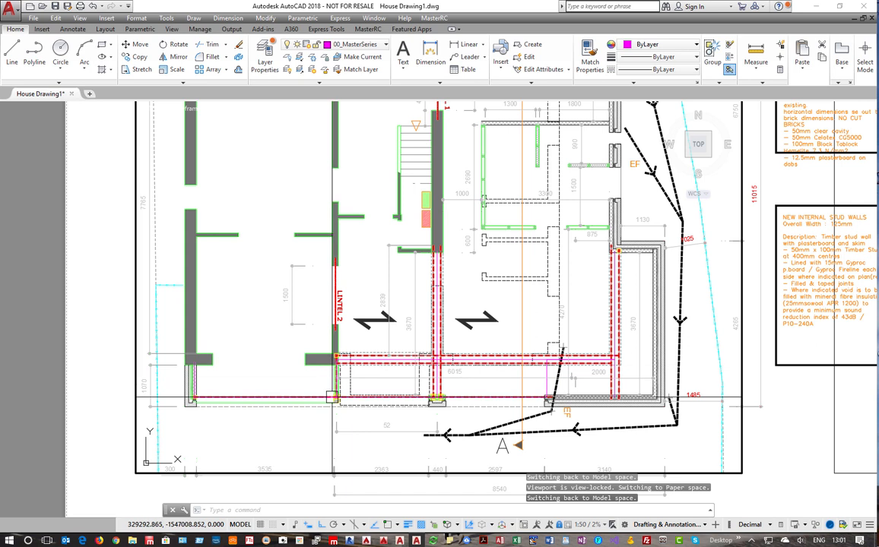
{"action": "mouse_move", "coordinate": [332, 397]}
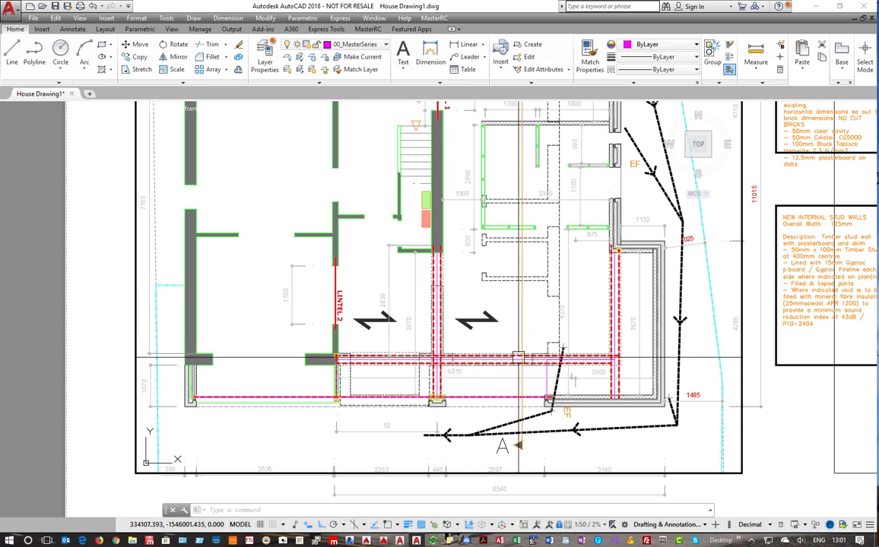
{"action": "scroll", "coordinate": [445, 330], "scroll_direction": "up", "scroll_amount": 2}
{"action": "scroll", "coordinate": [466, 357], "scroll_direction": "up", "scroll_amount": 3}
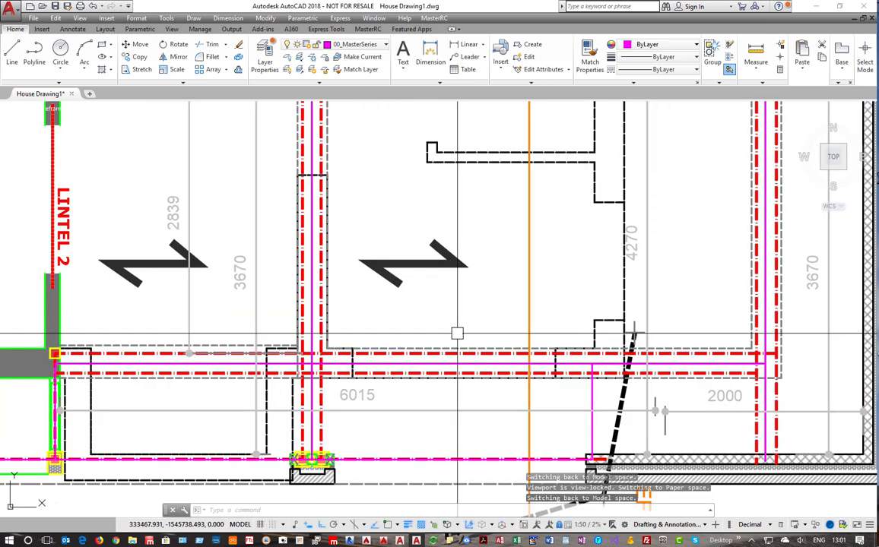
{"action": "scroll", "coordinate": [456, 334], "scroll_direction": "down", "scroll_amount": 2}
{"action": "left_click", "coordinate": [366, 224]}
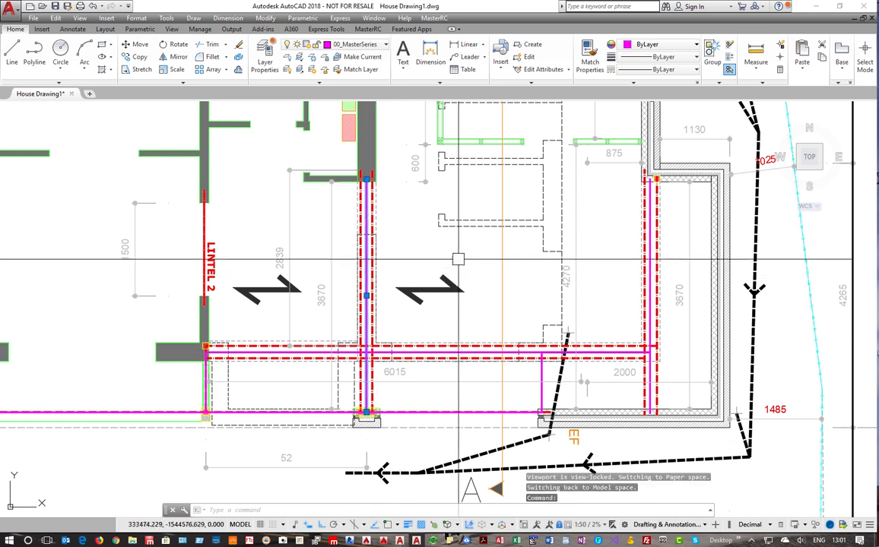
{"action": "key", "text": "Escape"}
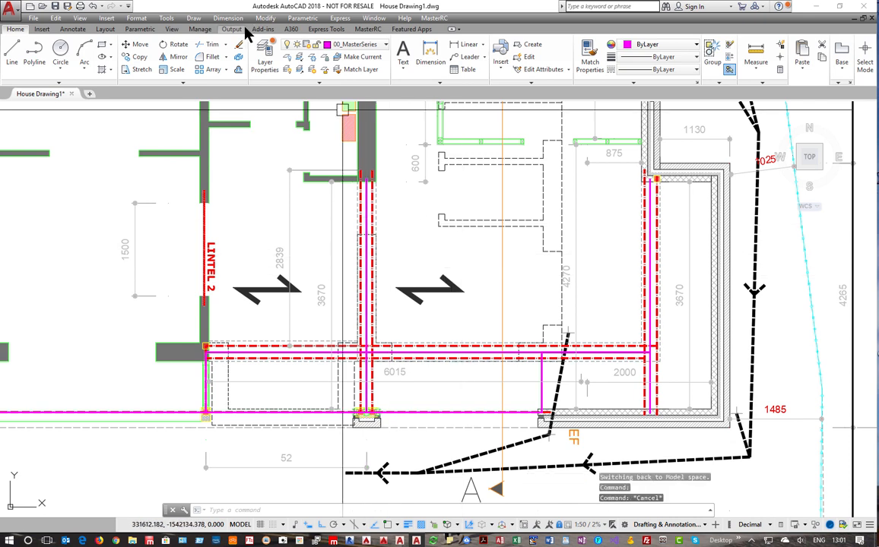
Step: Change the colour of the 00_MasterSeries layer to green, colour 80
{"action": "left_click", "coordinate": [366, 48]}
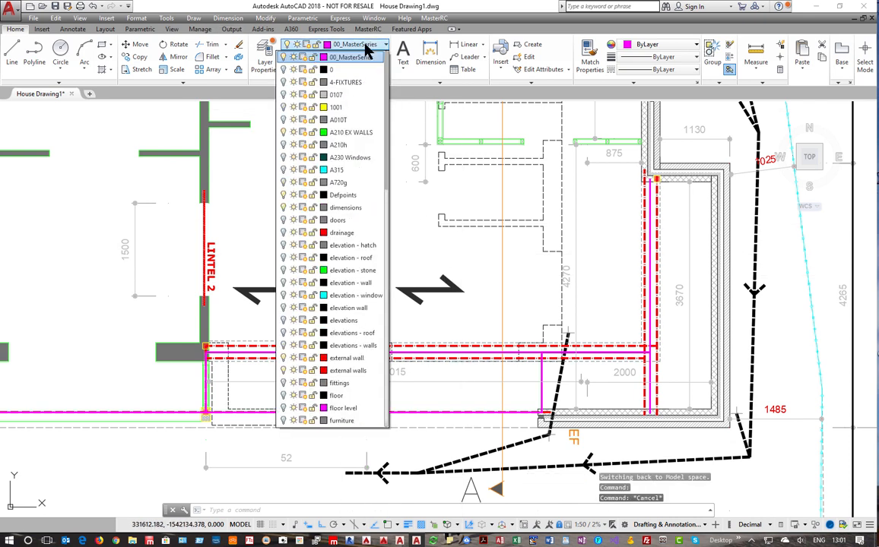
{"action": "left_click", "coordinate": [324, 61]}
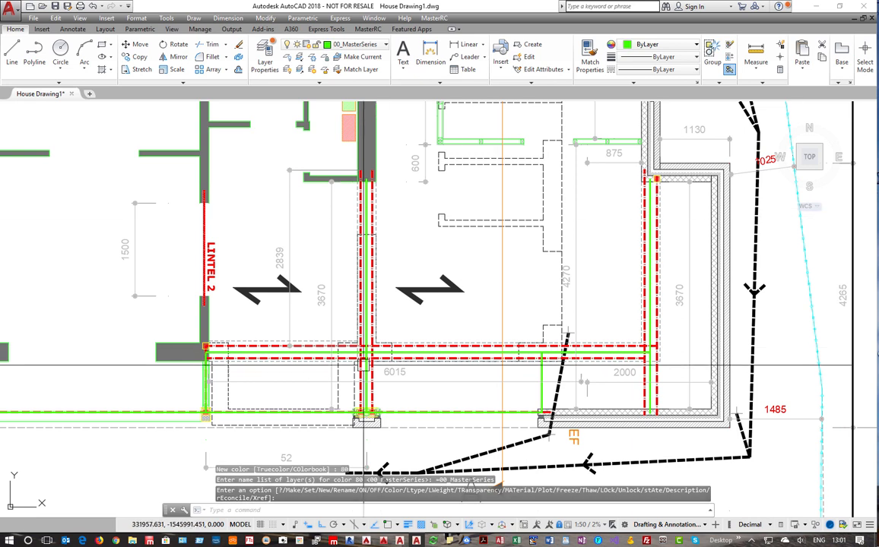
{"action": "mouse_move", "coordinate": [537, 388]}
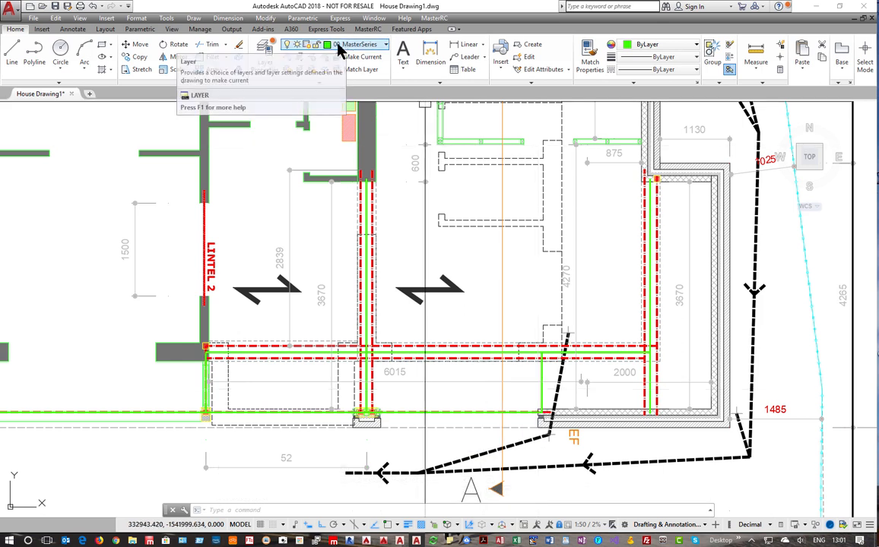
Step: Save the drawing to the Desktop as House Drawing2.dxf in AutoCAD 2018 DXF format
{"action": "left_click", "coordinate": [32, 18]}
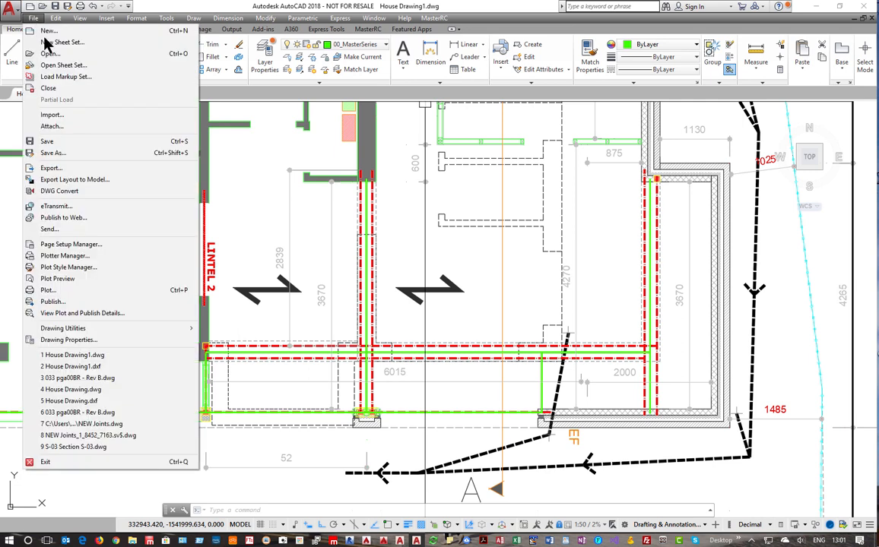
{"action": "left_click", "coordinate": [76, 151]}
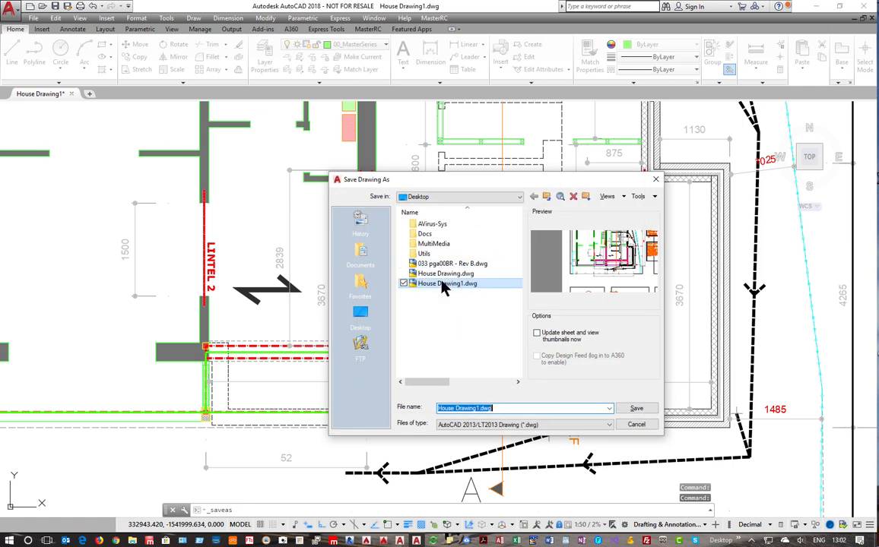
{"action": "left_click", "coordinate": [486, 424]}
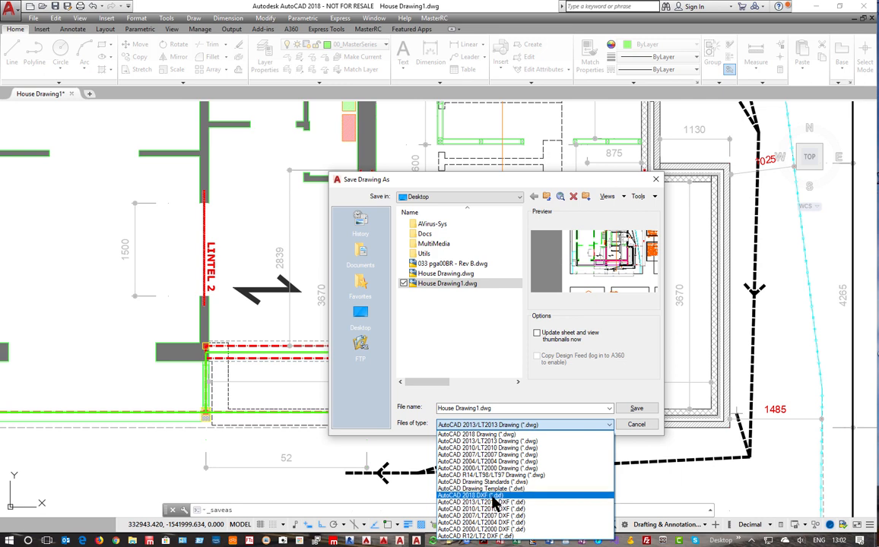
{"action": "left_click", "coordinate": [490, 495]}
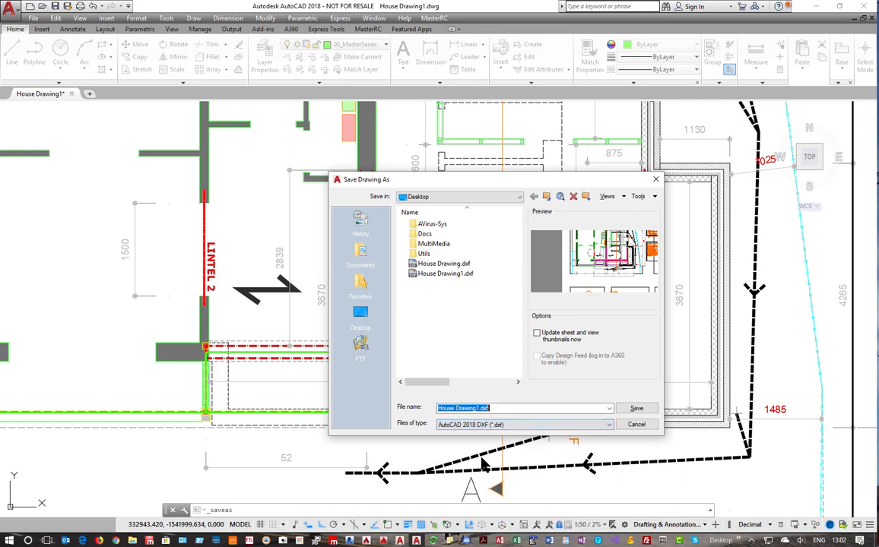
{"action": "left_click", "coordinate": [476, 408]}
{"action": "key", "text": "BackSpace"}
{"action": "type", "text": "2"}
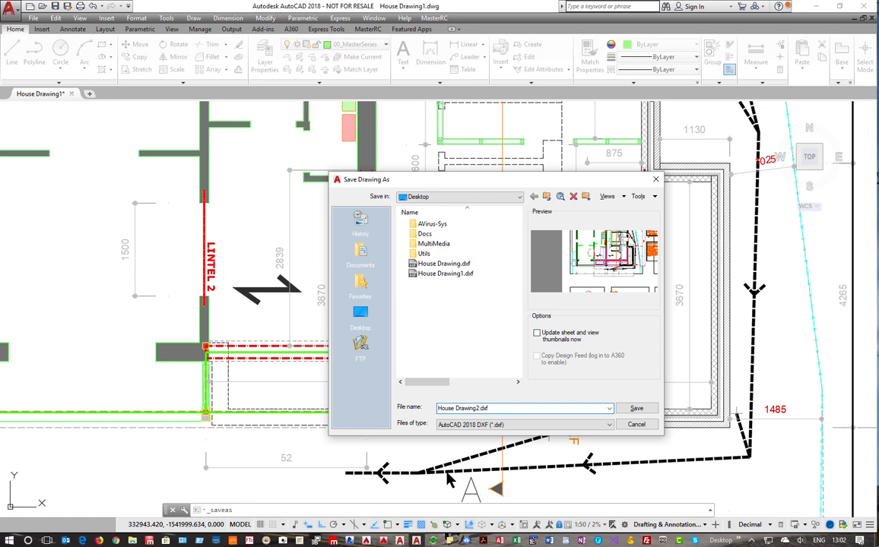
{"action": "left_click", "coordinate": [632, 411]}
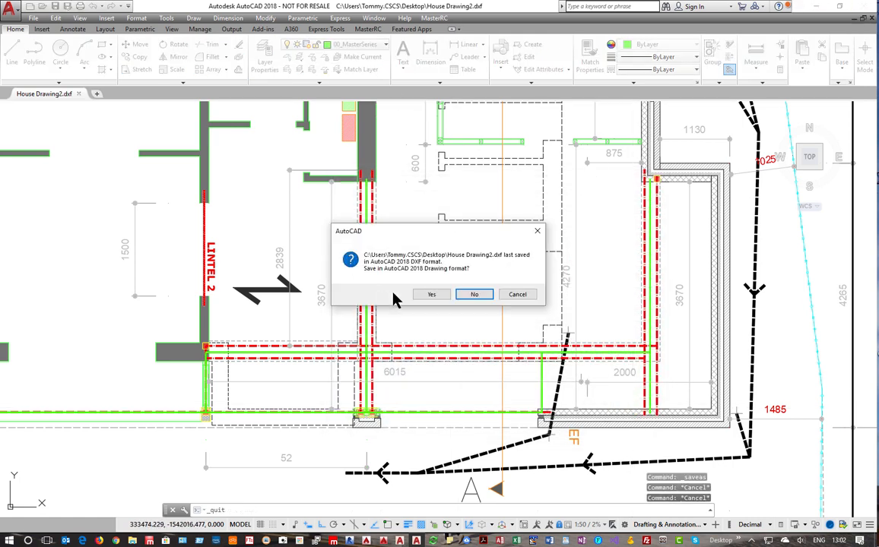
Step: Quit AutoCAD, also saving the drawing to the Desktop as House Drawing2.dwg in AutoCAD 2018 Drawing format
{"action": "left_click", "coordinate": [434, 296]}
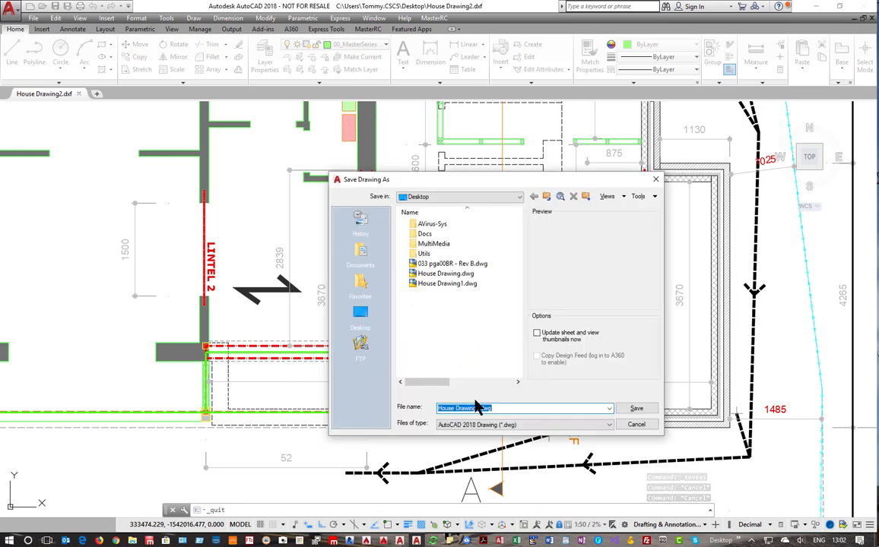
{"action": "left_click", "coordinate": [635, 409]}
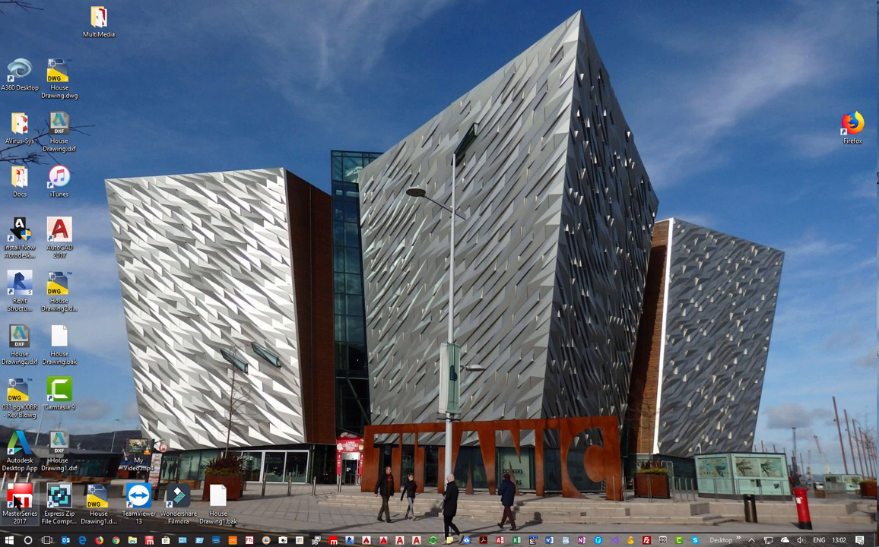
Step: Start MasterSeries 2017 and open House Drawing2.dxf from the Desktop as an AutoCAD DXF import for Frames
{"action": "double_click", "coordinate": [16, 502]}
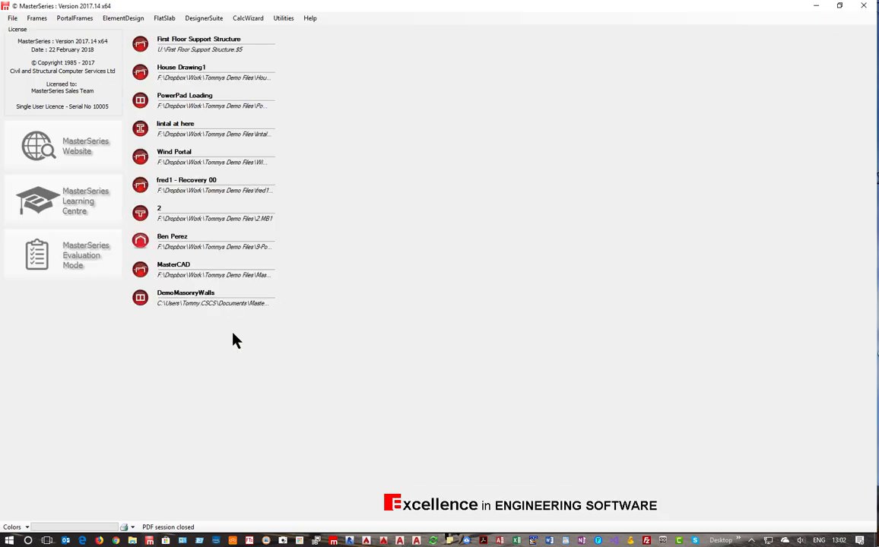
{"action": "left_click", "coordinate": [37, 18]}
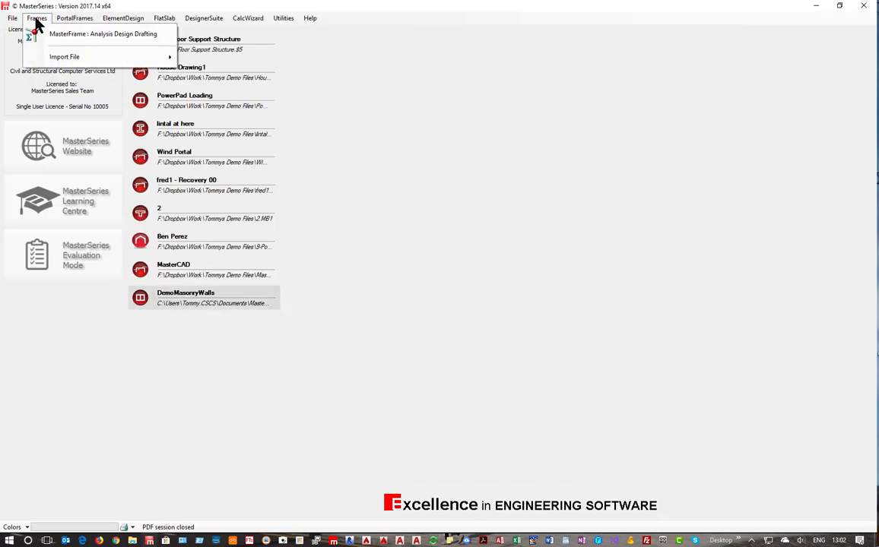
{"action": "mouse_move", "coordinate": [83, 59]}
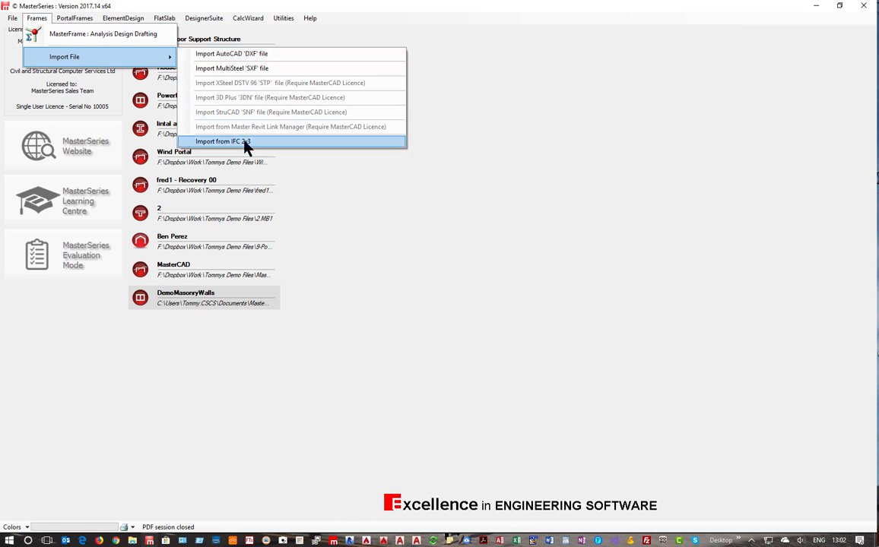
{"action": "left_click", "coordinate": [228, 57]}
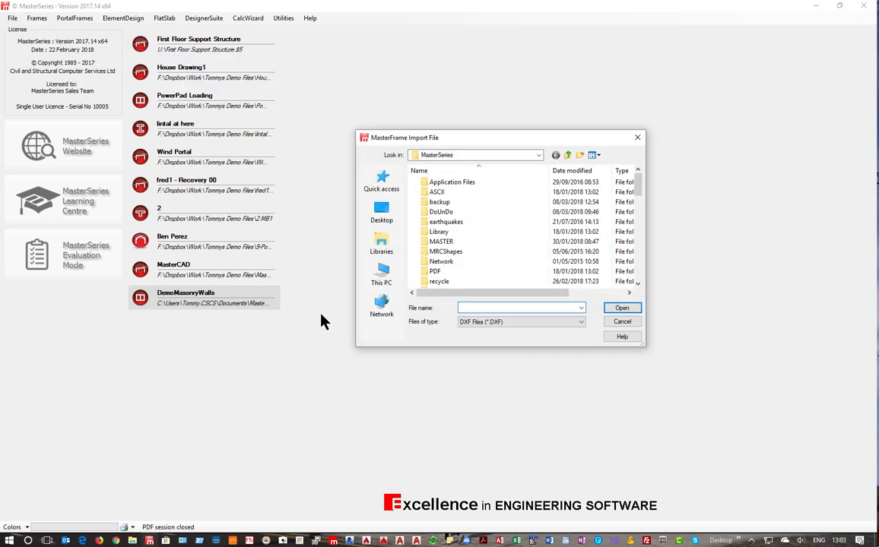
{"action": "left_click", "coordinate": [464, 158]}
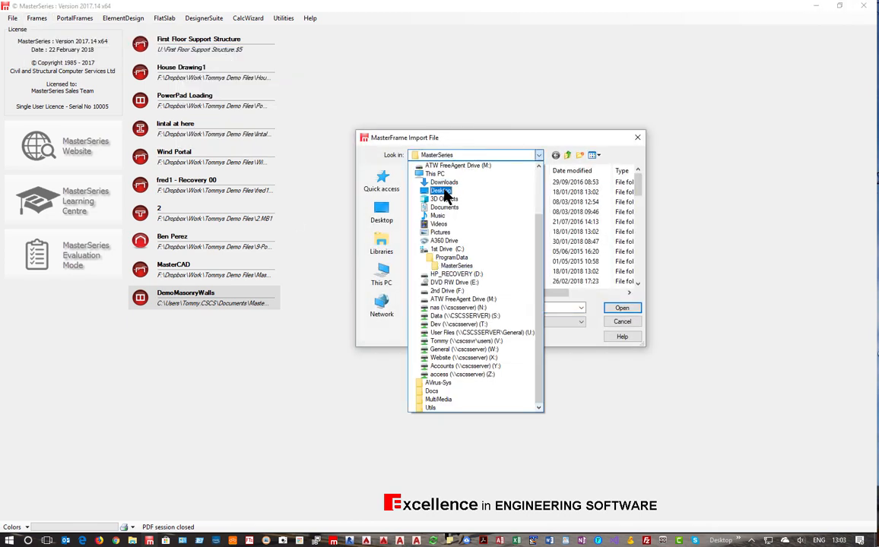
{"action": "left_click", "coordinate": [444, 190]}
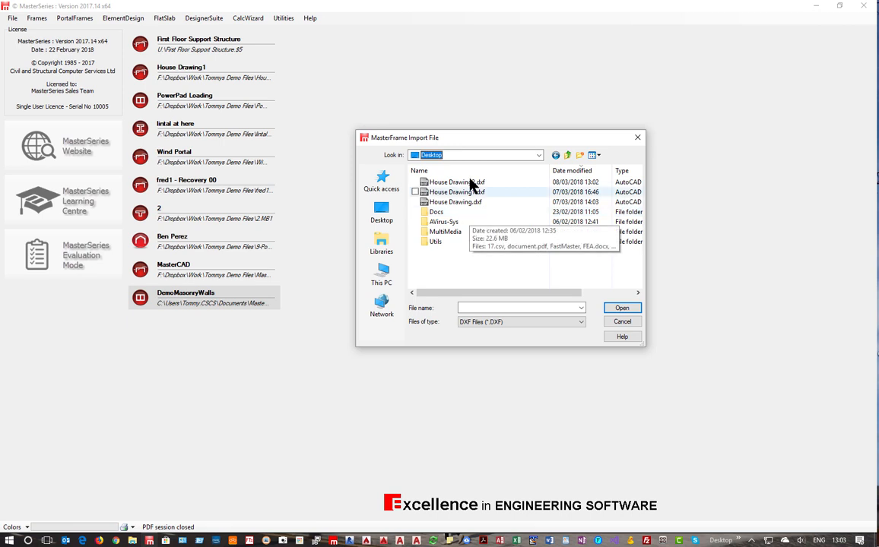
{"action": "left_click", "coordinate": [457, 185]}
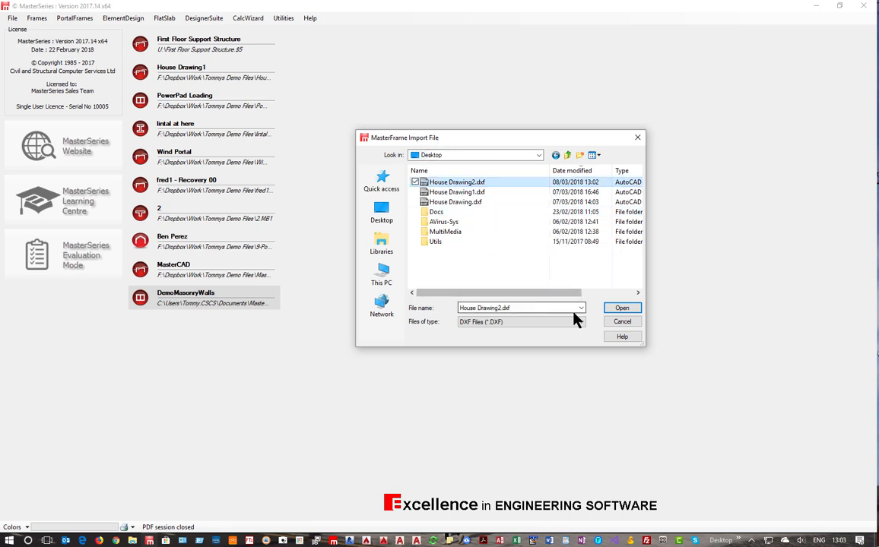
{"action": "left_click", "coordinate": [623, 309]}
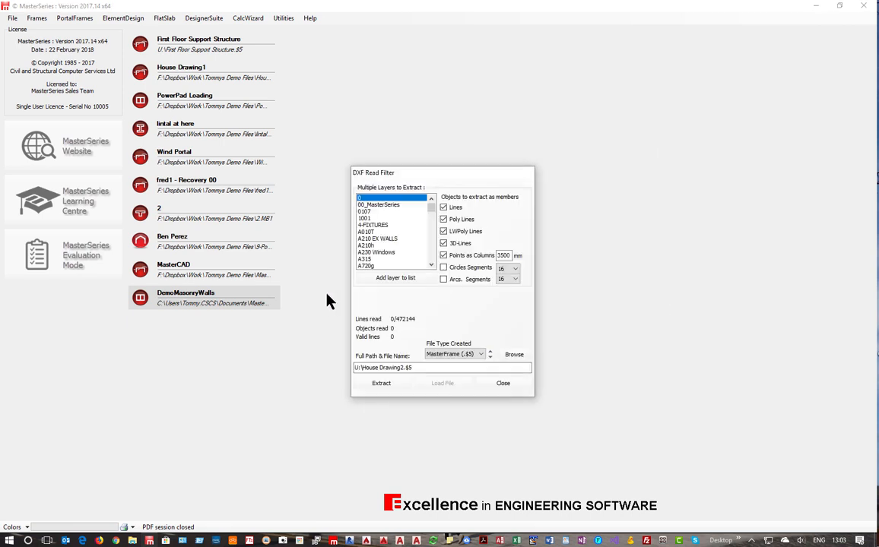
Step: Extract only the 00_MasterSeries layer to the MasterFrame file House Drawing2.$5 and load that file
{"action": "left_click", "coordinate": [378, 205]}
{"action": "left_click", "coordinate": [362, 204]}
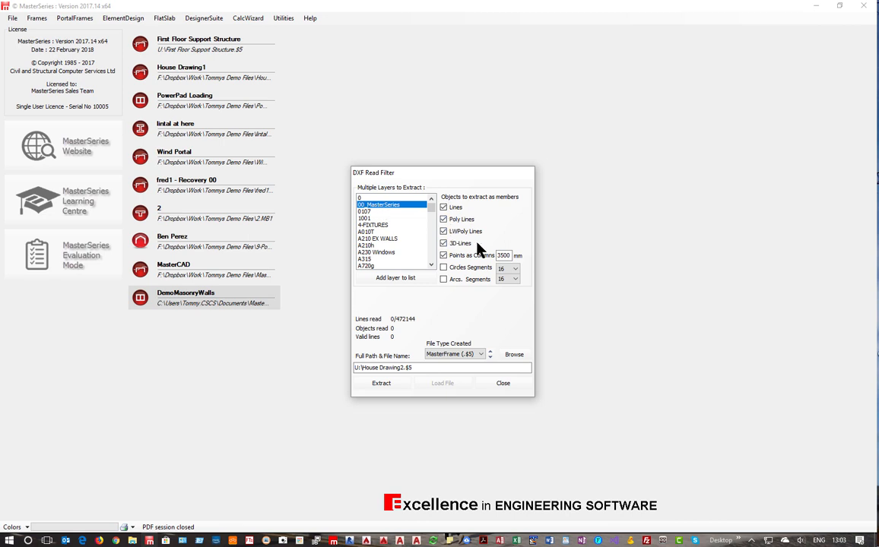
{"action": "left_click", "coordinate": [382, 383]}
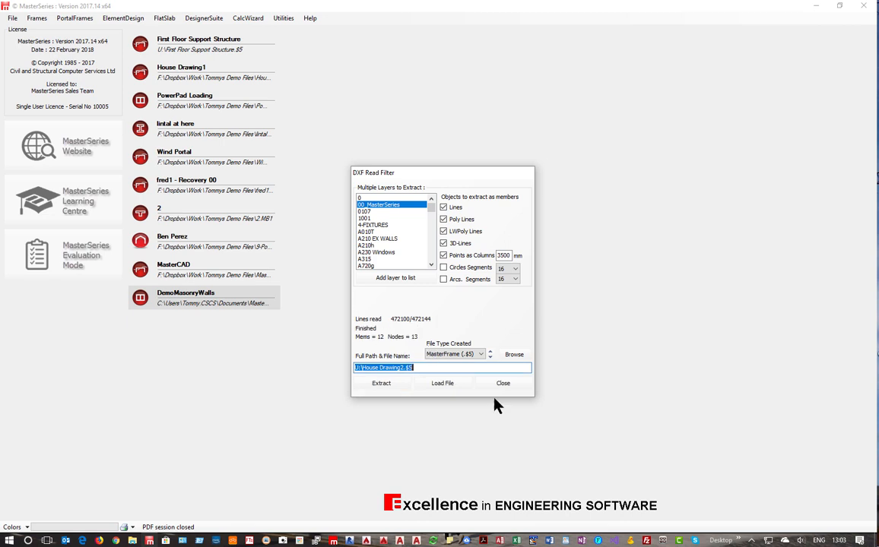
{"action": "left_click", "coordinate": [446, 386]}
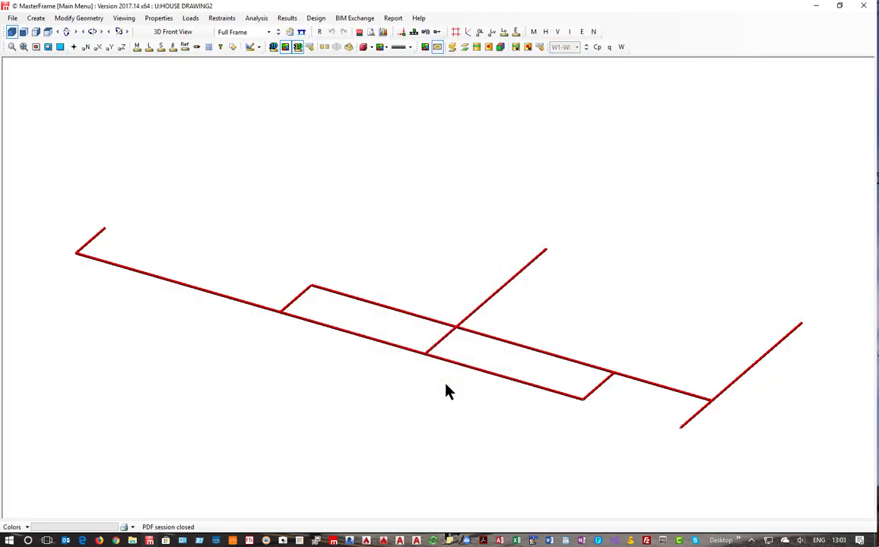
Step: Show the imported frame in plan view with its nodes displayed
{"action": "left_click", "coordinate": [48, 32]}
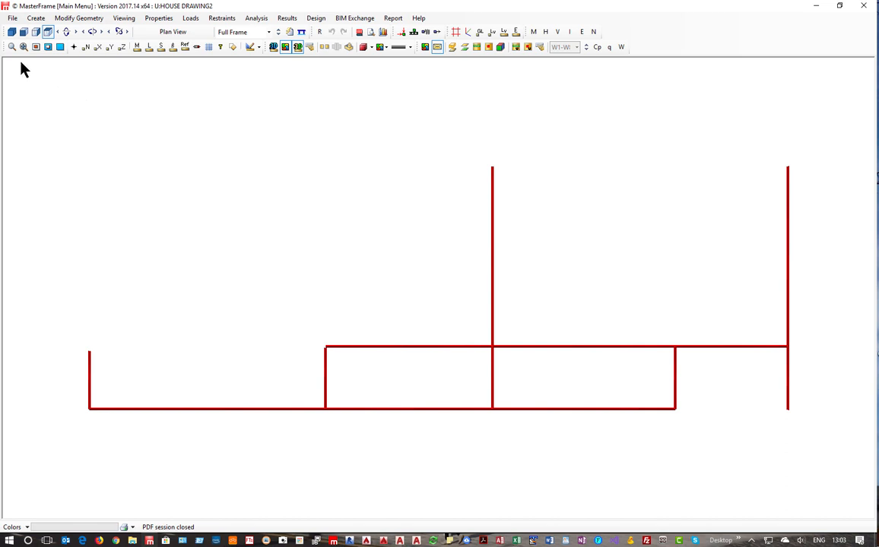
{"action": "left_click", "coordinate": [75, 48]}
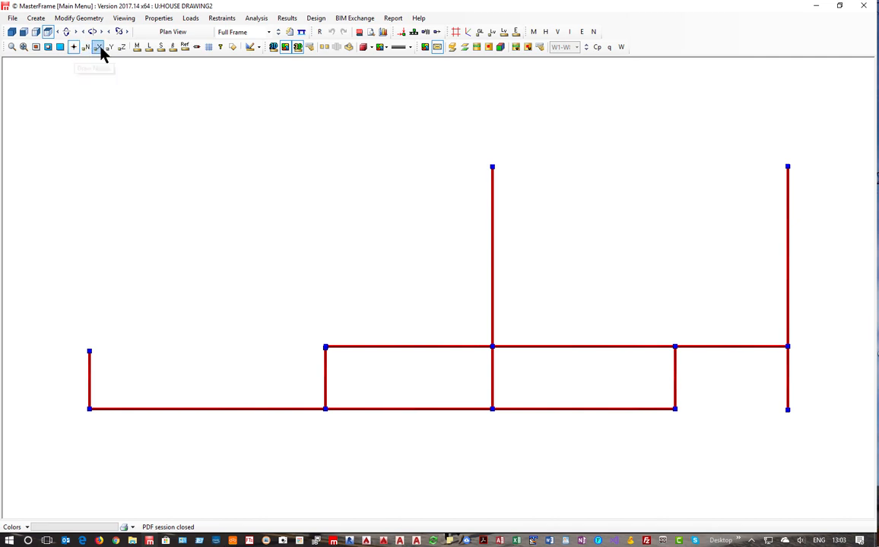
Step: Label the nodes' X co-ordinates, show members as thin cylinders, and set the second cross member's three nodes to a common X of 3.6616
{"action": "left_click", "coordinate": [100, 48]}
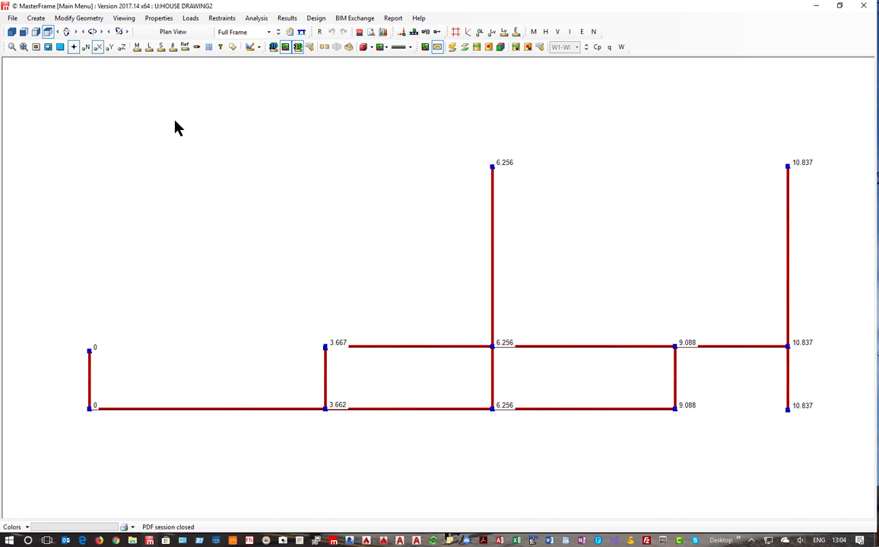
{"action": "left_click", "coordinate": [76, 19]}
{"action": "mouse_move", "coordinate": [115, 113]}
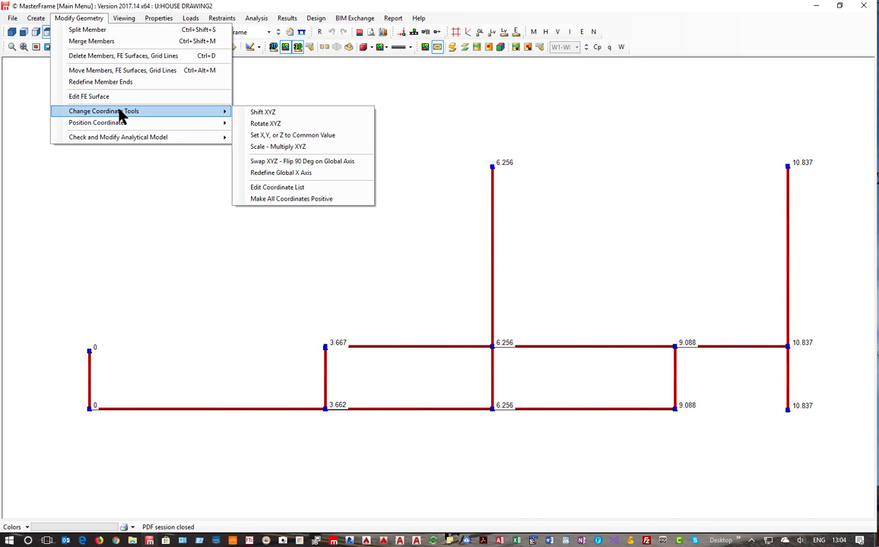
{"action": "left_click", "coordinate": [293, 136]}
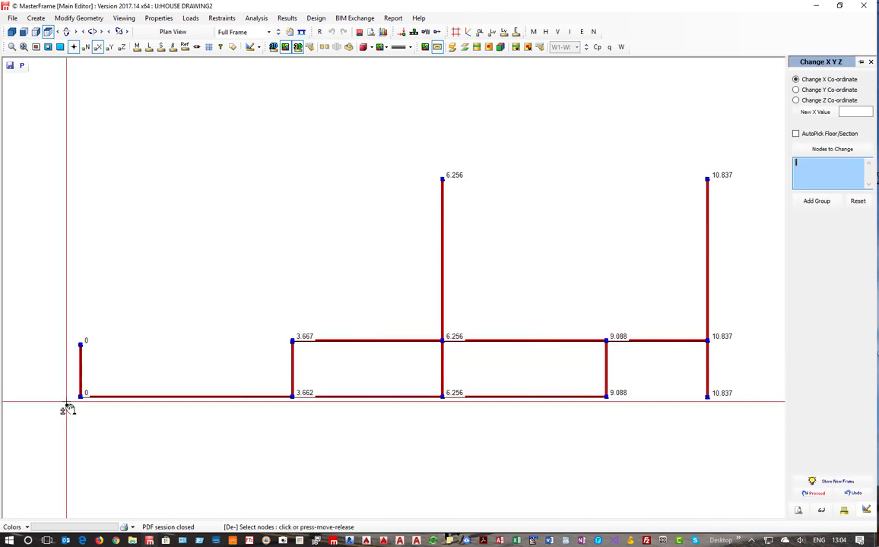
{"action": "left_click_drag", "start_coordinate": [296, 382], "coordinate": [308, 418]}
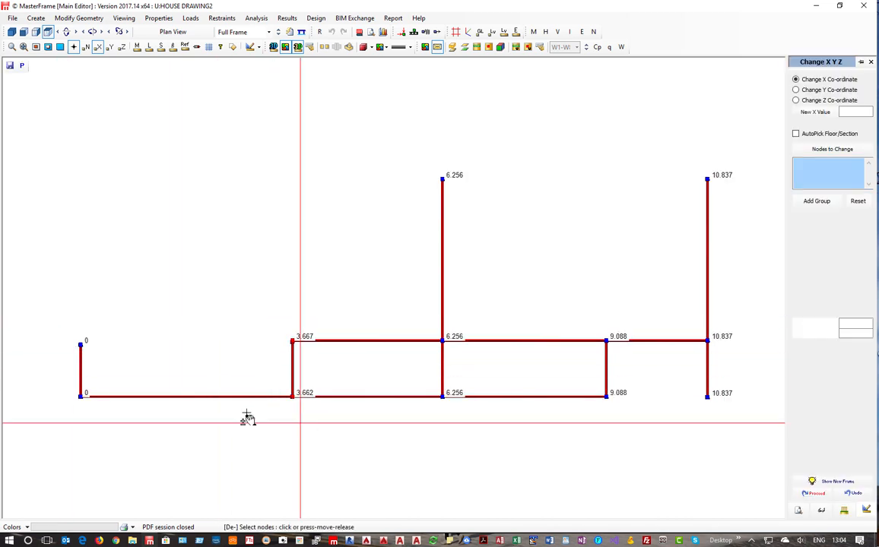
{"action": "left_click", "coordinate": [411, 47]}
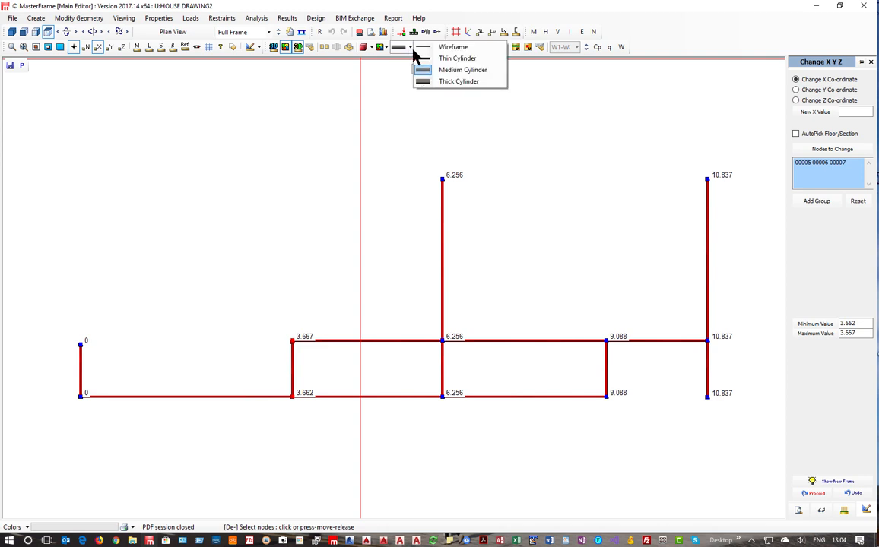
{"action": "left_click", "coordinate": [425, 64]}
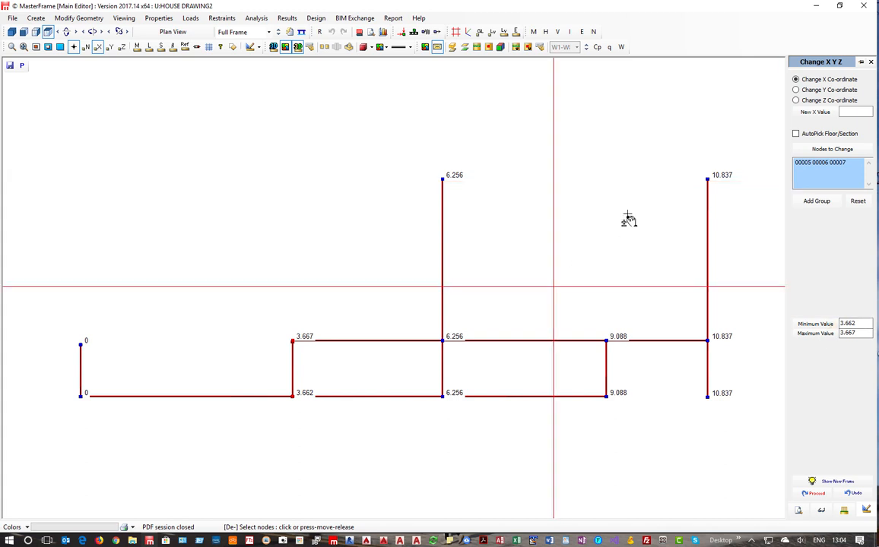
{"action": "left_click", "coordinate": [811, 111]}
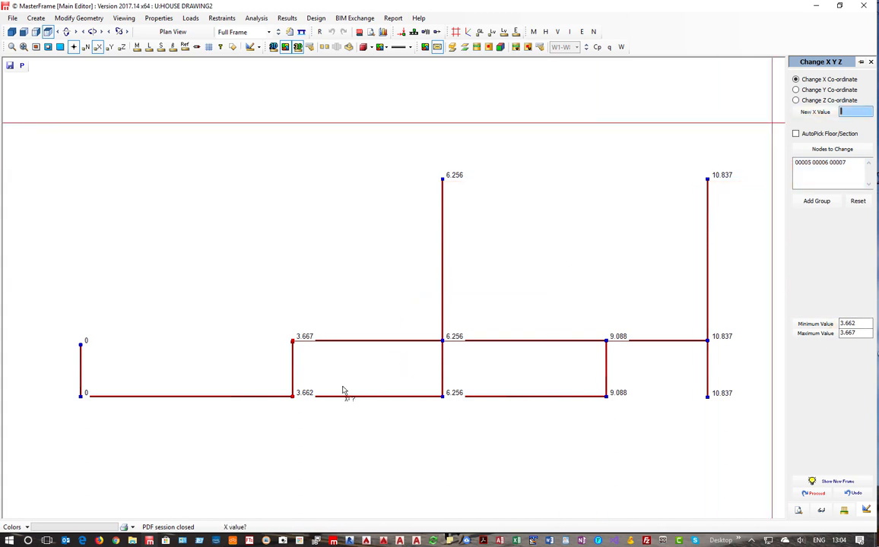
{"action": "left_click", "coordinate": [295, 402]}
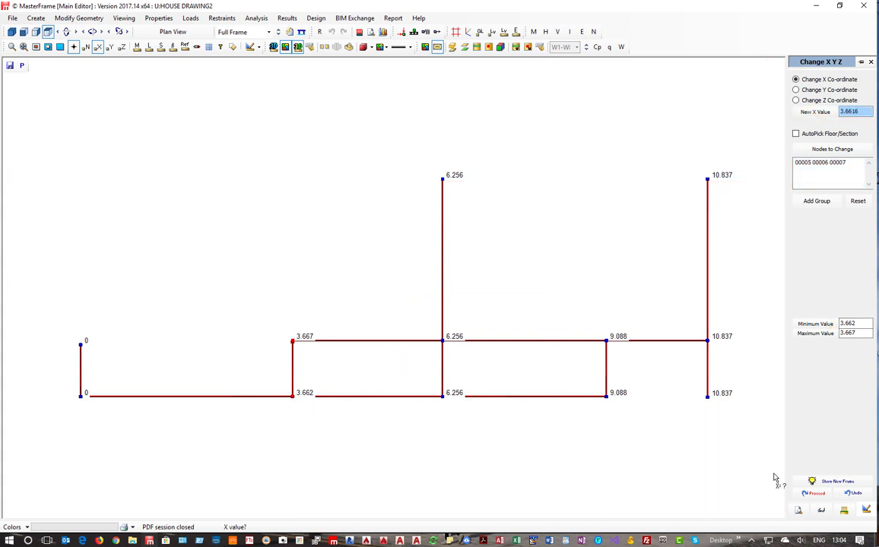
{"action": "left_click", "coordinate": [813, 494]}
Step: Label the nodes with Z instead of X co-ordinates and set the five lowest nodes in plan to a common Z of 0
{"action": "left_click", "coordinate": [97, 47]}
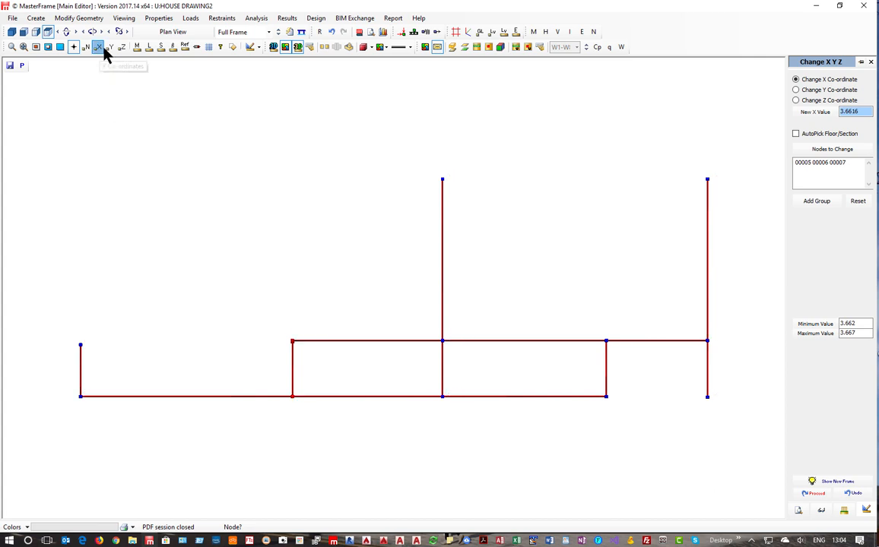
{"action": "left_click", "coordinate": [122, 47]}
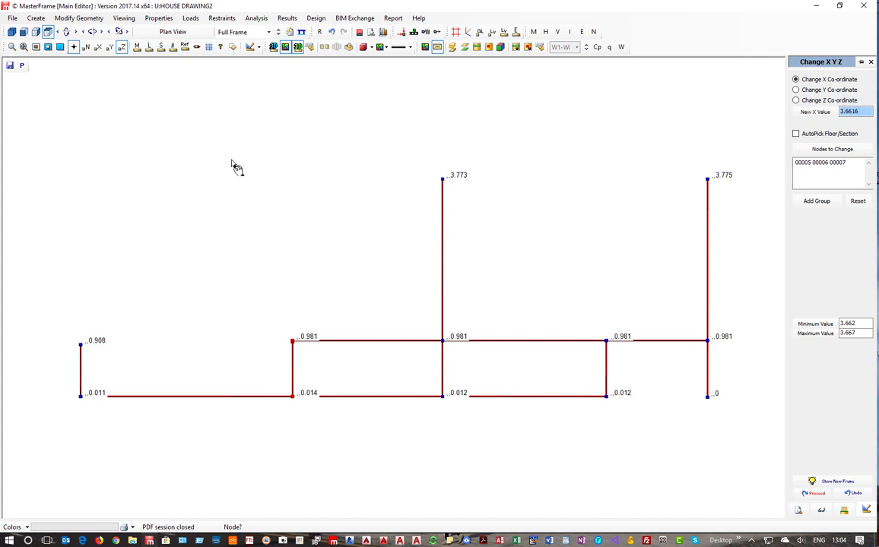
{"action": "left_click", "coordinate": [811, 91]}
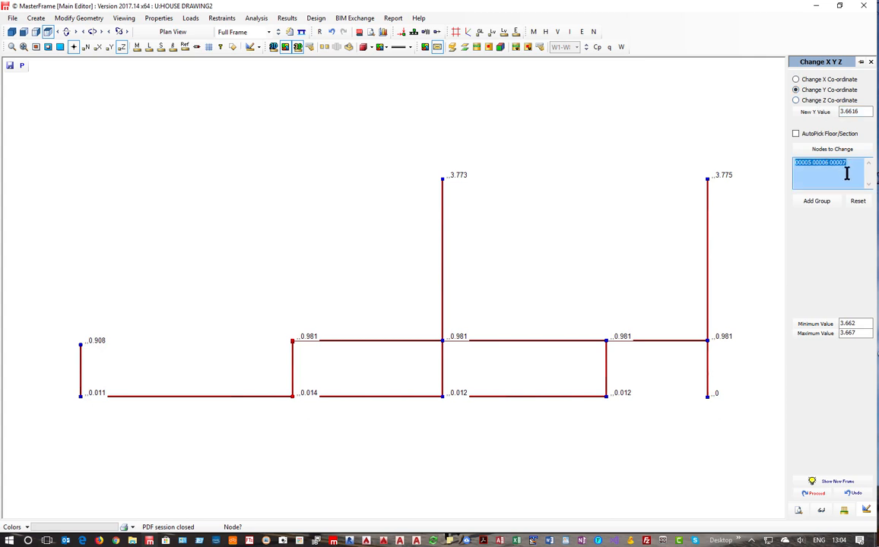
{"action": "left_click", "coordinate": [858, 202]}
{"action": "left_click_drag", "start_coordinate": [38, 417], "coordinate": [724, 382]}
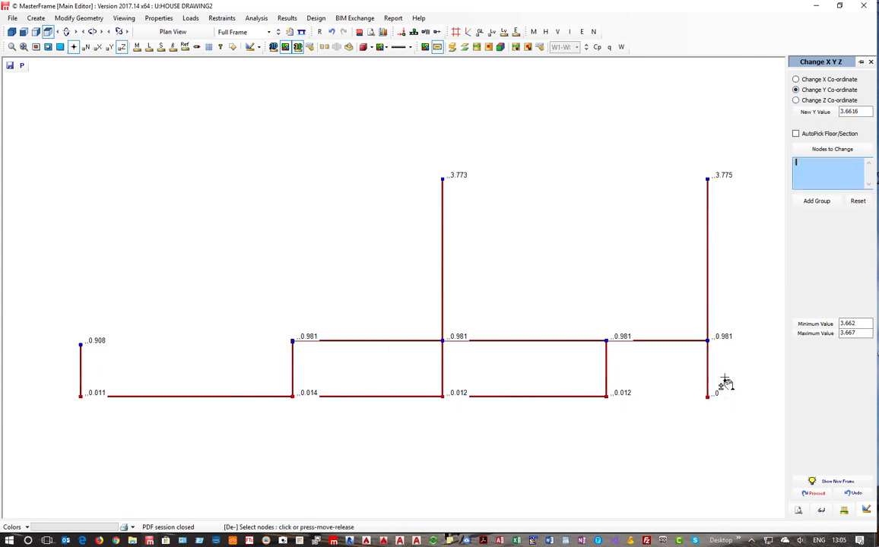
{"action": "left_click", "coordinate": [807, 113]}
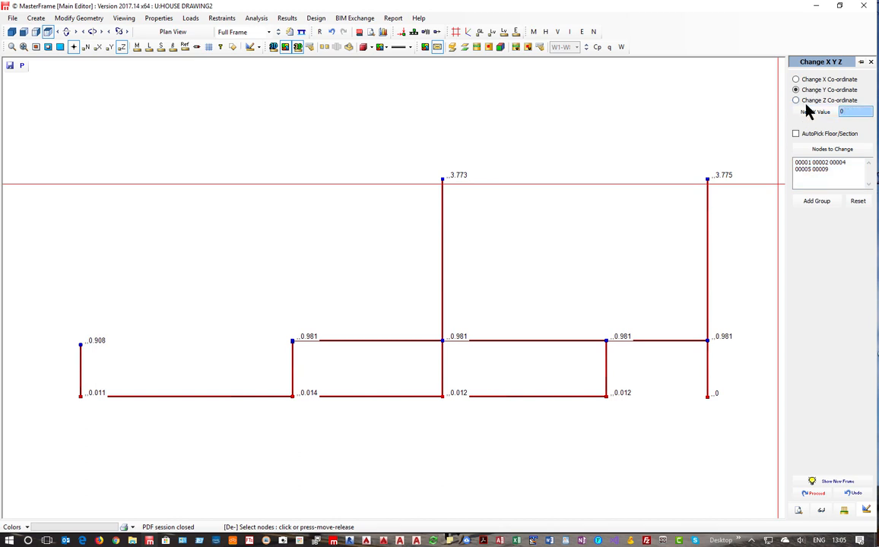
{"action": "left_click", "coordinate": [796, 101]}
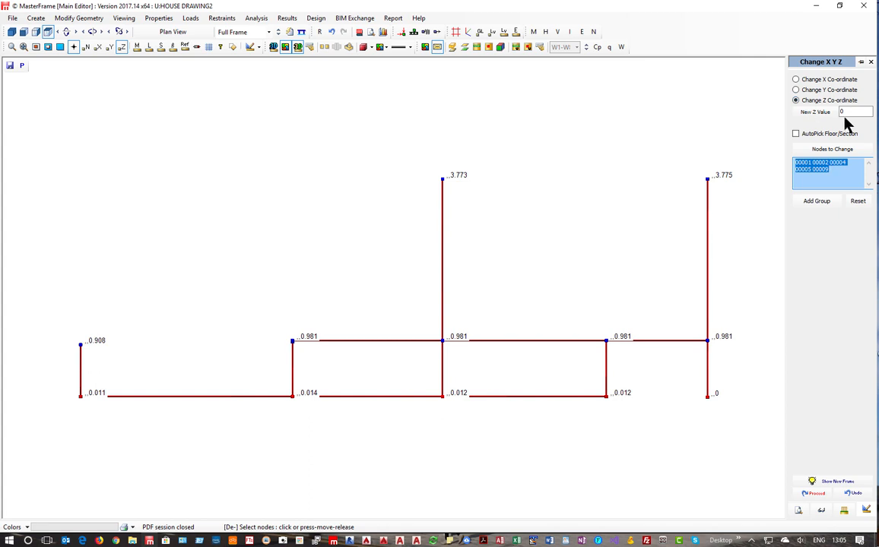
{"action": "left_click", "coordinate": [815, 494]}
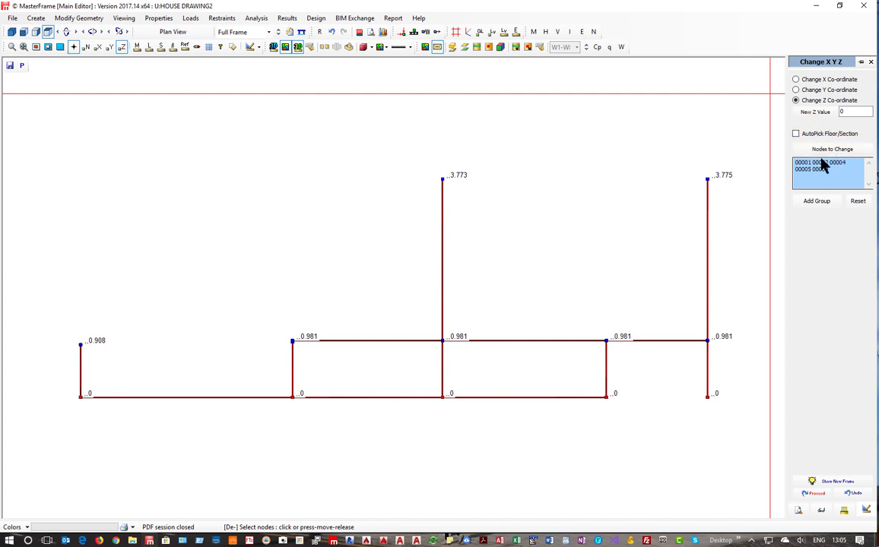
Step: Set the six nodes along the middle row to a common Z co-ordinate of 1
{"action": "left_click", "coordinate": [855, 203]}
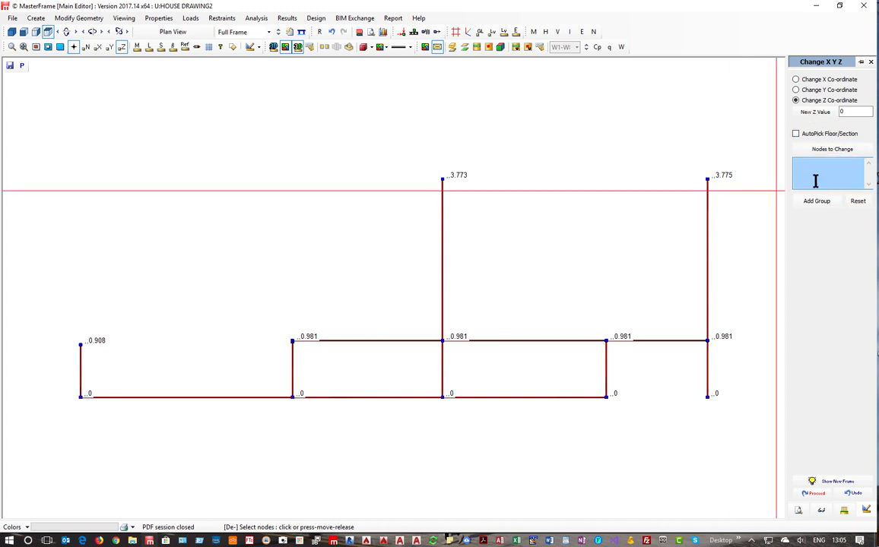
{"action": "left_click_drag", "start_coordinate": [51, 354], "coordinate": [754, 314]}
{"action": "left_click", "coordinate": [806, 112]}
{"action": "left_click", "coordinate": [442, 344]}
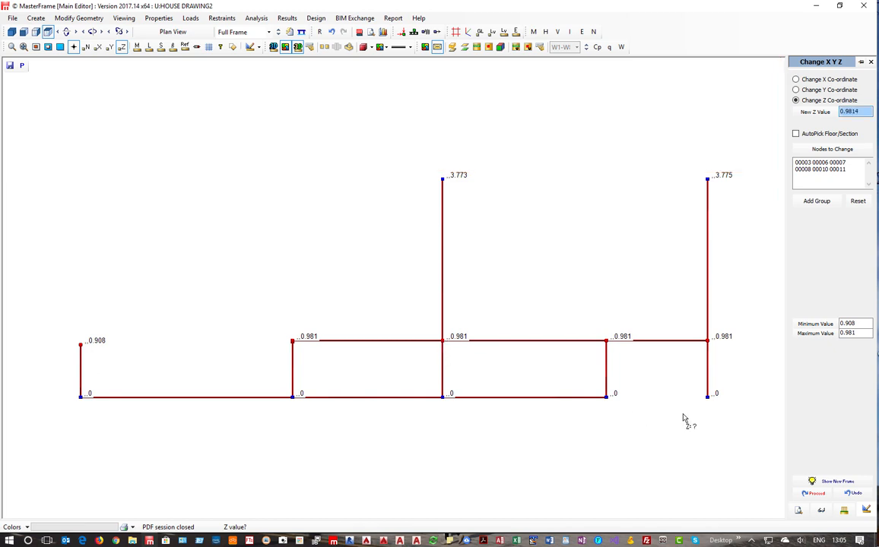
{"action": "left_click", "coordinate": [861, 110]}
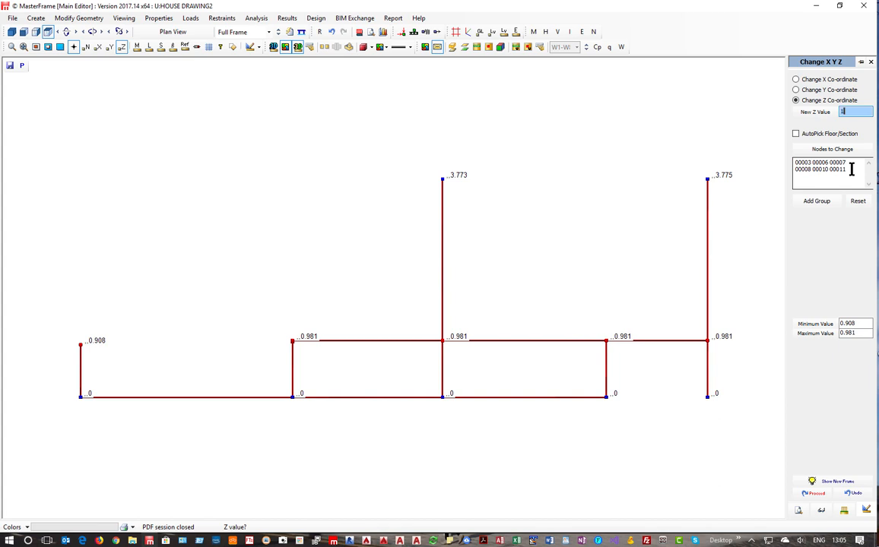
{"action": "left_click", "coordinate": [813, 496]}
Step: Set the far end nodes of the two long cross beams to a common Z co-ordinate of 3.8 and finish changing co-ordinates
{"action": "left_click", "coordinate": [833, 203]}
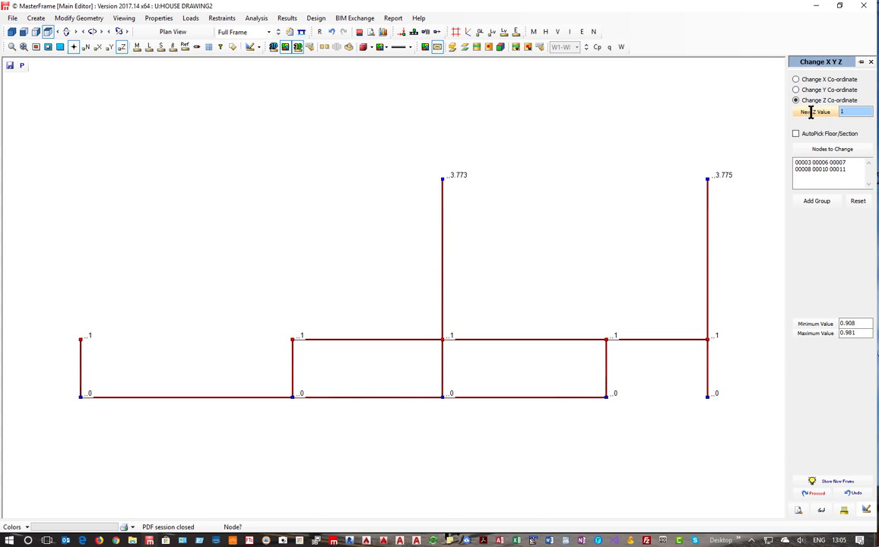
{"action": "key", "text": "BackSpace"}
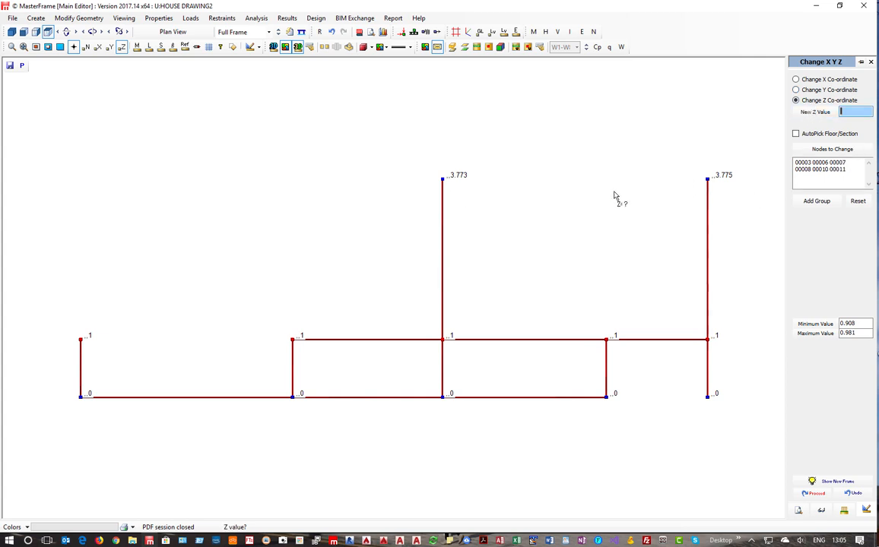
{"action": "left_click", "coordinate": [707, 179]}
{"action": "left_click", "coordinate": [857, 201]}
{"action": "left_click_drag", "start_coordinate": [740, 164], "coordinate": [378, 215]}
{"action": "left_click", "coordinate": [814, 493]}
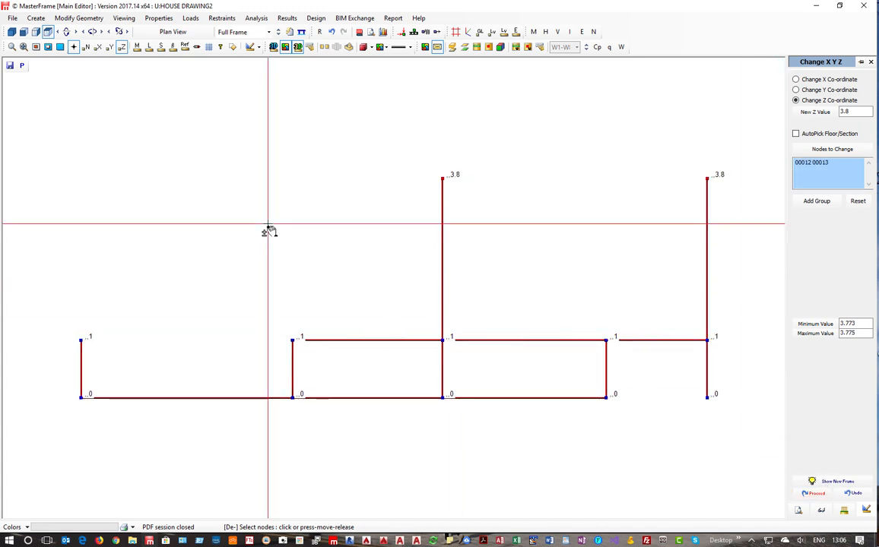
{"action": "left_click", "coordinate": [872, 63]}
Step: In 3D view, set up new columns as 100x100x3.6 SHS 10.8, 2.5 m high below the point, in a new design group named Columns
{"action": "left_click", "coordinate": [12, 32]}
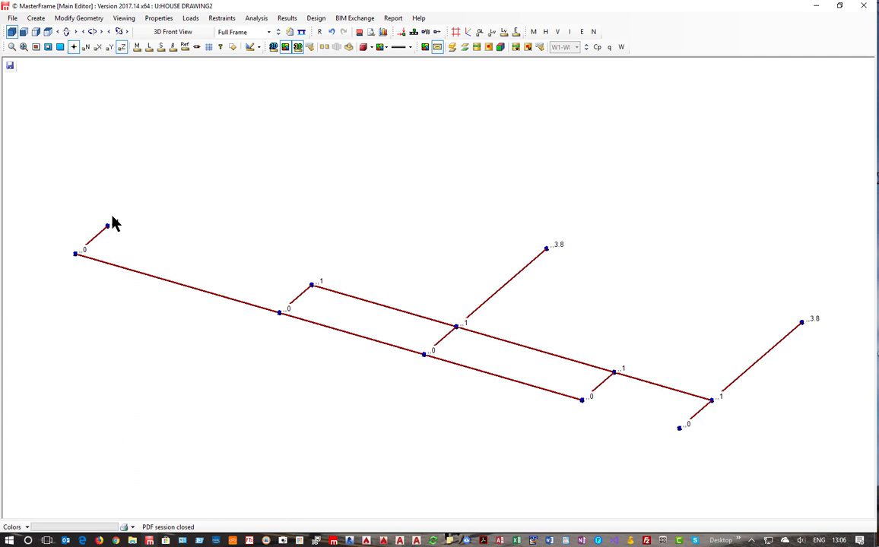
{"action": "left_click", "coordinate": [35, 19]}
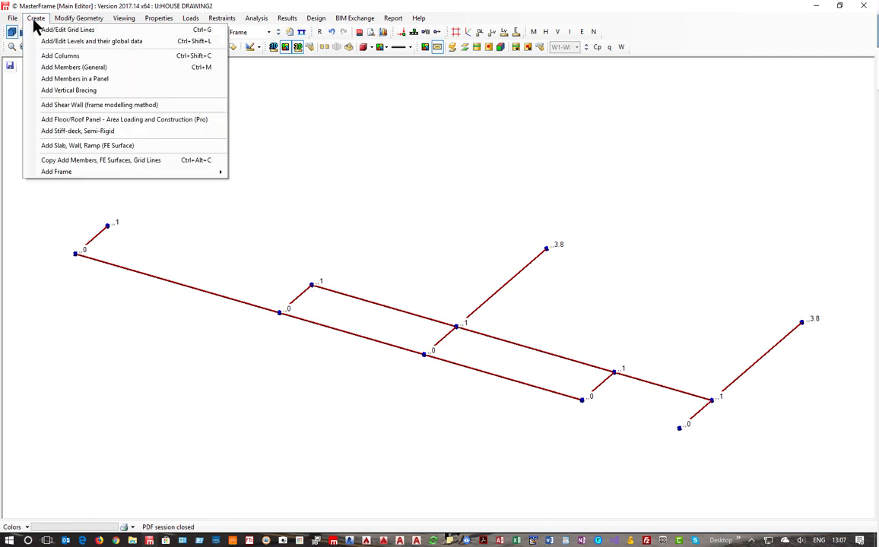
{"action": "left_click", "coordinate": [96, 58]}
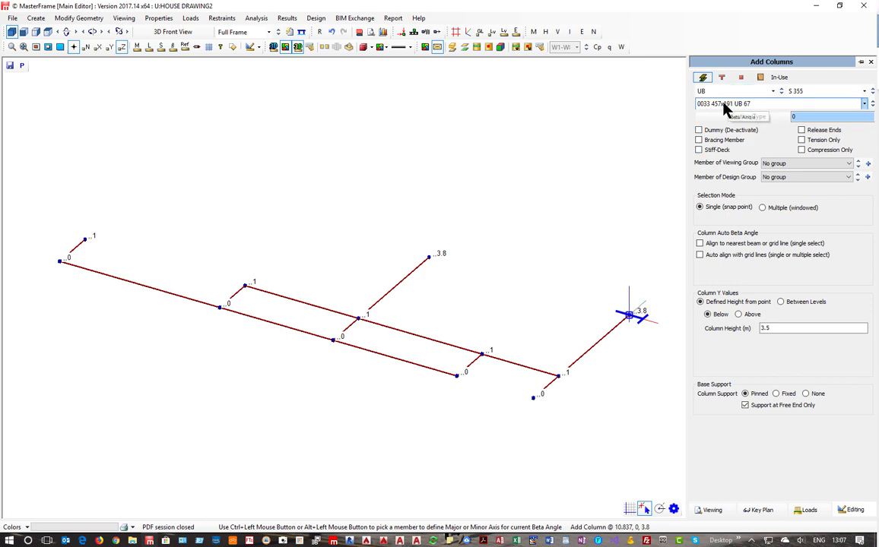
{"action": "left_click", "coordinate": [703, 90]}
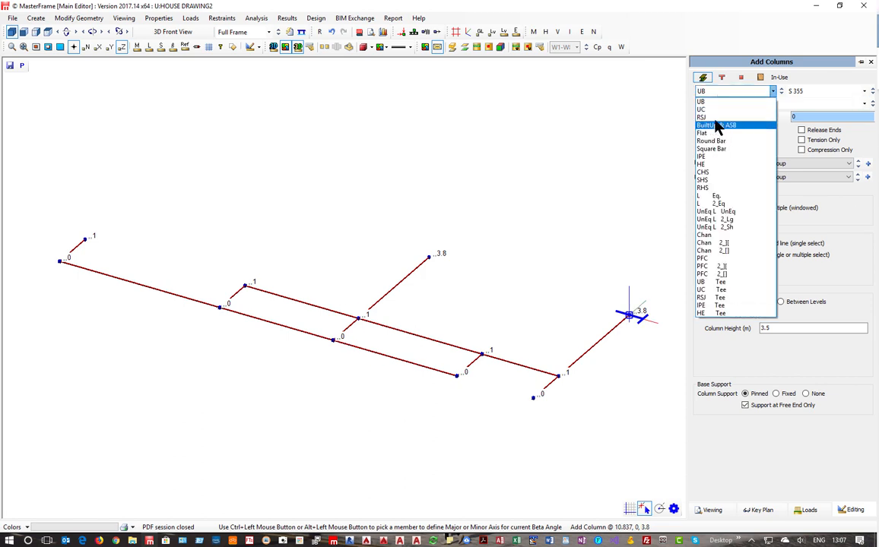
{"action": "left_click", "coordinate": [701, 180]}
{"action": "scroll", "coordinate": [720, 304], "scroll_direction": "down", "scroll_amount": 15}
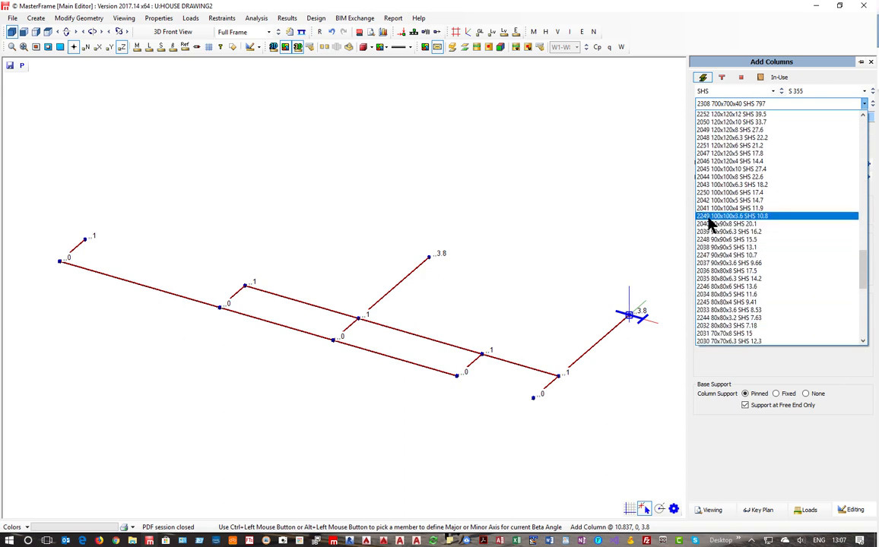
{"action": "left_click", "coordinate": [711, 221]}
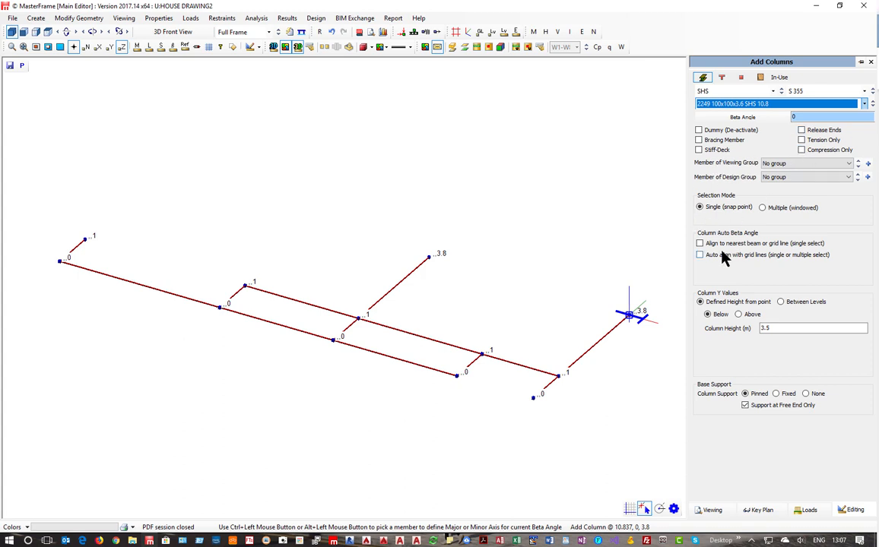
{"action": "left_click", "coordinate": [738, 315]}
{"action": "left_click", "coordinate": [708, 315]}
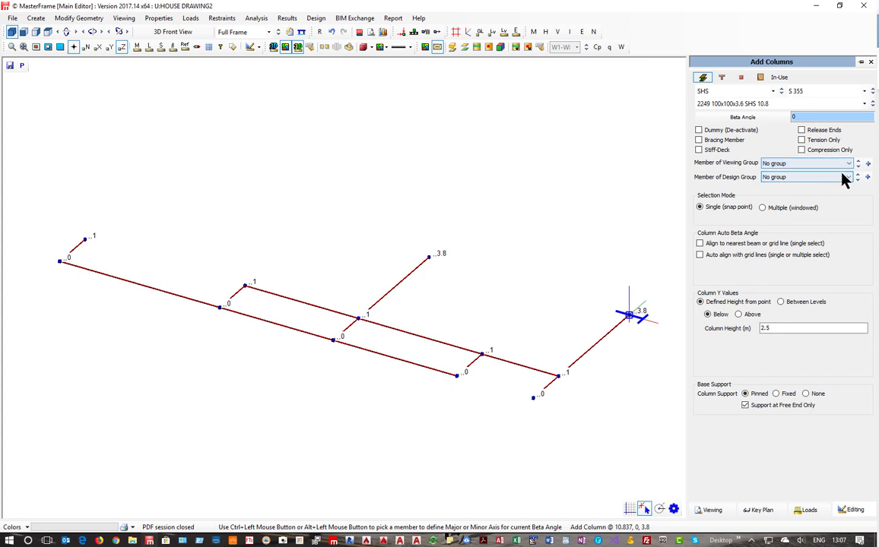
{"action": "left_click", "coordinate": [866, 177]}
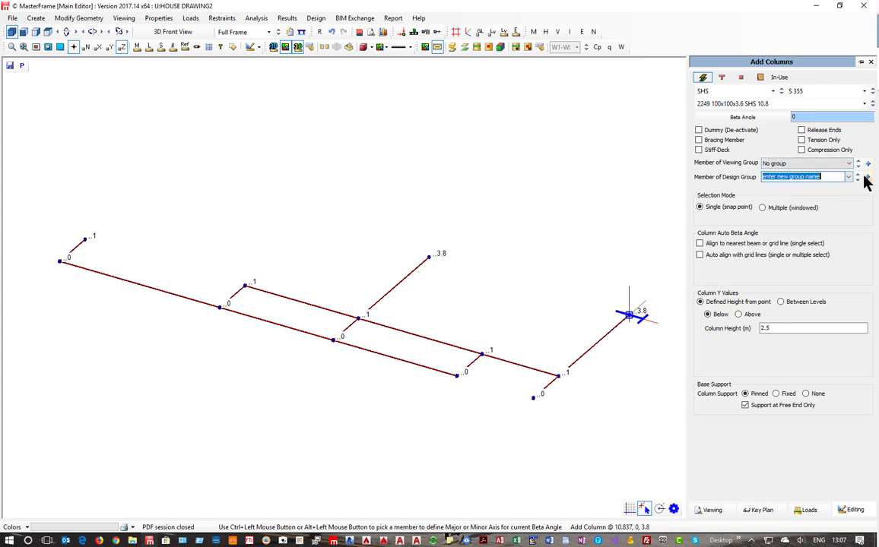
{"action": "type", "text": "Columns"}
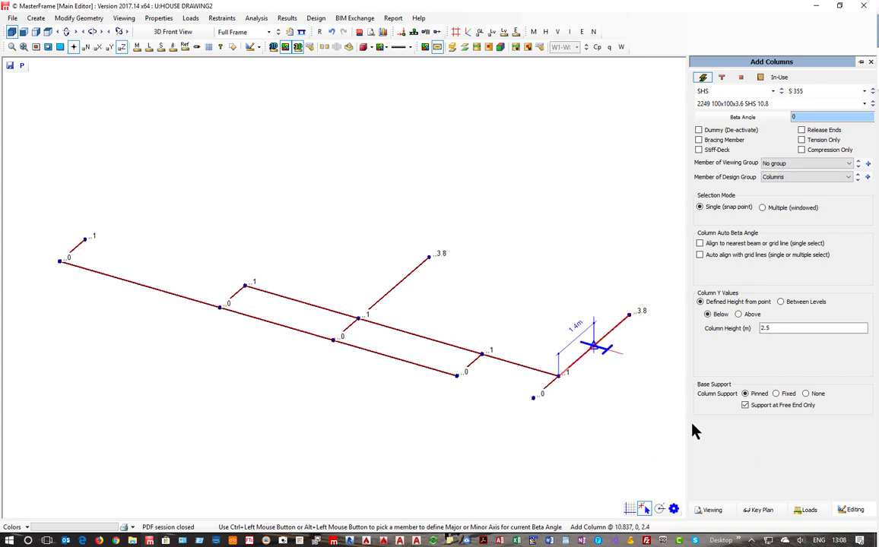
Step: Place columns below the four nodes of the front beam at Z 0 and turn on the display of supports
{"action": "left_click", "coordinate": [456, 377]}
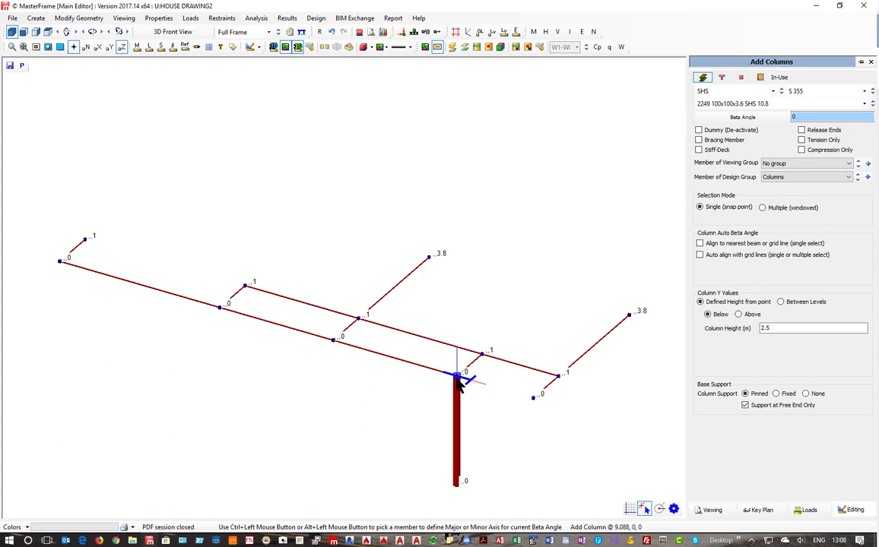
{"action": "left_click", "coordinate": [332, 343]}
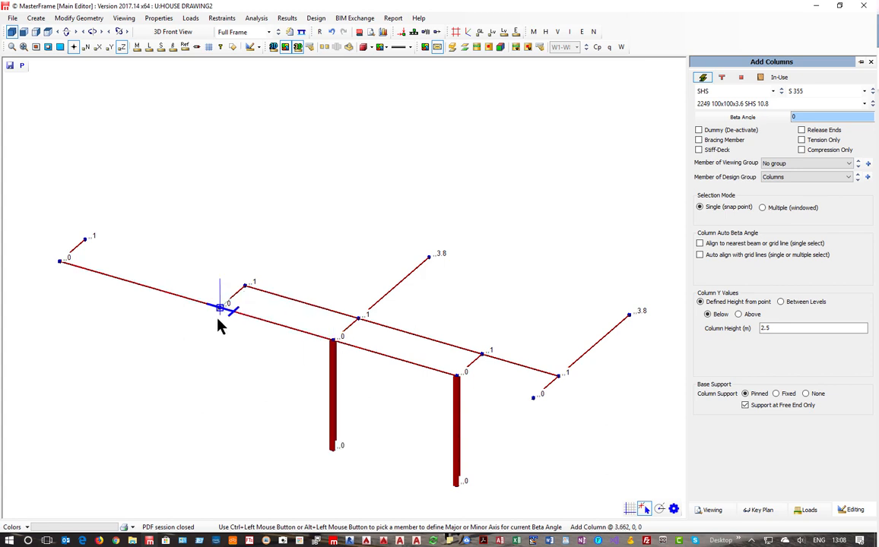
{"action": "left_click", "coordinate": [219, 309]}
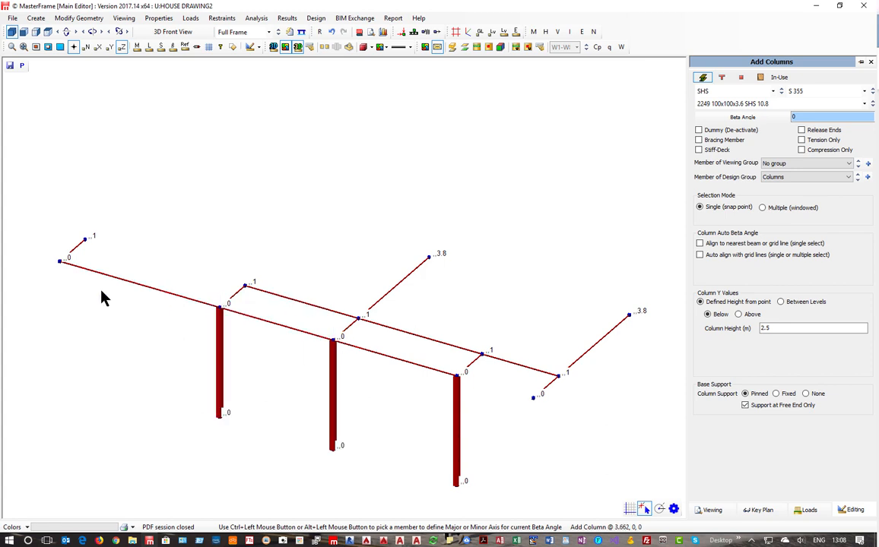
{"action": "left_click", "coordinate": [56, 267]}
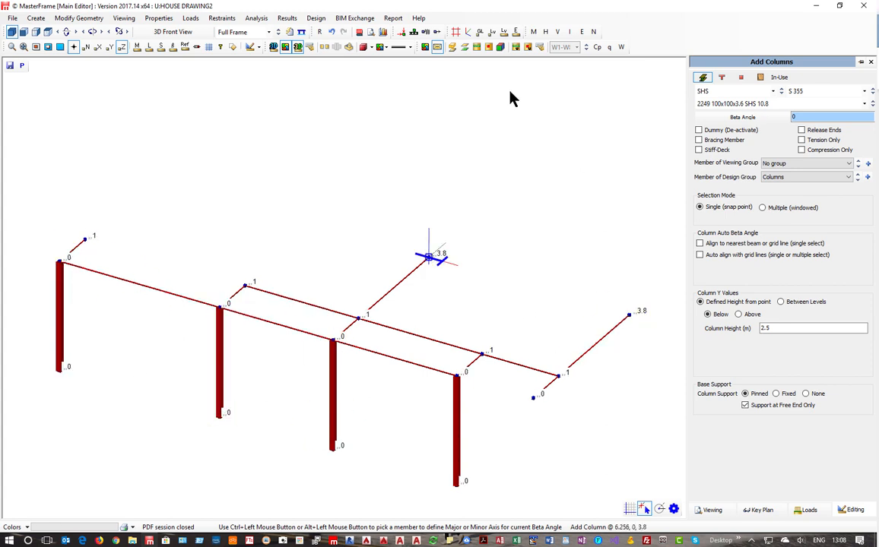
{"action": "left_click", "coordinate": [413, 32]}
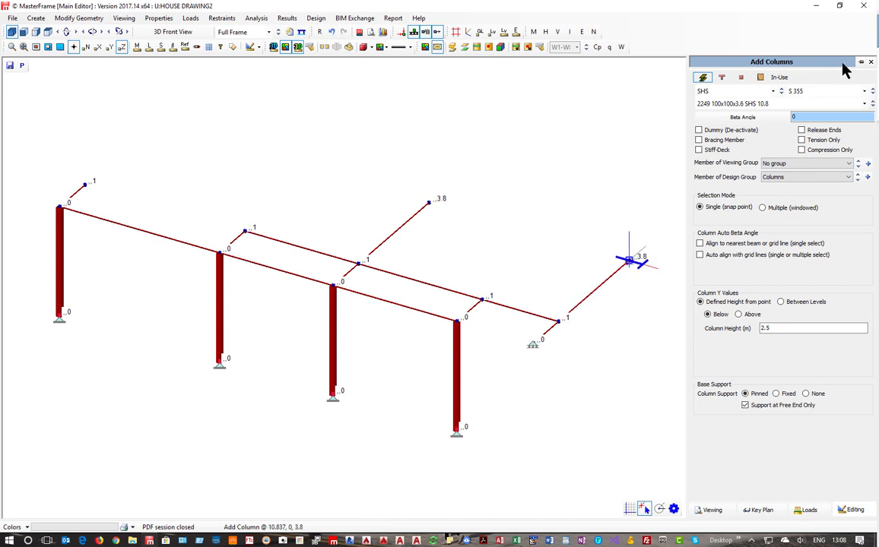
Step: Finish adding columns, hide the Z co-ordinate labels, and delete the two nodal static support sets on the far right cross beam's ends
{"action": "left_click", "coordinate": [871, 62]}
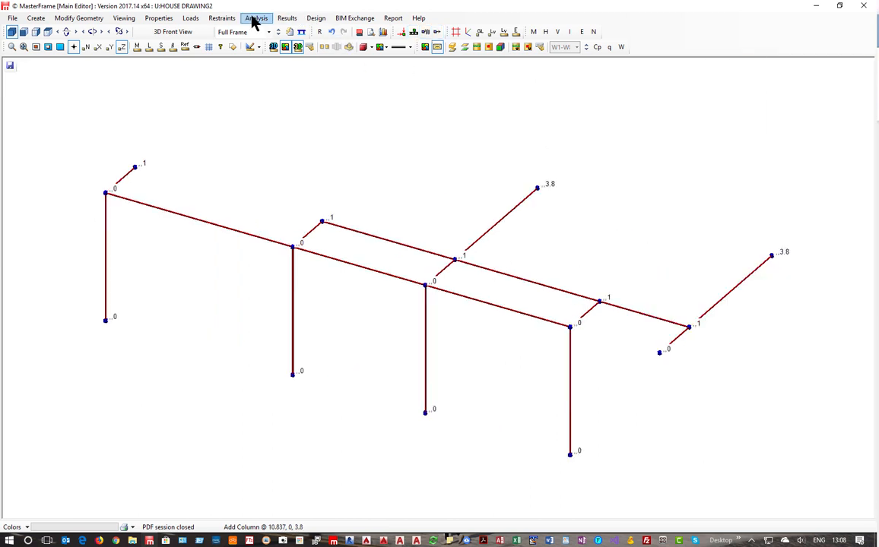
{"action": "left_click", "coordinate": [220, 18]}
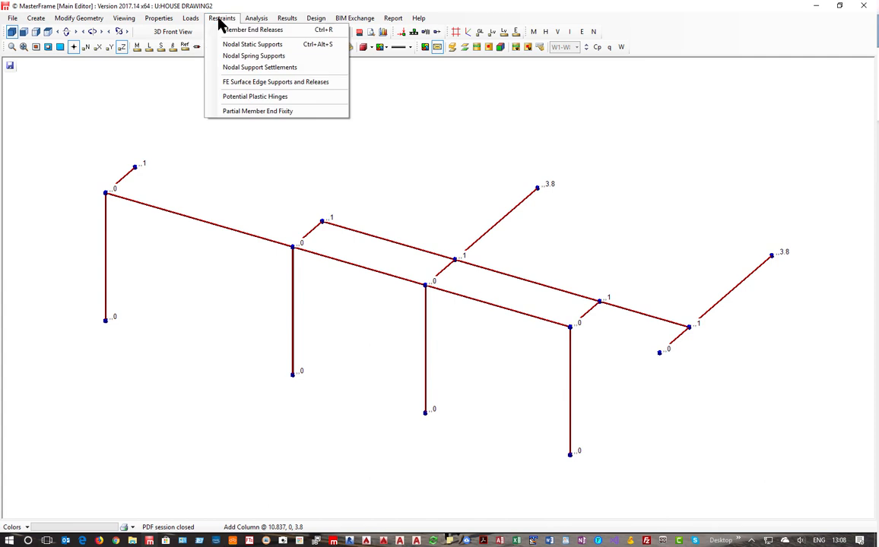
{"action": "left_click", "coordinate": [256, 45]}
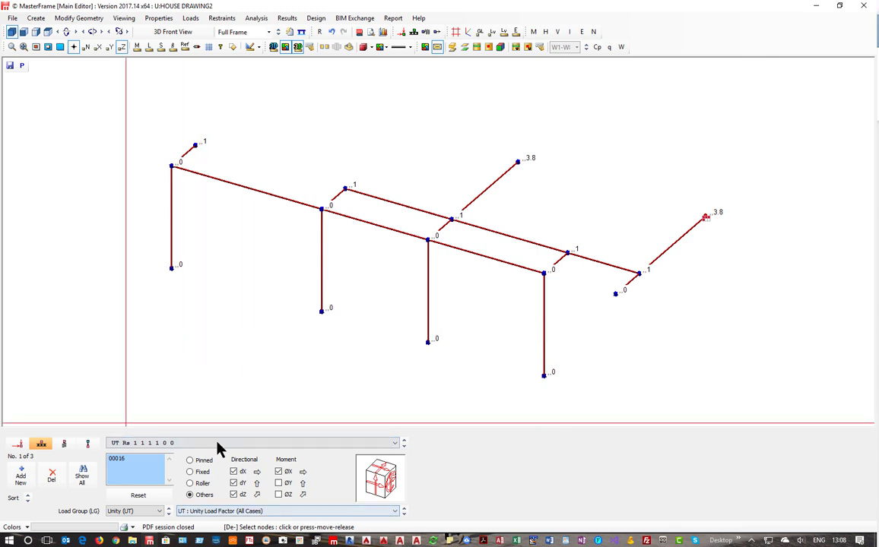
{"action": "left_click", "coordinate": [122, 45]}
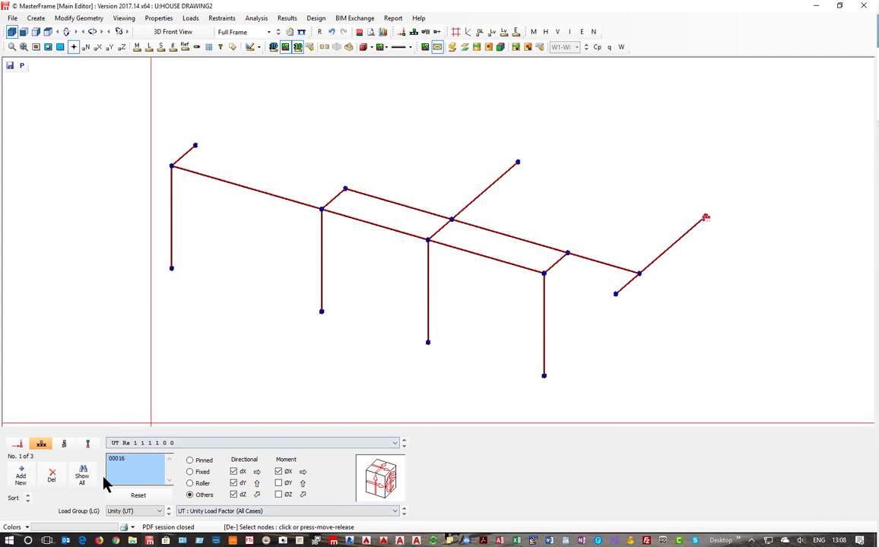
{"action": "left_click", "coordinate": [53, 476]}
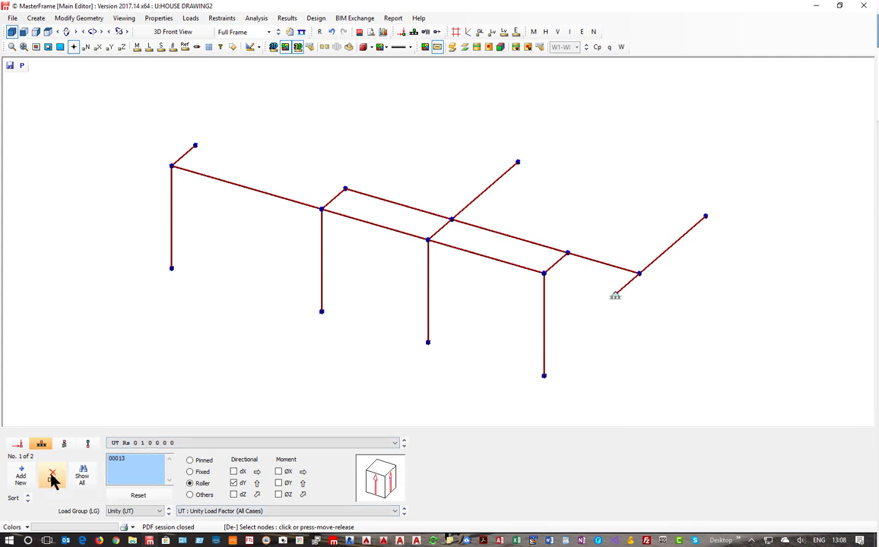
{"action": "left_click", "coordinate": [53, 477]}
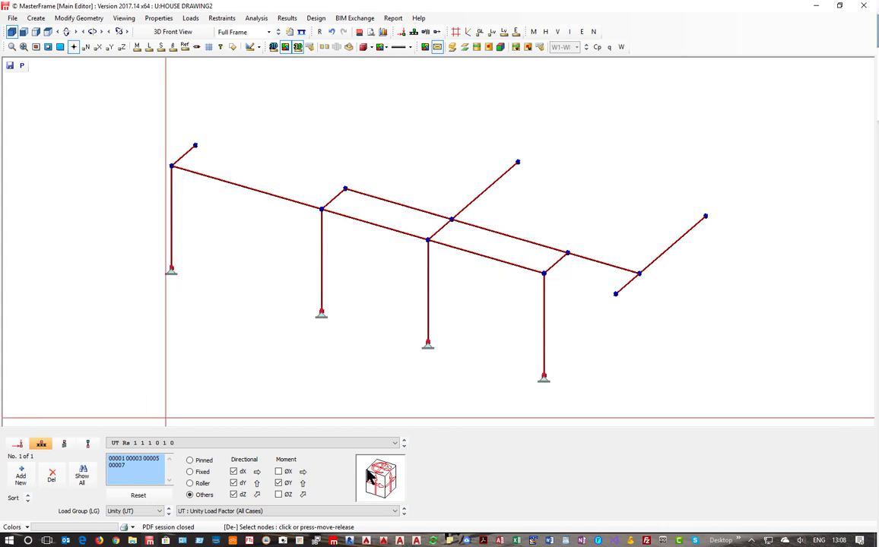
Step: Add a new Fixed support set and assign it to the five free beam ends that have no column
{"action": "left_click", "coordinate": [22, 477]}
{"action": "left_click", "coordinate": [28, 484]}
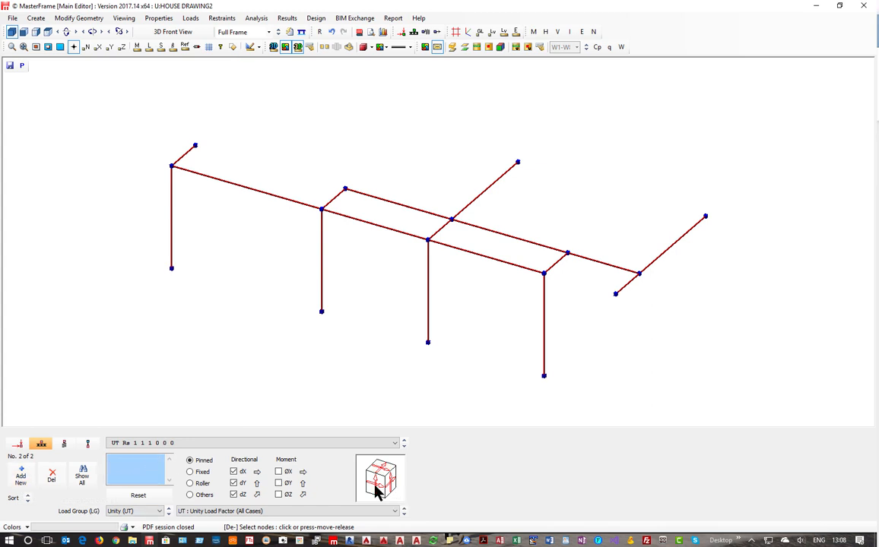
{"action": "left_click", "coordinate": [198, 473]}
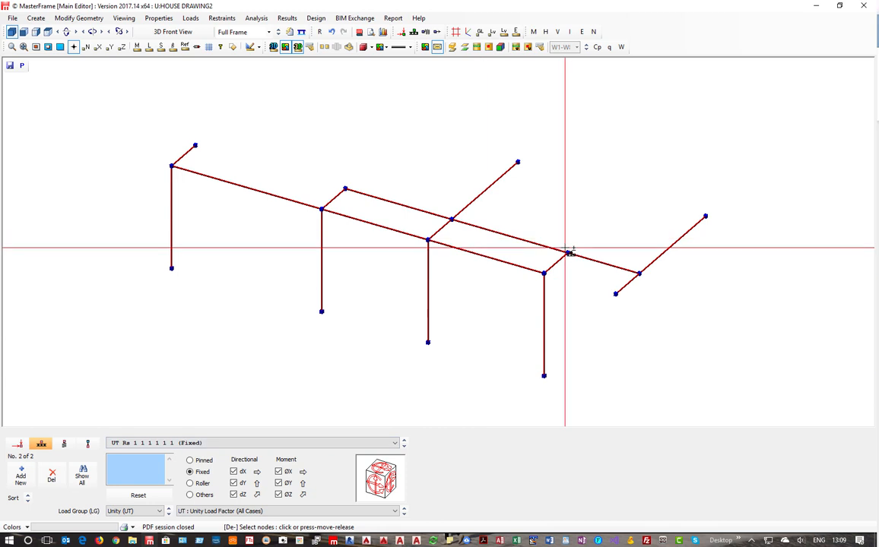
{"action": "left_click", "coordinate": [615, 295]}
{"action": "left_click", "coordinate": [705, 218]}
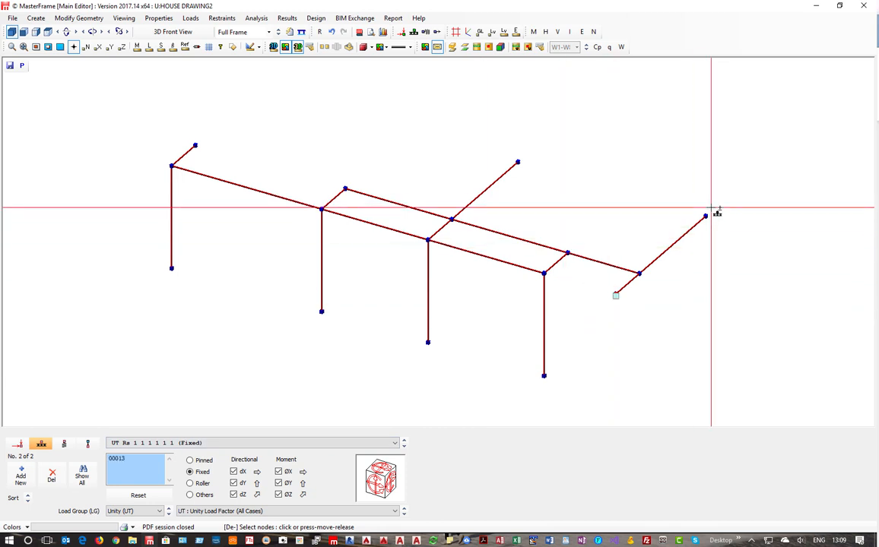
{"action": "left_click", "coordinate": [518, 162]}
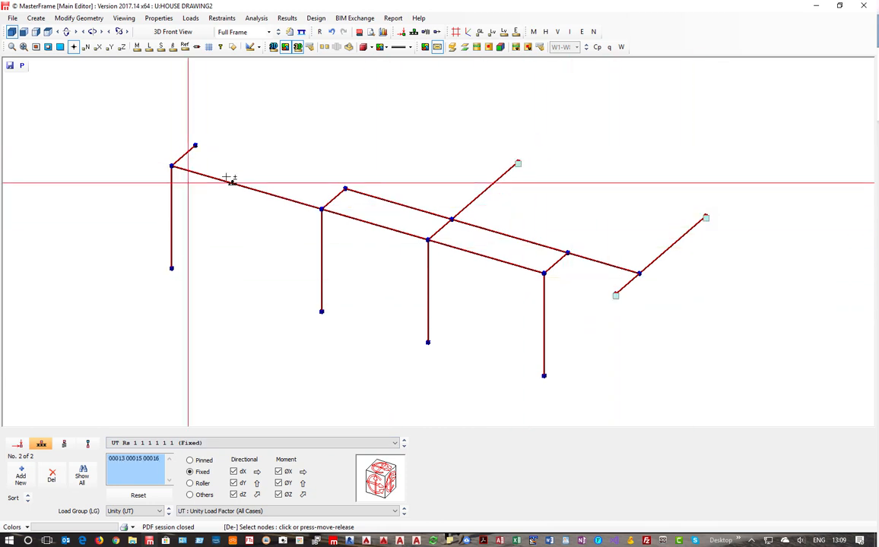
{"action": "left_click", "coordinate": [345, 189]}
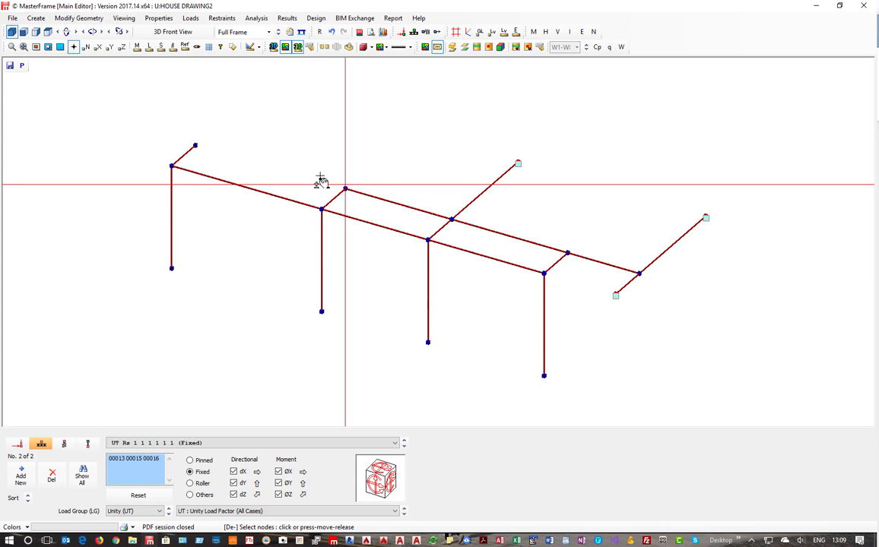
{"action": "left_click", "coordinate": [194, 146]}
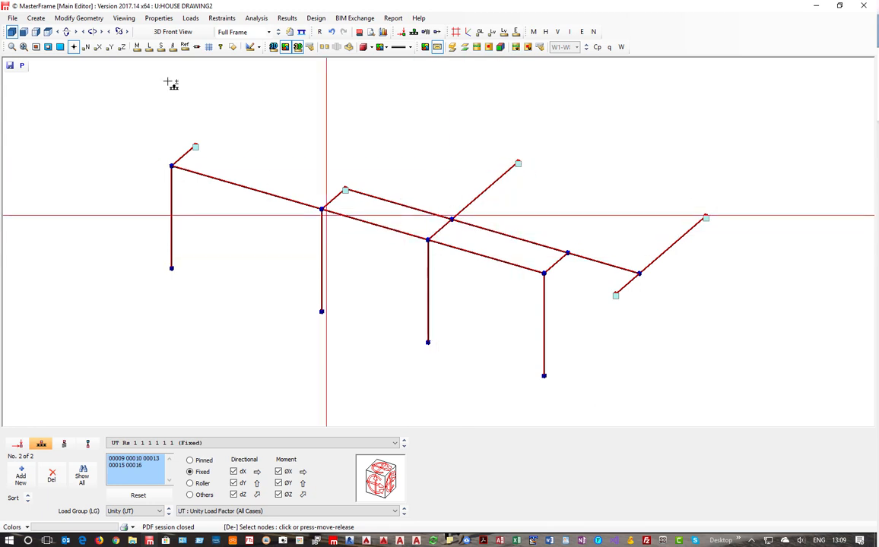
Step: Include torsion with the minor and major axis member end releases, and release both ends of the two long cross beams
{"action": "left_click", "coordinate": [221, 19]}
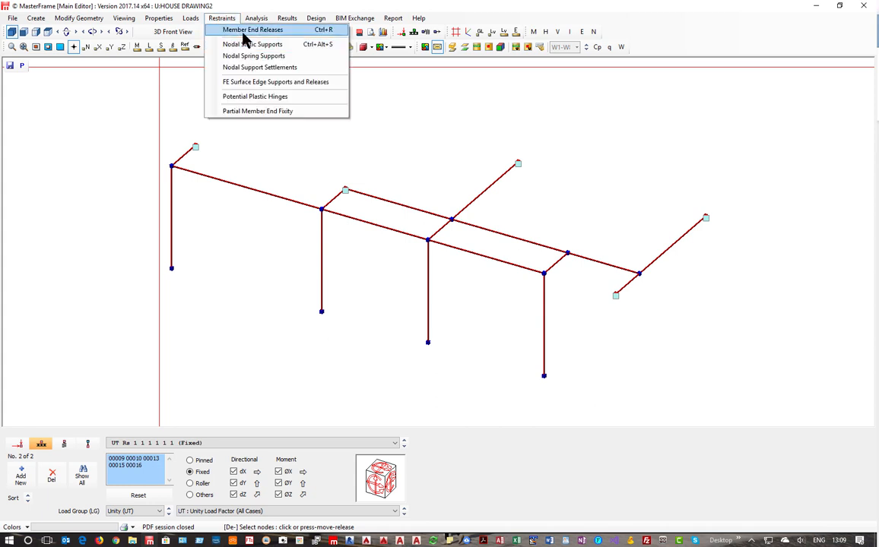
{"action": "left_click", "coordinate": [245, 31]}
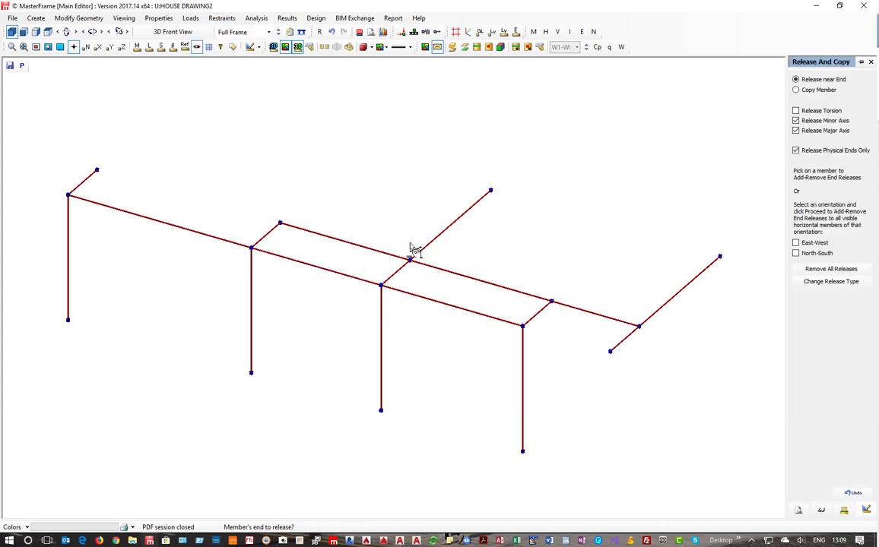
{"action": "left_click", "coordinate": [805, 112]}
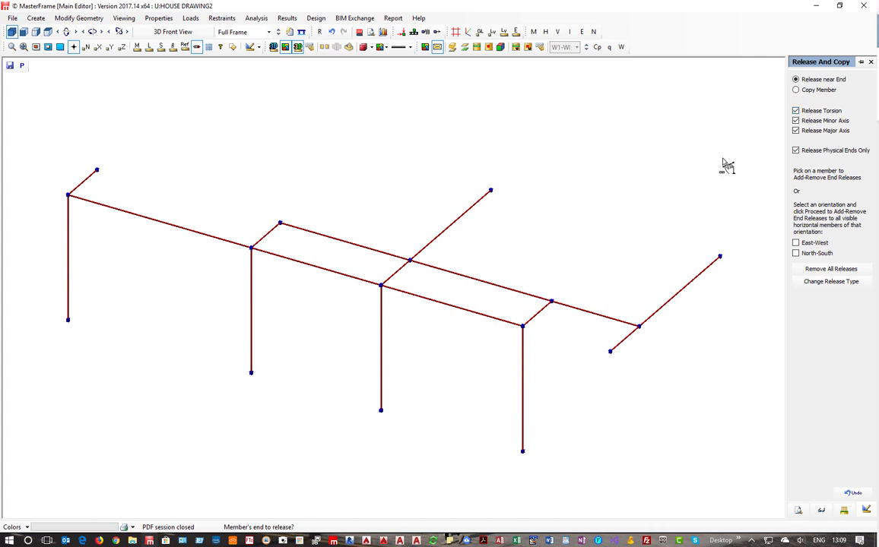
{"action": "left_click", "coordinate": [617, 353]}
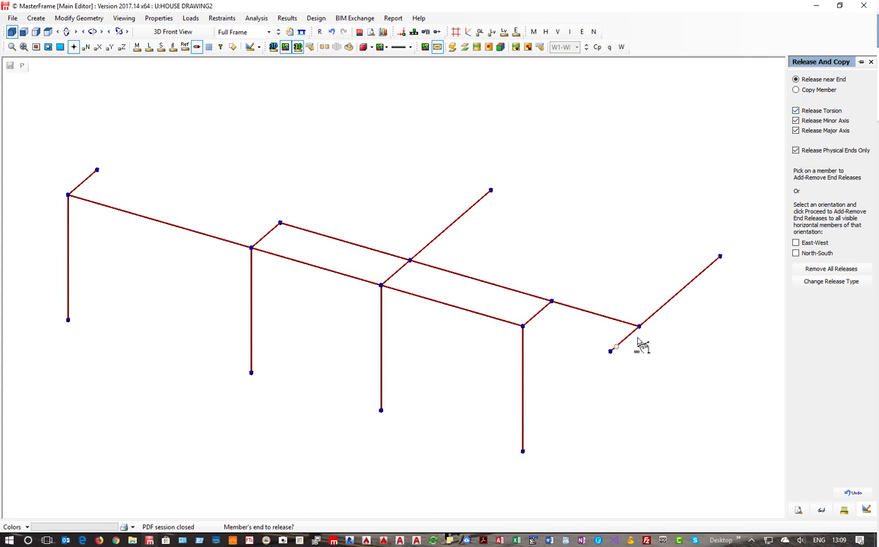
{"action": "left_click", "coordinate": [717, 264]}
{"action": "left_click", "coordinate": [488, 194]}
{"action": "left_click", "coordinate": [387, 288]}
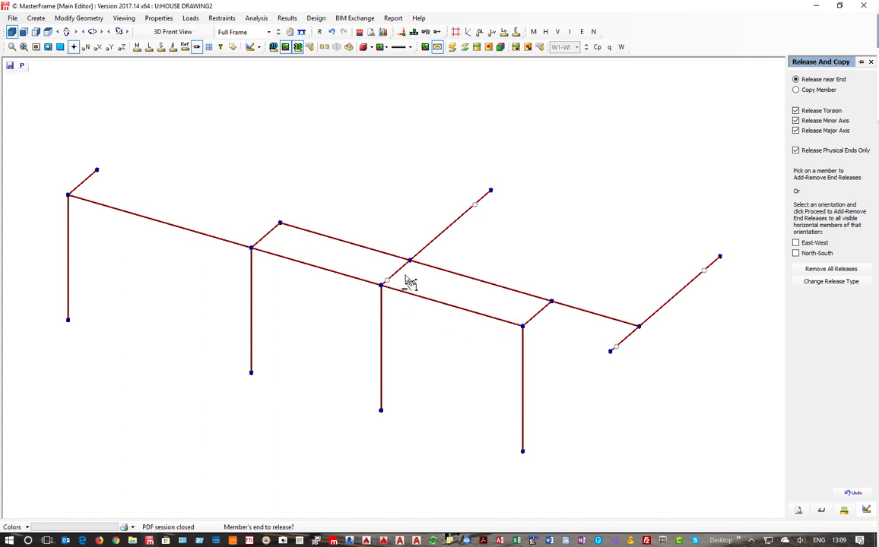
Step: Release both ends of the three short cross beams between the front beam and the Z 1 row
{"action": "left_click", "coordinate": [597, 313]}
{"action": "left_click", "coordinate": [521, 296]}
{"action": "left_click", "coordinate": [380, 268]}
{"action": "left_click", "coordinate": [536, 318]}
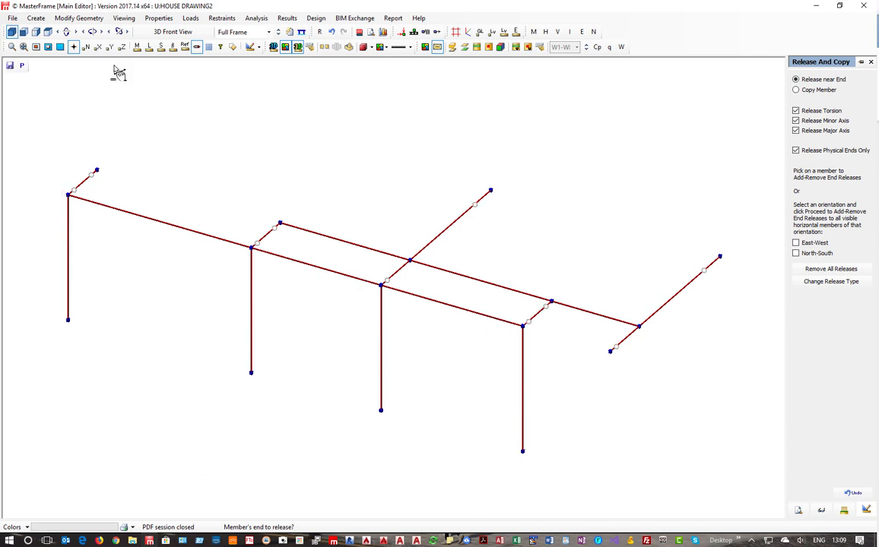
Step: Split the long front beam with the Explode setting into separate members between its column nodes
{"action": "left_click", "coordinate": [88, 19]}
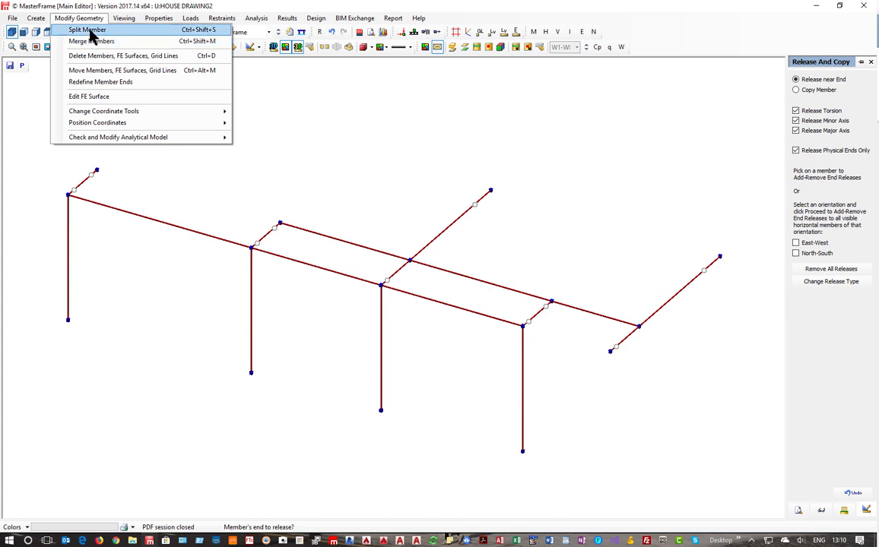
{"action": "left_click", "coordinate": [88, 30]}
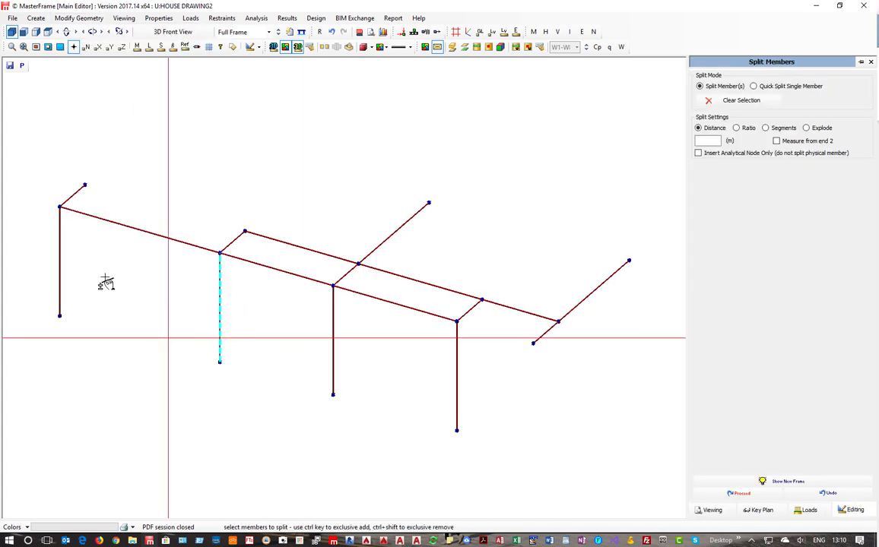
{"action": "left_click", "coordinate": [163, 254]}
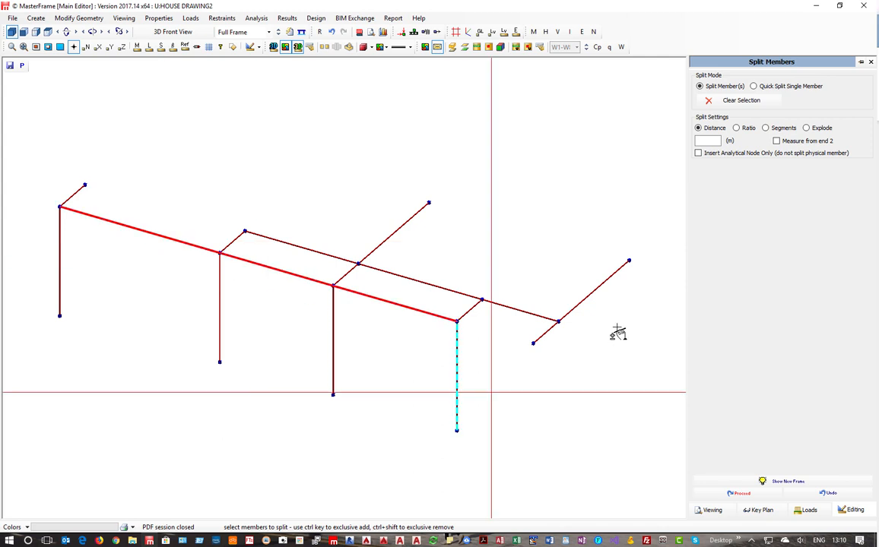
{"action": "left_click", "coordinate": [806, 128]}
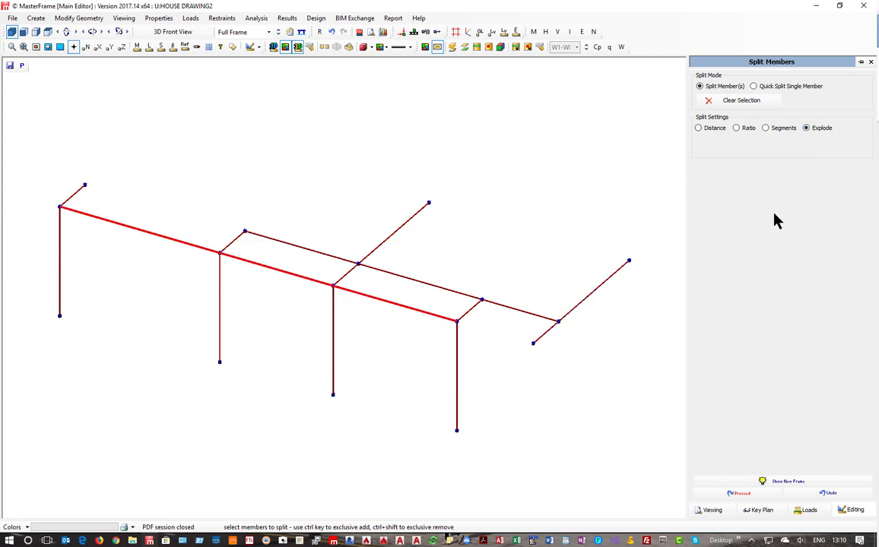
{"action": "left_click", "coordinate": [729, 493]}
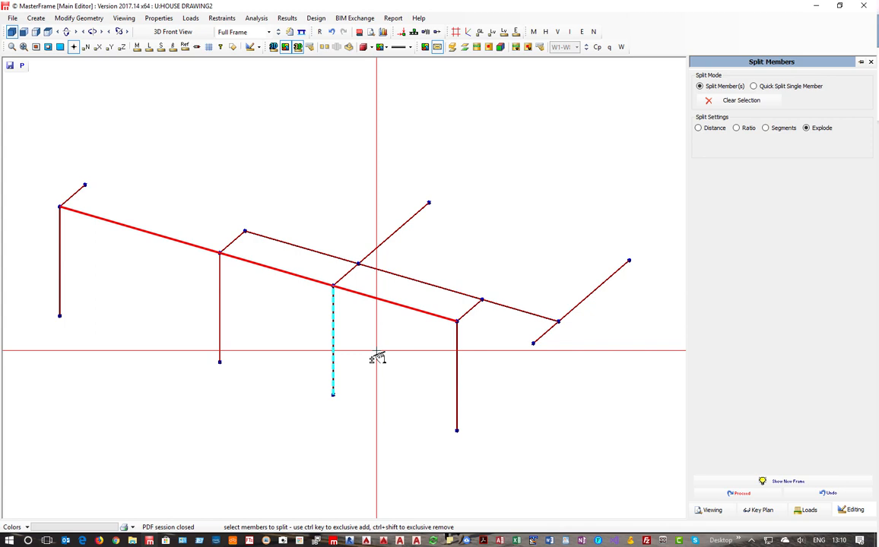
Step: Clear the split selection and explode the middle row beam where the long cross beam crosses it
{"action": "left_click", "coordinate": [726, 100]}
{"action": "left_click", "coordinate": [311, 251]}
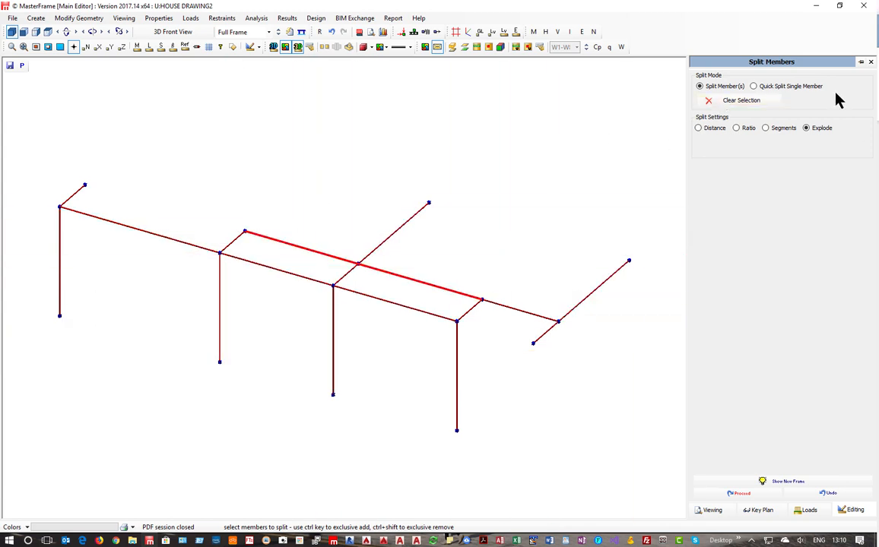
{"action": "left_click", "coordinate": [757, 496]}
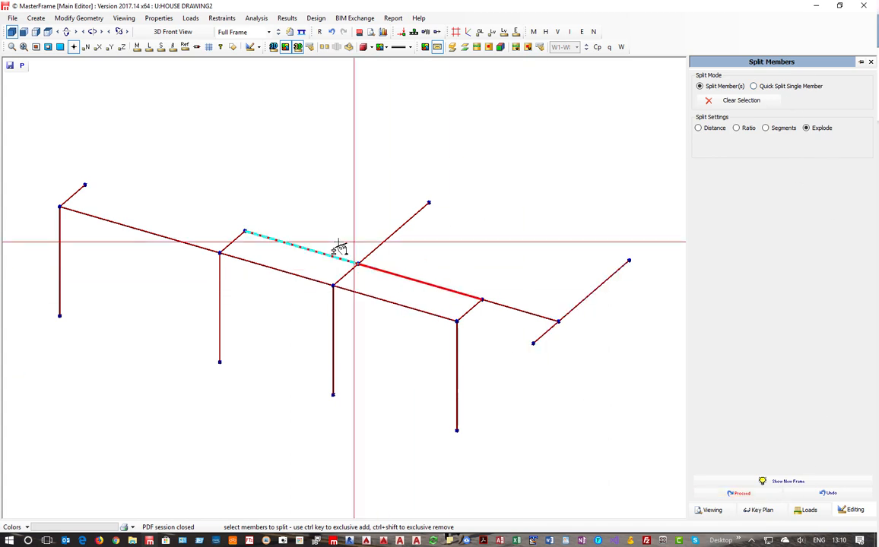
{"action": "left_click", "coordinate": [313, 257]}
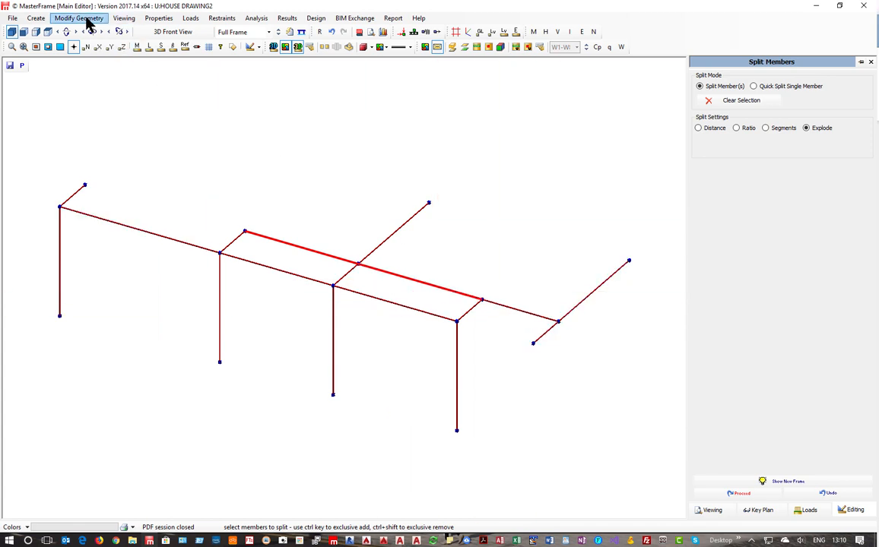
Step: Quick-merge the middle row members from the long cross beam junction to the far right cross beam, and display members with gaps at their ends
{"action": "left_click", "coordinate": [82, 19]}
{"action": "left_click", "coordinate": [115, 43]}
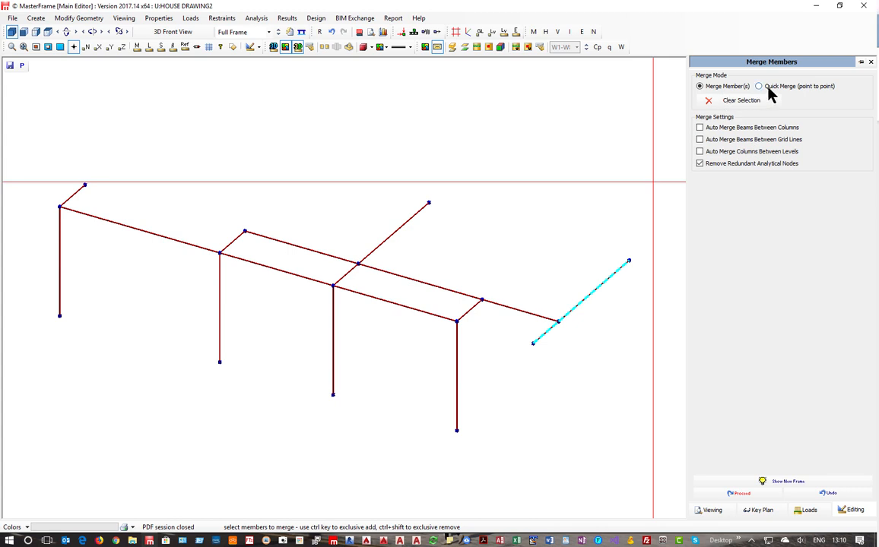
{"action": "left_click", "coordinate": [759, 86]}
{"action": "left_click", "coordinate": [358, 264]}
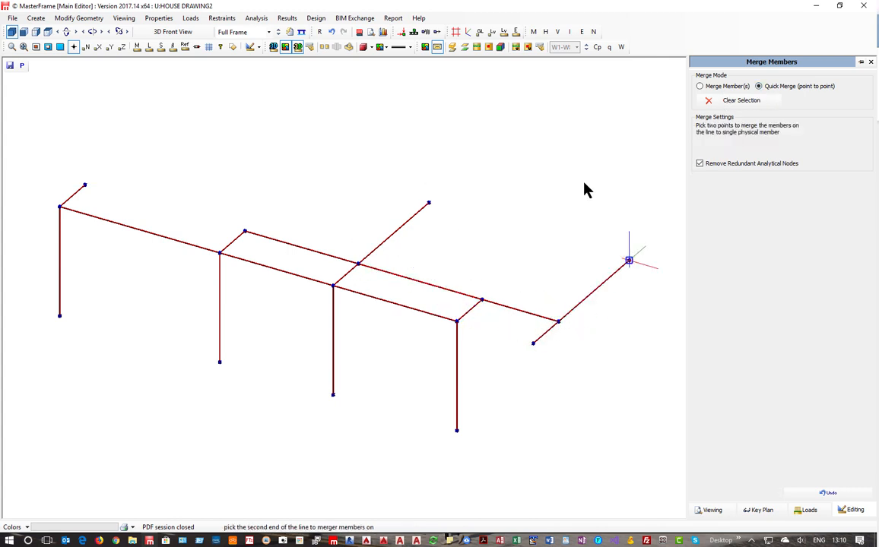
{"action": "left_click", "coordinate": [324, 47]}
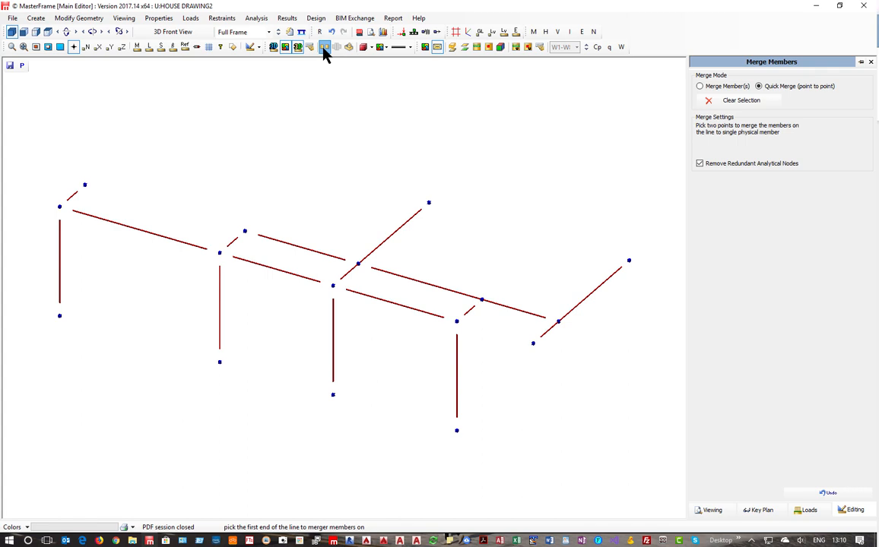
{"action": "left_click", "coordinate": [67, 19]}
{"action": "left_click", "coordinate": [68, 21]}
Step: Start adding general members and set their section to 152x152 UC 23
{"action": "left_click", "coordinate": [34, 19]}
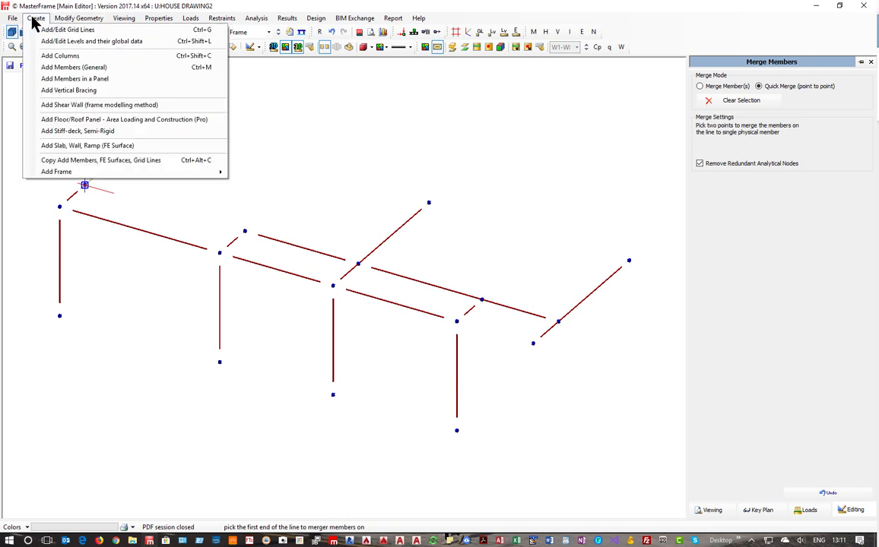
{"action": "left_click", "coordinate": [65, 74]}
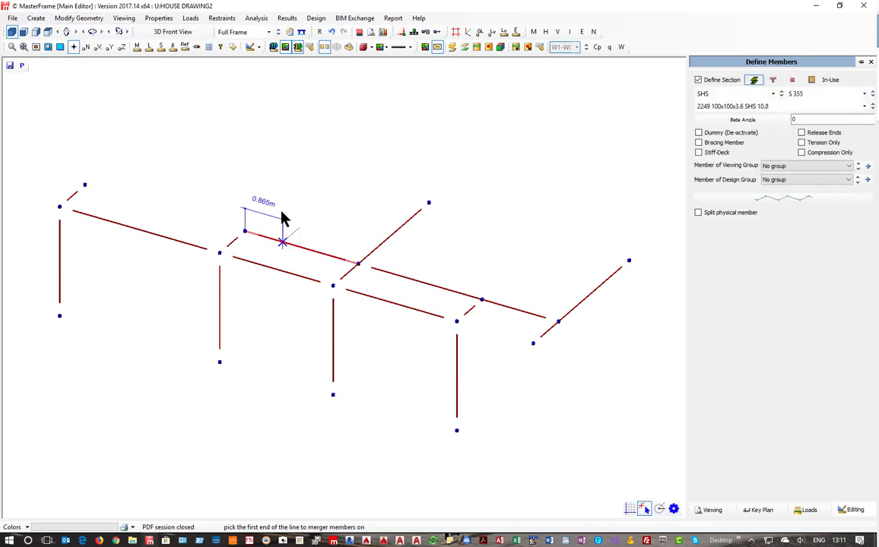
{"action": "left_click", "coordinate": [720, 97]}
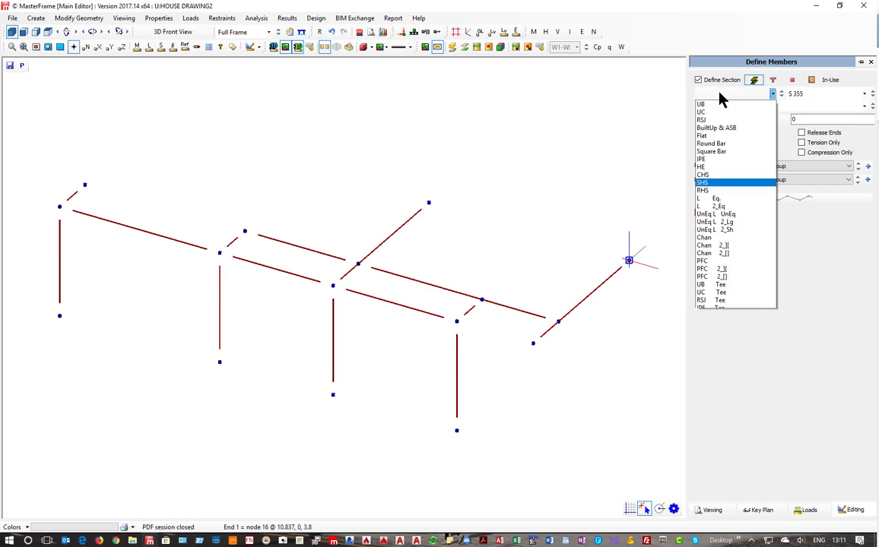
{"action": "left_click", "coordinate": [720, 112]}
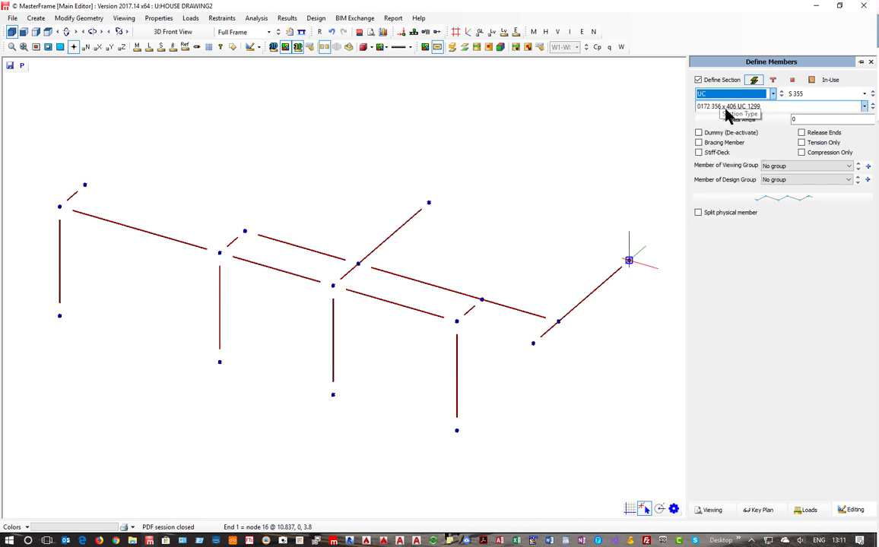
{"action": "left_click", "coordinate": [798, 107]}
{"action": "scroll", "coordinate": [722, 304], "scroll_direction": "down", "scroll_amount": 5}
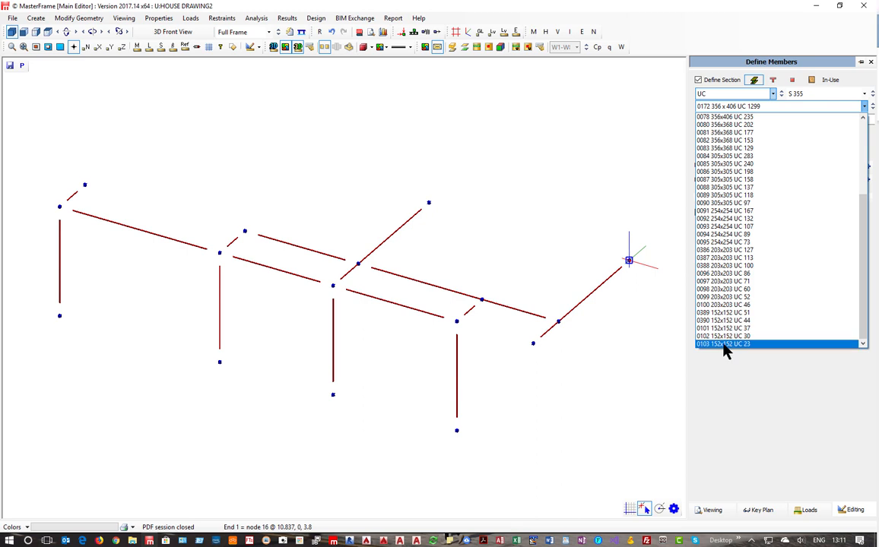
{"action": "left_click", "coordinate": [722, 347]}
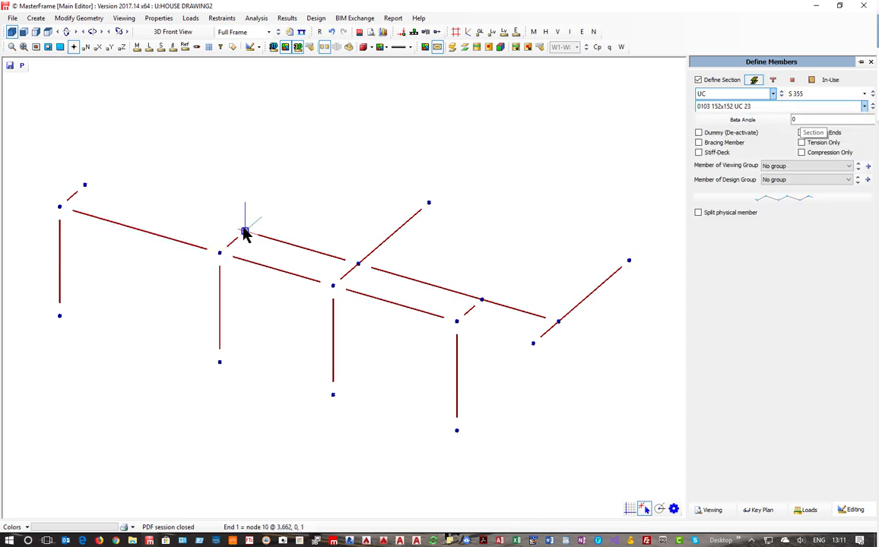
Step: Finish the 152x152 UC 23 member between the rear nodes of the two leftmost short cross beams
{"action": "left_click", "coordinate": [86, 185]}
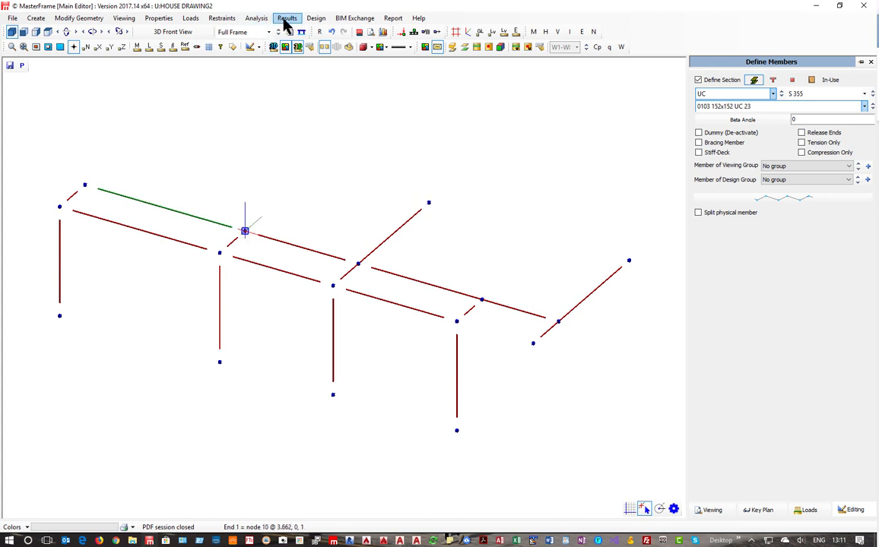
Step: Release torsion, minor and major axes at both ends of the middle row's rightmost beam and the two right-hand front beams
{"action": "left_click", "coordinate": [222, 19]}
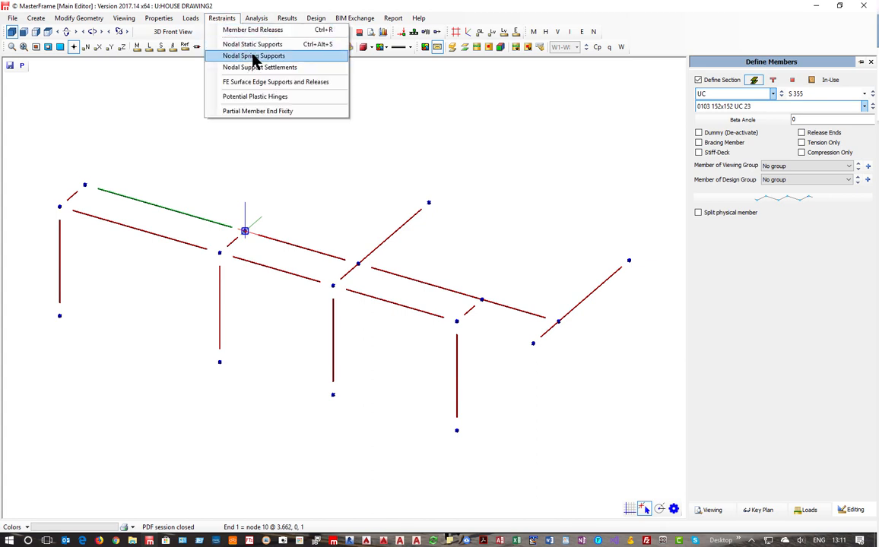
{"action": "left_click", "coordinate": [225, 31]}
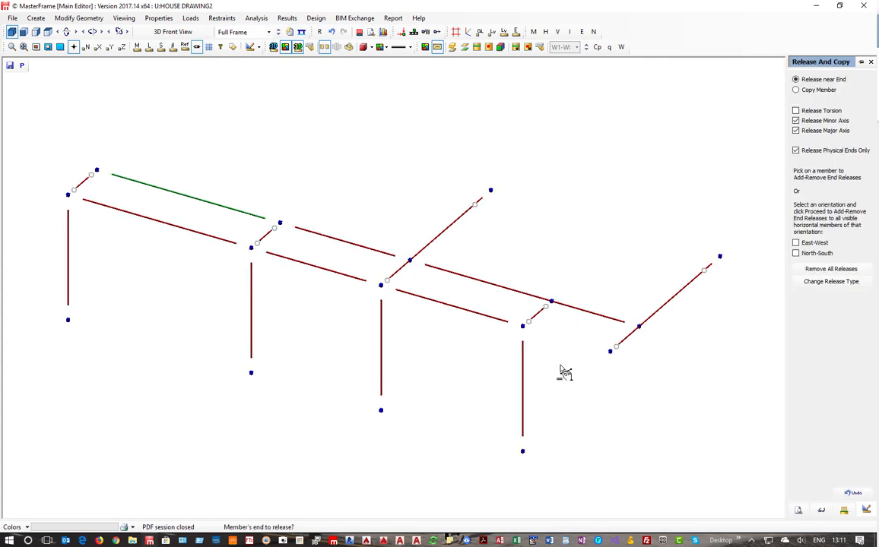
{"action": "left_click", "coordinate": [615, 320]}
{"action": "left_click", "coordinate": [803, 112]}
{"action": "left_click", "coordinate": [438, 270]}
{"action": "left_click", "coordinate": [409, 294]}
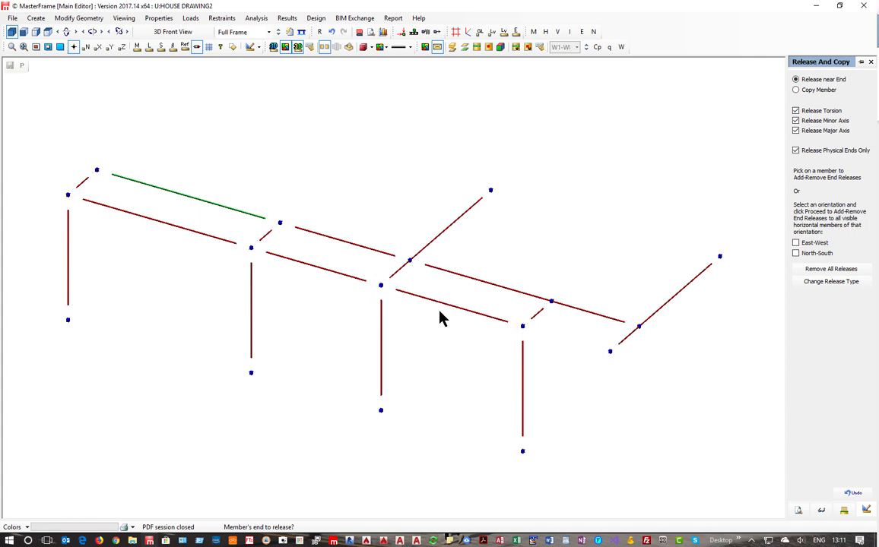
{"action": "left_click", "coordinate": [353, 279]}
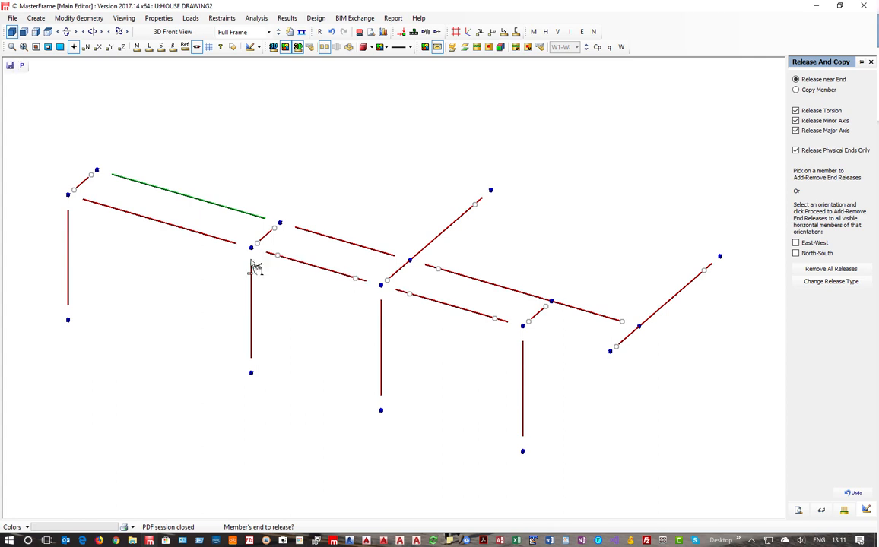
Step: Apply the same end releases to the left front beam and the two left-hand middle row beams
{"action": "left_click", "coordinate": [193, 231]}
{"action": "left_click", "coordinate": [255, 215]}
{"action": "left_click", "coordinate": [386, 252]}
Step: Try to run the static analysis as a space frame
{"action": "left_click", "coordinate": [257, 19]}
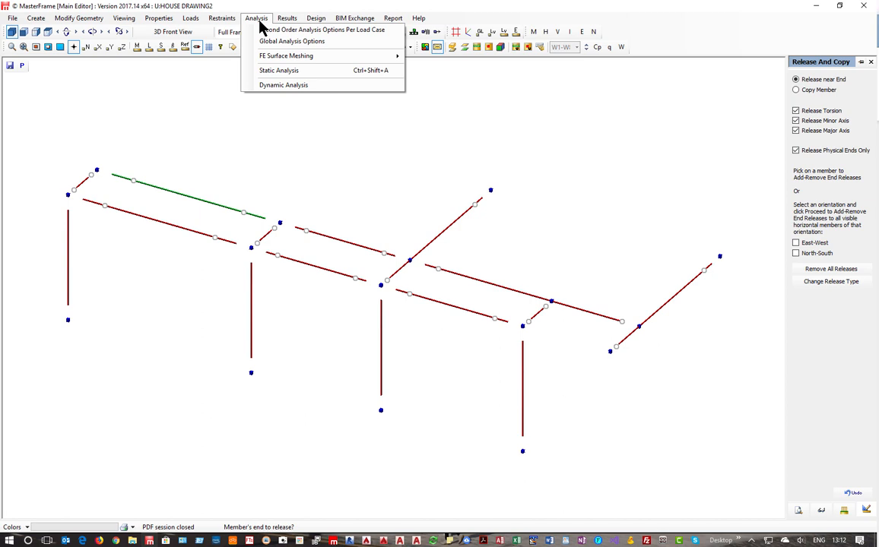
{"action": "left_click", "coordinate": [281, 71]}
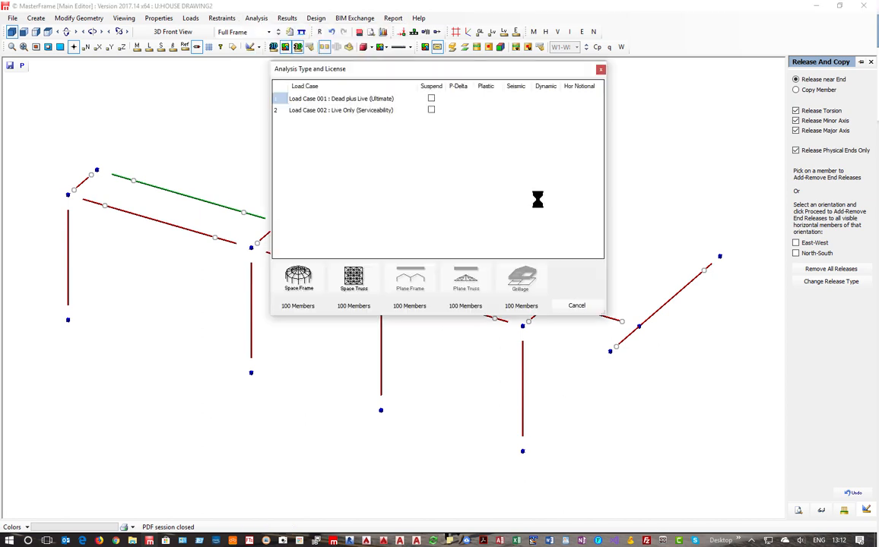
{"action": "left_click", "coordinate": [304, 293]}
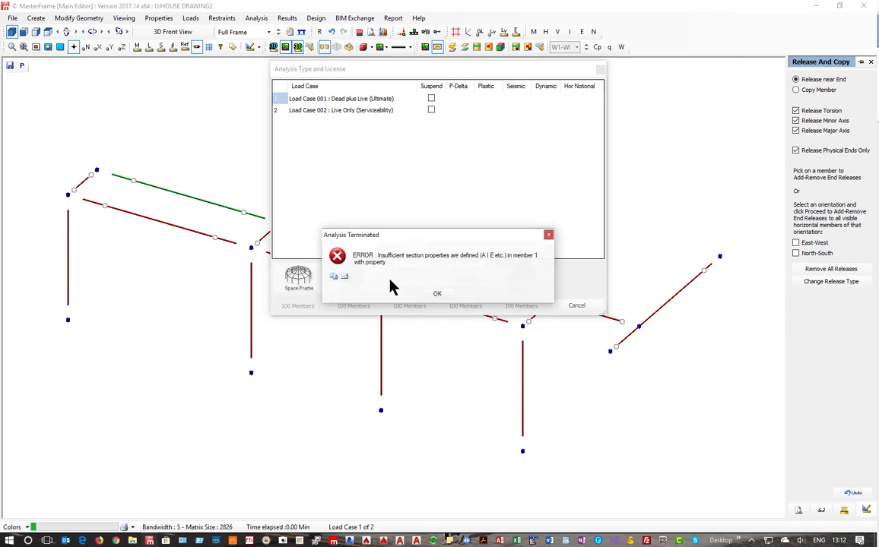
{"action": "left_click", "coordinate": [437, 295]}
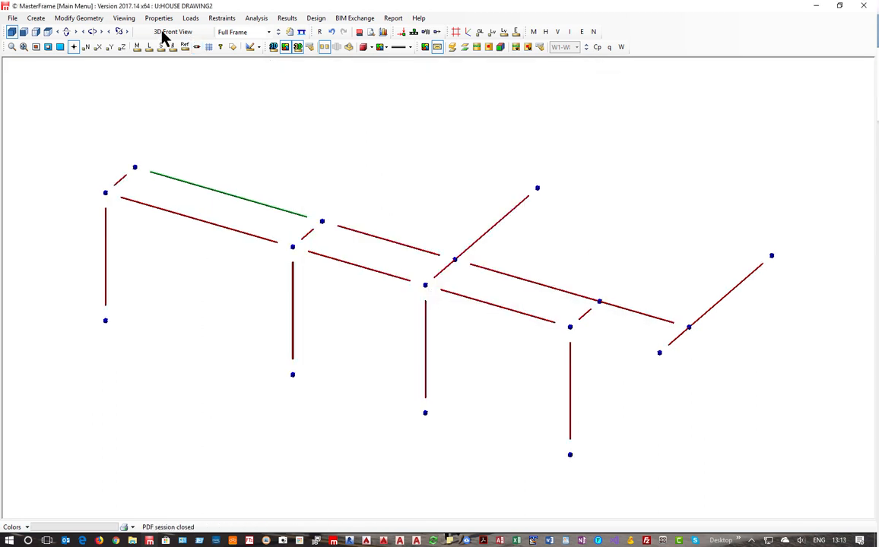
Step: Assign the steel section 152x152 UC 23 in grade S 355 to the left front beam
{"action": "left_click", "coordinate": [158, 20]}
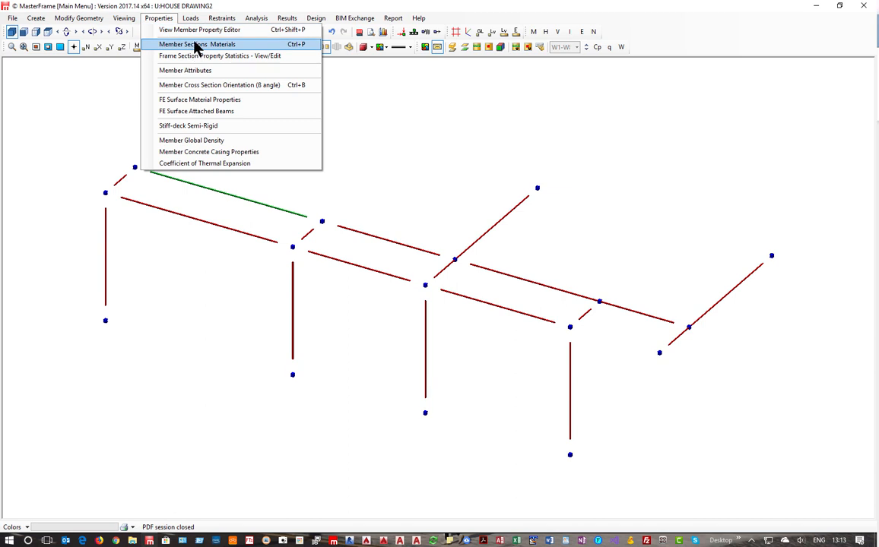
{"action": "left_click", "coordinate": [196, 45]}
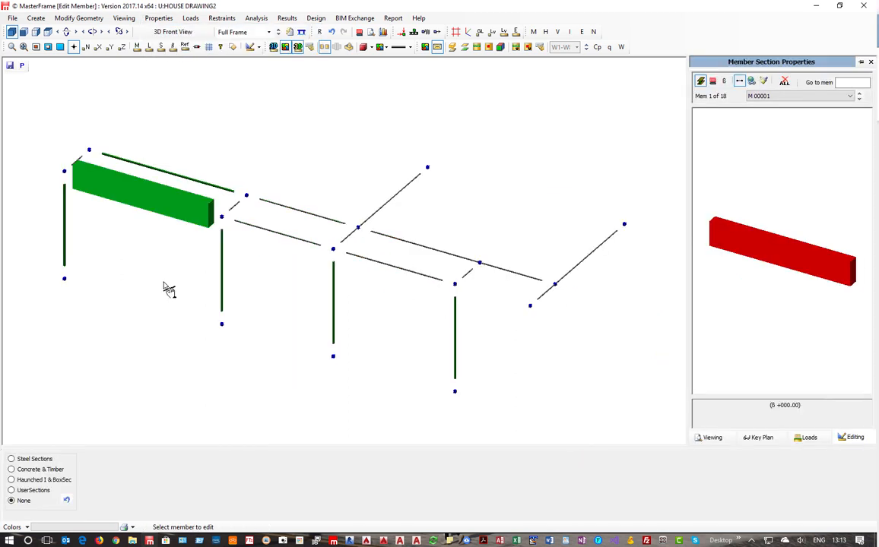
{"action": "left_click", "coordinate": [11, 459]}
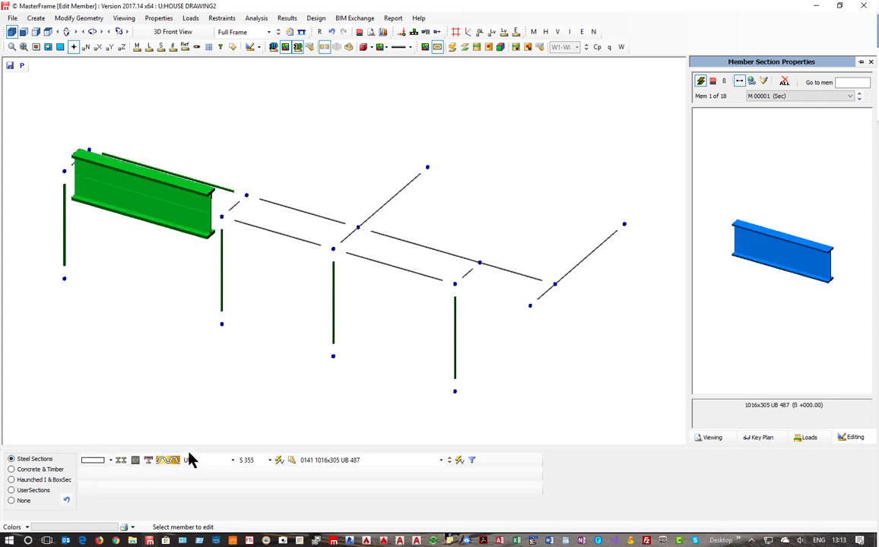
{"action": "left_click", "coordinate": [196, 462]}
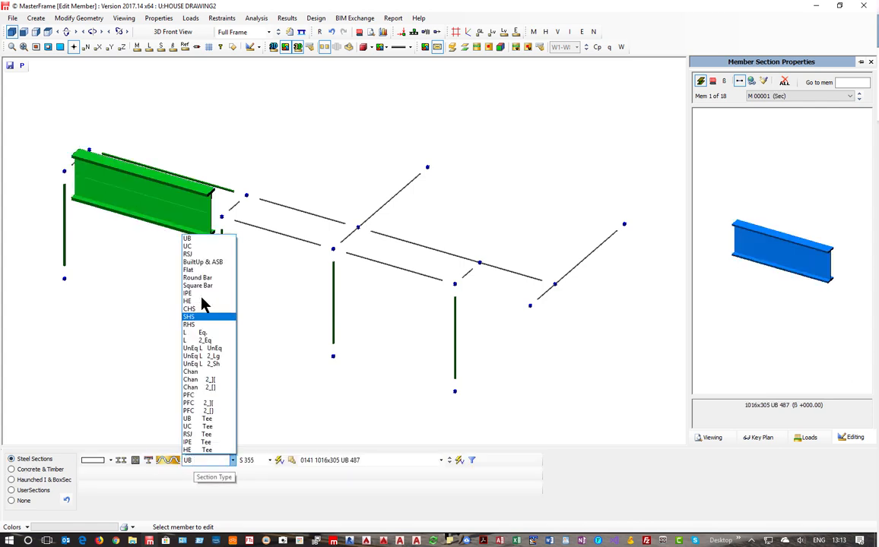
{"action": "left_click", "coordinate": [202, 246]}
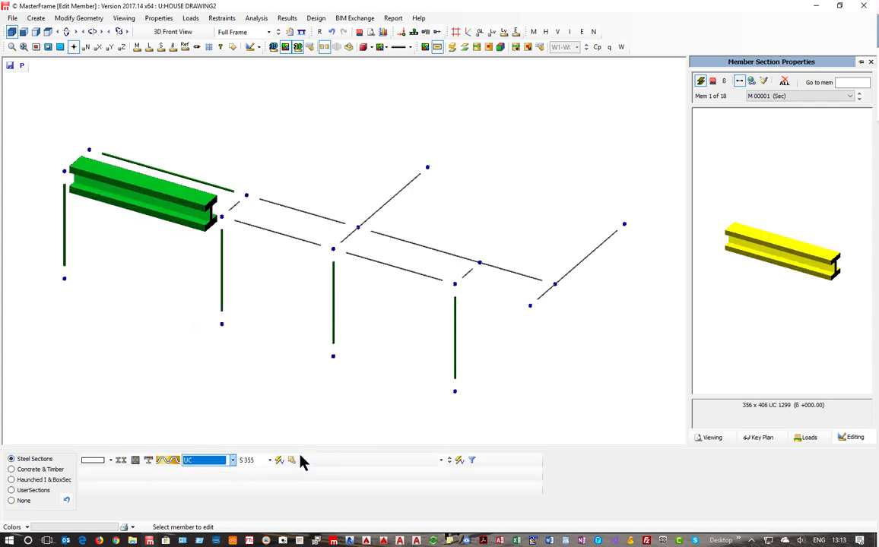
{"action": "left_click", "coordinate": [321, 462]}
{"action": "scroll", "coordinate": [336, 443], "scroll_direction": "down", "scroll_amount": 3}
{"action": "left_click", "coordinate": [332, 450]}
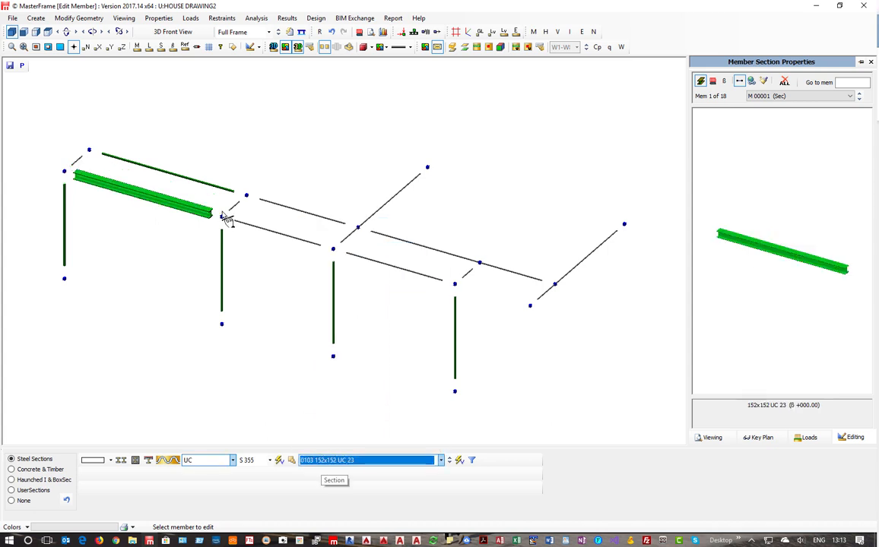
Step: Copy the 152x152 UC 23 section to all remaining horizontal beams and restore the 3D front view
{"action": "left_click", "coordinate": [763, 81]}
{"action": "left_click", "coordinate": [77, 159]}
{"action": "left_click", "coordinate": [233, 201]}
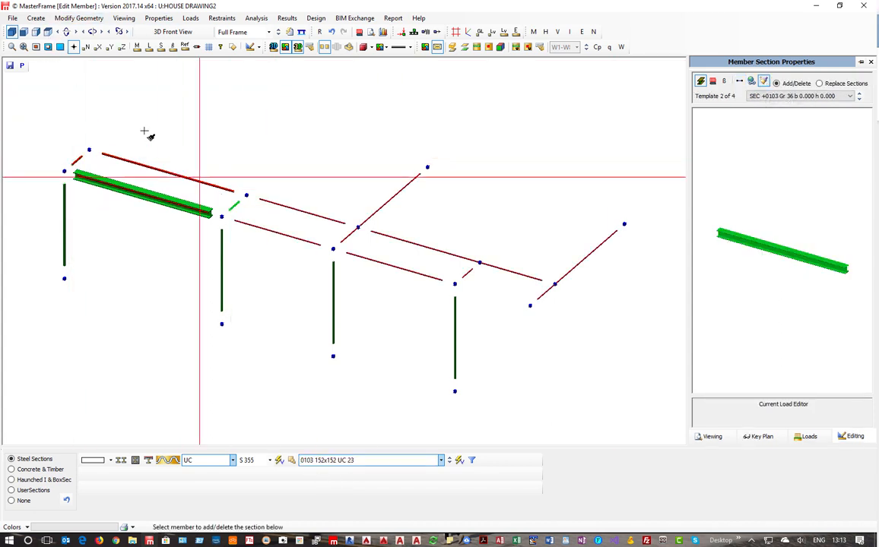
{"action": "left_click", "coordinate": [24, 32]}
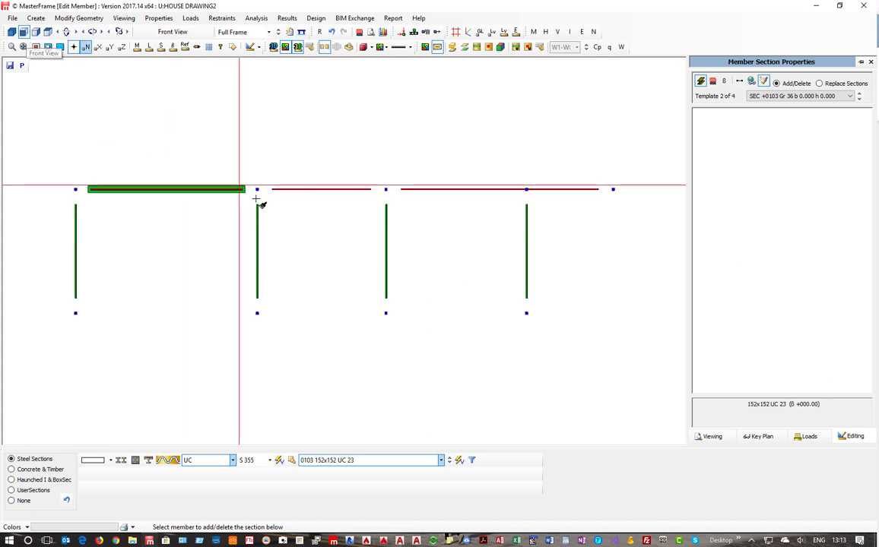
{"action": "left_click_drag", "start_coordinate": [266, 200], "coordinate": [651, 155]}
{"action": "left_click", "coordinate": [12, 33]}
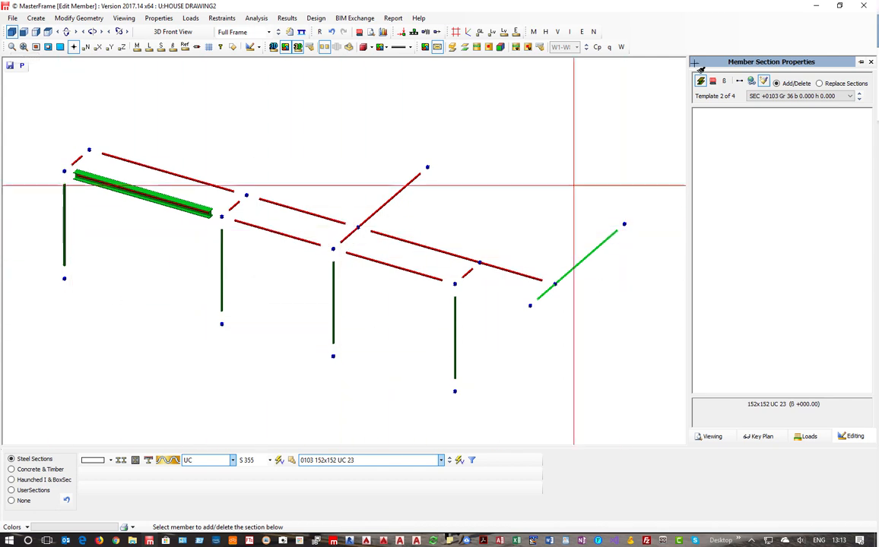
Step: Try the space frame static analysis again with the beam sections assigned
{"action": "left_click", "coordinate": [256, 19]}
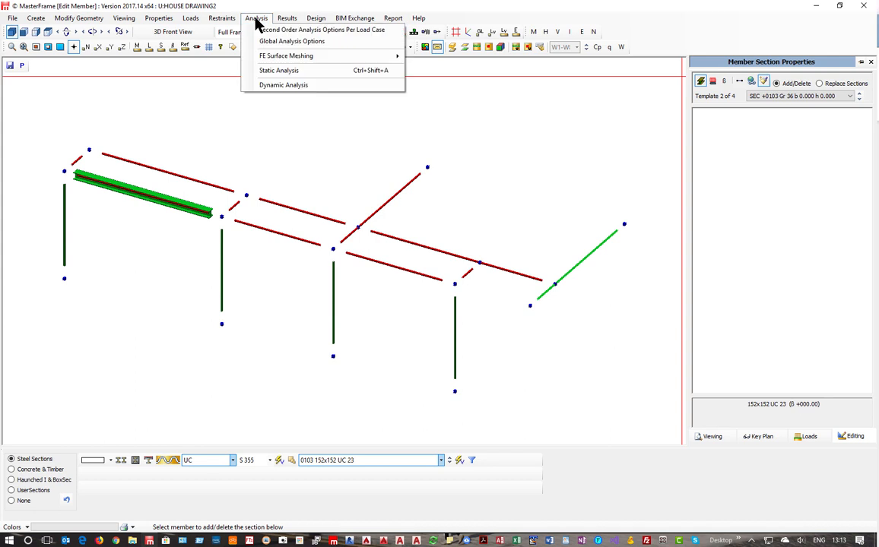
{"action": "left_click", "coordinate": [301, 70]}
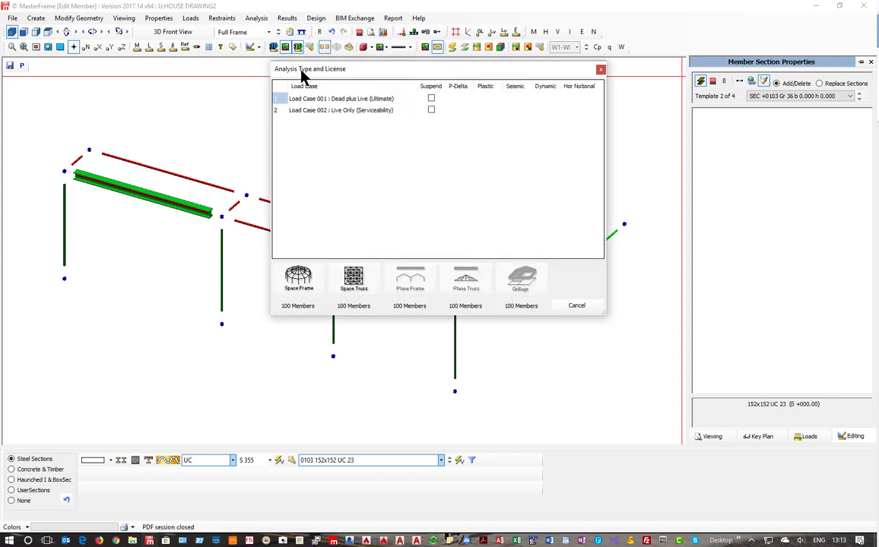
{"action": "left_click", "coordinate": [296, 298]}
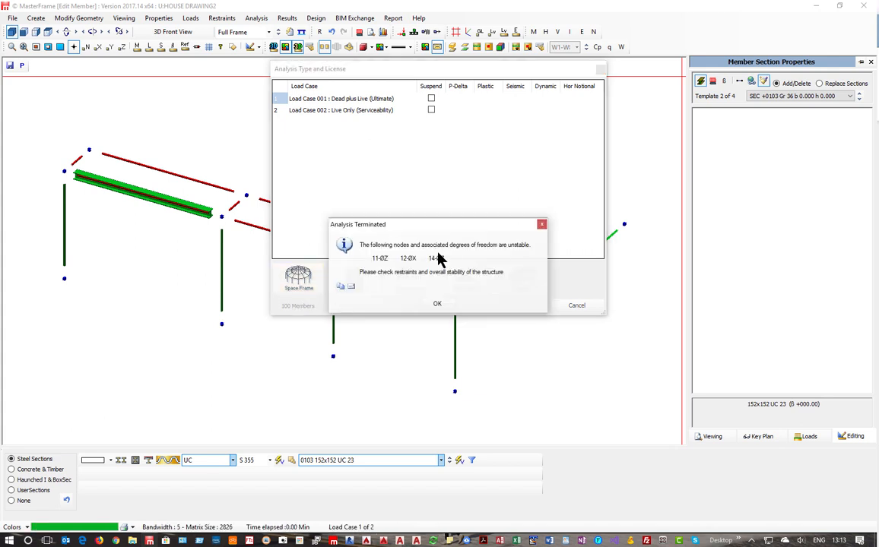
{"action": "left_click", "coordinate": [436, 304]}
{"action": "left_click", "coordinate": [456, 314]}
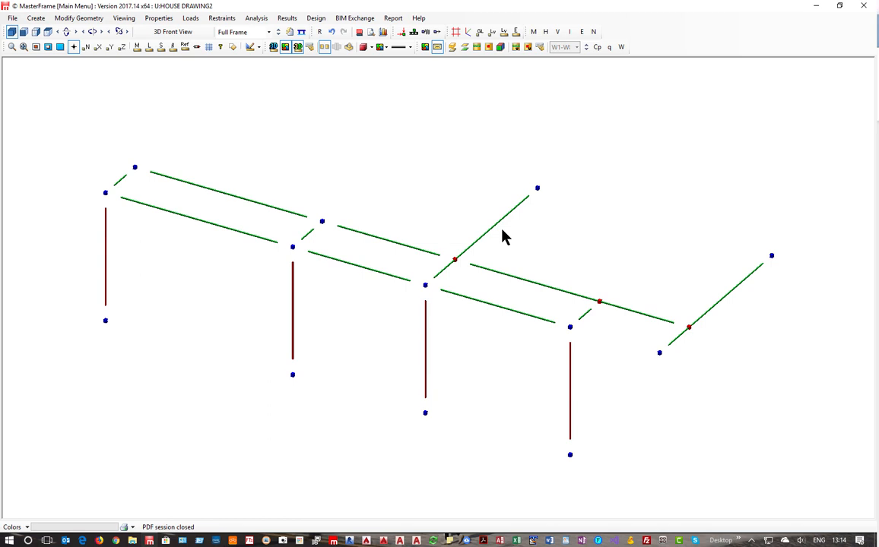
Step: Restrict releases to minor and major axes at the rear ends of both long cross beams and the rightmost middle row beam's left end
{"action": "left_click", "coordinate": [232, 18]}
{"action": "left_click", "coordinate": [253, 47]}
{"action": "left_click", "coordinate": [222, 19]}
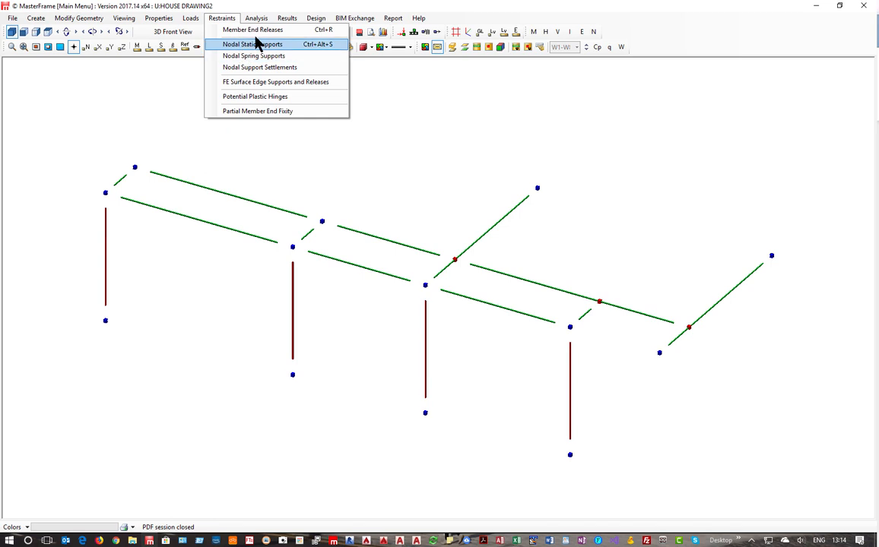
{"action": "left_click", "coordinate": [253, 29]}
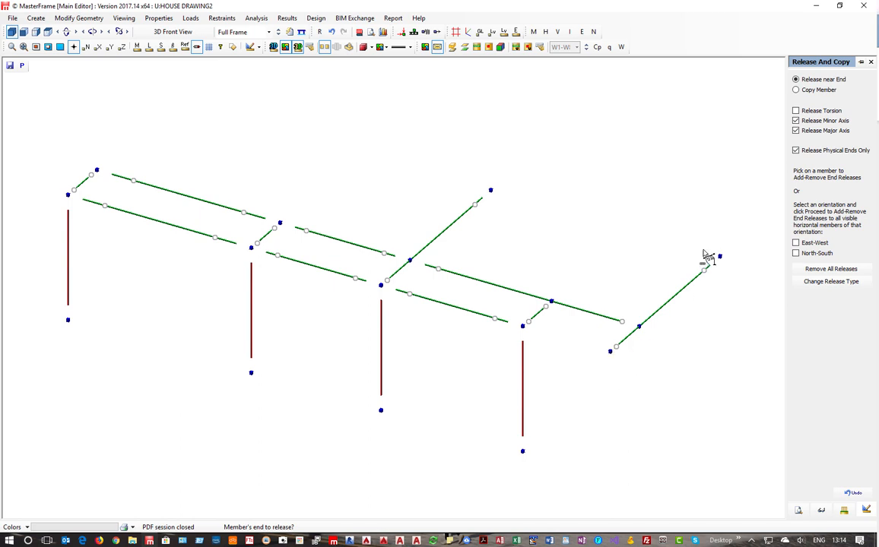
{"action": "left_click", "coordinate": [702, 274]}
{"action": "left_click", "coordinate": [477, 200]}
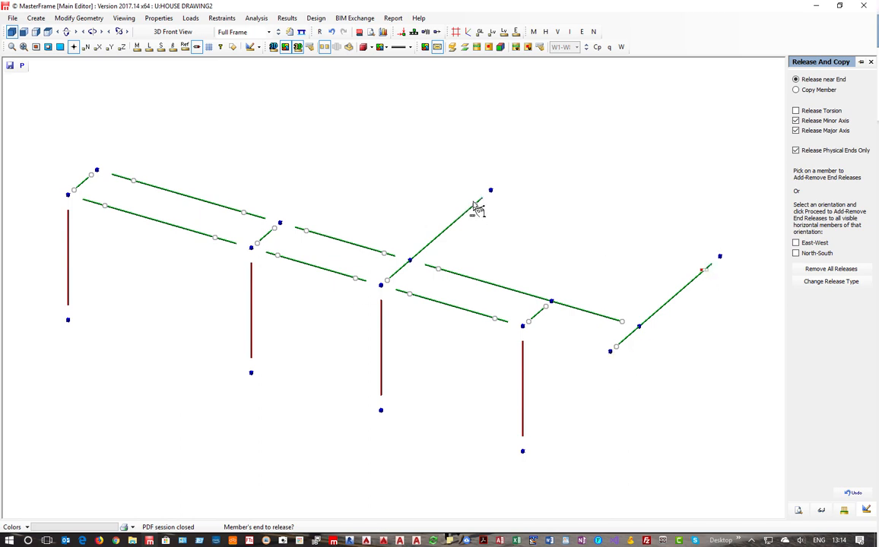
{"action": "left_click", "coordinate": [437, 270]}
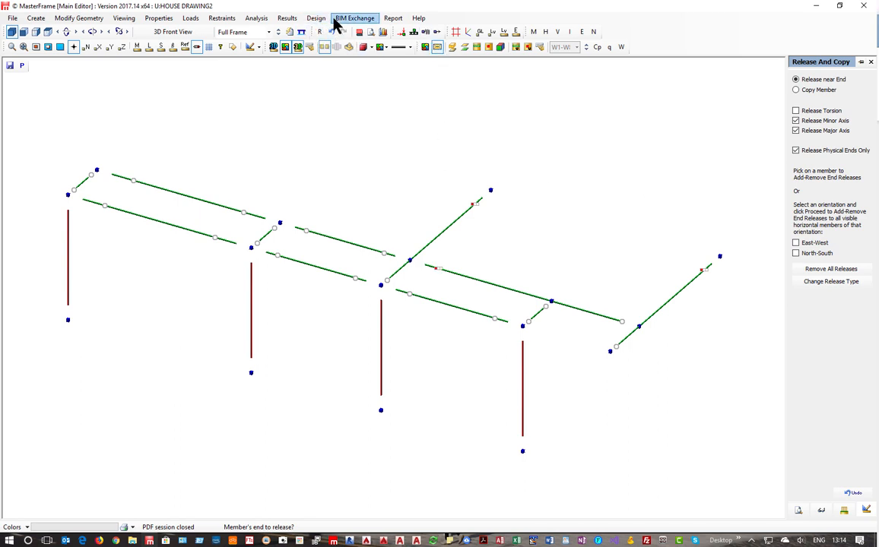
Step: Run the static analysis of both load cases as a space frame
{"action": "left_click", "coordinate": [256, 17]}
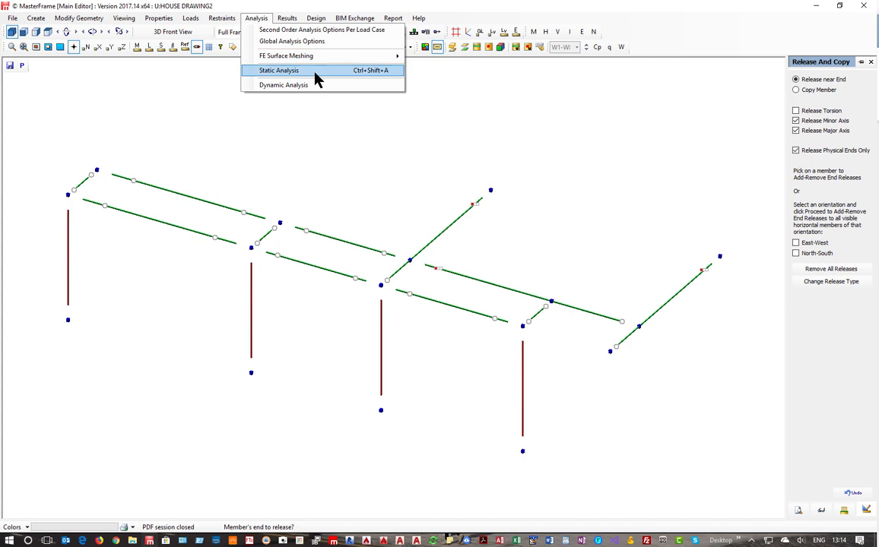
{"action": "left_click", "coordinate": [317, 79]}
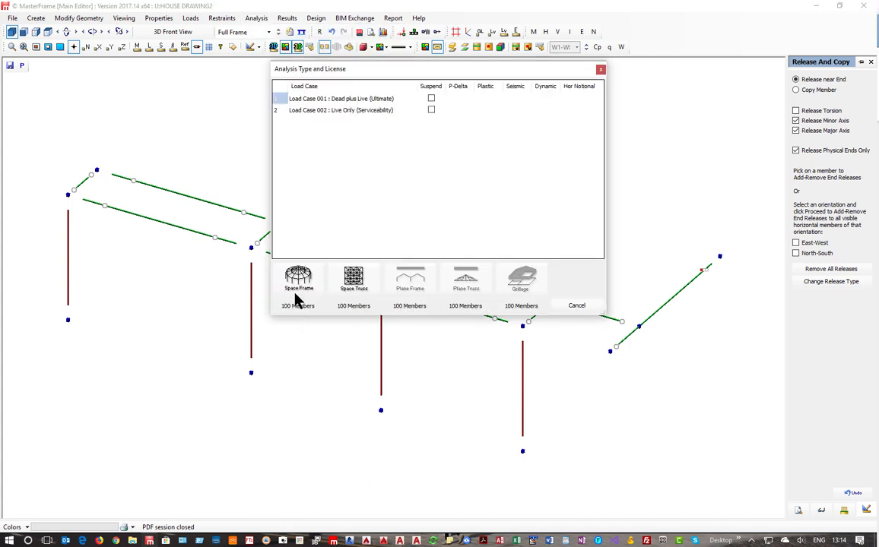
{"action": "left_click", "coordinate": [297, 289]}
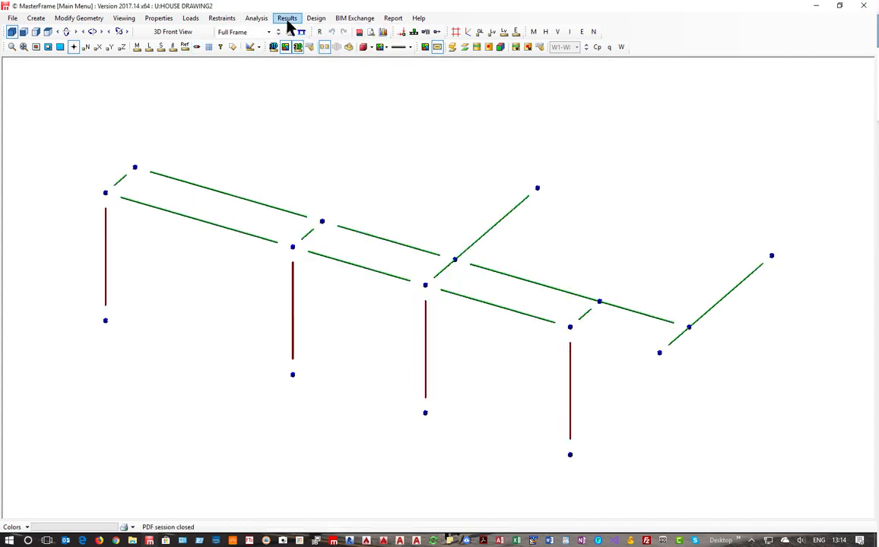
Step: Display the bending moment diagram for the Dead plus Live load case and set its scale to 5
{"action": "left_click", "coordinate": [279, 22]}
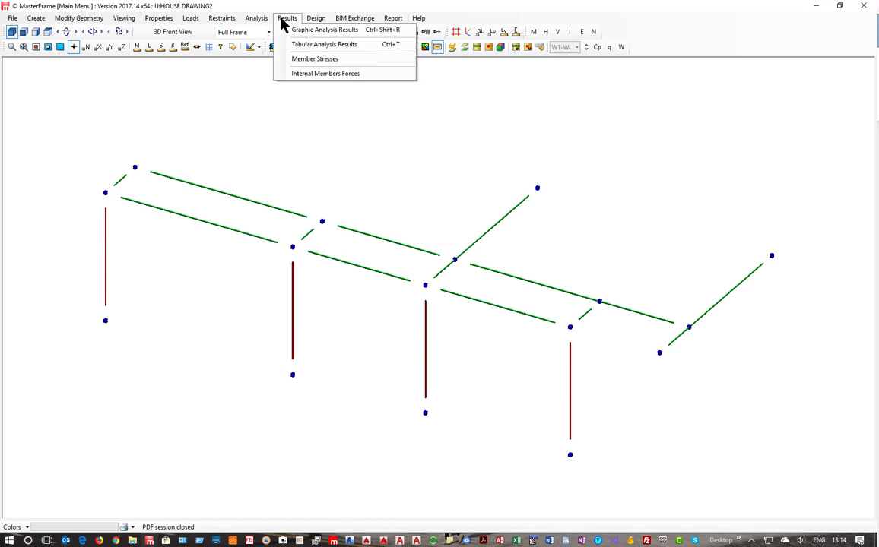
{"action": "left_click", "coordinate": [335, 32]}
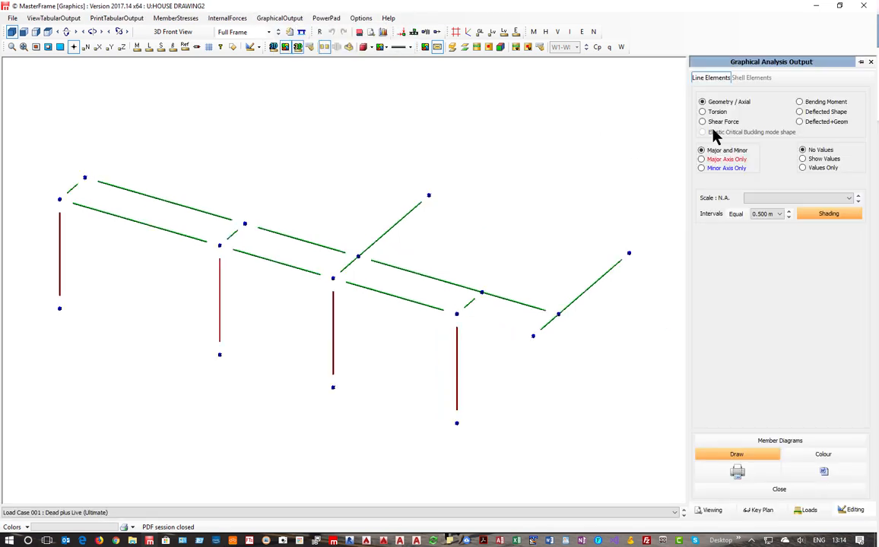
{"action": "left_click", "coordinate": [809, 105]}
{"action": "left_click", "coordinate": [858, 196]}
{"action": "left_click", "coordinate": [859, 195]}
{"action": "left_click", "coordinate": [859, 196]}
{"action": "left_click", "coordinate": [859, 195]}
{"action": "left_click", "coordinate": [859, 195]}
{"action": "left_click", "coordinate": [859, 196]}
{"action": "left_click", "coordinate": [859, 199]}
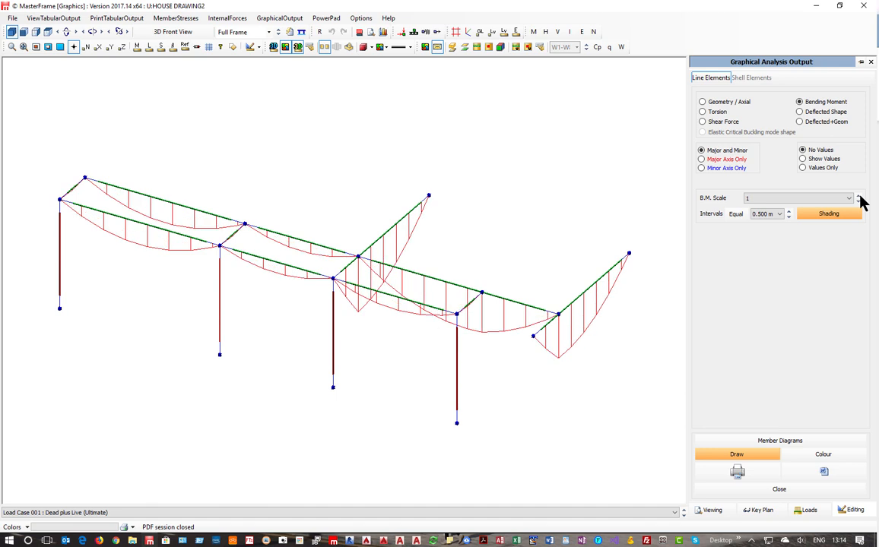
{"action": "left_click", "coordinate": [858, 197]}
{"action": "left_click", "coordinate": [858, 197]}
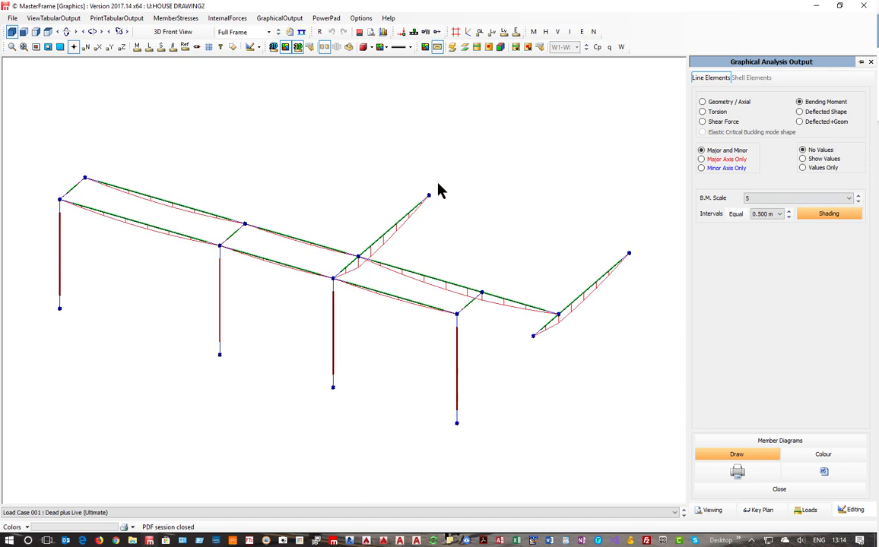
Step: Display the deflected shape, first alone and then together with the frame geometry
{"action": "left_click", "coordinate": [829, 114]}
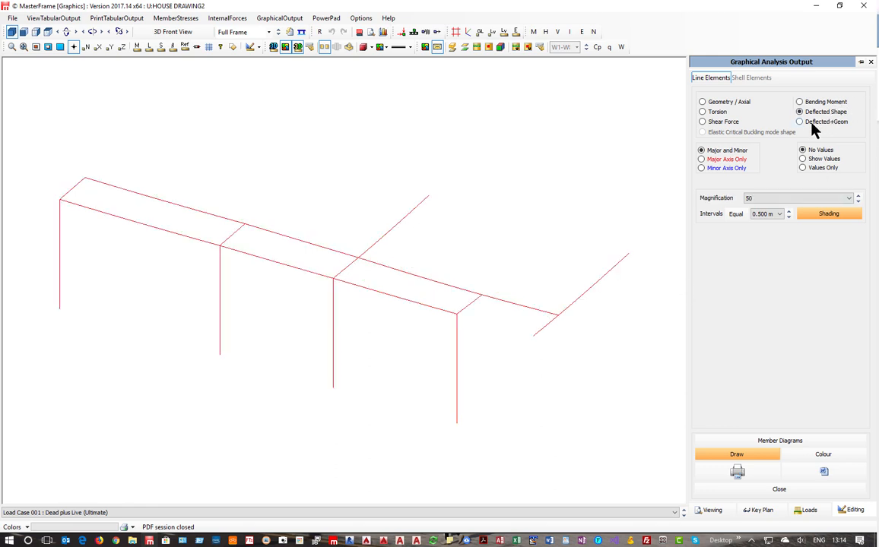
{"action": "left_click", "coordinate": [812, 125]}
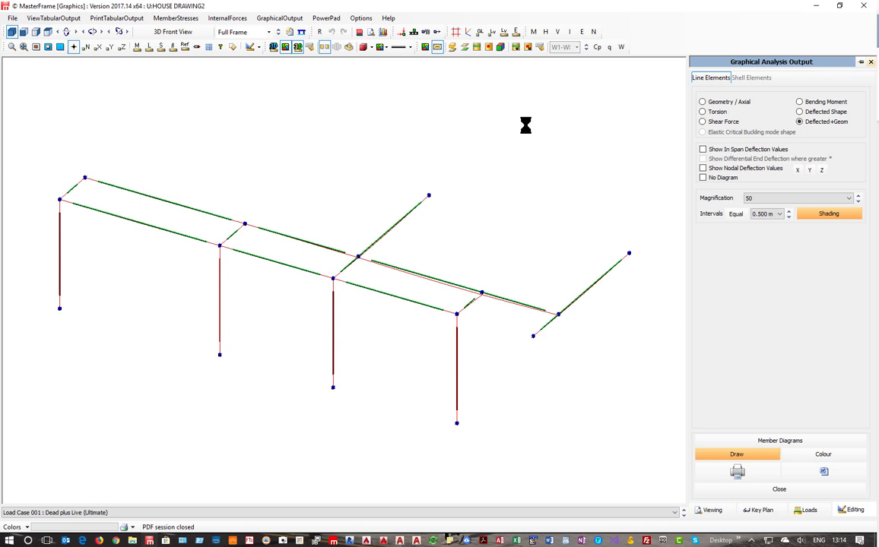
Step: Leave the deflection results and open the member loads of the long cross beam at the third column
{"action": "left_click", "coordinate": [871, 61]}
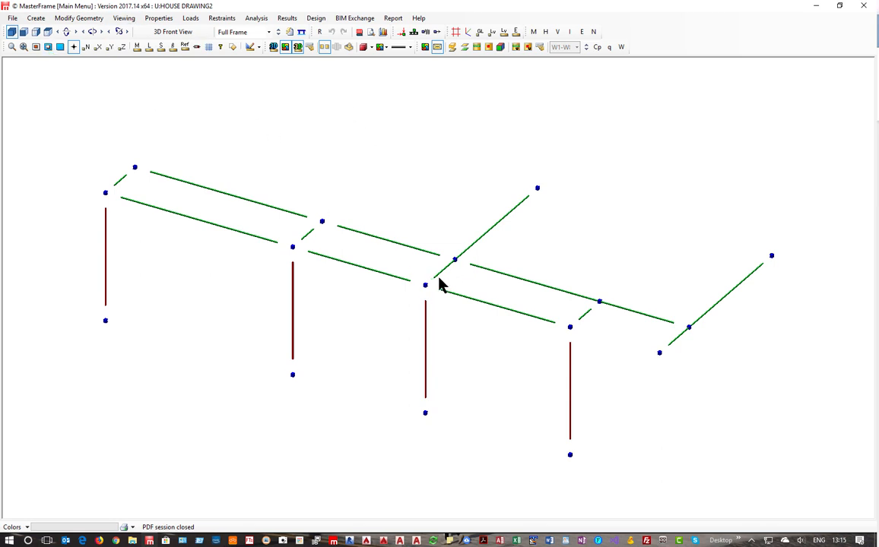
{"action": "left_click", "coordinate": [192, 20]}
{"action": "left_click", "coordinate": [227, 57]}
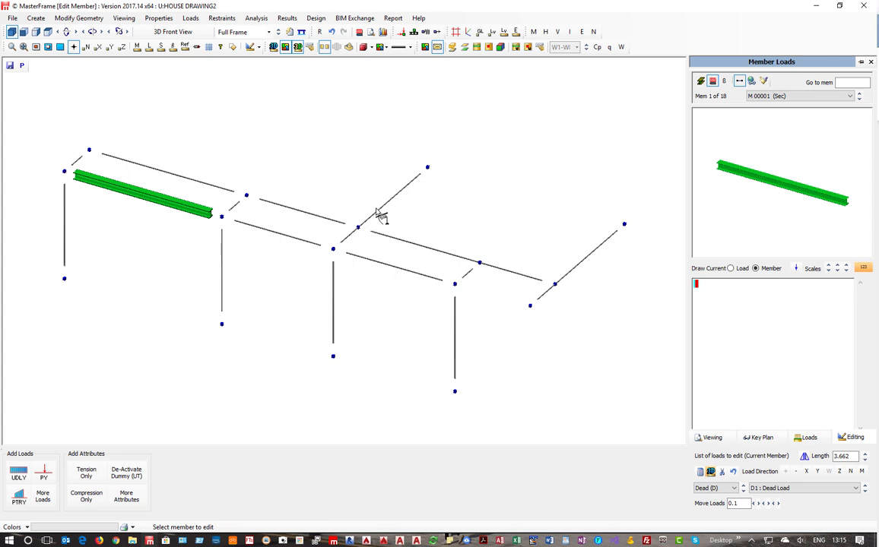
{"action": "left_click", "coordinate": [376, 210]}
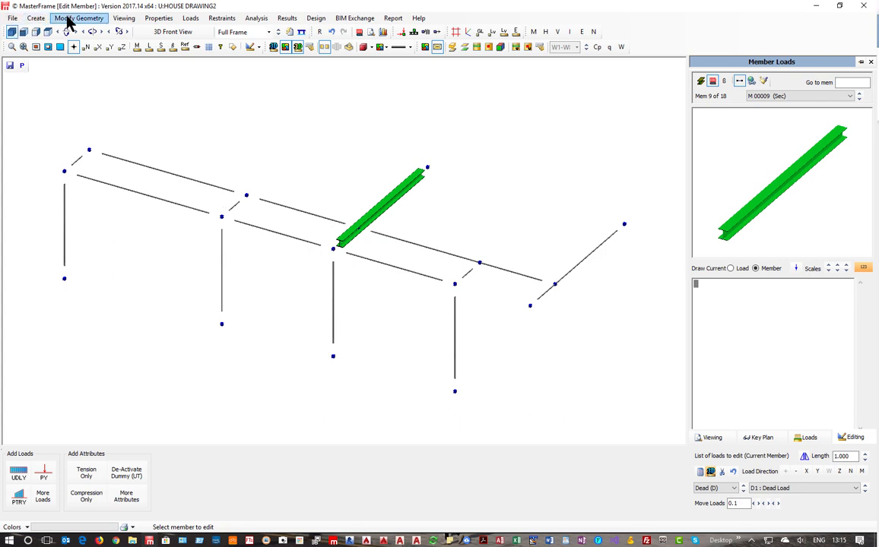
Step: Add an area loading level with a super imposed dead load of 0.45 and a live load of 1.5
{"action": "left_click", "coordinate": [190, 19]}
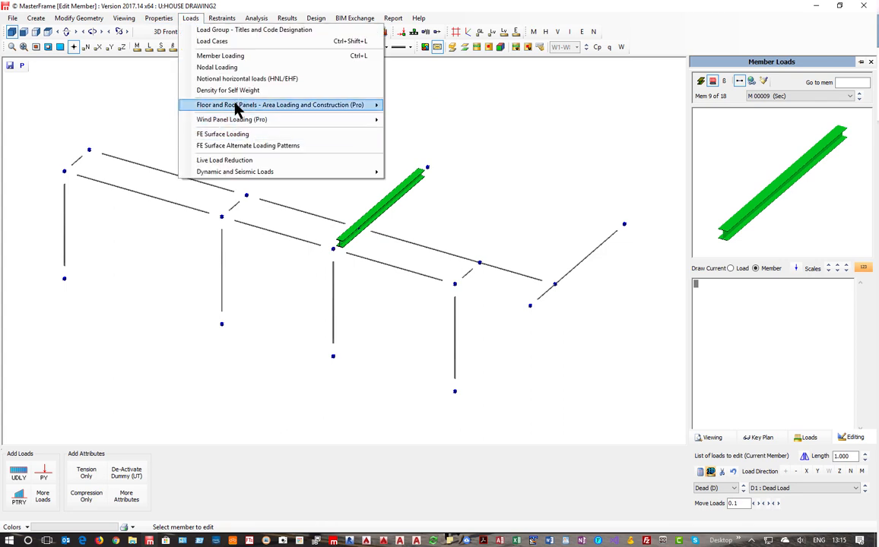
{"action": "mouse_move", "coordinate": [236, 109]}
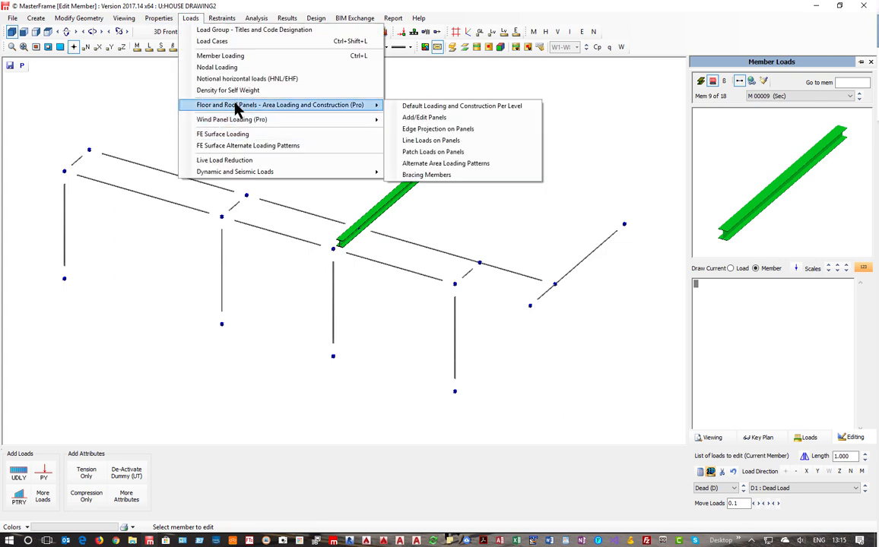
{"action": "left_click", "coordinate": [430, 110]}
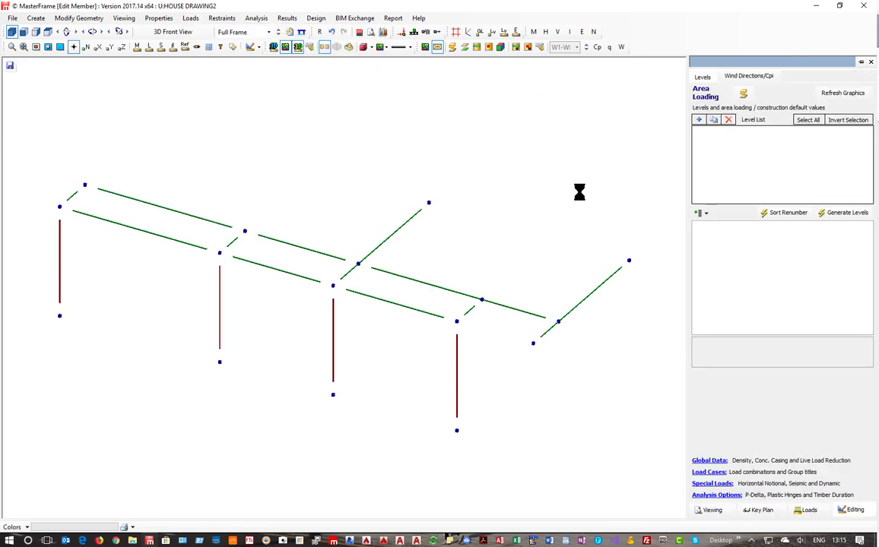
{"action": "left_click", "coordinate": [699, 119]}
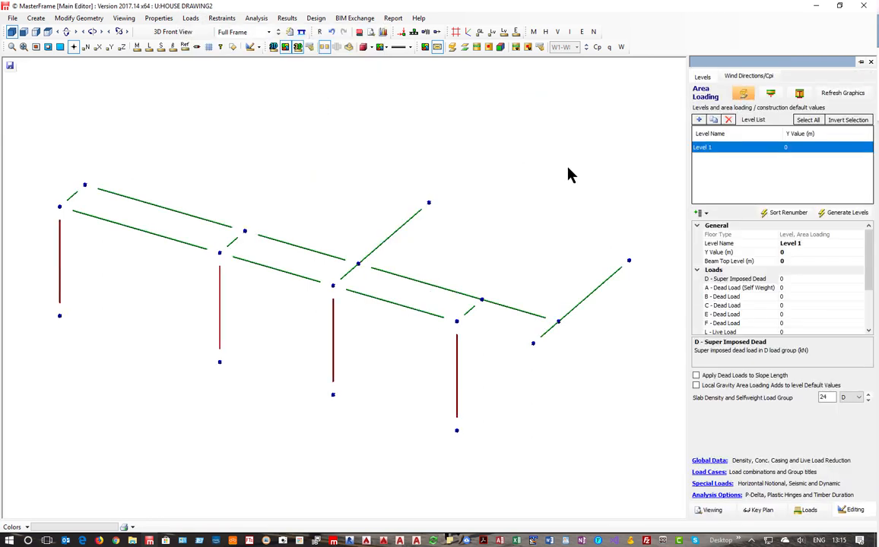
{"action": "left_click", "coordinate": [729, 280]}
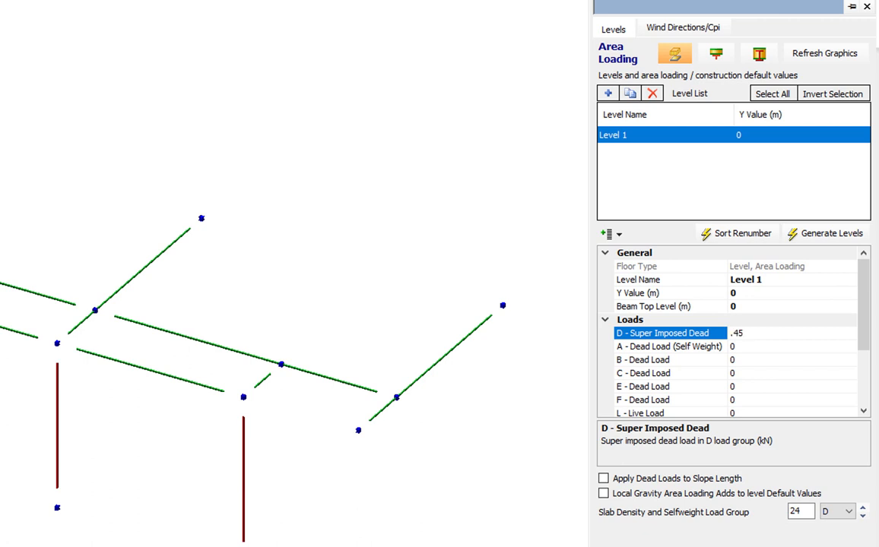
{"action": "left_click", "coordinate": [736, 411]}
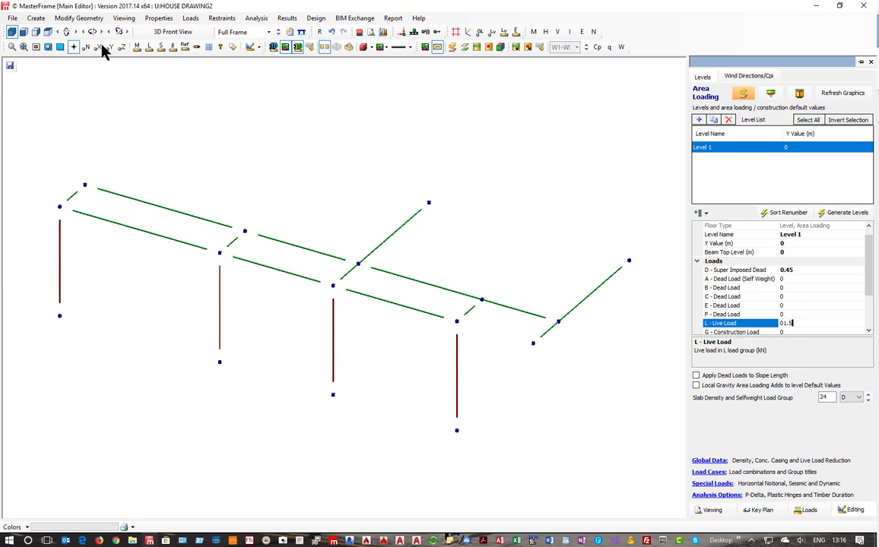
Step: Open the floor and roof panel groups for editing and activate graphical panel selection
{"action": "left_click", "coordinate": [191, 19]}
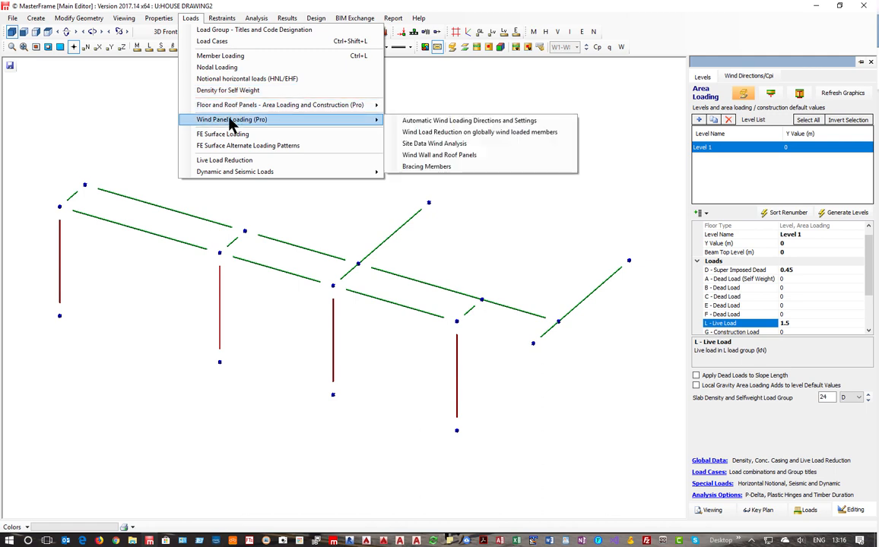
{"action": "mouse_move", "coordinate": [270, 106]}
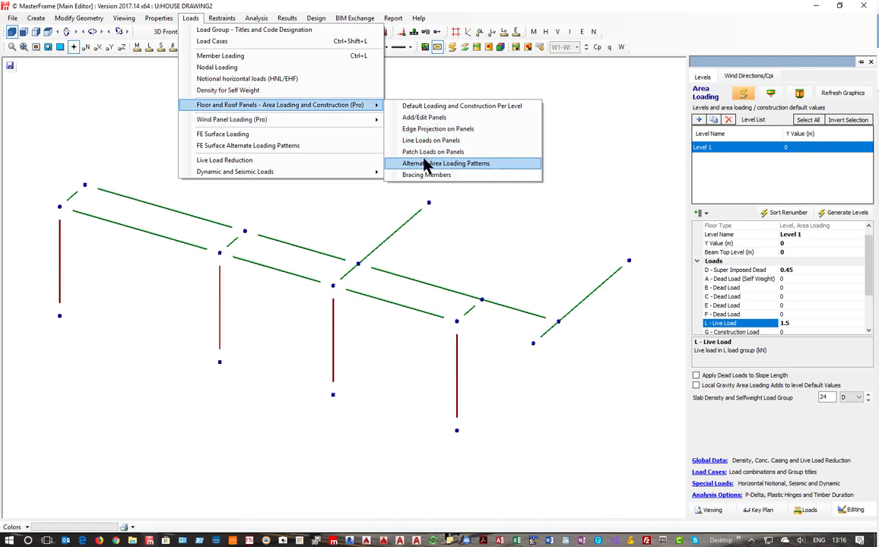
{"action": "left_click", "coordinate": [423, 119]}
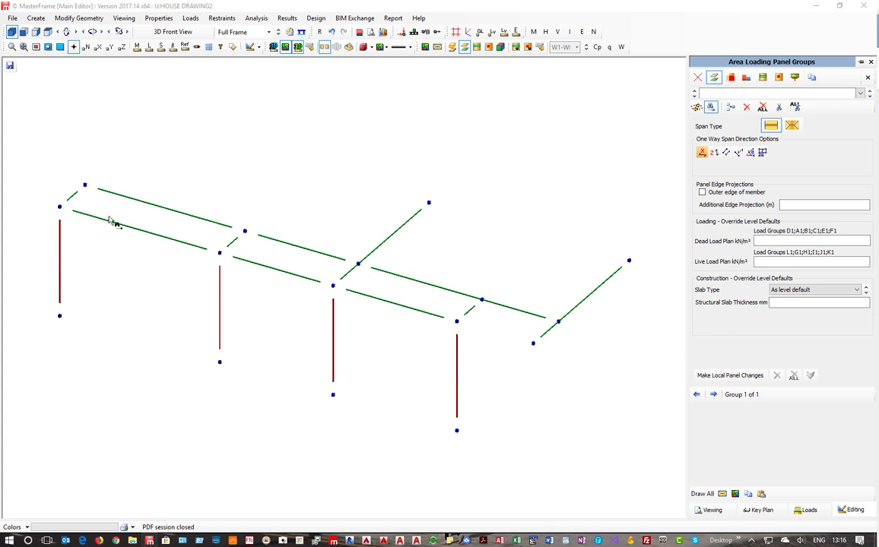
{"action": "left_click", "coordinate": [698, 107]}
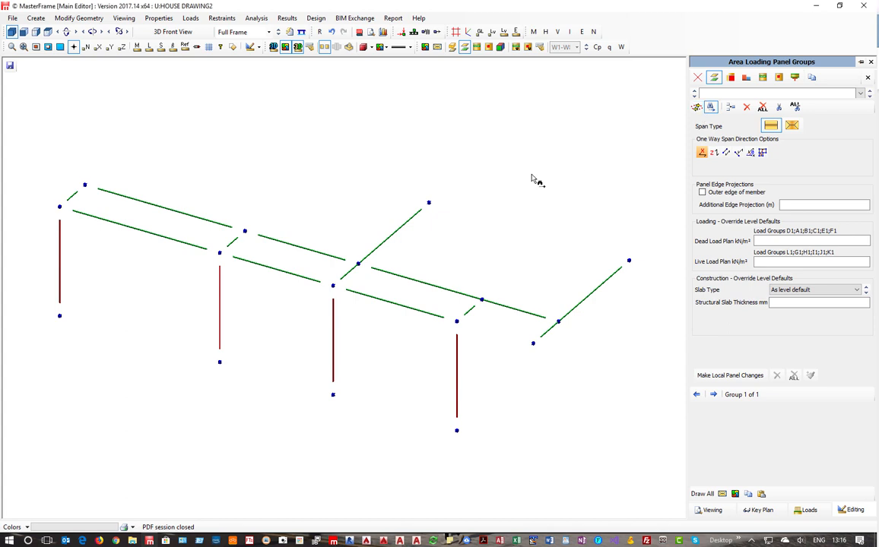
{"action": "left_click", "coordinate": [698, 108]}
Step: Add a dummy member between the rear ends of the two long cross beams
{"action": "right_click", "coordinate": [594, 225]}
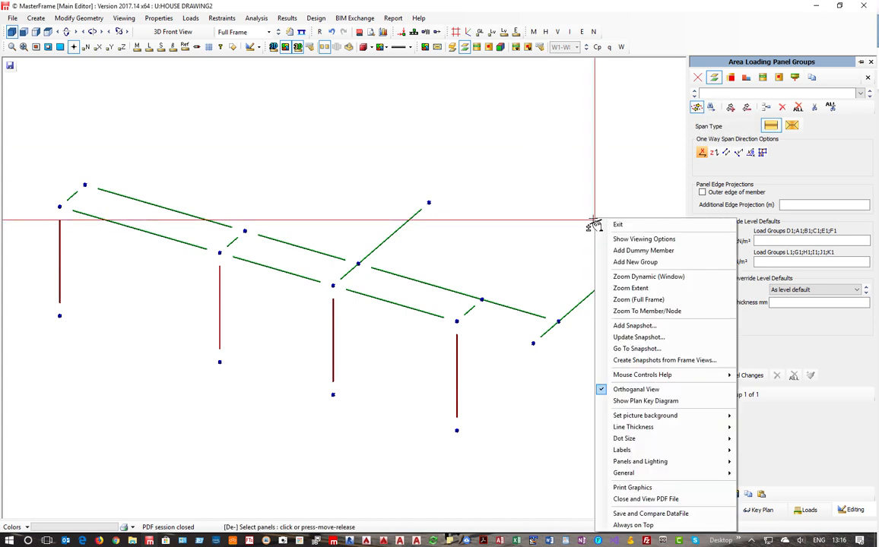
{"action": "left_click", "coordinate": [643, 251]}
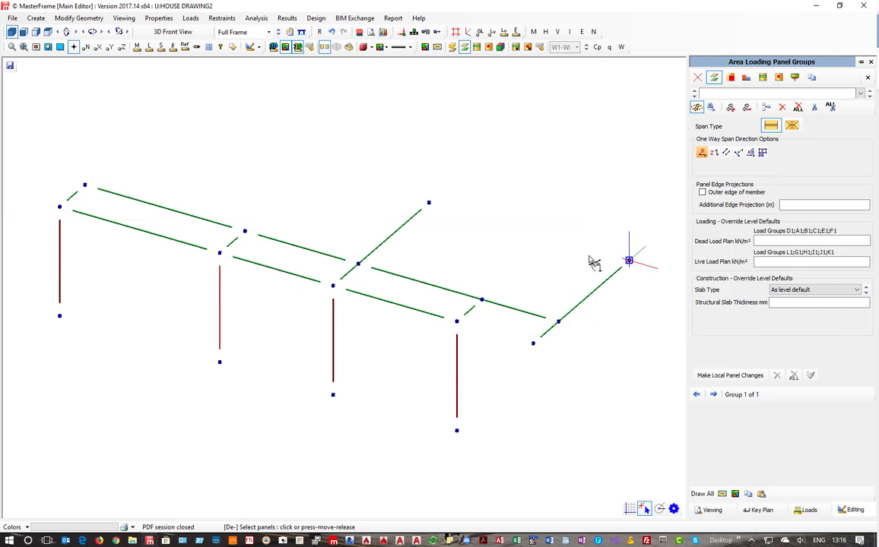
{"action": "left_click", "coordinate": [629, 261]}
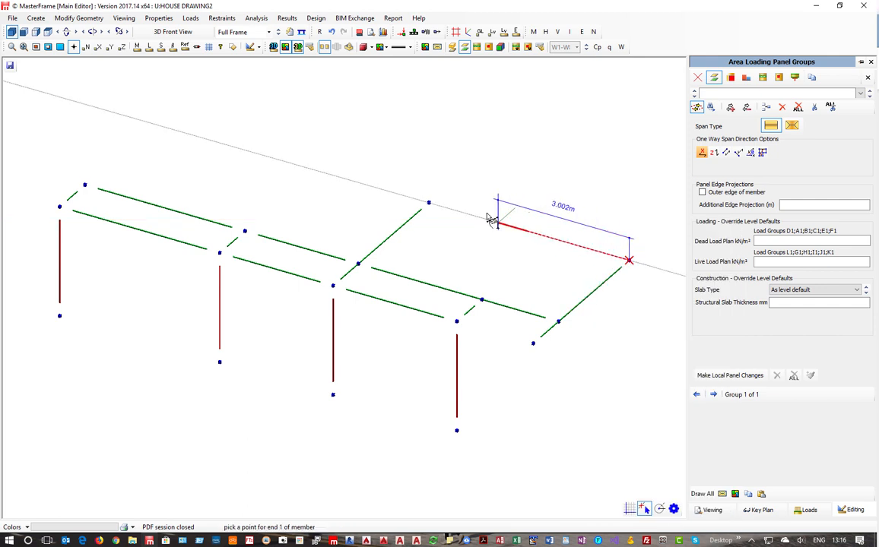
{"action": "left_click", "coordinate": [428, 203]}
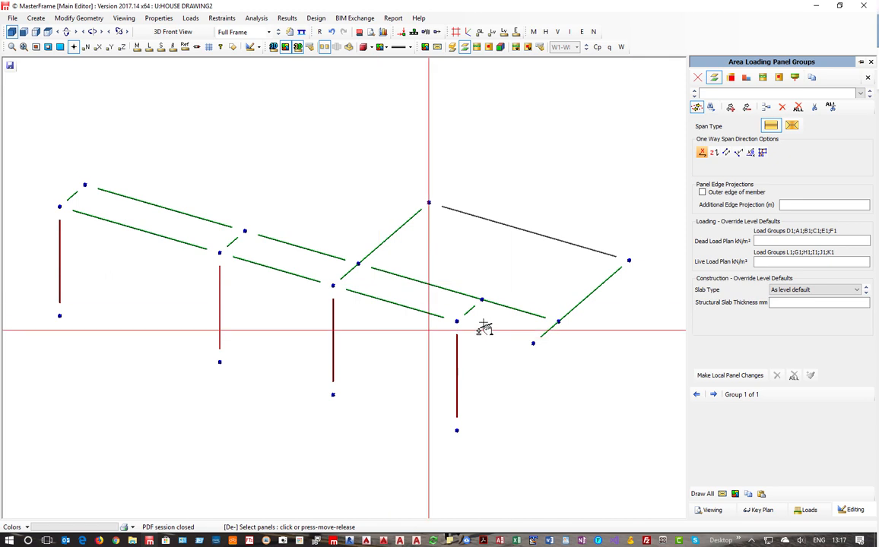
Step: Add a dummy member from the rightmost column's top to the front end of the right long cross beam
{"action": "right_click", "coordinate": [493, 158]}
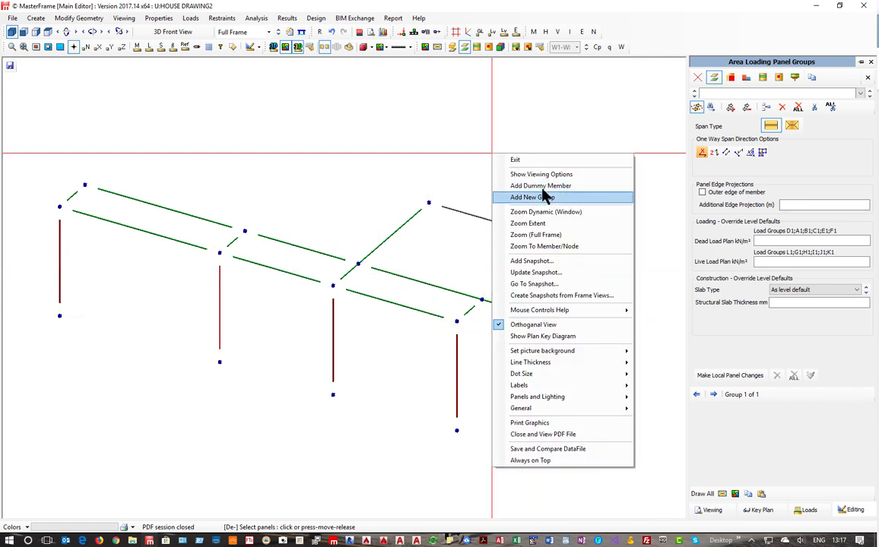
{"action": "left_click", "coordinate": [494, 185]}
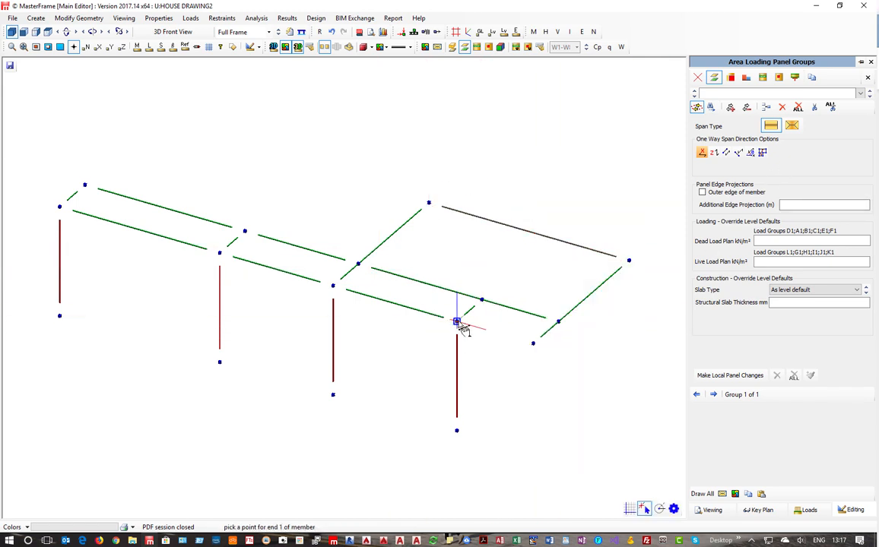
{"action": "left_click", "coordinate": [456, 322]}
{"action": "left_click", "coordinate": [534, 348]}
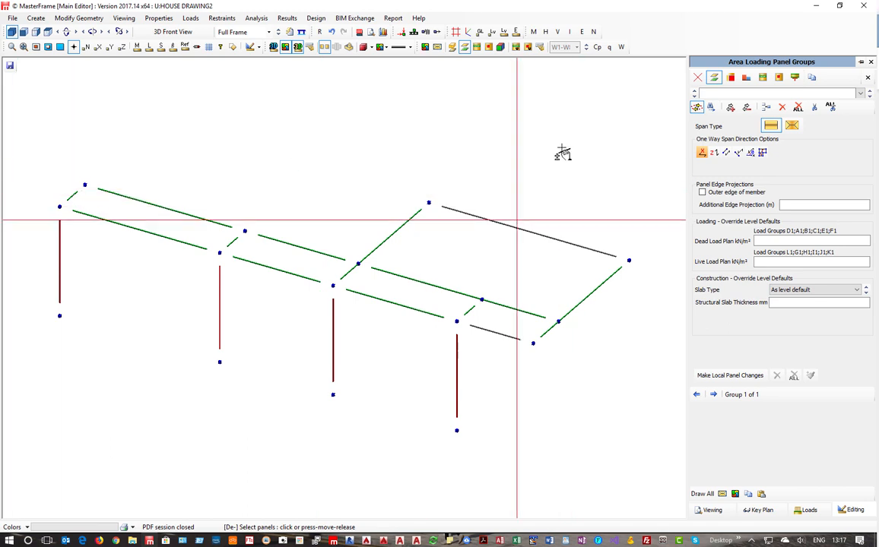
Step: Extend the rear edge with a 2.594 m dummy member from the left long cross beam's rear end, aligned with the second column
{"action": "right_click", "coordinate": [491, 109]}
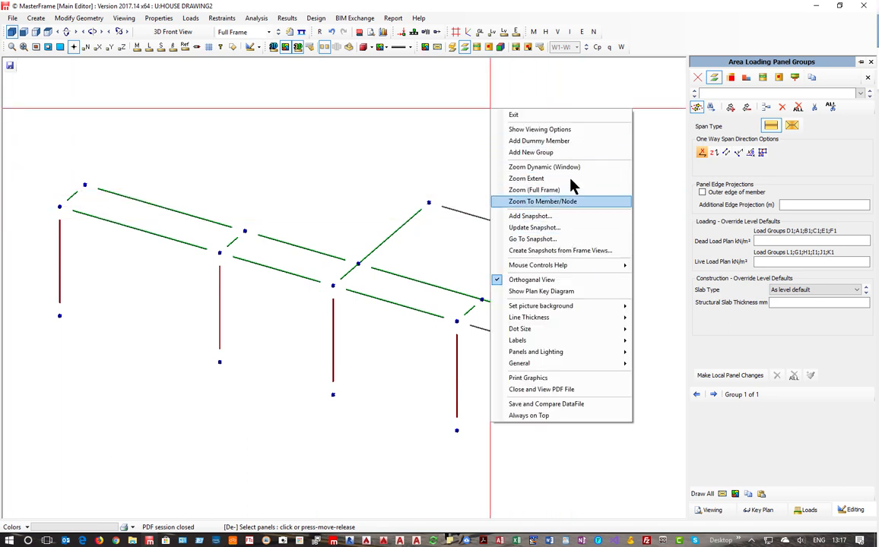
{"action": "left_click", "coordinate": [530, 141]}
{"action": "left_click", "coordinate": [429, 204]}
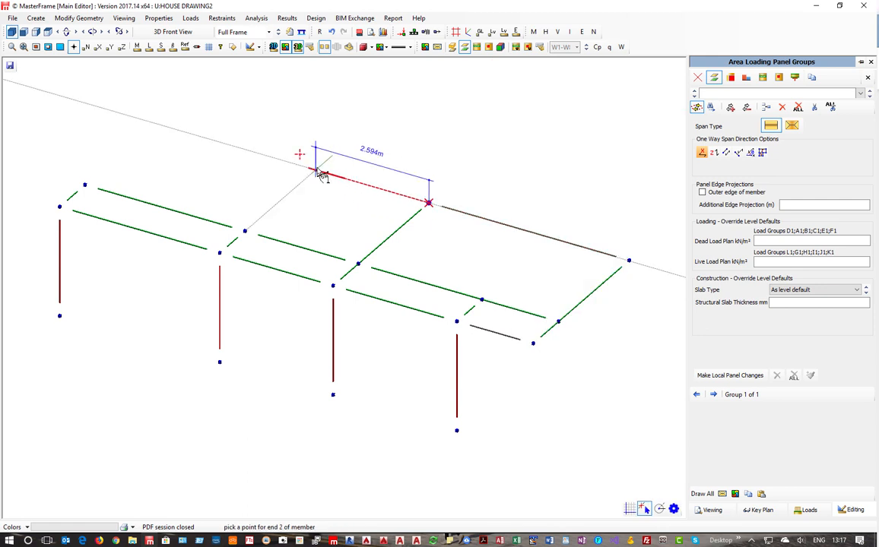
{"action": "left_click", "coordinate": [316, 170]}
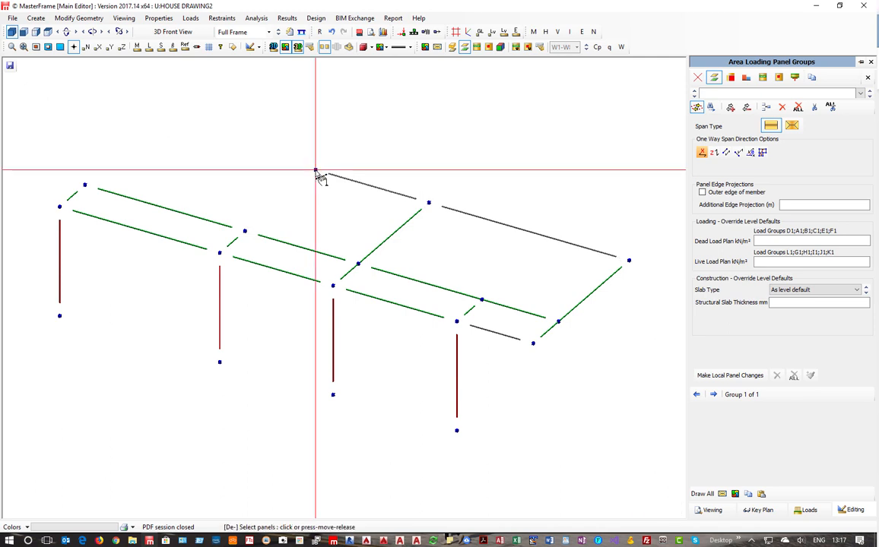
Step: Add a dummy member from the new rear node to the middle row node behind the second column
{"action": "right_click", "coordinate": [316, 171]}
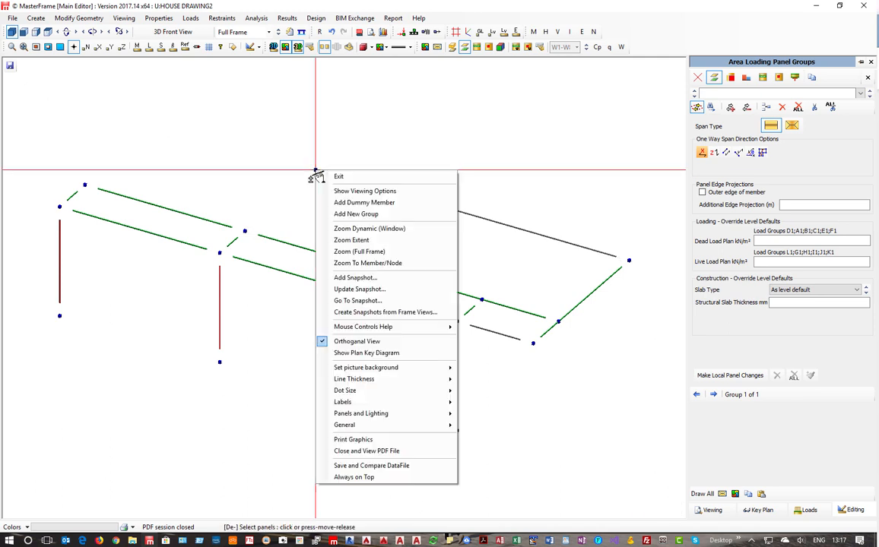
{"action": "left_click", "coordinate": [357, 202]}
{"action": "left_click", "coordinate": [316, 172]}
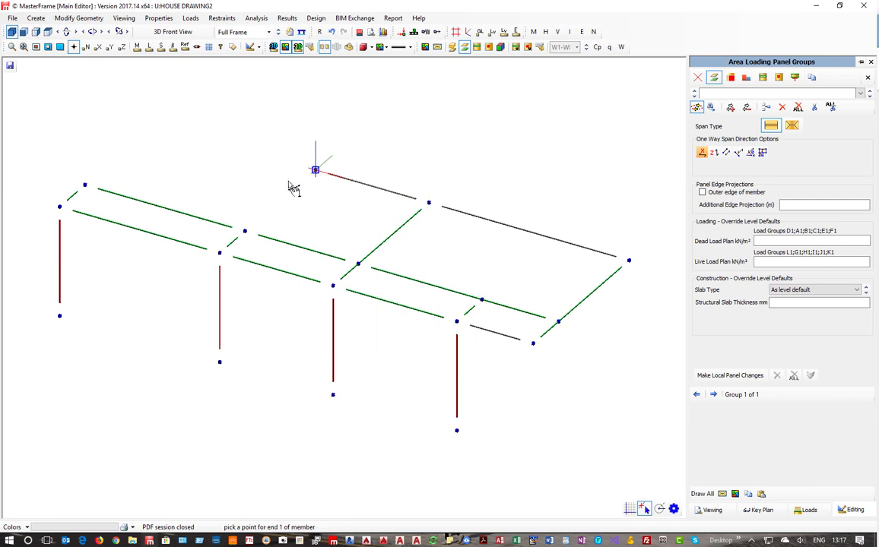
{"action": "left_click", "coordinate": [248, 229]}
Step: Extend the rear edge with a 3.662 m dummy member, aligned with the leftmost short cross beam
{"action": "right_click", "coordinate": [307, 196]}
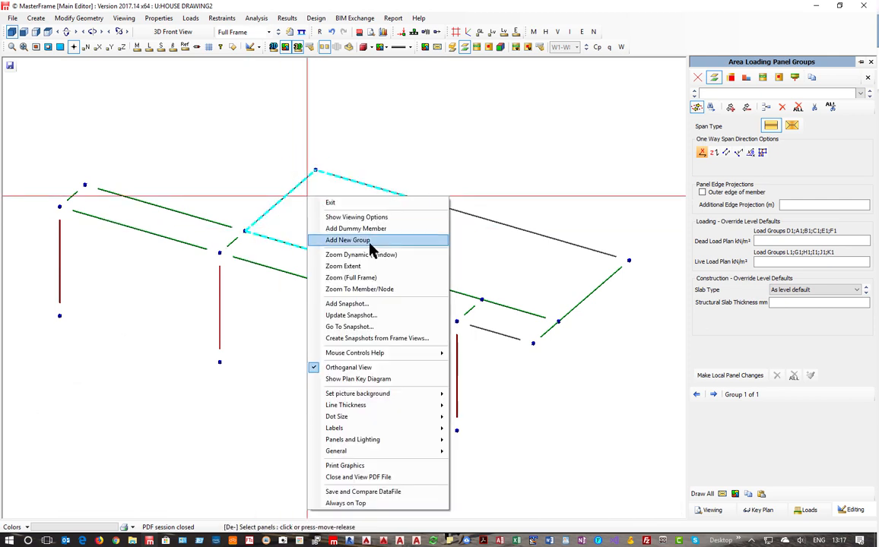
{"action": "left_click", "coordinate": [364, 229]}
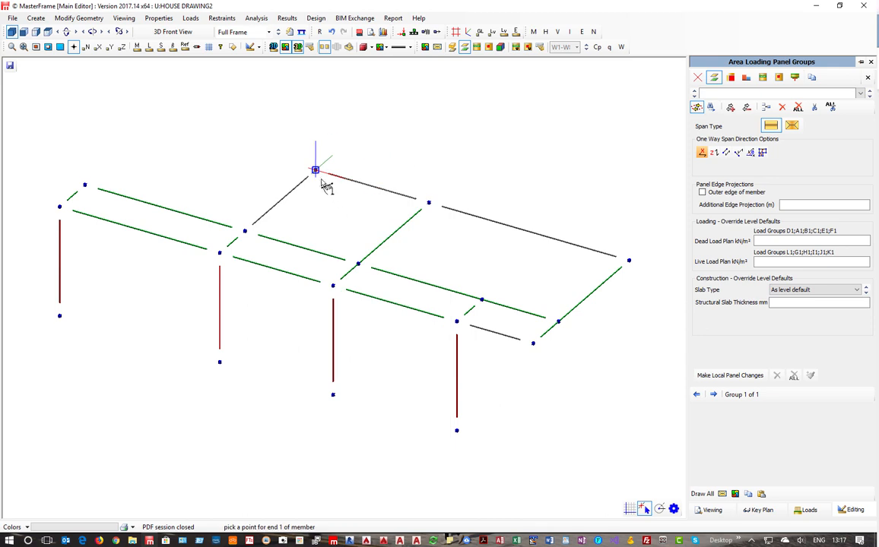
{"action": "left_click", "coordinate": [316, 170]}
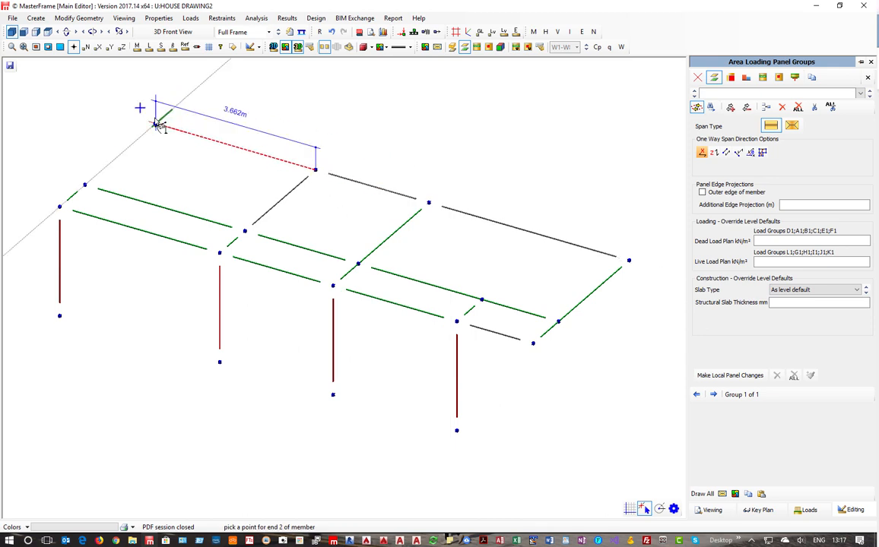
{"action": "left_click", "coordinate": [156, 125]}
Step: Close the left bay with a dummy member from the rear corner to the middle row's left end node
{"action": "right_click", "coordinate": [155, 128]}
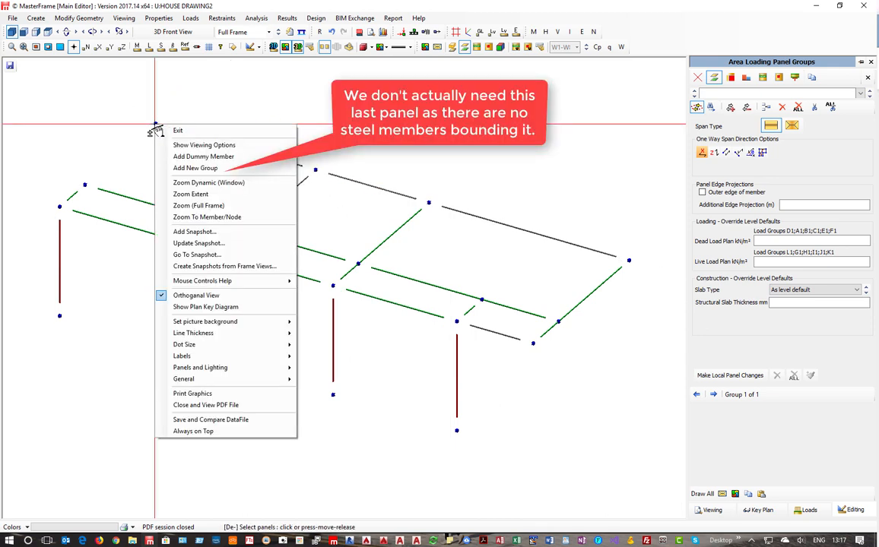
{"action": "left_click", "coordinate": [176, 156]}
{"action": "left_click", "coordinate": [156, 125]}
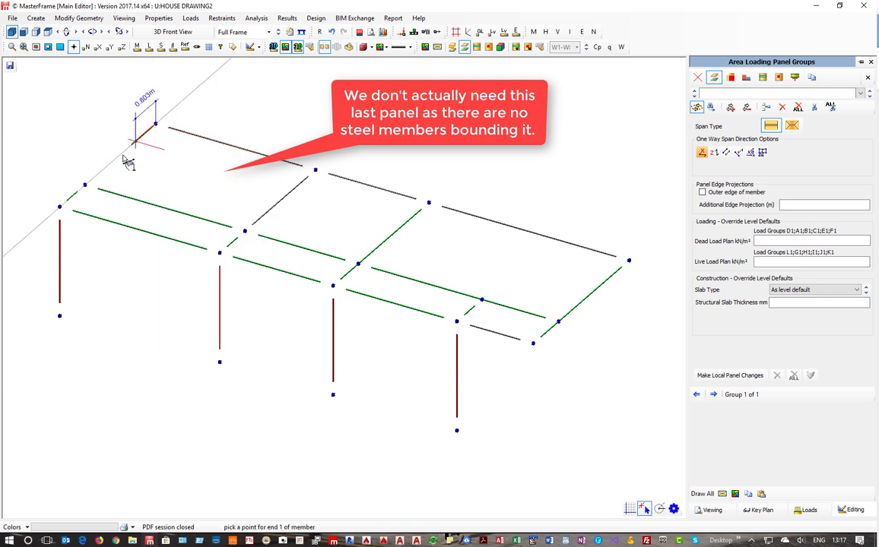
{"action": "left_click", "coordinate": [85, 185]}
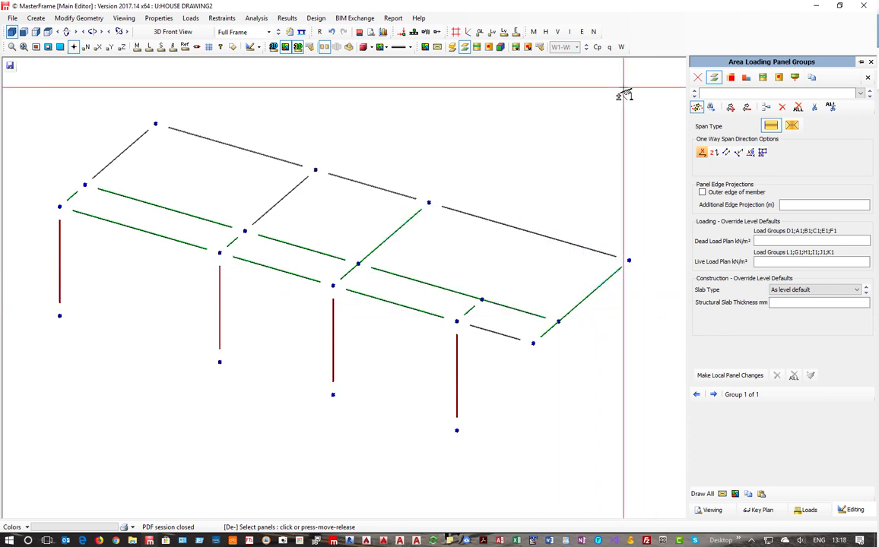
Step: Add a dummy member about 1.3 m long extending the front edge beyond the right long cross beam
{"action": "right_click", "coordinate": [600, 139]}
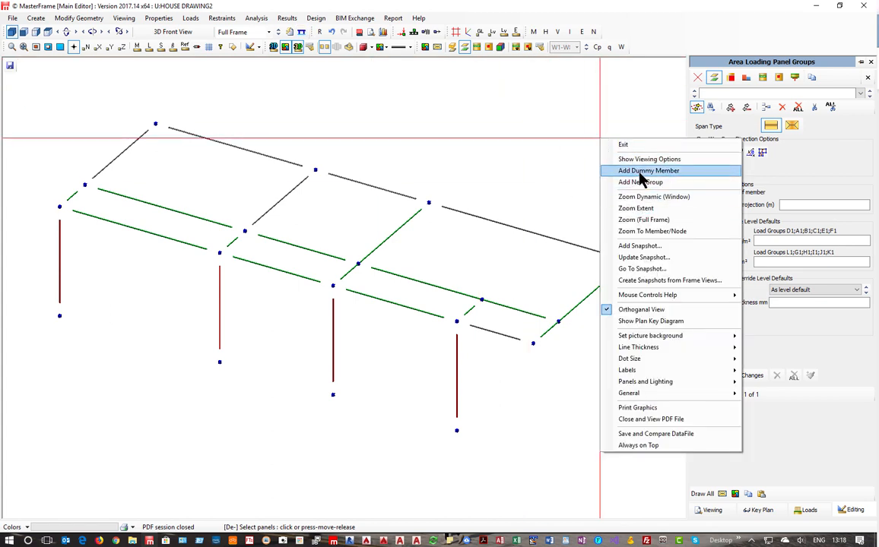
{"action": "left_click", "coordinate": [643, 172]}
{"action": "left_click", "coordinate": [554, 363]}
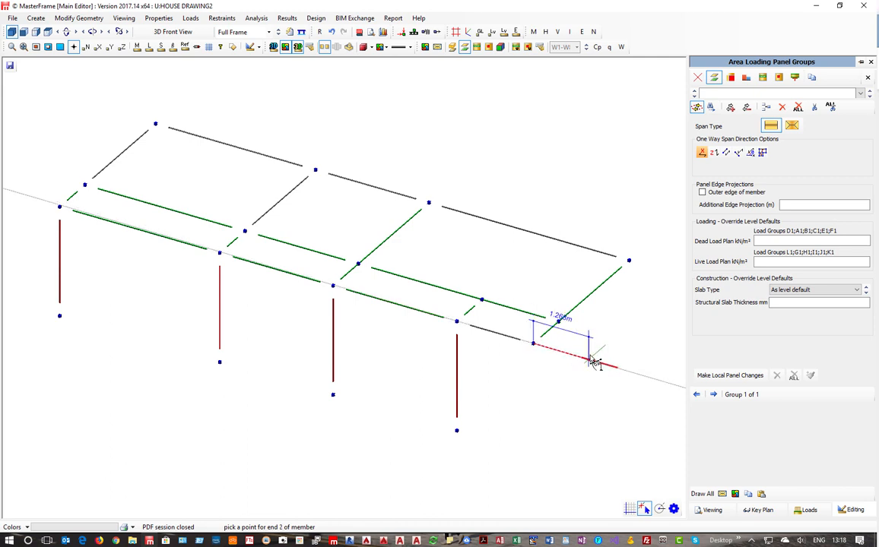
{"action": "left_click", "coordinate": [593, 362]}
{"action": "key", "text": "Escape"}
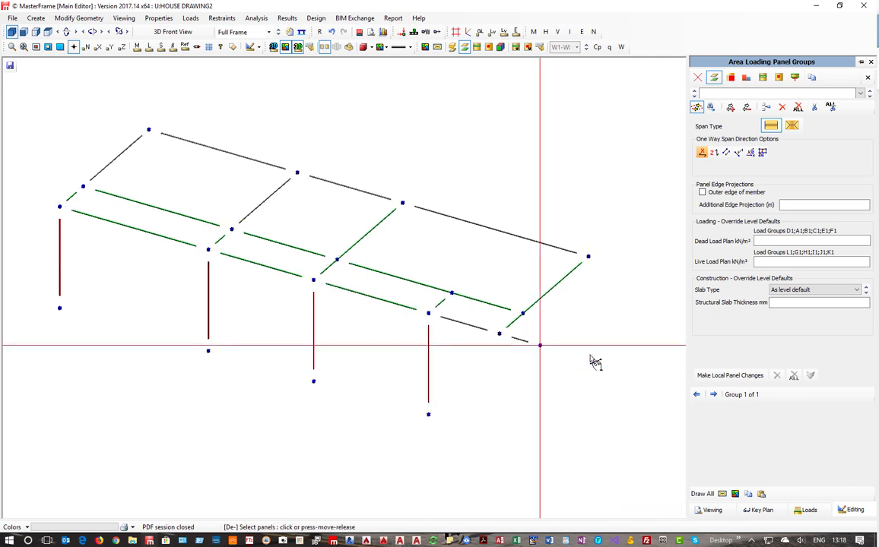
Step: Add a dummy member from the front edge's extended end node to the rear edge line, parallel to the right long cross beam
{"action": "right_click", "coordinate": [555, 363]}
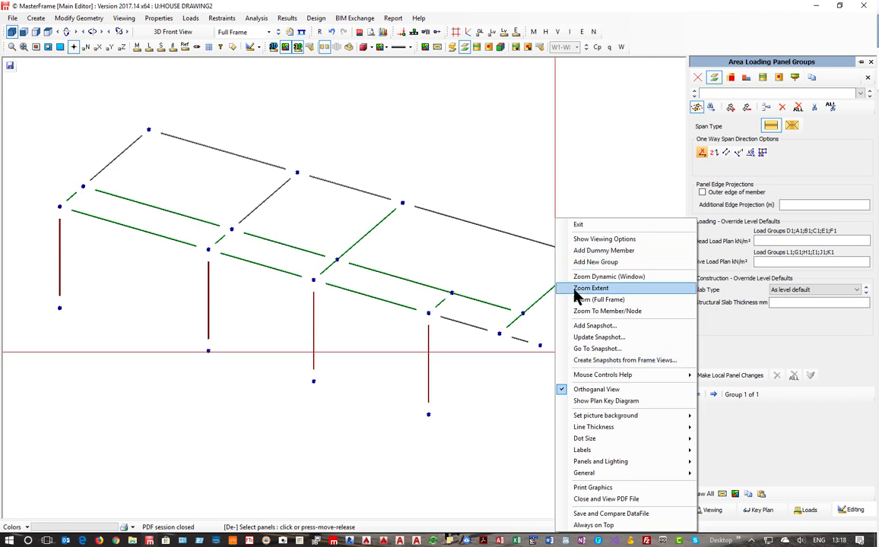
{"action": "left_click", "coordinate": [597, 250]}
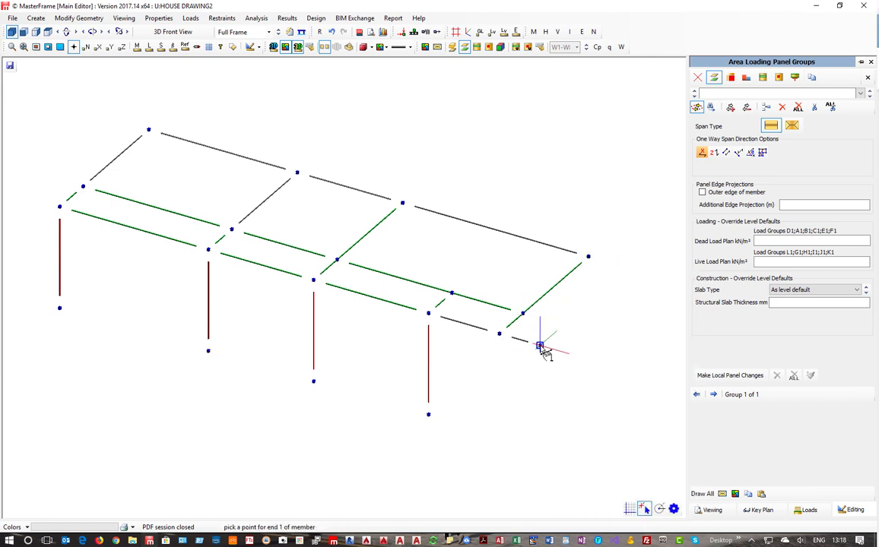
{"action": "left_click", "coordinate": [584, 308]}
{"action": "left_click", "coordinate": [628, 271]}
Step: Close the end strip with a rear-edge dummy member from the new rear corner to the long cross beam's rear node
{"action": "right_click", "coordinate": [624, 271]}
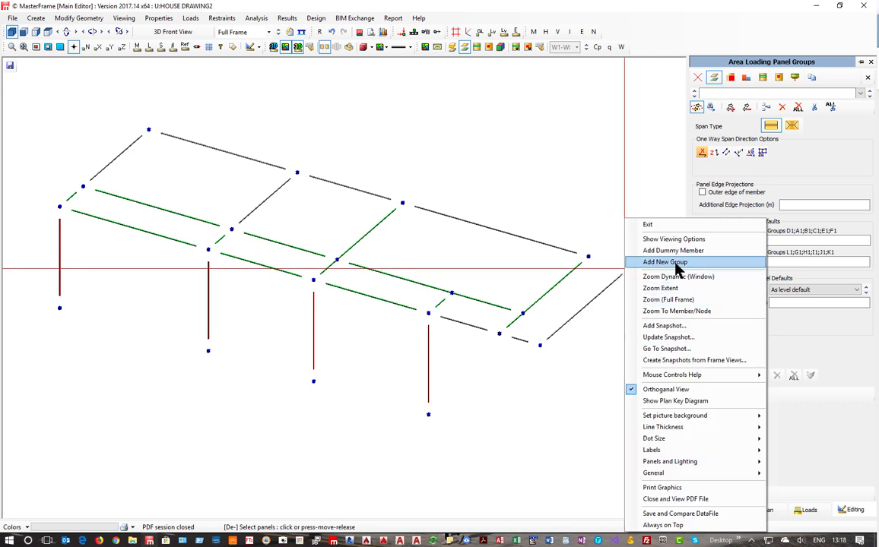
{"action": "left_click", "coordinate": [632, 251]}
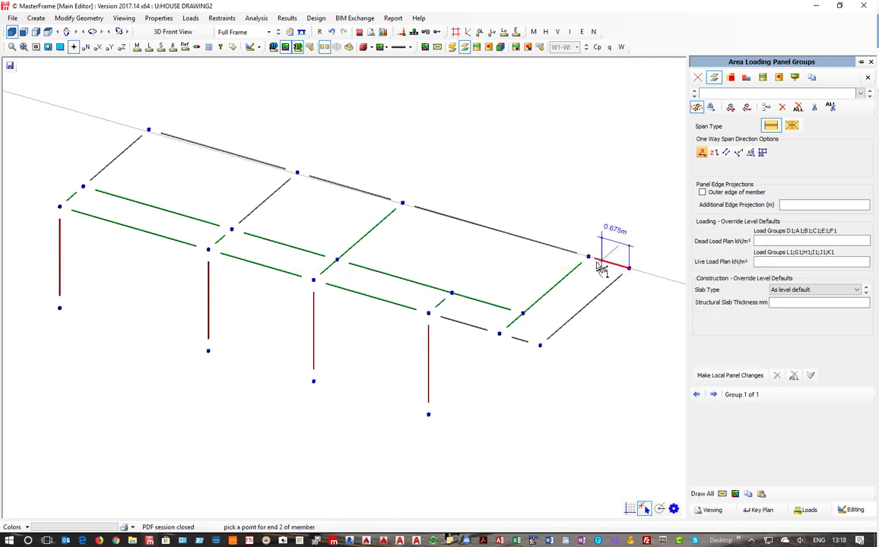
{"action": "key", "text": "Escape"}
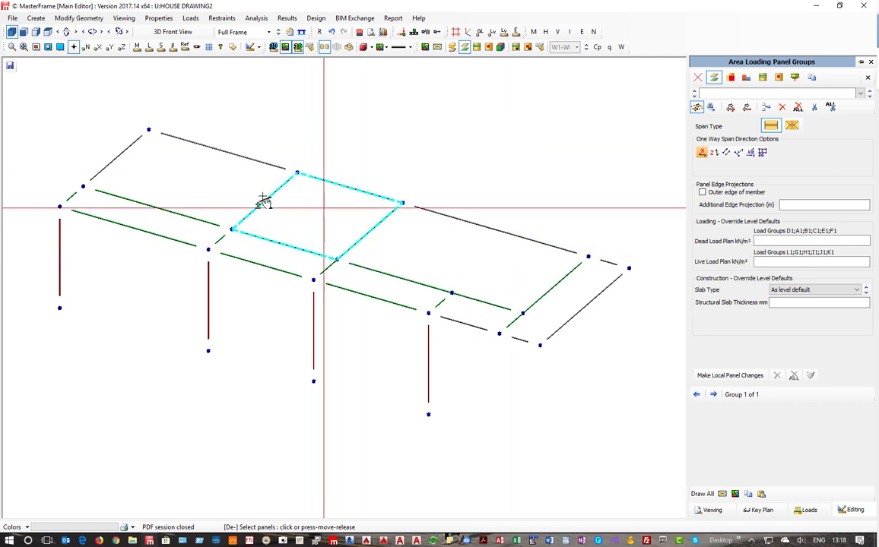
Step: Assign the three large rear panels to the first area loading group and name the group Inside
{"action": "left_click", "coordinate": [475, 272]}
{"action": "left_click", "coordinate": [203, 190]}
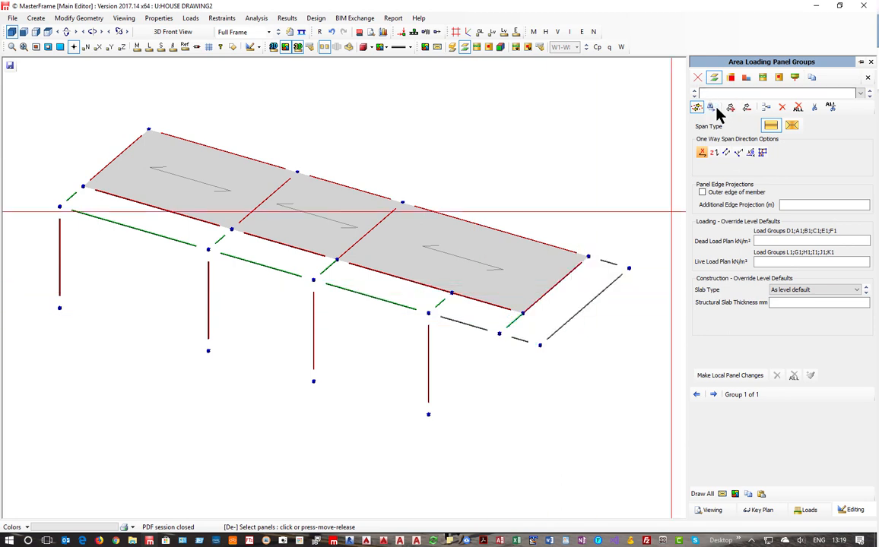
{"action": "type", "text": "Inside"}
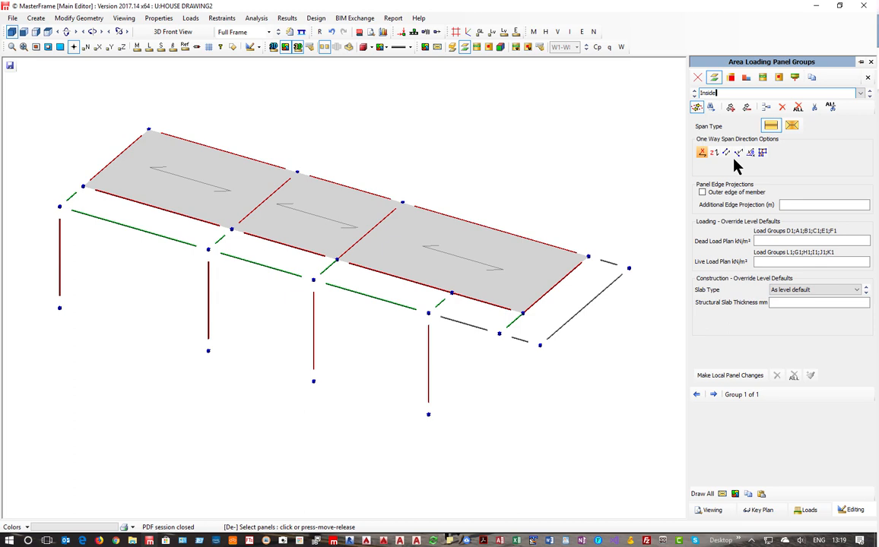
Step: Create a second panel group named Outside containing the narrow front strip panels and the right end strip panel
{"action": "left_click", "coordinate": [709, 108]}
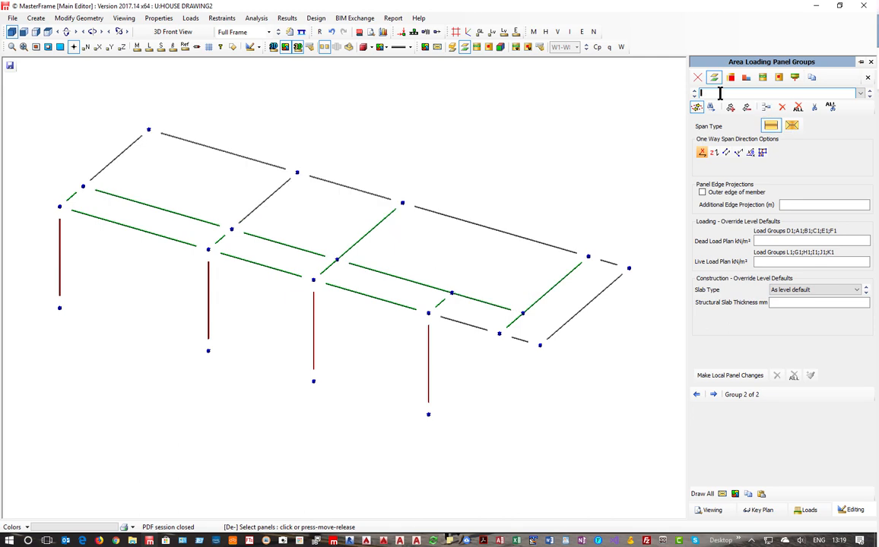
{"action": "type", "text": "Outside"}
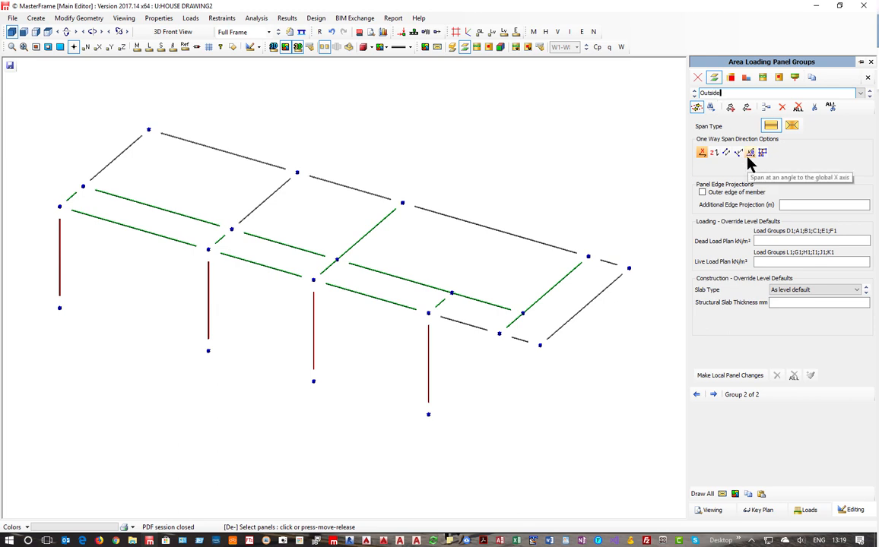
{"action": "left_click", "coordinate": [547, 328]}
{"action": "mouse_move", "coordinate": [547, 336]}
{"action": "left_mouse_down"}
{"action": "mouse_move", "coordinate": [479, 330]}
{"action": "mouse_move", "coordinate": [304, 285]}
{"action": "mouse_move", "coordinate": [258, 255]}
{"action": "mouse_move", "coordinate": [186, 239]}
{"action": "mouse_move", "coordinate": [320, 398]}
{"action": "left_mouse_up"}
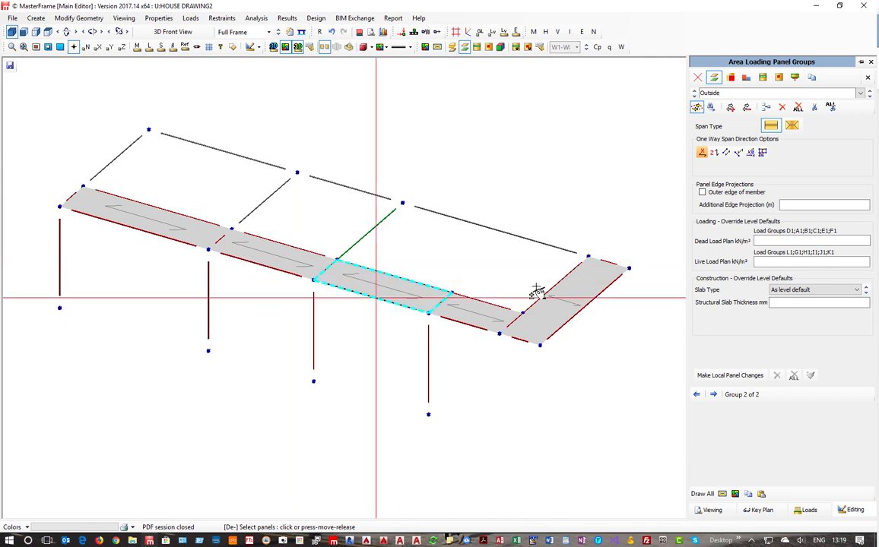
Step: Set the Outside group's one-way span so that each panel spans across its shorter direction
{"action": "left_click", "coordinate": [714, 155]}
{"action": "left_click", "coordinate": [715, 154]}
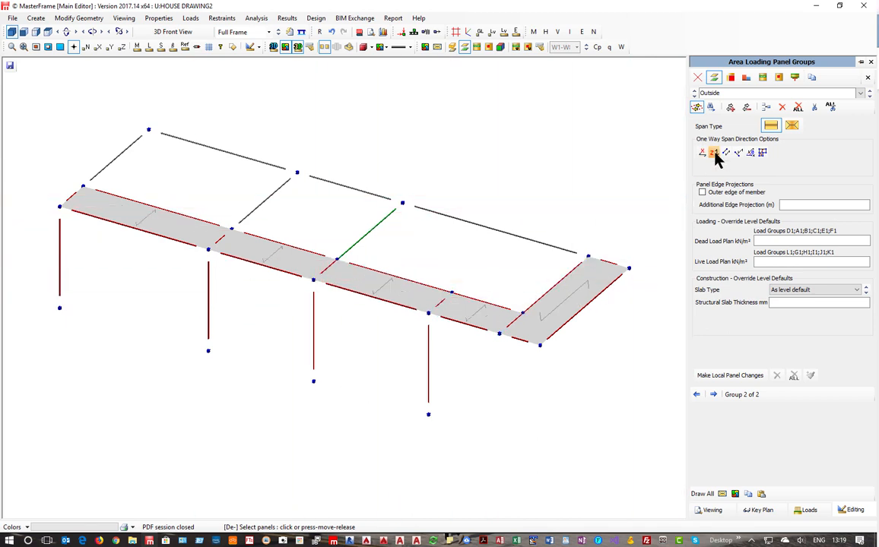
{"action": "left_click", "coordinate": [763, 154]}
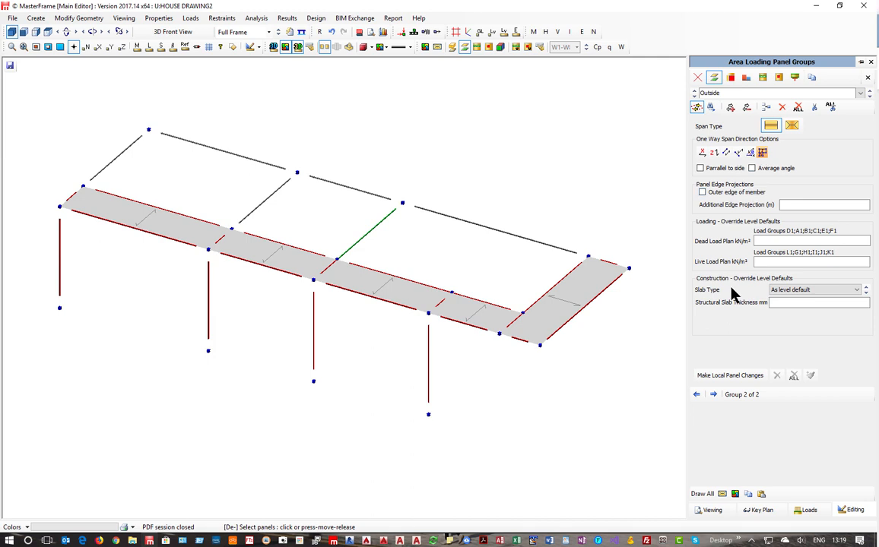
Step: Try a local span change on the right end strip panel, testing the global Z and X span directions
{"action": "left_click", "coordinate": [723, 377]}
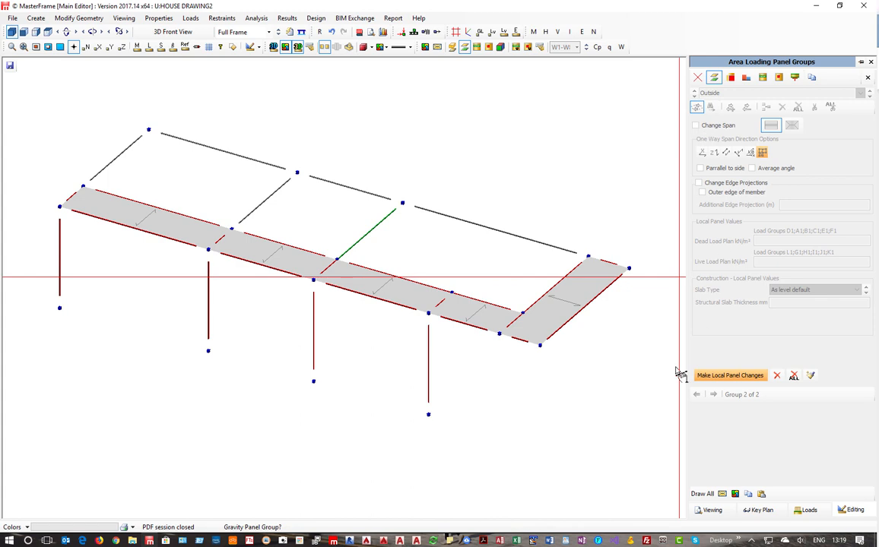
{"action": "left_click", "coordinate": [558, 309]}
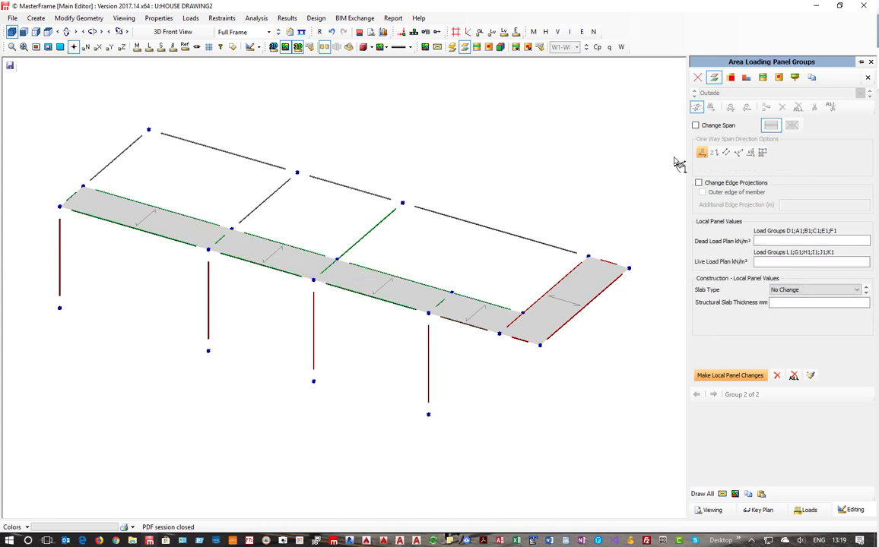
{"action": "left_click", "coordinate": [696, 126]}
{"action": "left_click", "coordinate": [715, 153]}
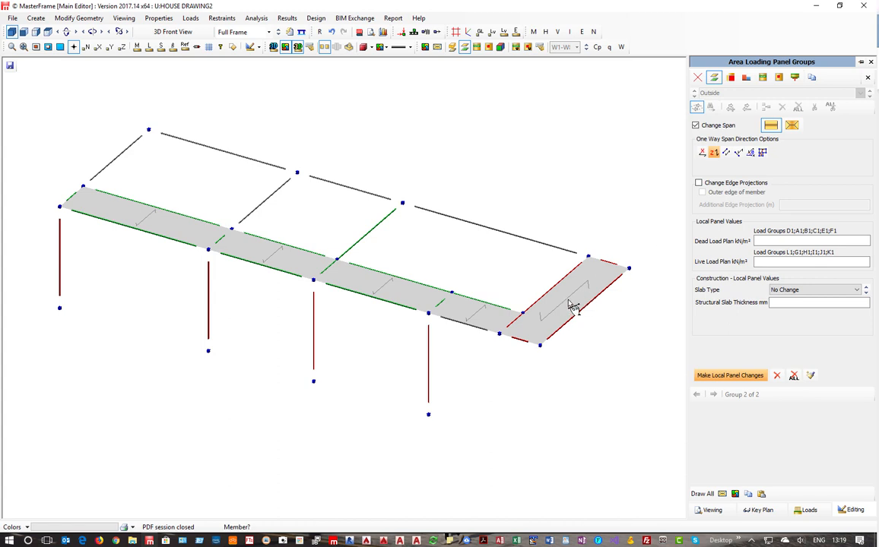
{"action": "left_click", "coordinate": [702, 153]}
{"action": "left_click", "coordinate": [764, 154]}
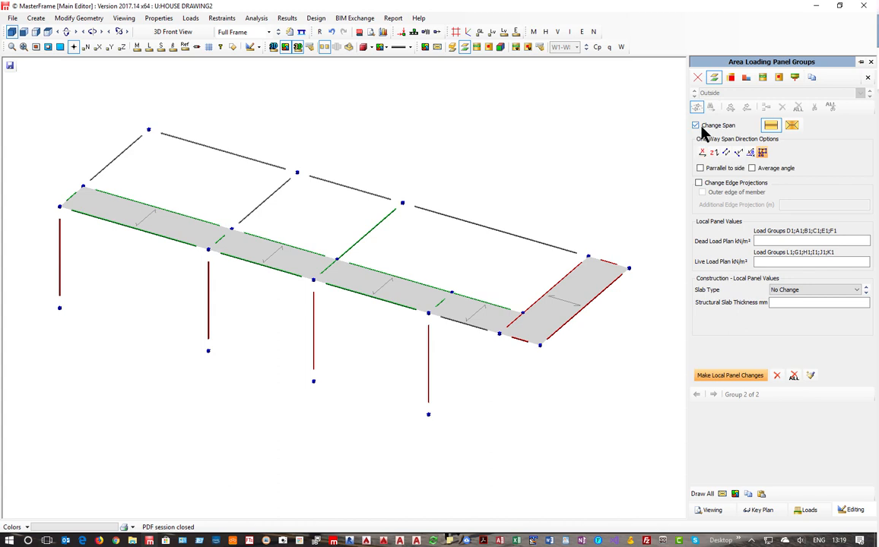
{"action": "left_click", "coordinate": [695, 125]}
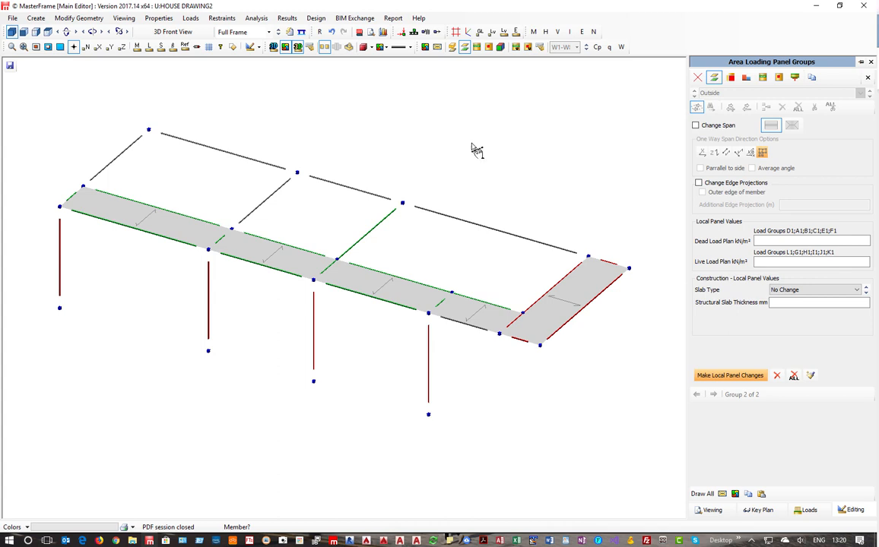
{"action": "left_click", "coordinate": [760, 240]}
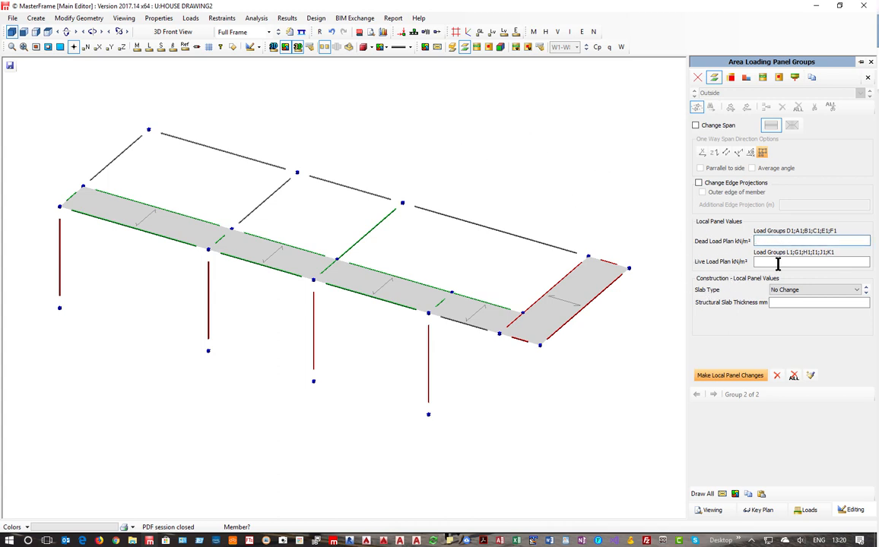
{"action": "left_click", "coordinate": [730, 375]}
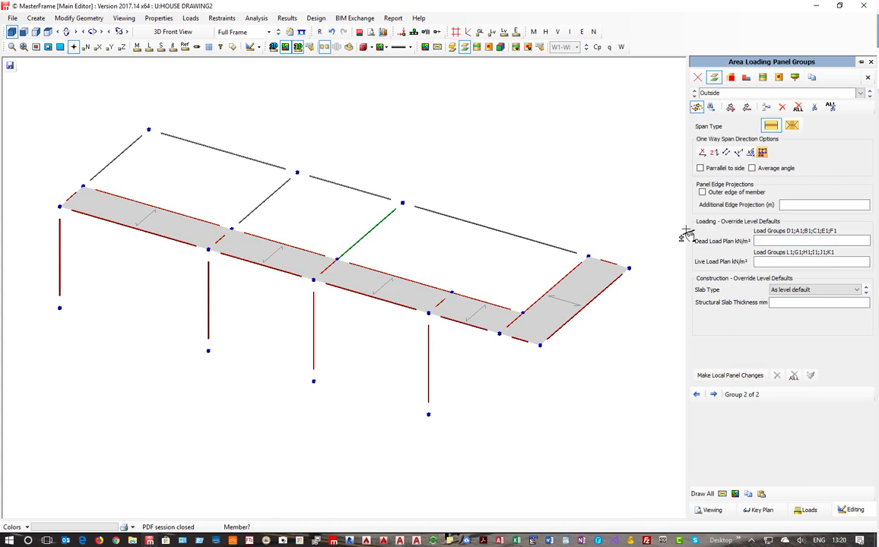
Step: Override the Outside group's plan loading with a dead load of 0.6 kN/m² and a live load of 0.75 kN/m²
{"action": "left_click", "coordinate": [776, 241]}
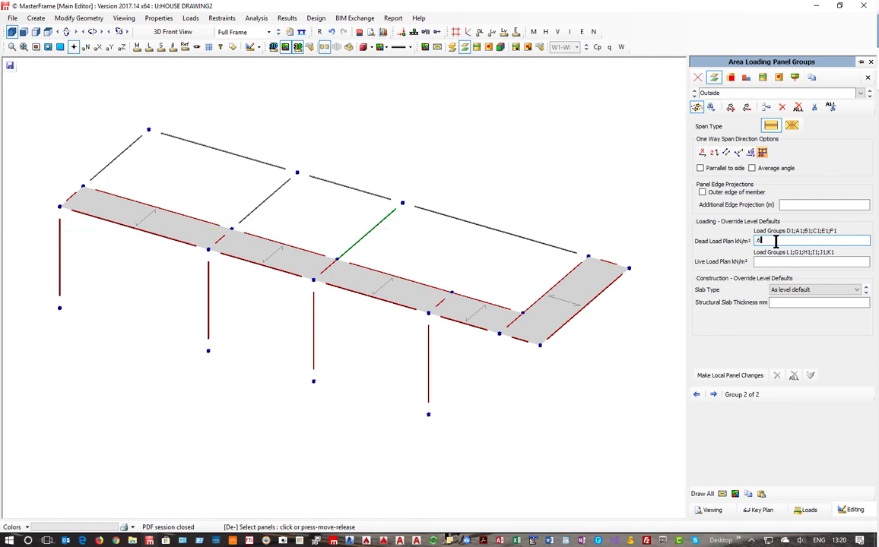
{"action": "left_click", "coordinate": [779, 260]}
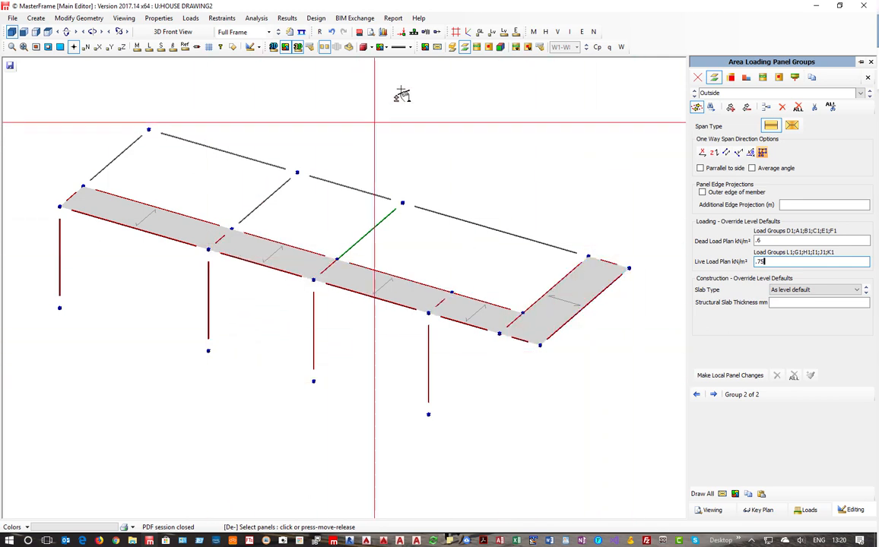
Step: Display all panel groups coloured by their loading, with a legend of dead and live loads and no section size legend
{"action": "left_click", "coordinate": [428, 46]}
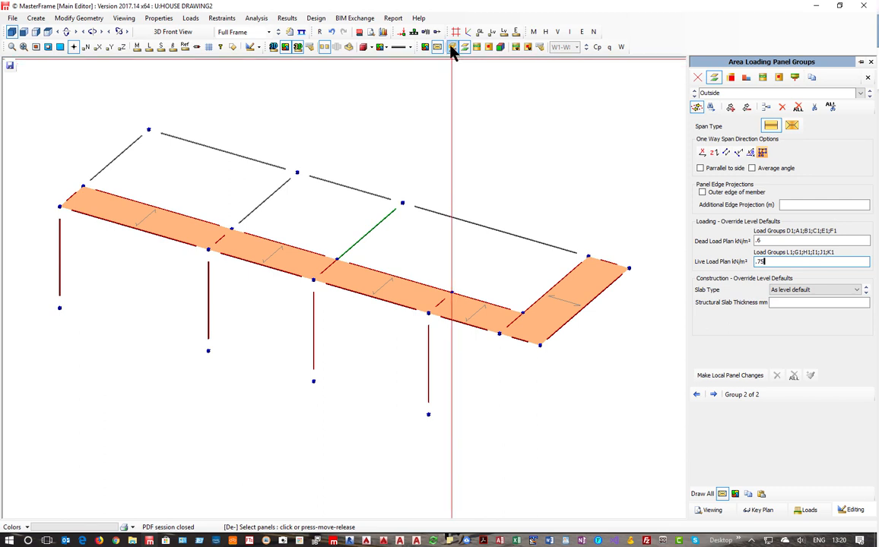
{"action": "left_click", "coordinate": [860, 92]}
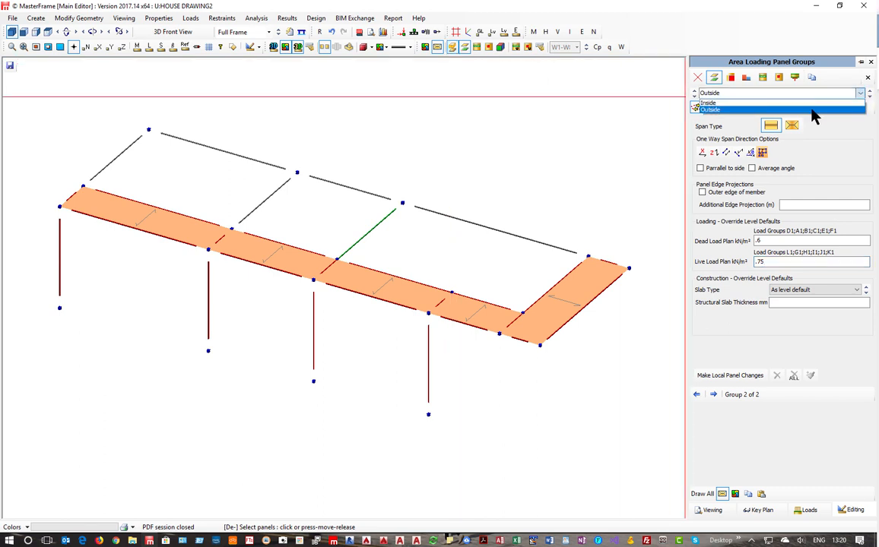
{"action": "left_click", "coordinate": [704, 496]}
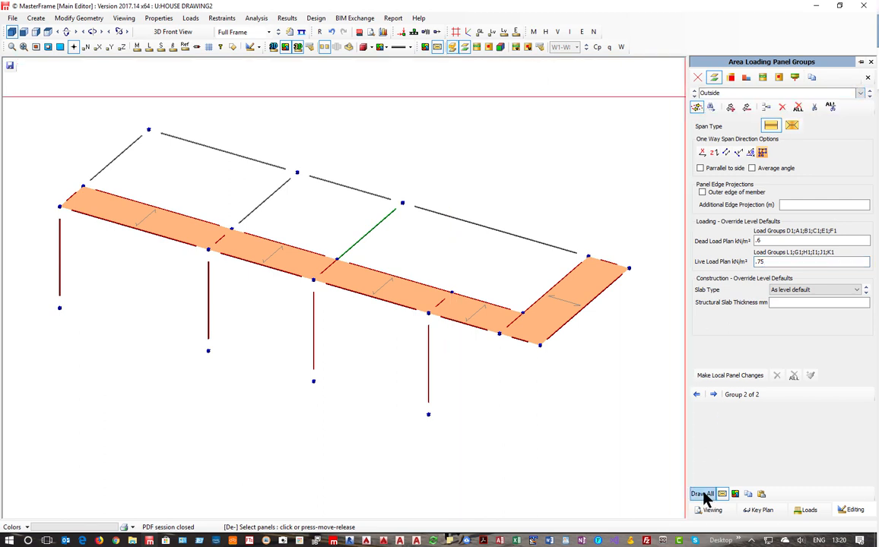
{"action": "left_click", "coordinate": [702, 494]}
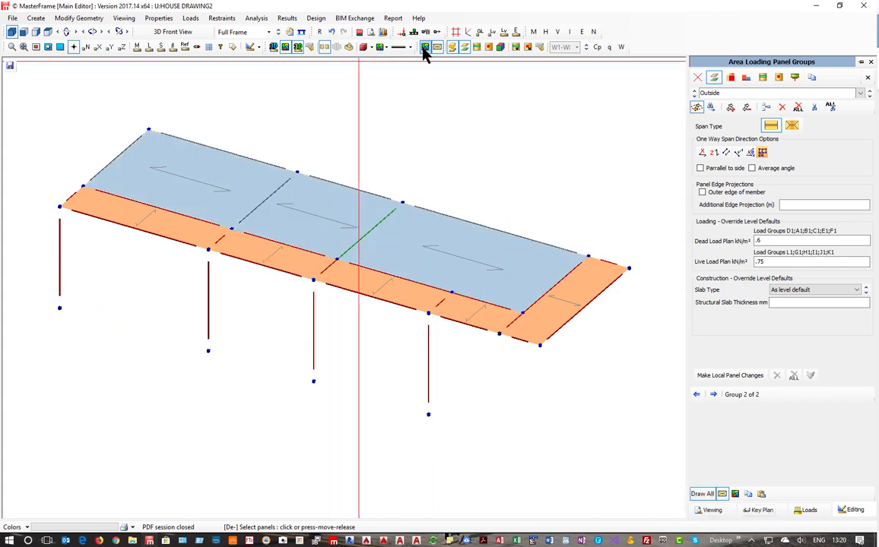
{"action": "left_click", "coordinate": [309, 48]}
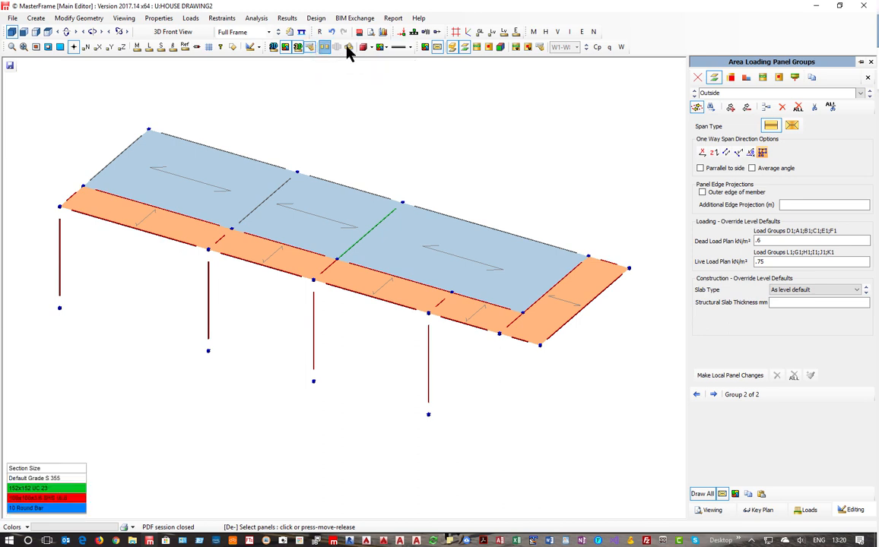
{"action": "left_click", "coordinate": [539, 49]}
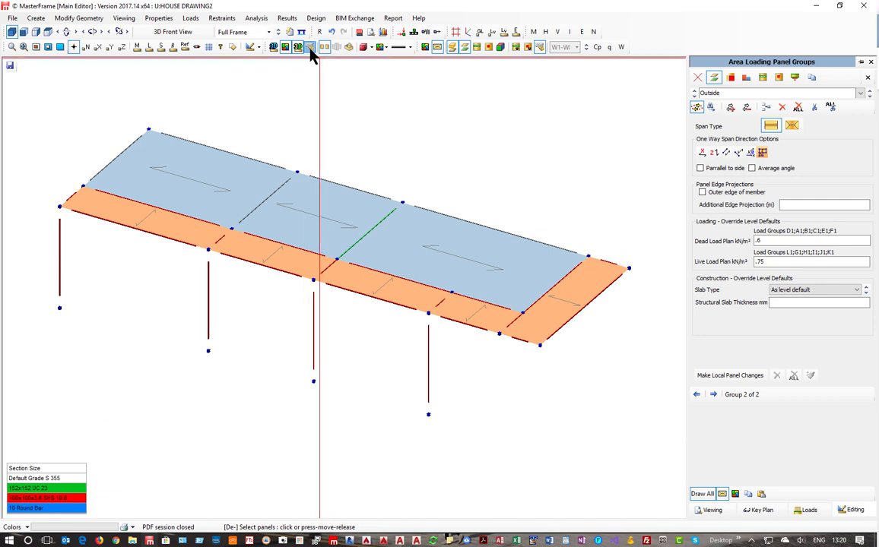
{"action": "left_click", "coordinate": [311, 48]}
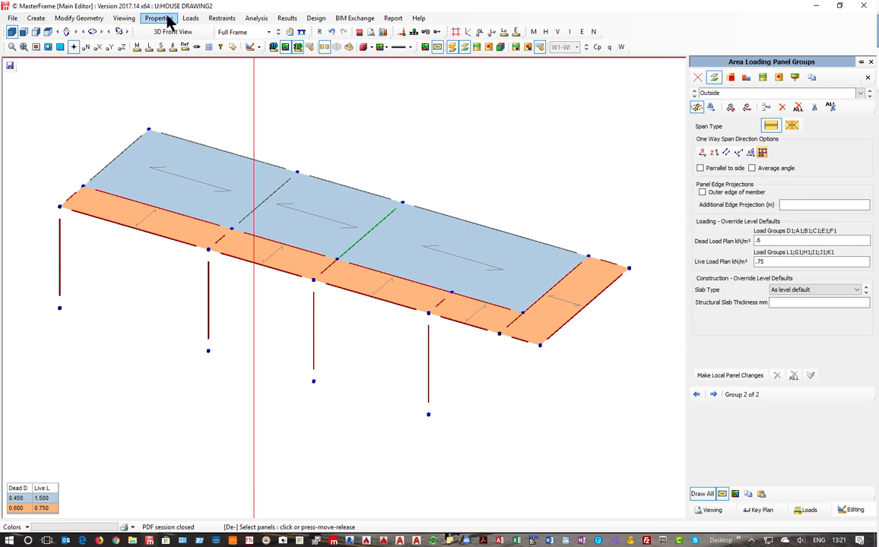
Step: Add the right end strip's two outer corners and the two leftmost rear-edge nodes to the fixed nodal static supports
{"action": "left_click", "coordinate": [214, 20]}
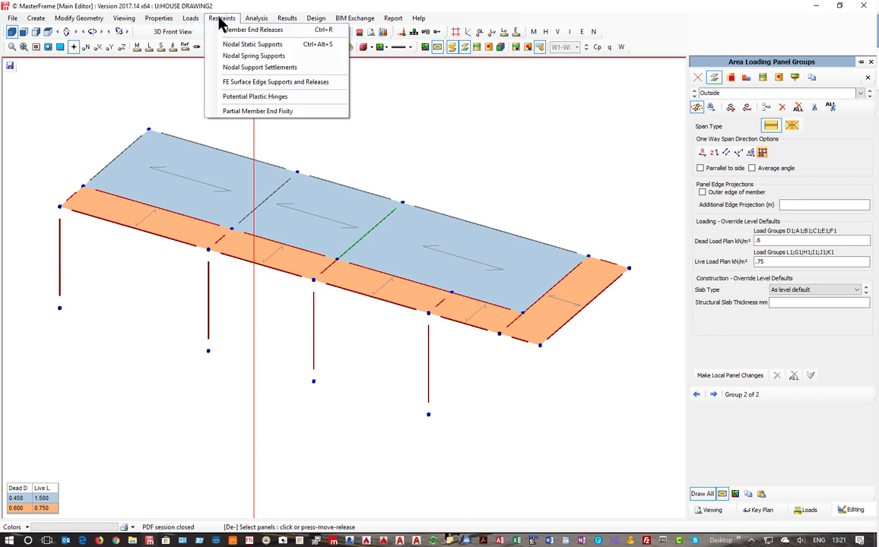
{"action": "left_click", "coordinate": [255, 44]}
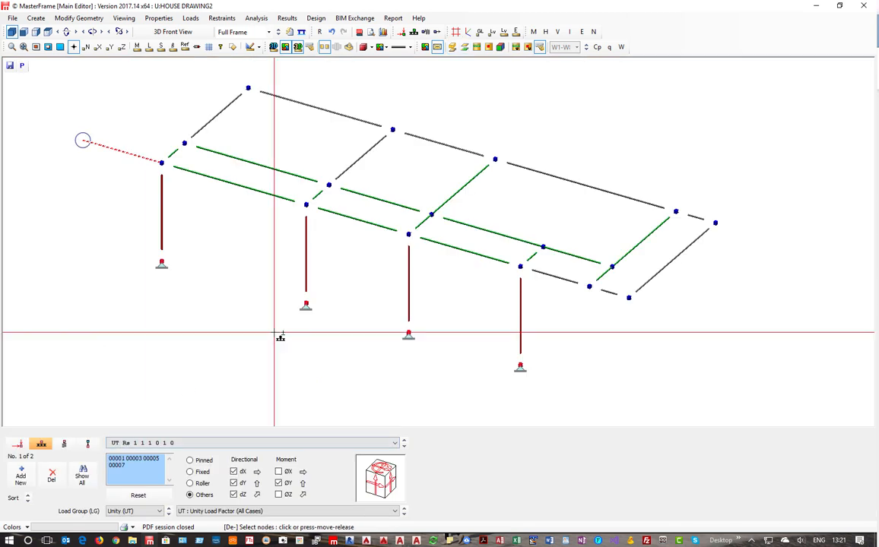
{"action": "left_click", "coordinate": [404, 448]}
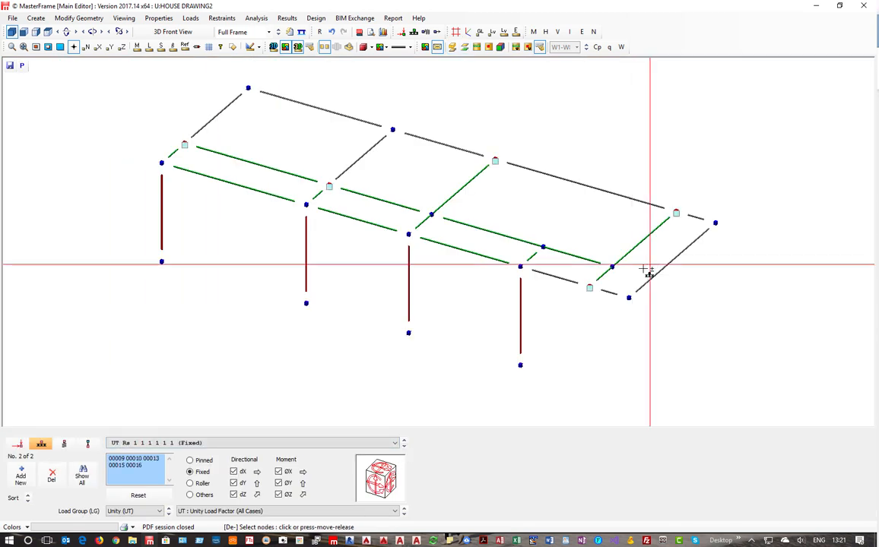
{"action": "left_click", "coordinate": [631, 300]}
{"action": "left_click", "coordinate": [716, 226]}
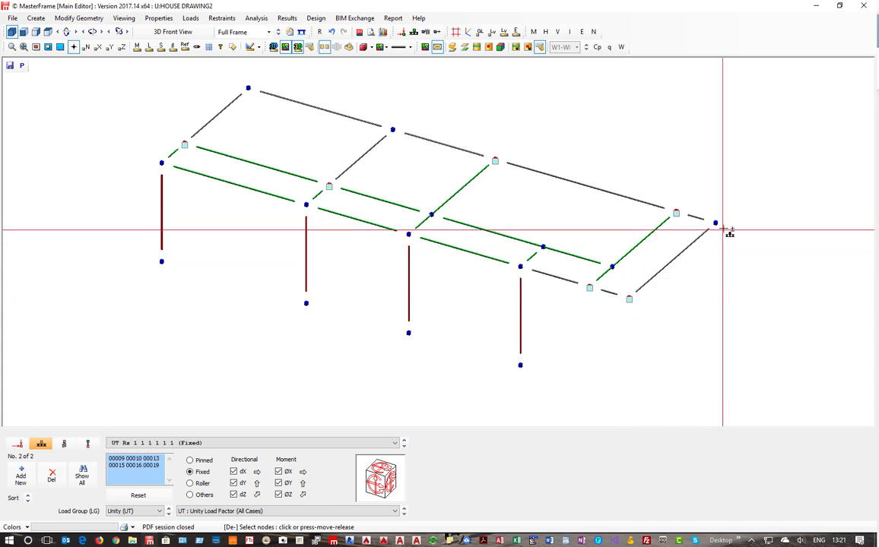
{"action": "left_click", "coordinate": [390, 128]}
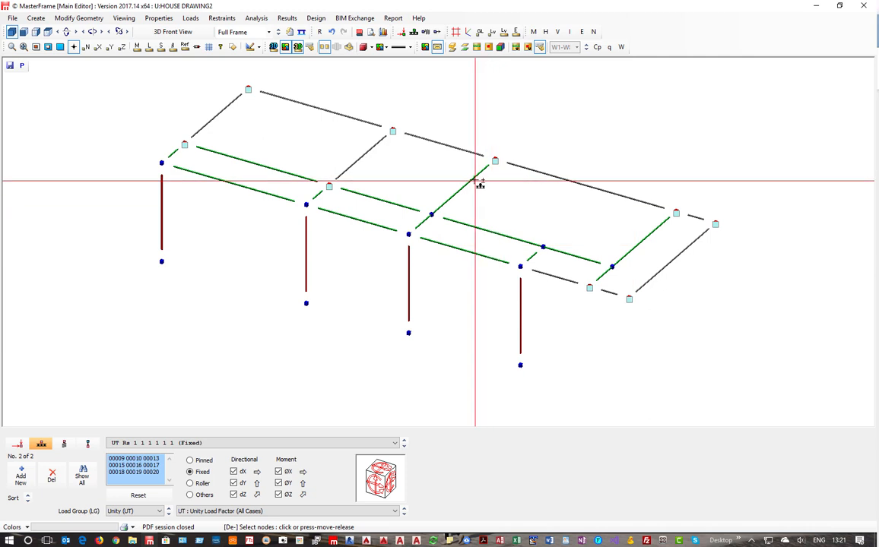
Step: Start defining line loads on the floor panels and name the first line load item Walls
{"action": "left_click", "coordinate": [190, 21]}
{"action": "mouse_move", "coordinate": [259, 107]}
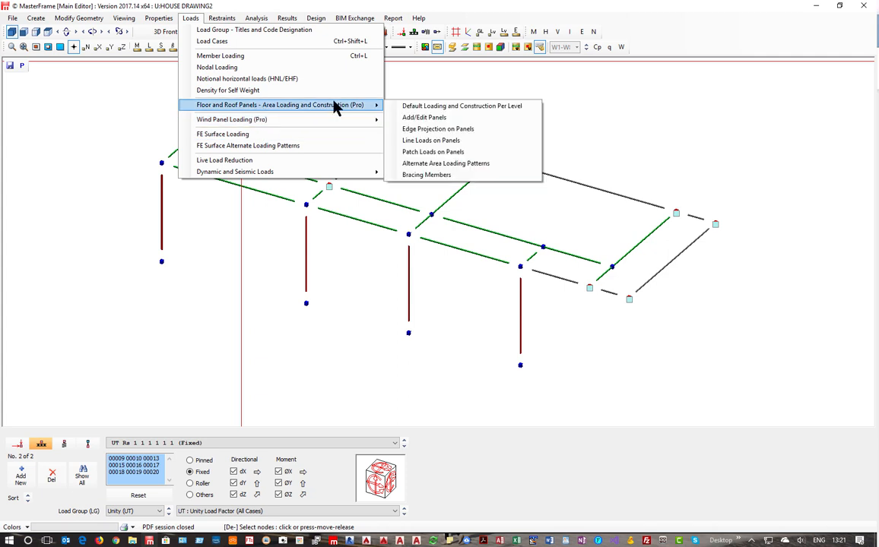
{"action": "left_click", "coordinate": [447, 146]}
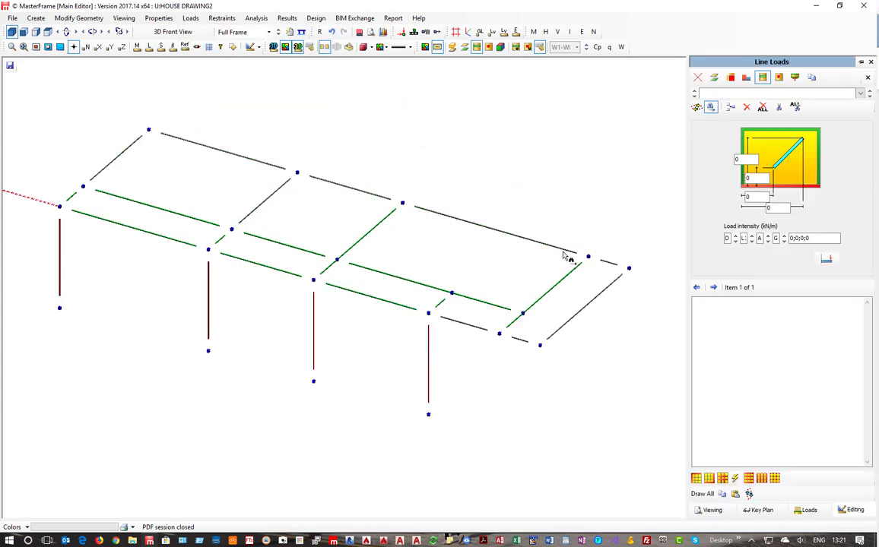
{"action": "left_click", "coordinate": [697, 108]}
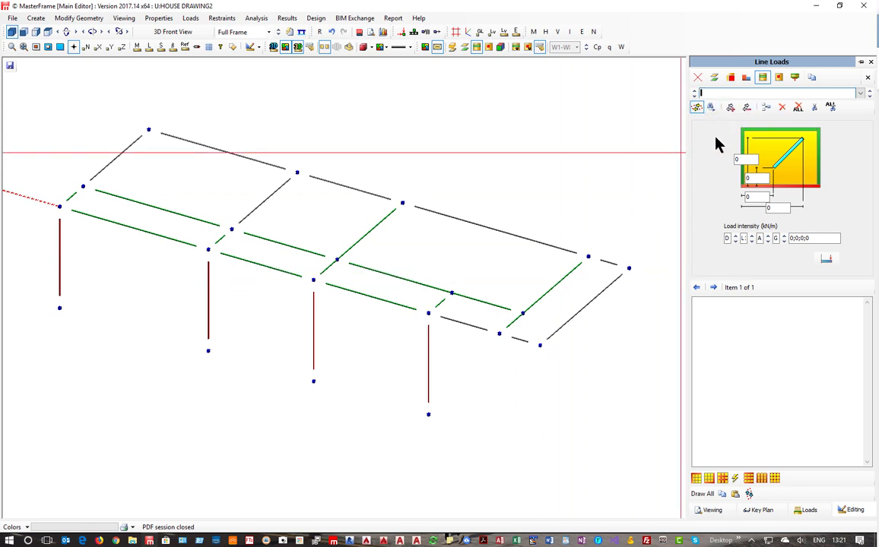
{"action": "type", "text": "lls"}
Step: Assign the Walls line load to the two long green cross beams on the inner side and set its dead load to 10 kN/m
{"action": "left_click", "coordinate": [576, 288]}
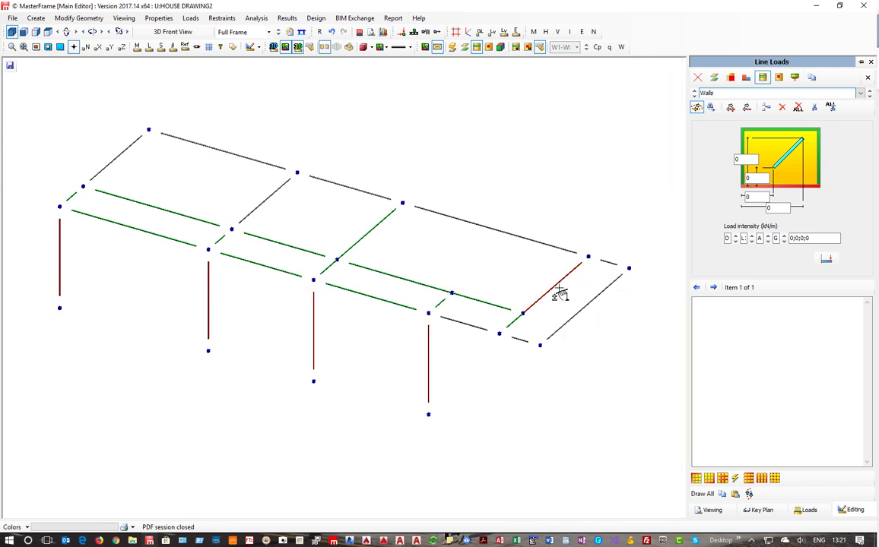
{"action": "left_click", "coordinate": [389, 222]}
{"action": "left_click", "coordinate": [793, 237]}
{"action": "type", "text": "11 00013"}
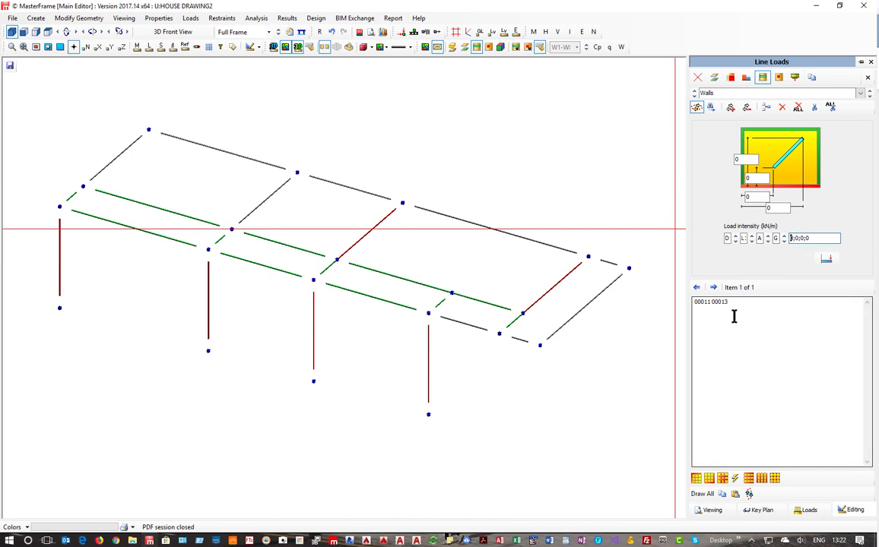
{"action": "key", "text": "Return"}
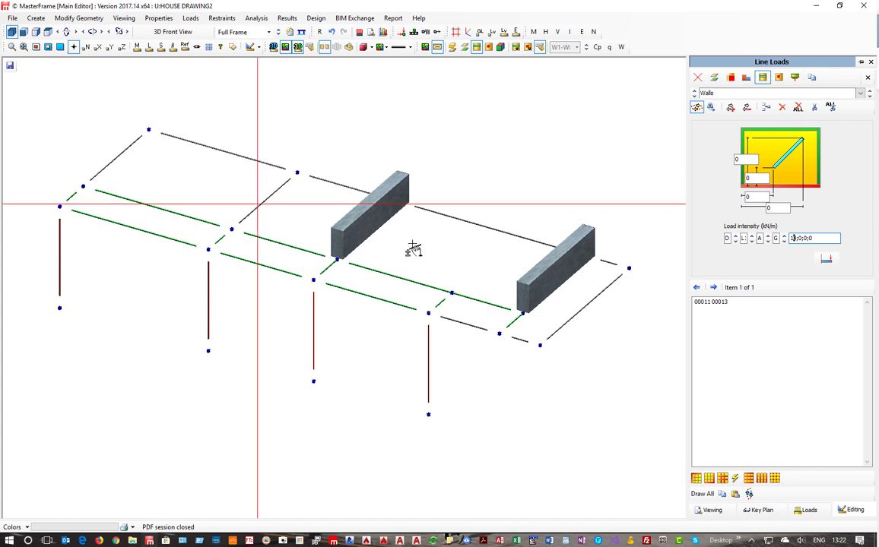
Step: Add a second line load item named Wall & roof and assign it to the inner longitudinal row of four beams
{"action": "left_click", "coordinate": [765, 108]}
{"action": "type", "text": "Wall & roof"}
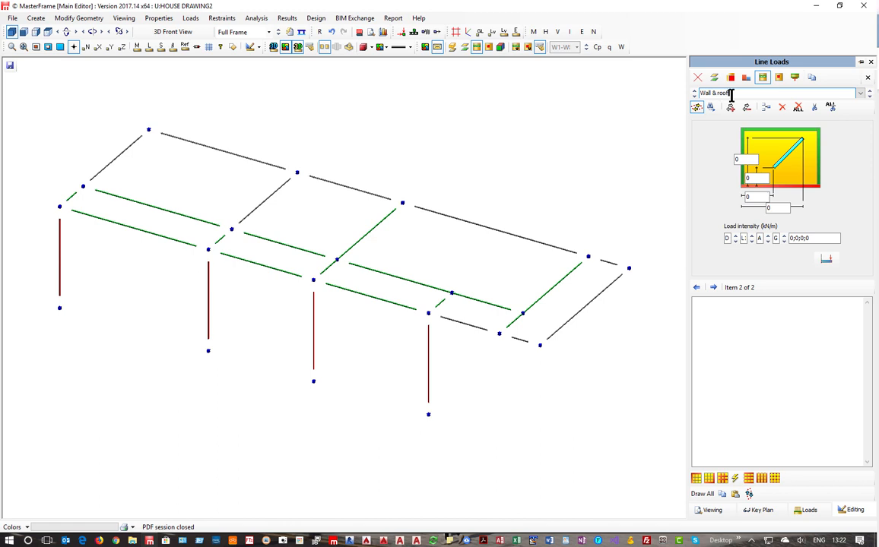
{"action": "left_click", "coordinate": [486, 306]}
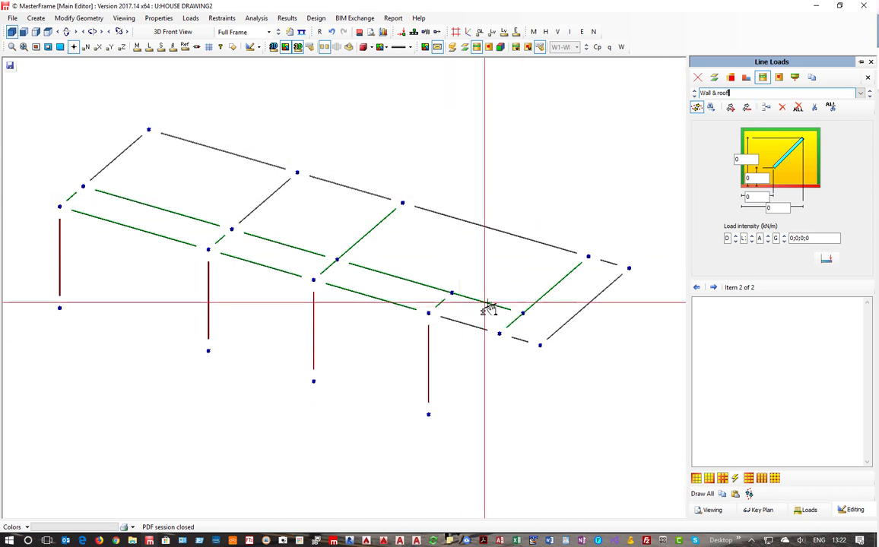
{"action": "left_click", "coordinate": [394, 276]}
{"action": "left_click", "coordinate": [294, 248]}
{"action": "left_click", "coordinate": [192, 219]}
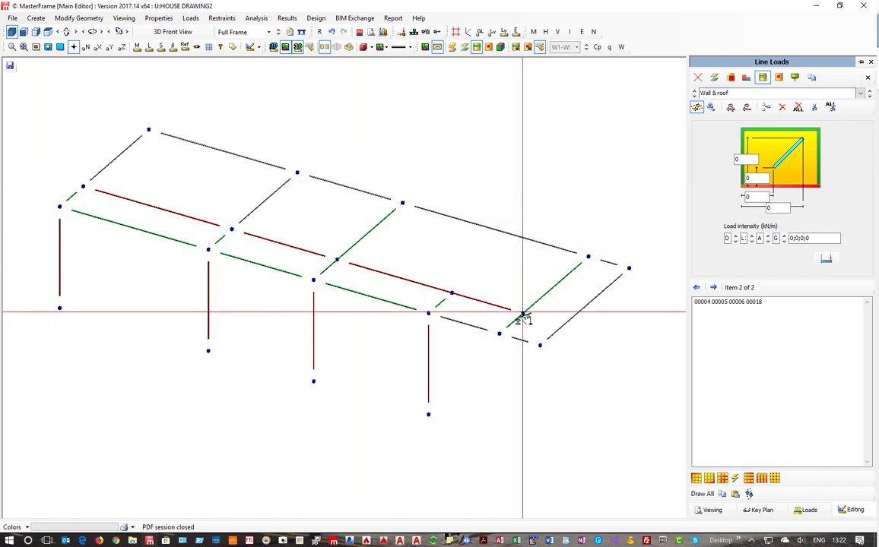
Step: Set the Wall & roof line load to 15 kN/m dead and 4 kN/m live, and close the line load editor
{"action": "left_click", "coordinate": [798, 238]}
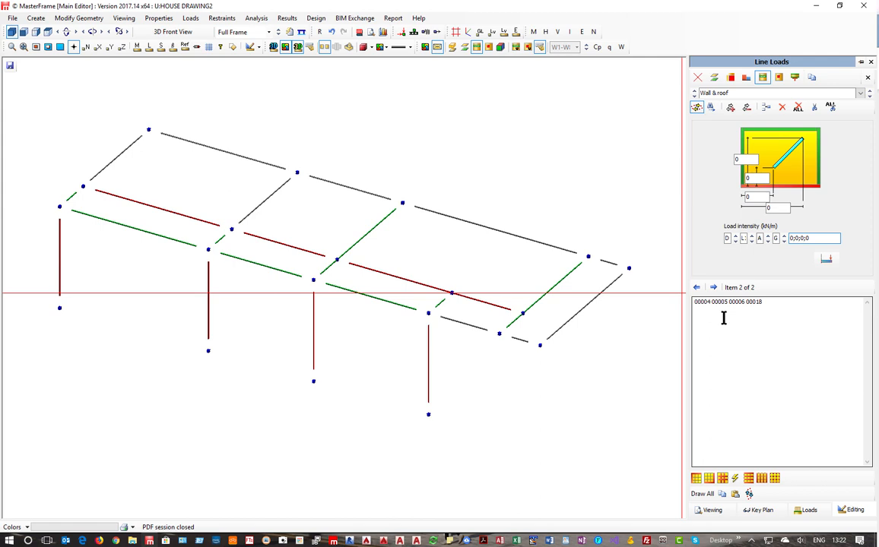
{"action": "type", "text": "14"}
{"action": "key", "text": "Right"}
{"action": "key", "text": "Left"}
{"action": "key", "text": "Delete"}
{"action": "key", "text": "Right"}
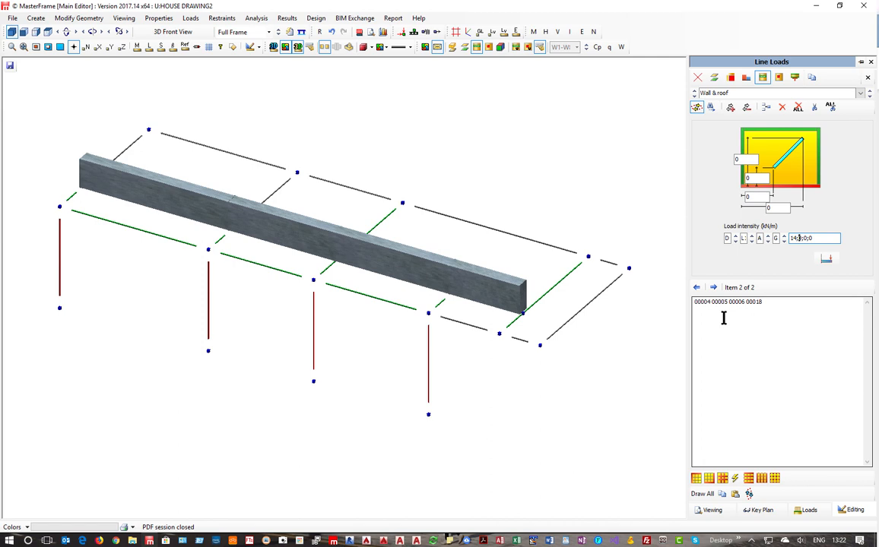
{"action": "key", "text": "Left"}
{"action": "key", "text": "Left"}
{"action": "type", "text": "5"}
{"action": "key", "text": "Delete"}
{"action": "key", "text": "Right"}
{"action": "type", "text": "4"}
{"action": "key", "text": "Delete"}
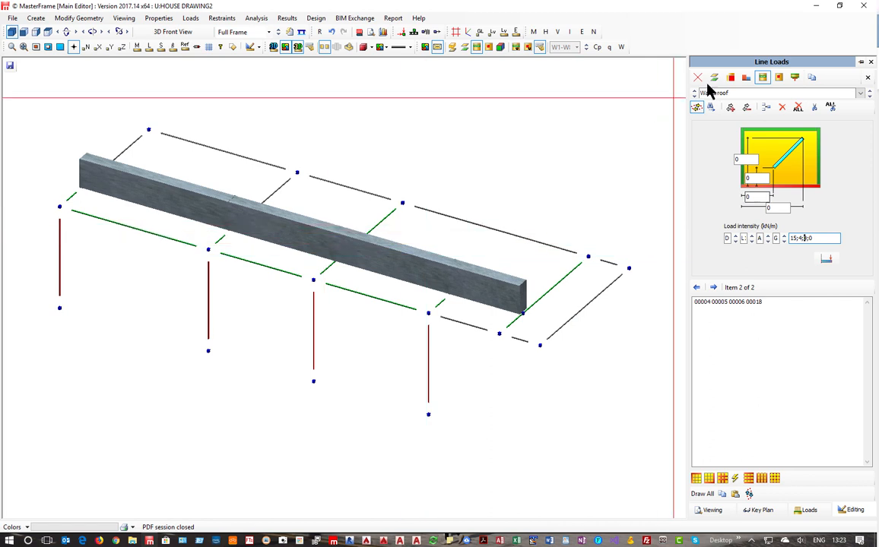
{"action": "left_click", "coordinate": [870, 62]}
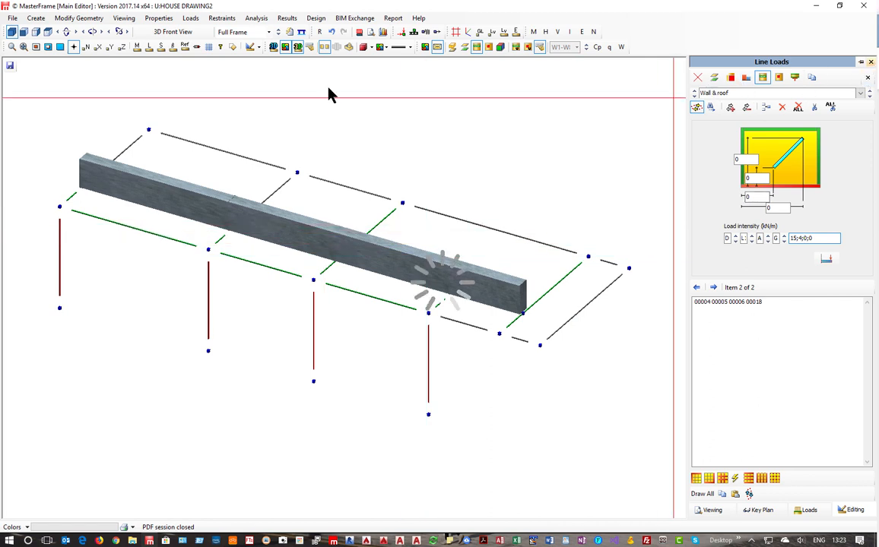
Step: Show the coloured panel area loads together with all line loads on the model to check them, and hide both again
{"action": "left_click", "coordinate": [466, 49]}
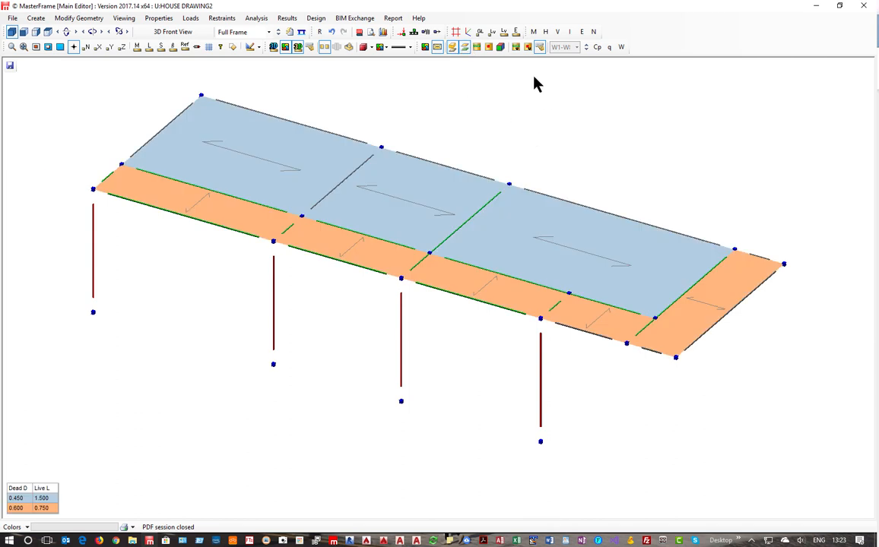
{"action": "left_click", "coordinate": [477, 47]}
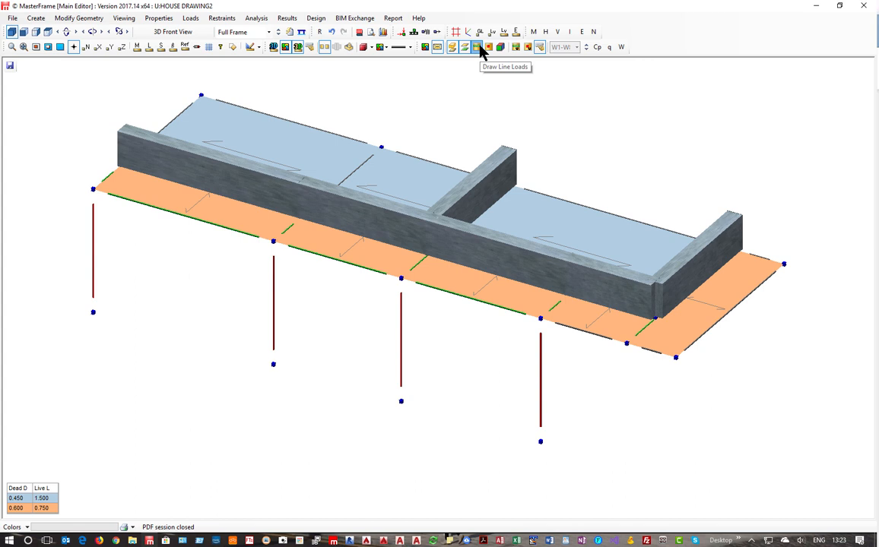
{"action": "left_click", "coordinate": [477, 47]}
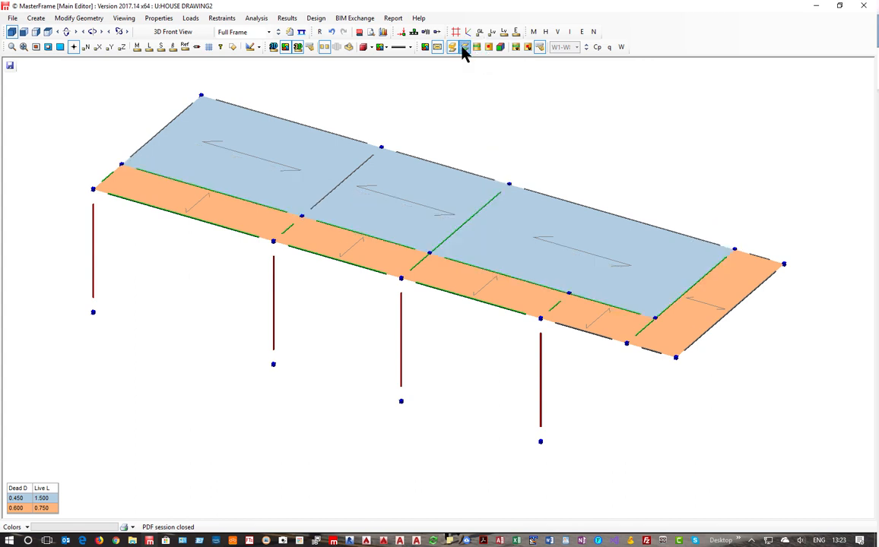
{"action": "left_click", "coordinate": [463, 47]}
Step: Review the load cases and check the load combination factors of the Live Only and the Dead plus Live (Ultimate) cases
{"action": "left_click", "coordinate": [196, 23]}
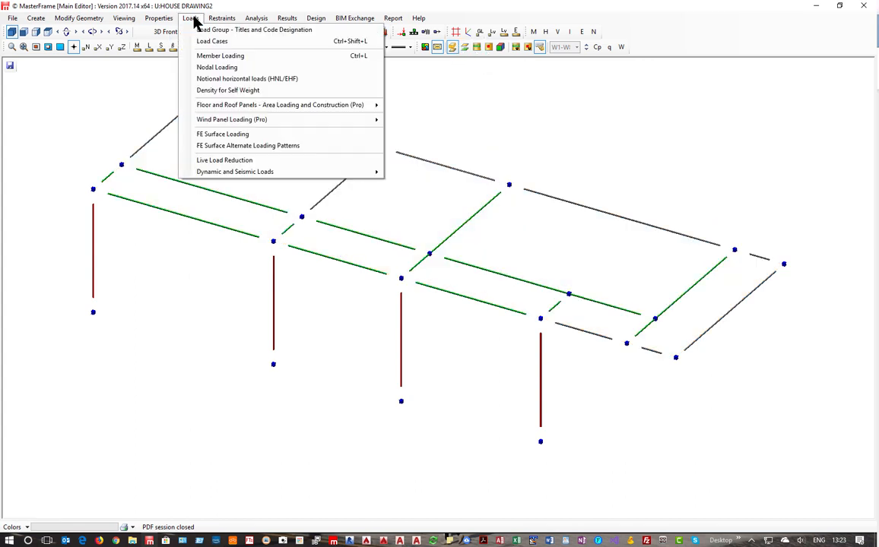
{"action": "left_click", "coordinate": [217, 41]}
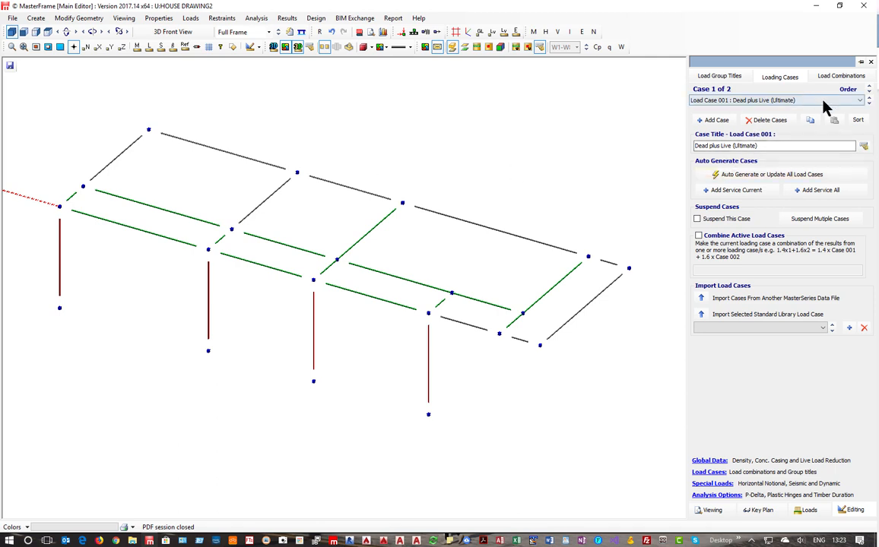
{"action": "left_click", "coordinate": [868, 99]}
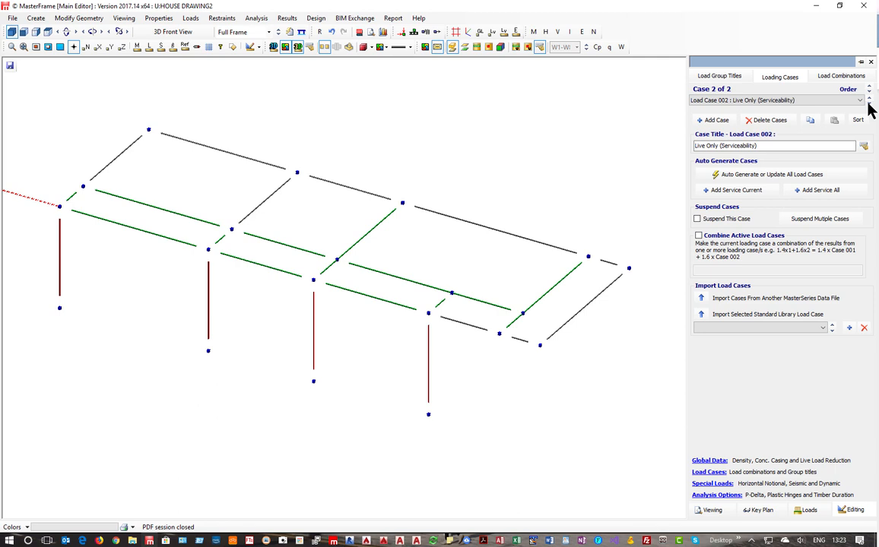
{"action": "left_click", "coordinate": [835, 78]}
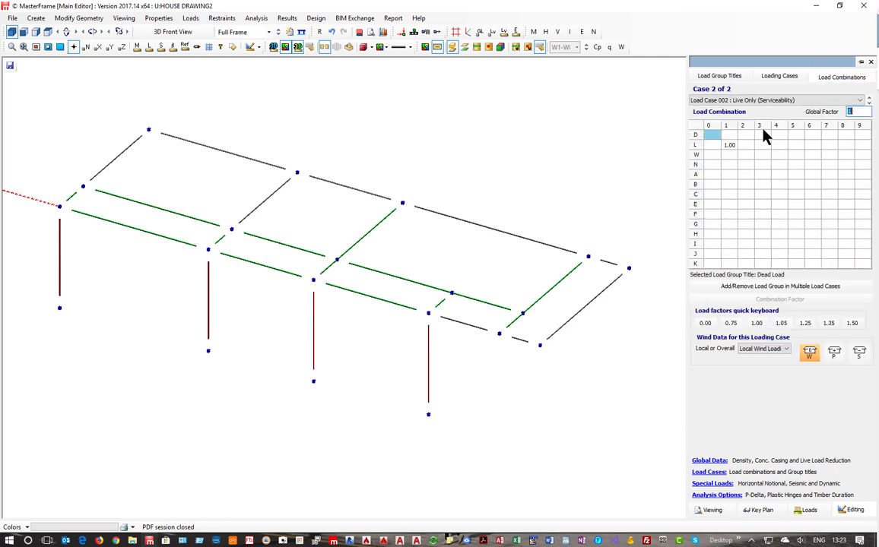
{"action": "left_click", "coordinate": [870, 102]}
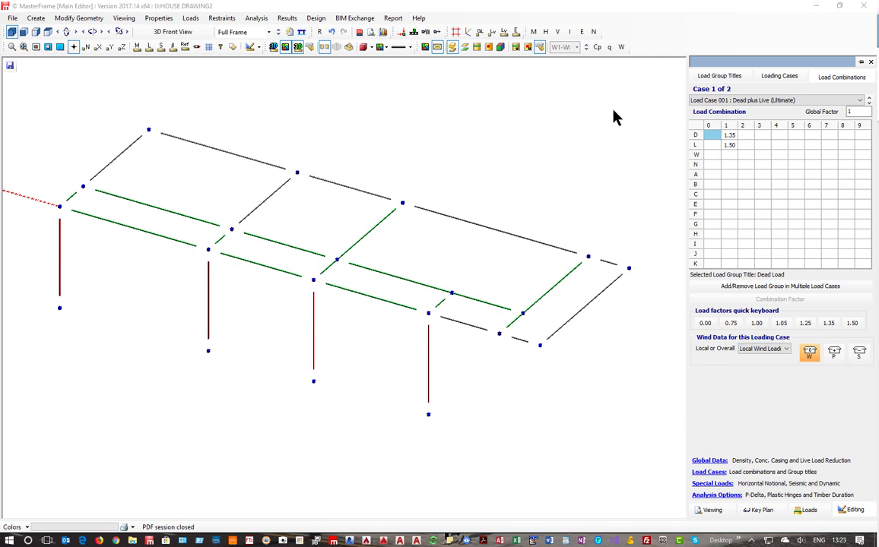
Step: Add a serviceability case based on the Dead plus Live (Ultimate) case and check its load combination factors
{"action": "left_click", "coordinate": [775, 78]}
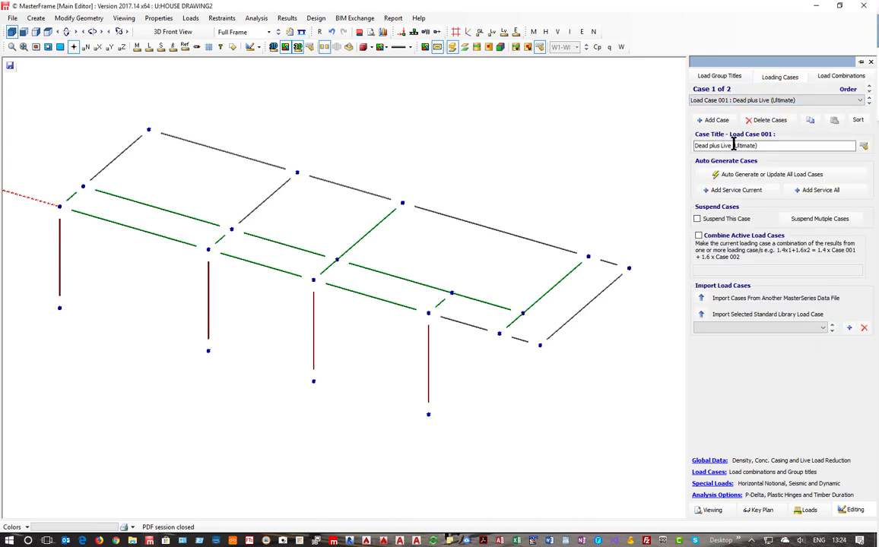
{"action": "left_click", "coordinate": [734, 191]}
{"action": "left_click", "coordinate": [840, 76]}
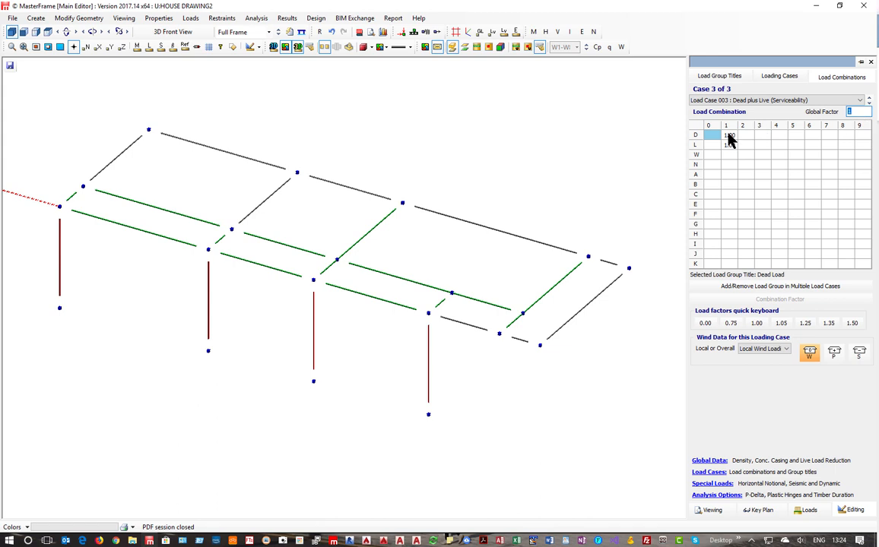
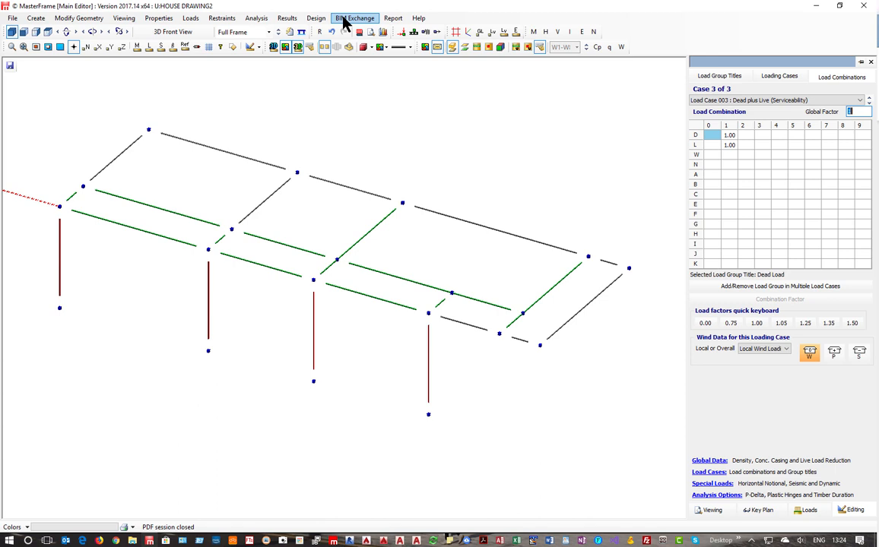
Step: Open the steel member design groups and set the Columns group's design type to Columns in Simple Construction
{"action": "left_click", "coordinate": [316, 20]}
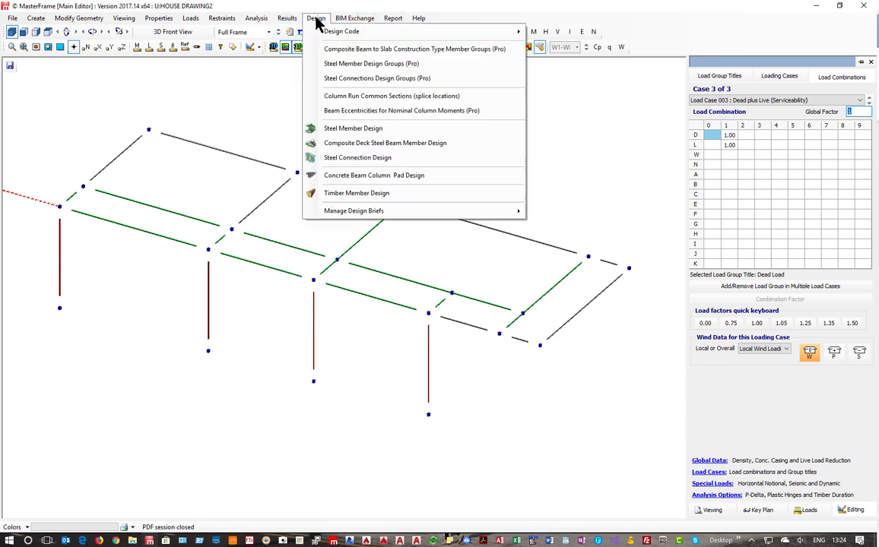
{"action": "left_click", "coordinate": [363, 65]}
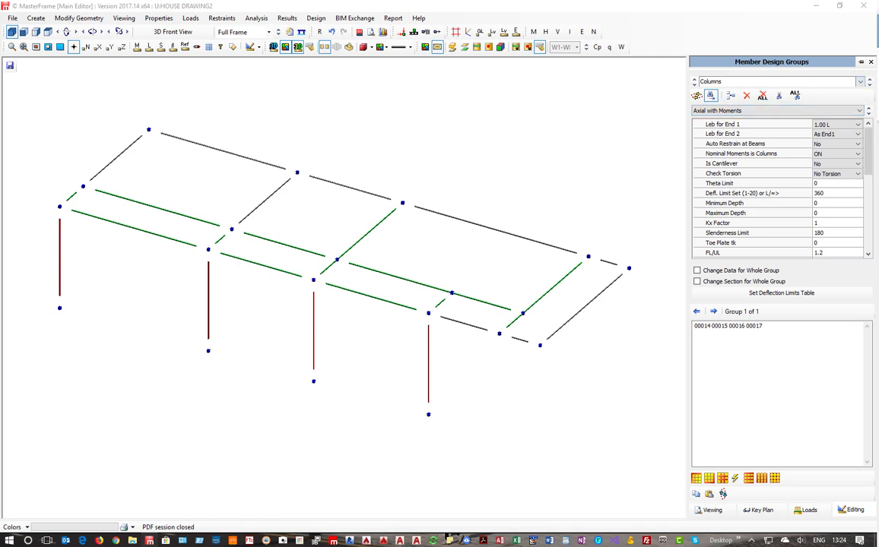
{"action": "left_click", "coordinate": [858, 124]}
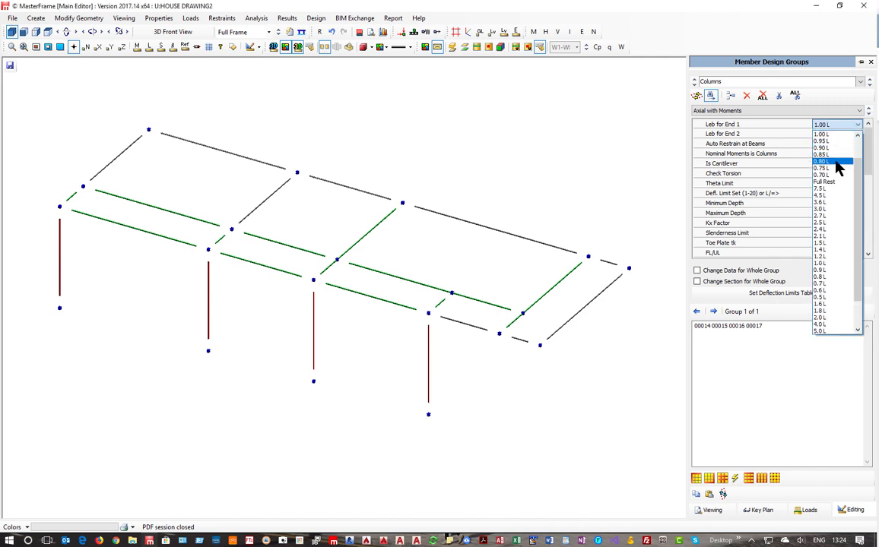
{"action": "left_click", "coordinate": [829, 244]}
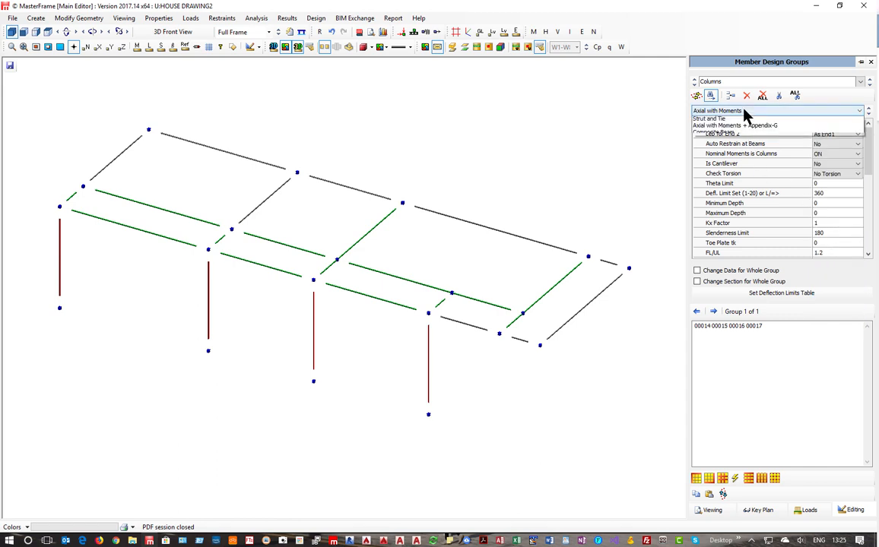
{"action": "left_click", "coordinate": [693, 112]}
{"action": "left_click", "coordinate": [740, 127]}
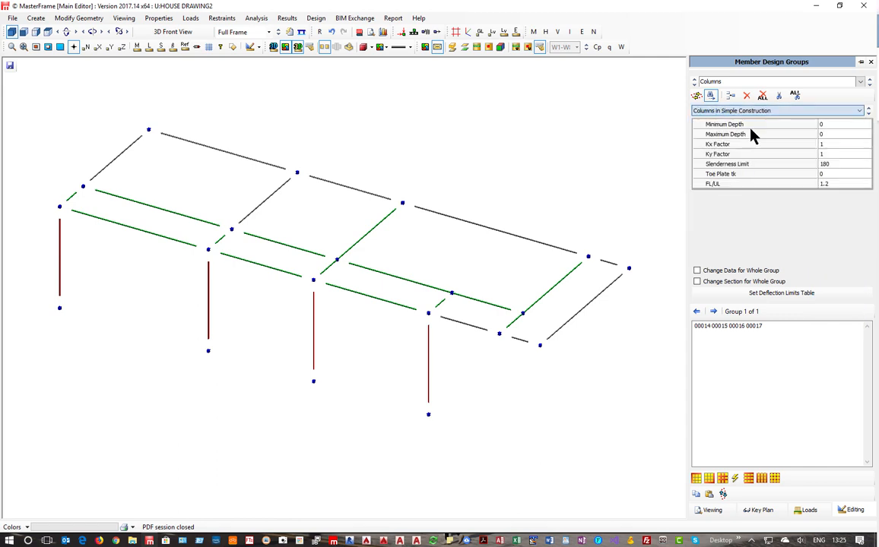
Step: Set the Columns group's Kx and Ky factors to 1.5 and enable data and section changes for the whole group
{"action": "left_click", "coordinate": [833, 144]}
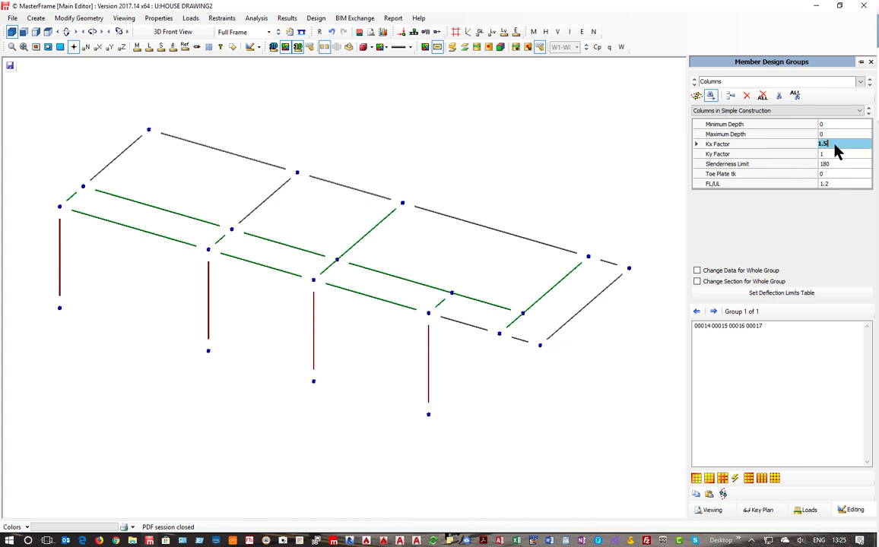
{"action": "key", "text": "Return"}
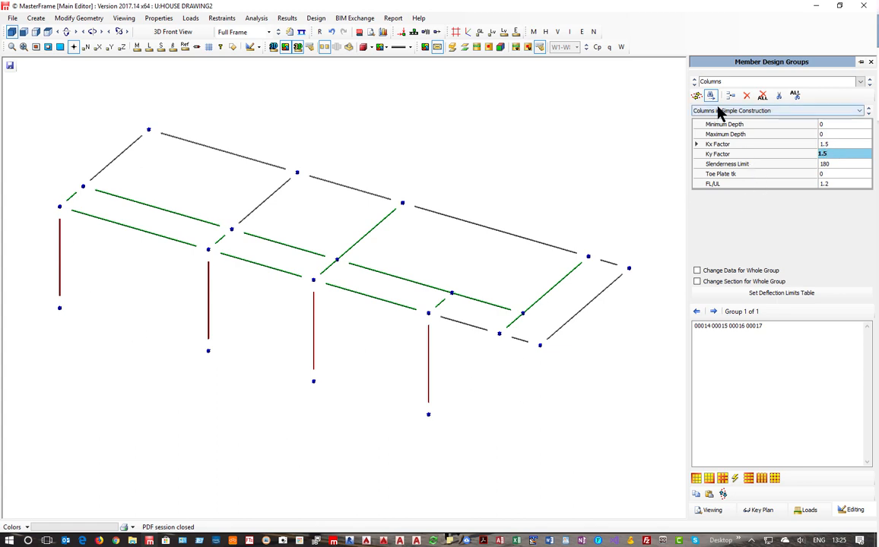
{"action": "left_click", "coordinate": [696, 271]}
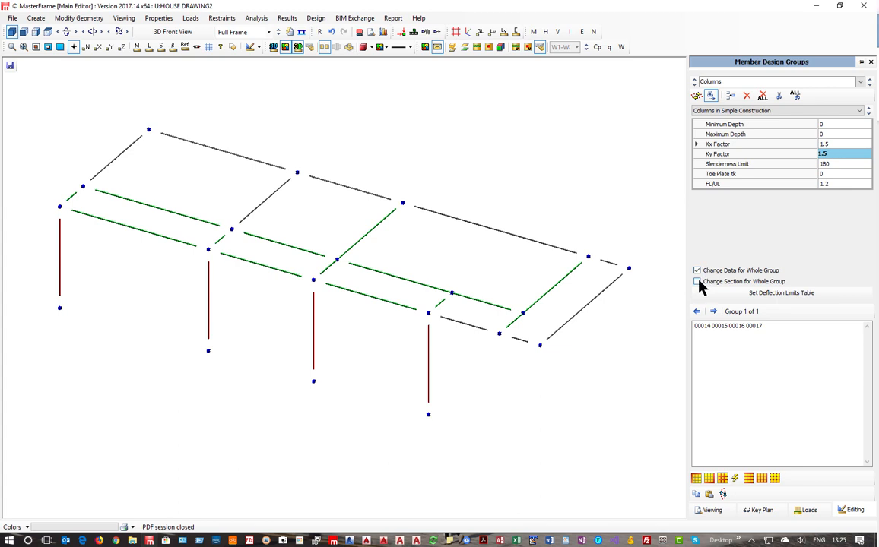
{"action": "left_click", "coordinate": [696, 282]}
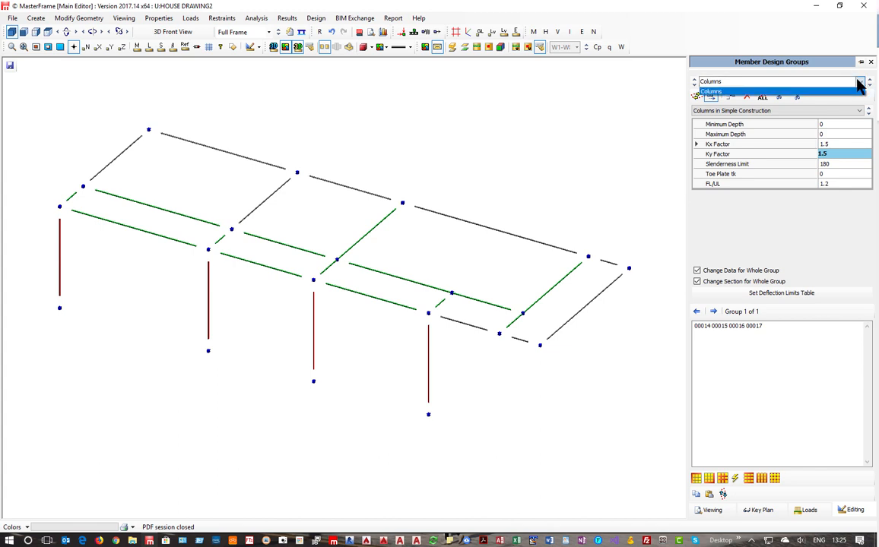
Step: Add a new member design group named Small Walls and assign the two green cross beam lines near the middle and far end of the frame
{"action": "left_click", "coordinate": [840, 91]}
{"action": "left_click", "coordinate": [729, 97]}
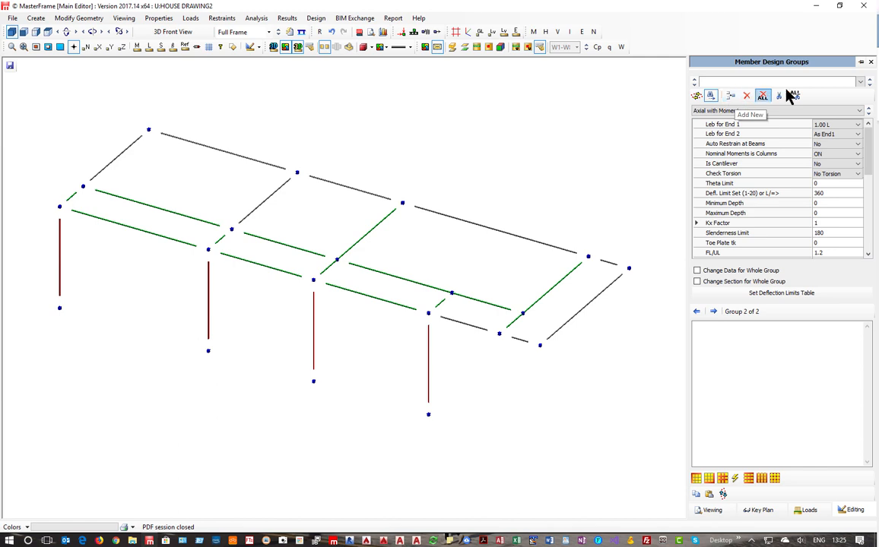
{"action": "left_click", "coordinate": [704, 81]}
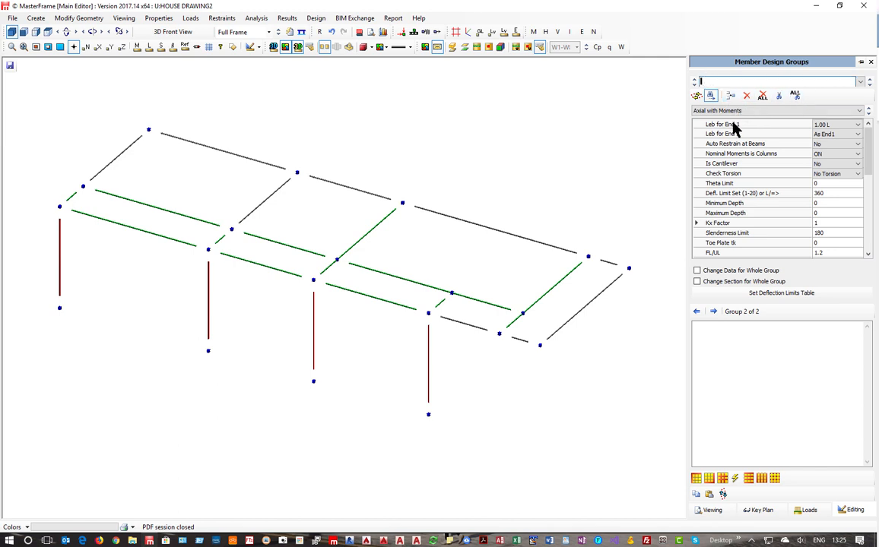
{"action": "type", "text": "Small Walls"}
{"action": "left_click", "coordinate": [697, 96]}
{"action": "left_click", "coordinate": [548, 297]}
{"action": "left_click", "coordinate": [367, 234]}
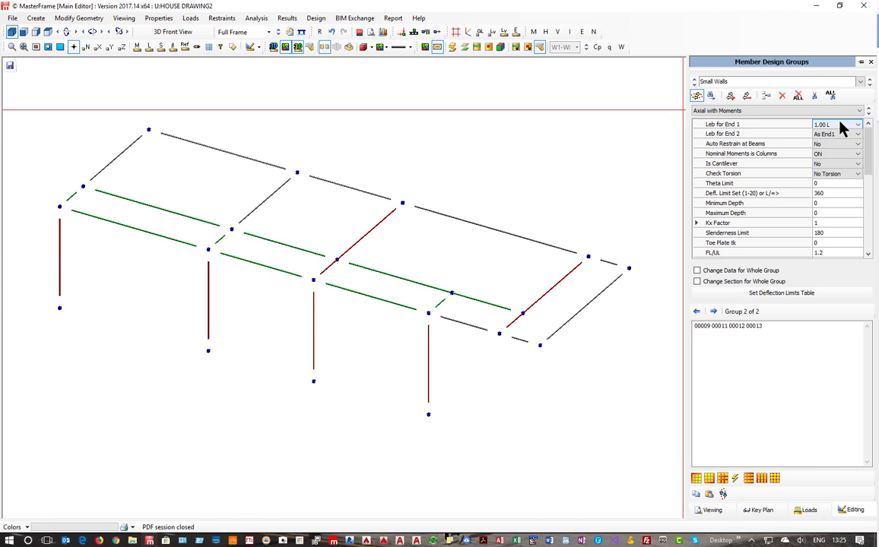
Step: Set the Small Walls group's Leb for End 1 to Full Rest and its deflection limit set to 1, checking the deflection limits table
{"action": "left_click", "coordinate": [841, 129]}
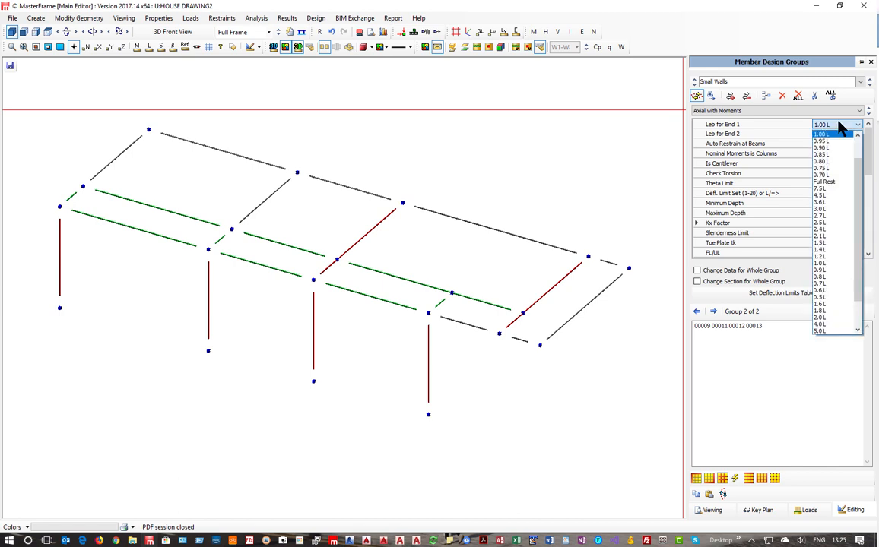
{"action": "left_click", "coordinate": [834, 181]}
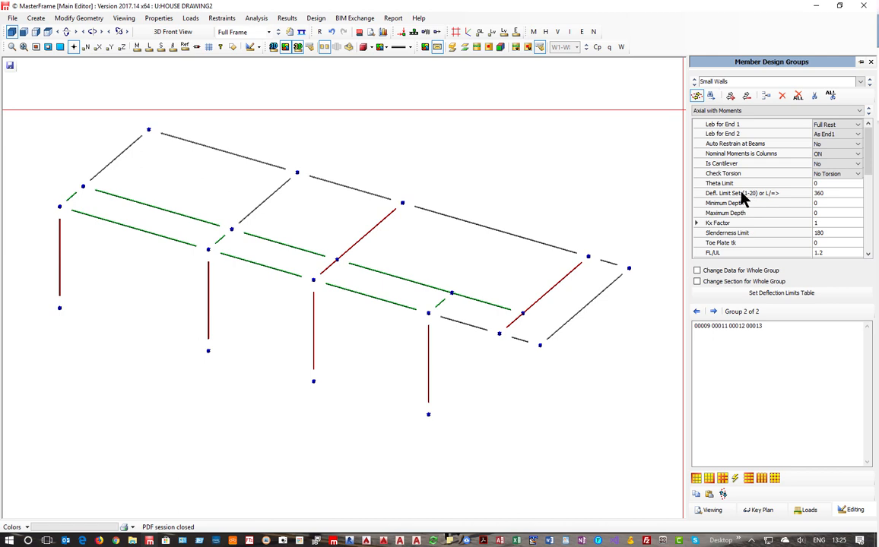
{"action": "left_click", "coordinate": [841, 192]}
{"action": "key", "text": "BackSpace"}
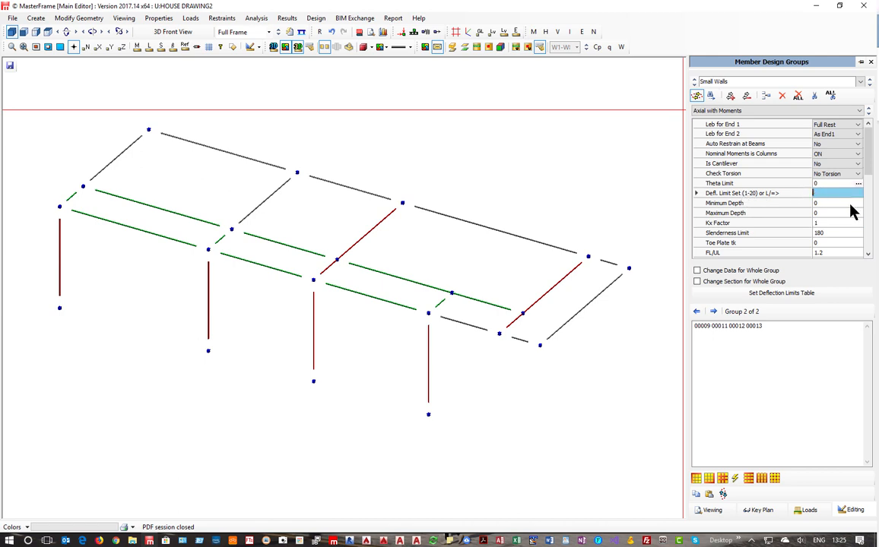
{"action": "type", "text": "1"}
{"action": "left_click", "coordinate": [858, 185]}
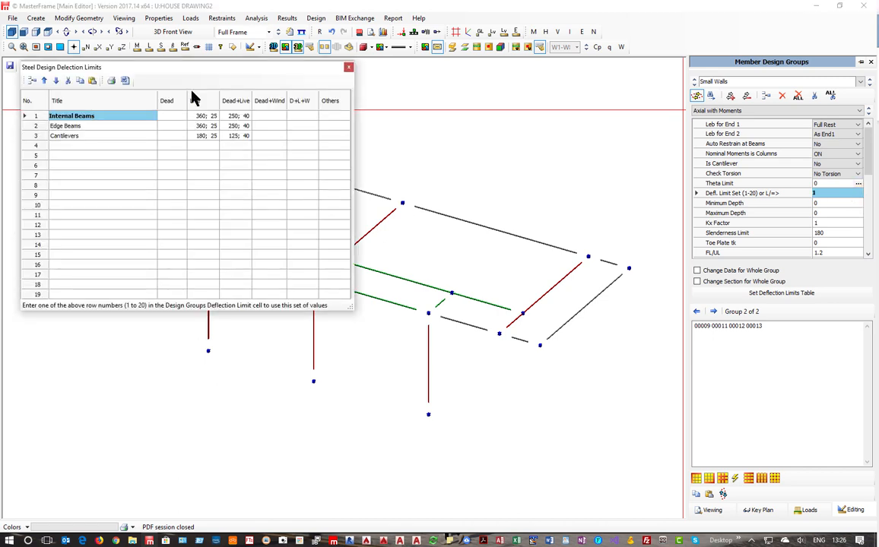
{"action": "left_click", "coordinate": [348, 70]}
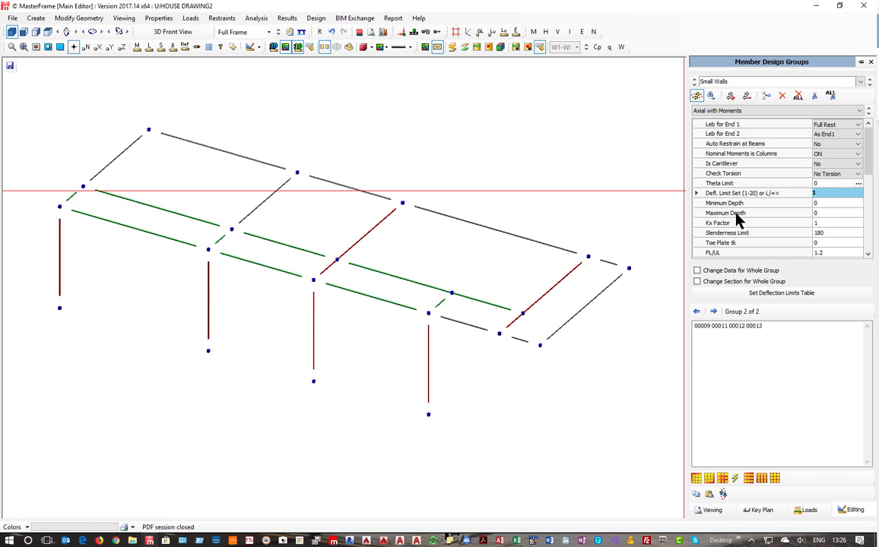
Step: Set the Small Walls group's maximum depth to 225 and enable data and section changes for the whole group
{"action": "left_click", "coordinate": [821, 213]}
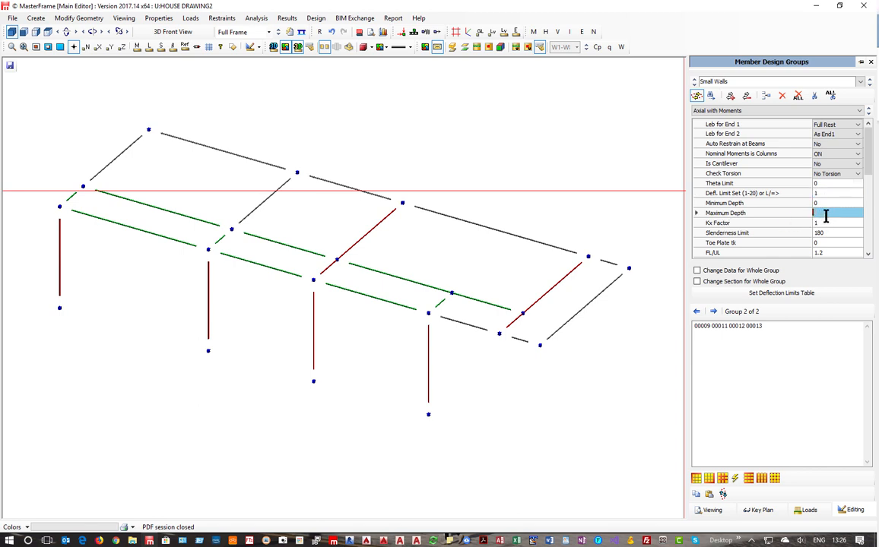
{"action": "type", "text": "225"}
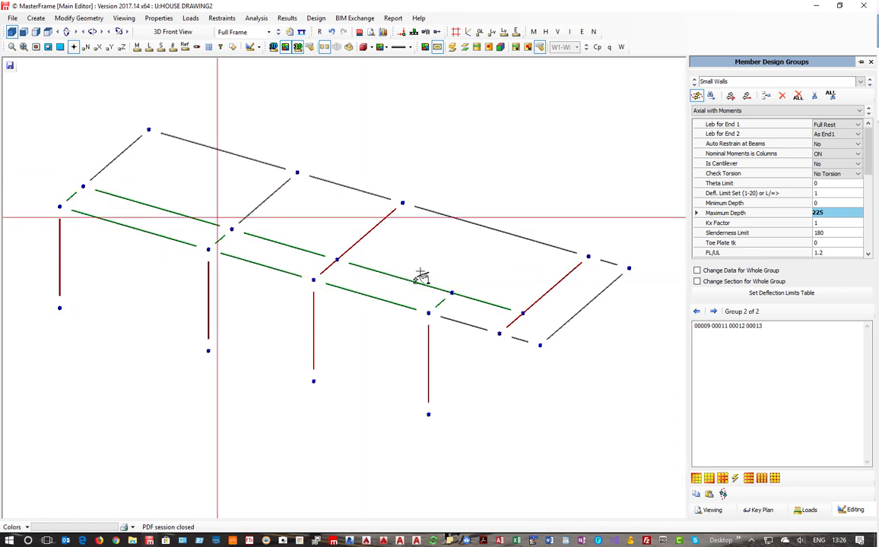
{"action": "left_click", "coordinate": [696, 270]}
{"action": "left_click", "coordinate": [696, 281]}
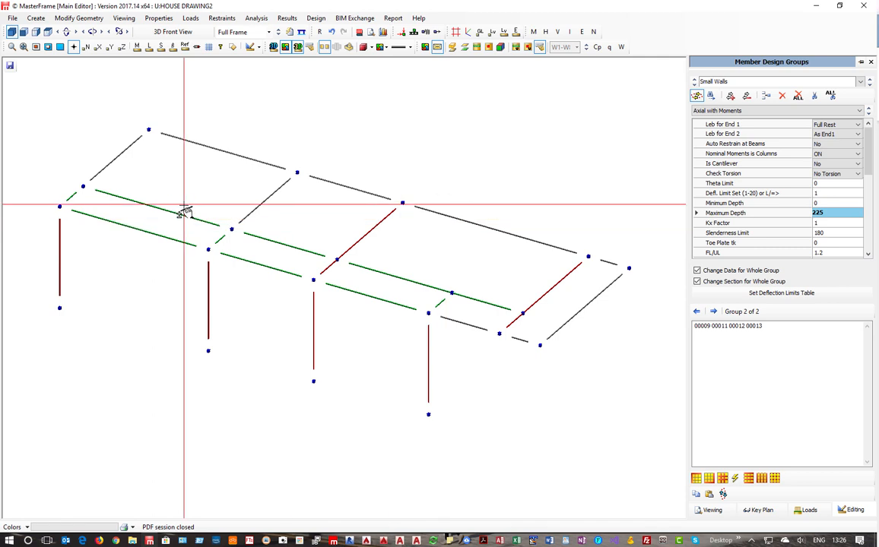
Step: Add a design group named Big Walls and assign the long inner beam line running parallel to the front beams
{"action": "left_click", "coordinate": [765, 96]}
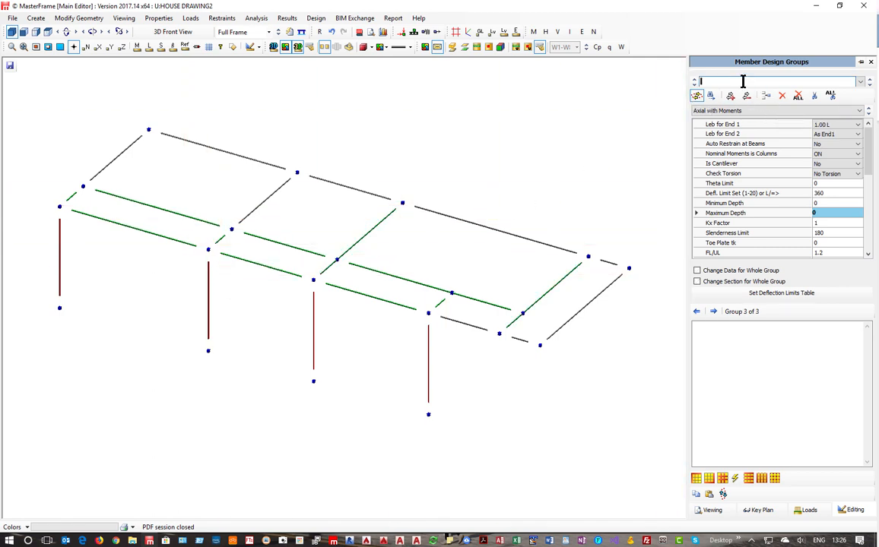
{"action": "type", "text": "Big Walls"}
{"action": "left_click", "coordinate": [431, 287]}
{"action": "left_click", "coordinate": [262, 239]}
{"action": "left_click", "coordinate": [173, 213]}
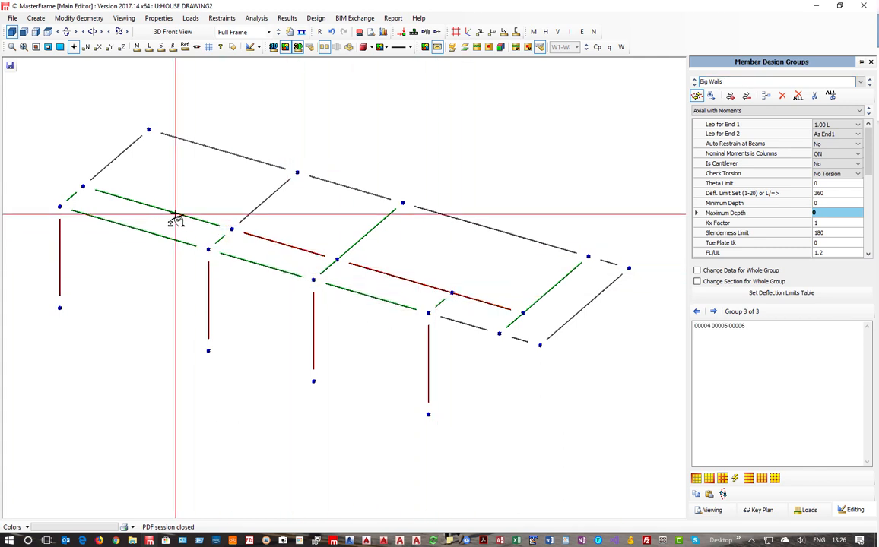
Step: Try setting Auto Restrain at Beams to Yes for the Big Walls group, then return it to No
{"action": "left_click", "coordinate": [824, 124]}
{"action": "left_click", "coordinate": [824, 130]}
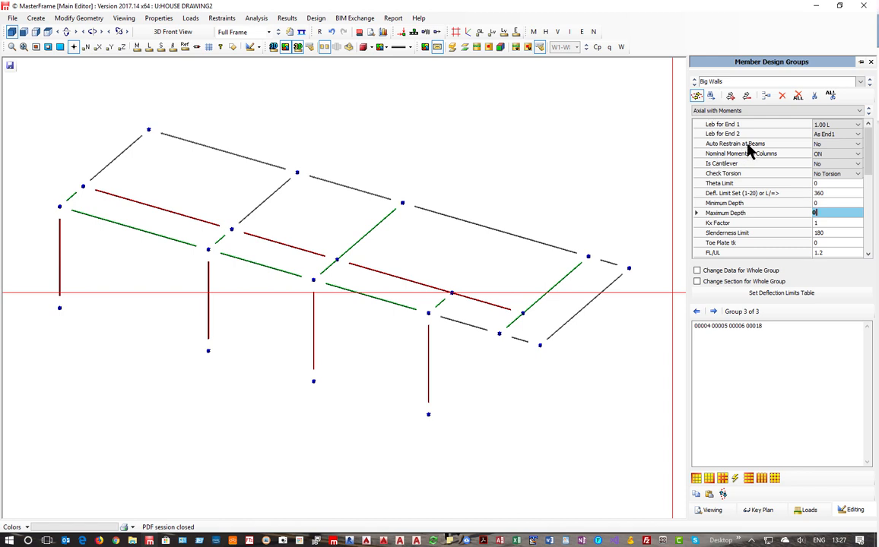
{"action": "left_click", "coordinate": [856, 146]}
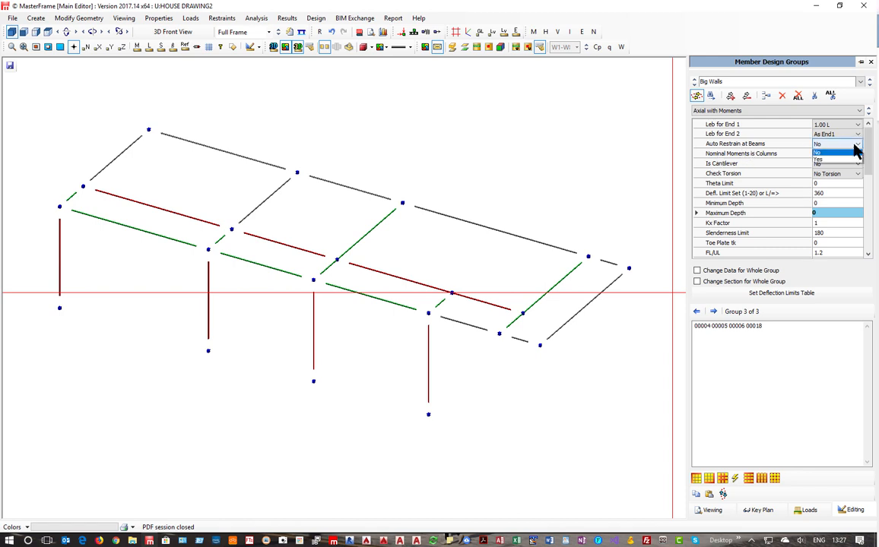
{"action": "left_click", "coordinate": [850, 155]}
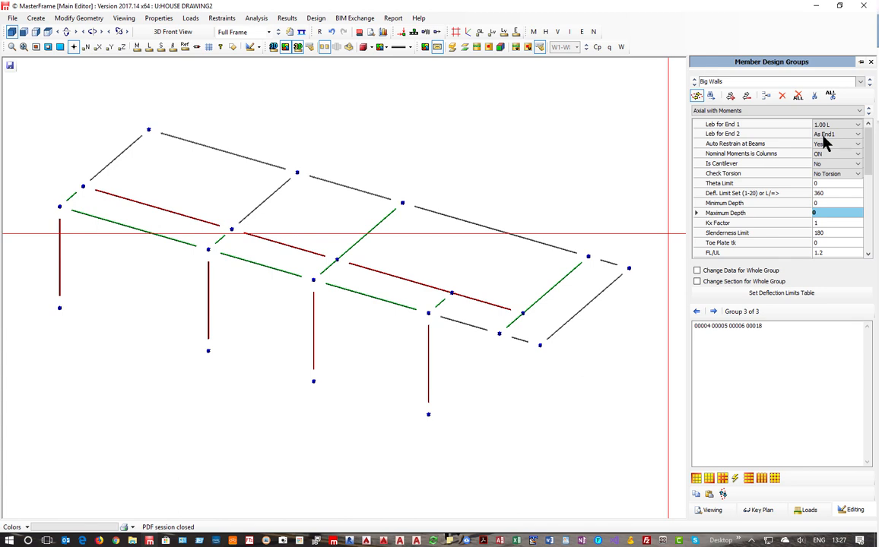
{"action": "left_click", "coordinate": [844, 147]}
{"action": "left_click", "coordinate": [799, 163]}
Step: Set the Big Walls group's deflection limit set to 1 and maximum depth to 225
{"action": "left_click", "coordinate": [833, 195]}
{"action": "type", "text": "3"}
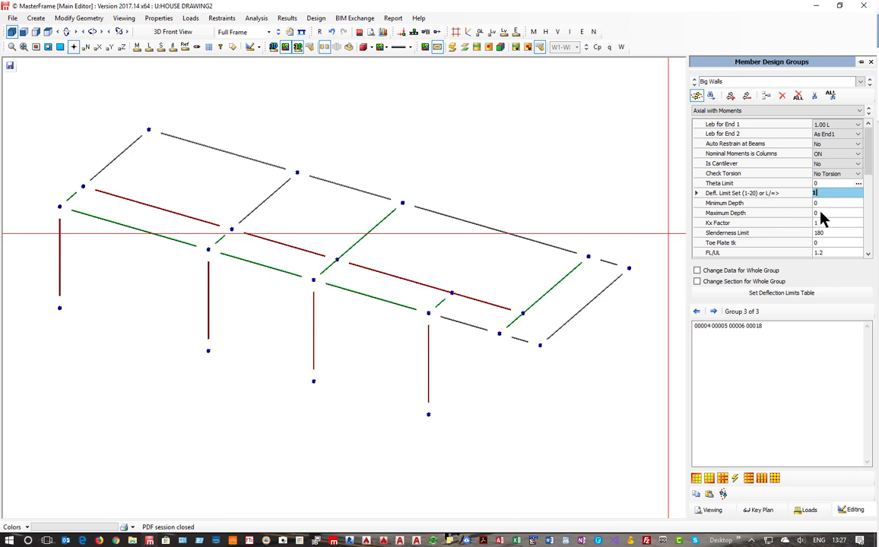
{"action": "left_click", "coordinate": [787, 216]}
{"action": "type", "text": "225"}
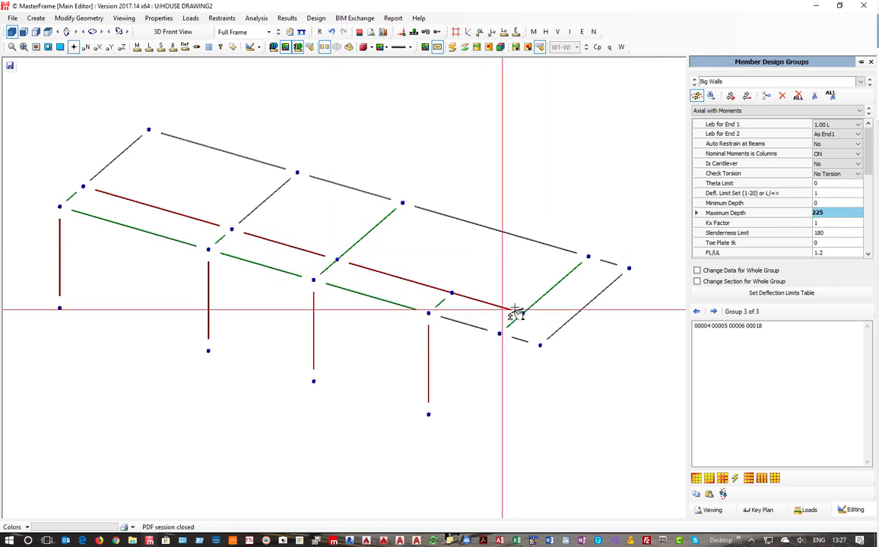
Step: Add a design group named Front and assign the three front beams spanning between the columns
{"action": "left_click", "coordinate": [767, 96]}
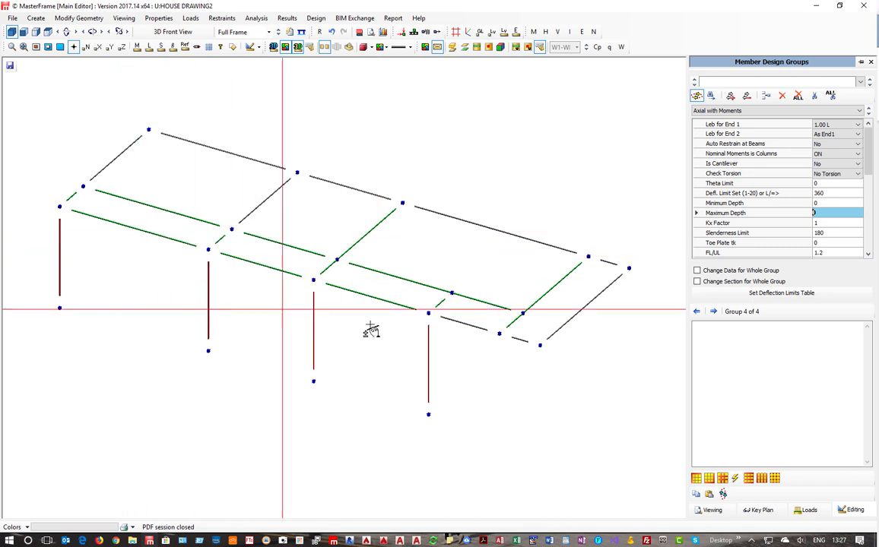
{"action": "left_click", "coordinate": [726, 84]}
{"action": "type", "text": "Front"}
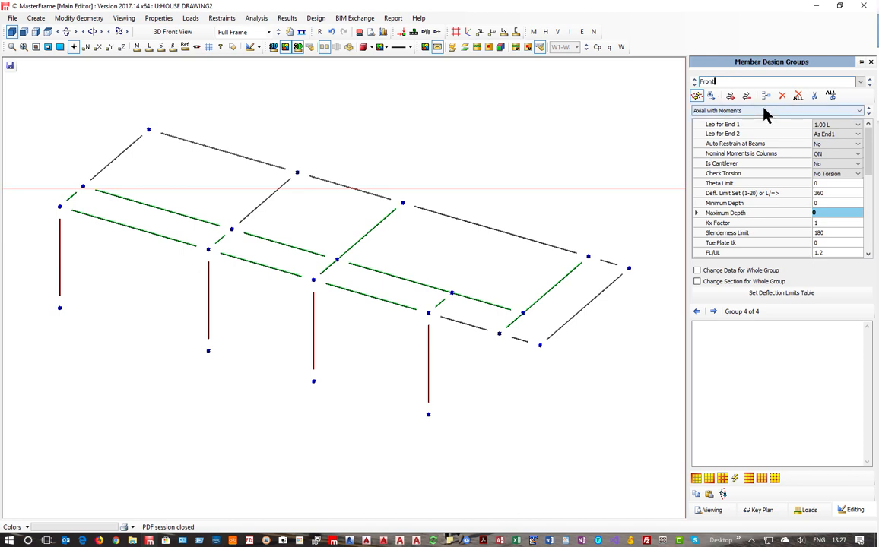
{"action": "left_click", "coordinate": [338, 290]}
{"action": "left_click", "coordinate": [145, 232]}
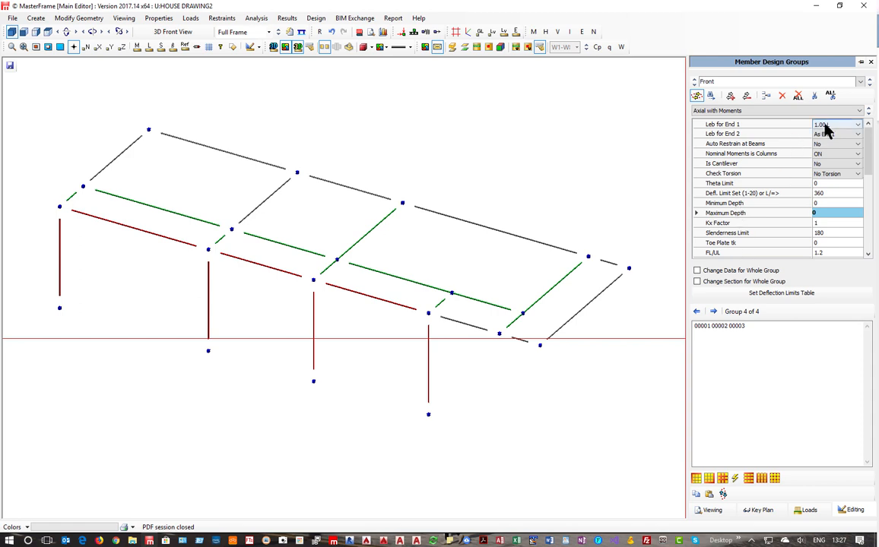
Step: Set the Front group's deflection limit set to 2 and maximum depth to 175, with data and section changes enabled for the whole group
{"action": "left_click", "coordinate": [813, 193]}
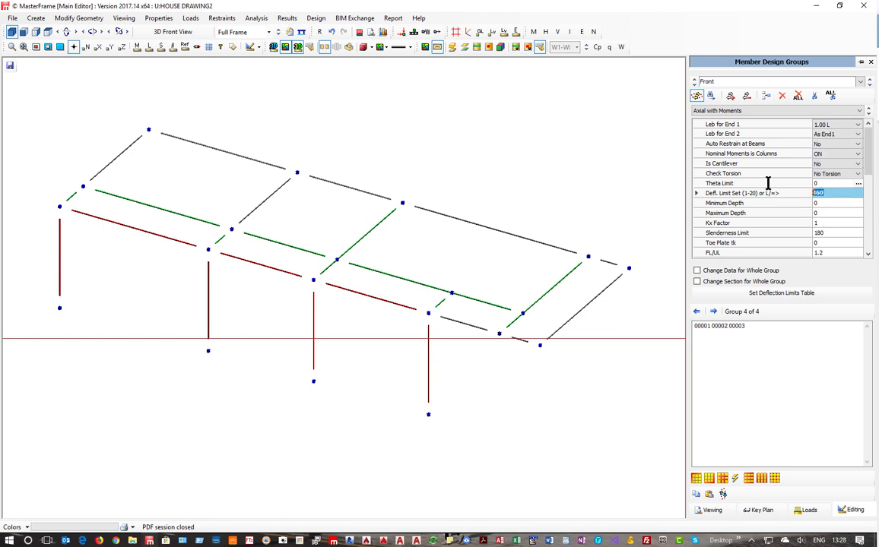
{"action": "type", "text": "2"}
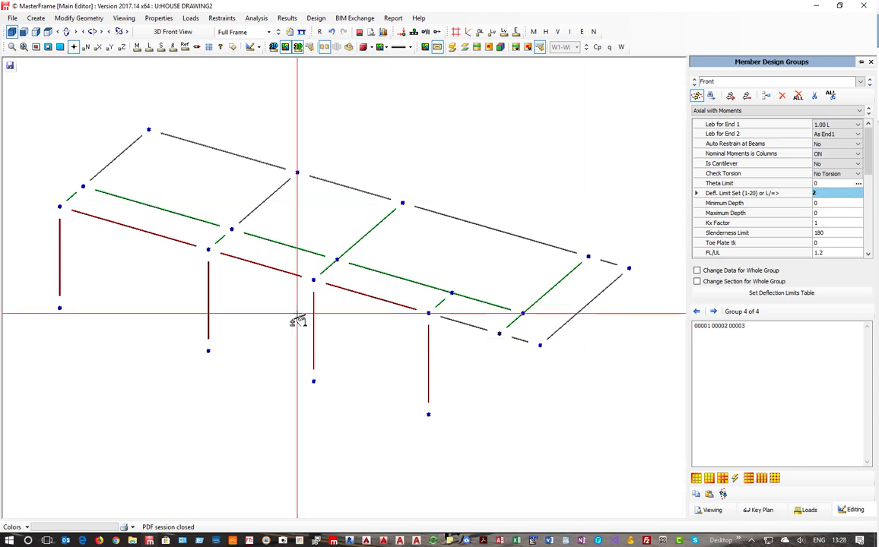
{"action": "left_click", "coordinate": [722, 271]}
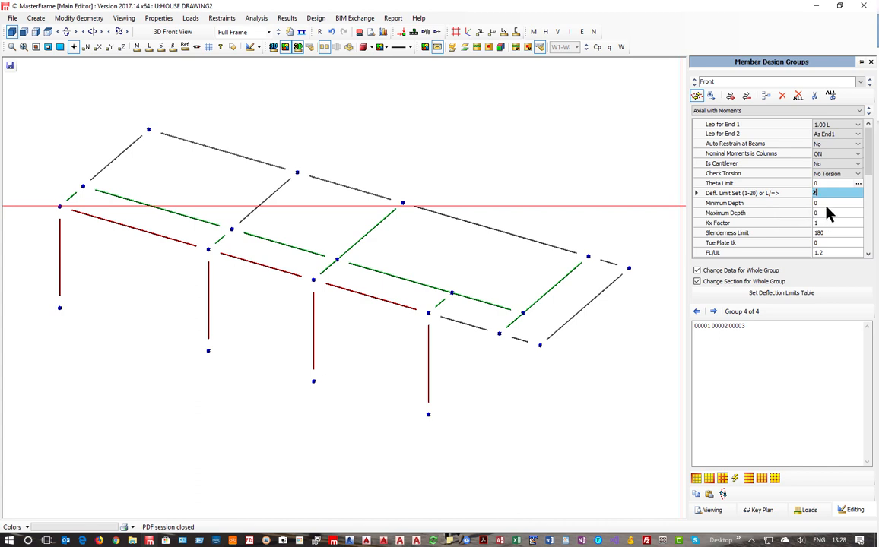
{"action": "left_click", "coordinate": [798, 213]}
{"action": "type", "text": "0175"}
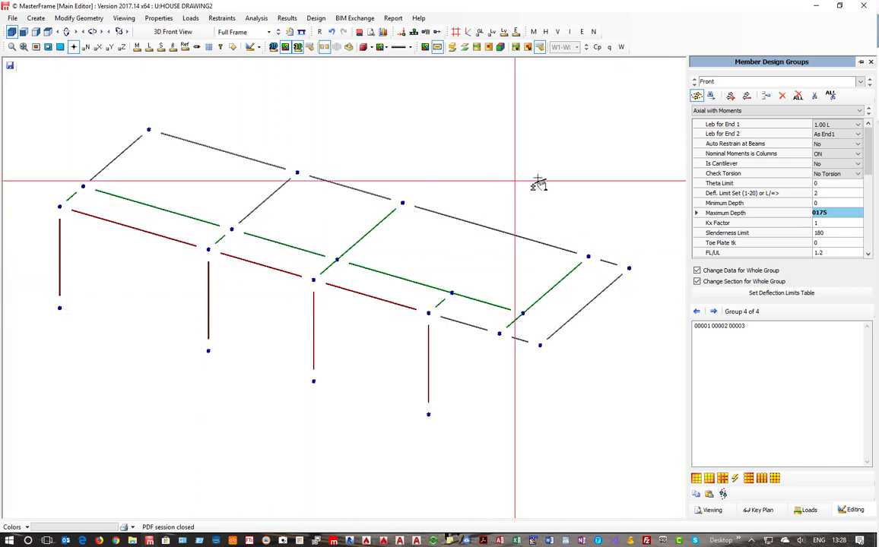
Step: Return to the Big Walls group and enable data changes for the whole group
{"action": "left_click", "coordinate": [870, 85]}
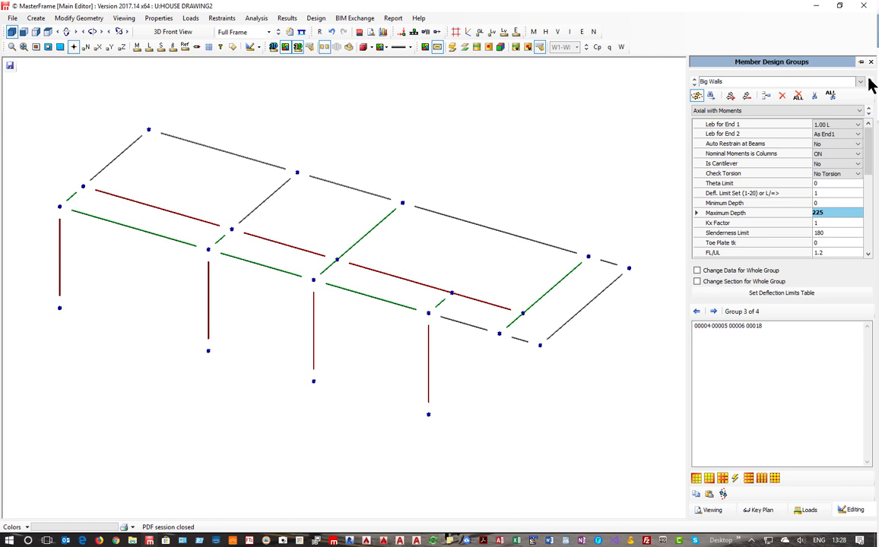
{"action": "left_click", "coordinate": [722, 272]}
Step: Add a design group named Ties and assign the three short beams linking the front beams to the inner beam line
{"action": "left_click", "coordinate": [729, 97]}
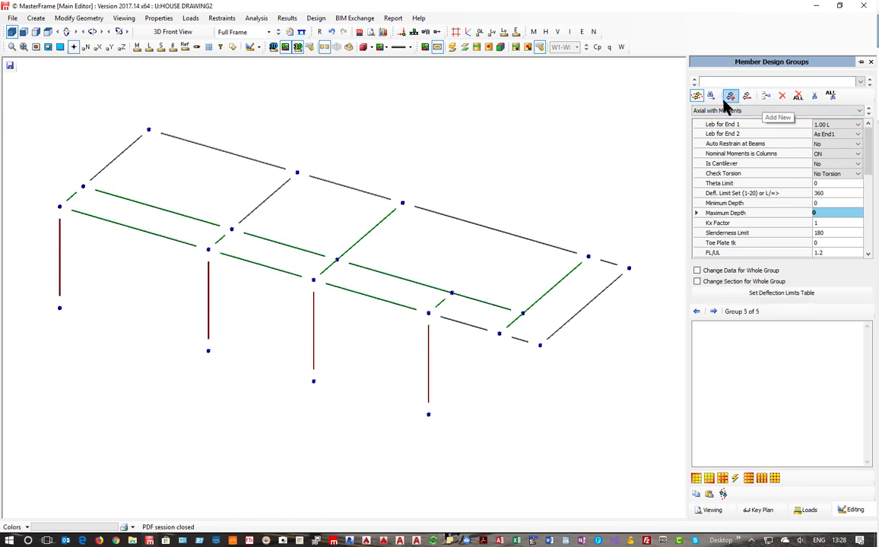
{"action": "left_click", "coordinate": [720, 82]}
{"action": "type", "text": "Ties"}
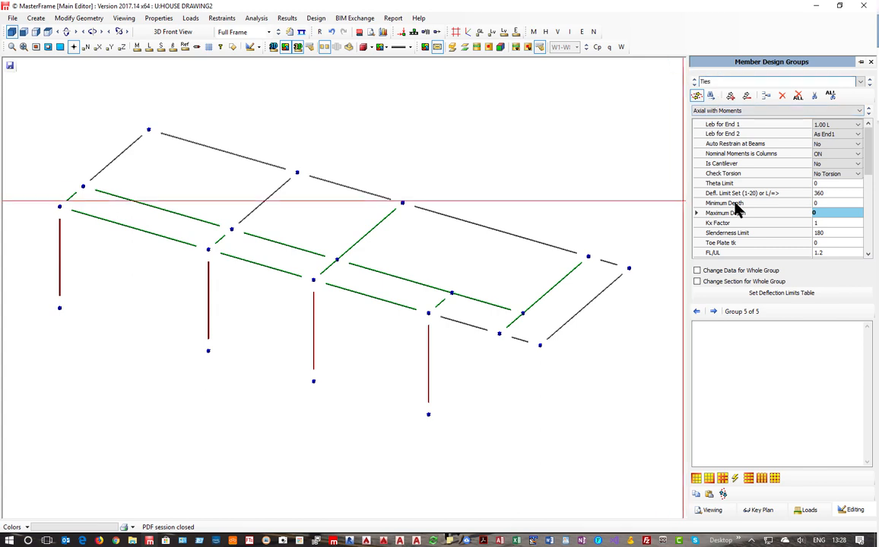
{"action": "left_click", "coordinate": [440, 304]}
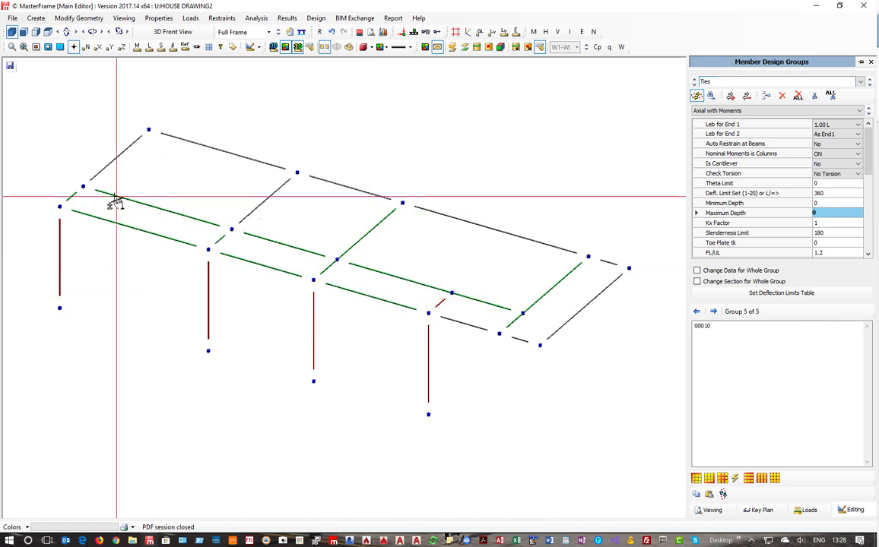
{"action": "left_click", "coordinate": [218, 241]}
{"action": "left_click", "coordinate": [72, 198]}
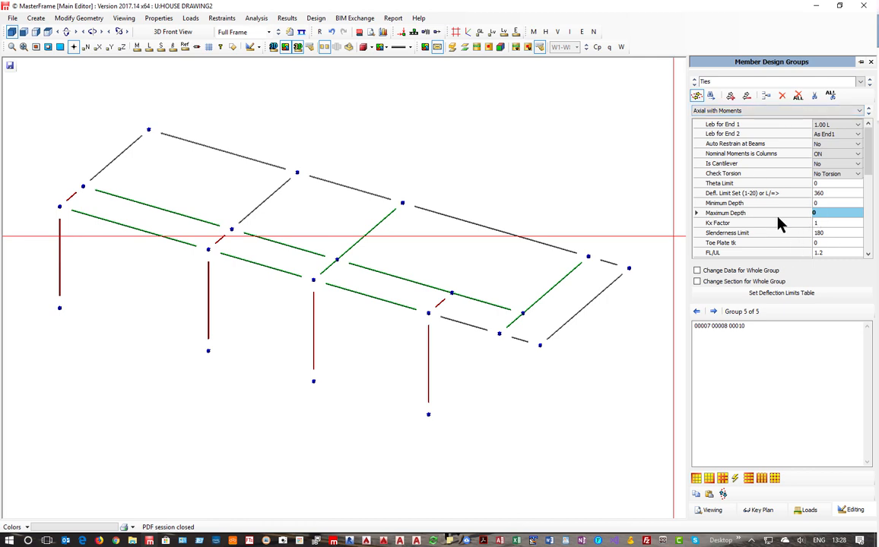
Step: Set the Ties group's maximum depth to 175, enable data and section changes for the whole group, and close the design groups
{"action": "type", "text": "175"}
{"action": "left_click", "coordinate": [718, 272]}
{"action": "left_click", "coordinate": [718, 282]}
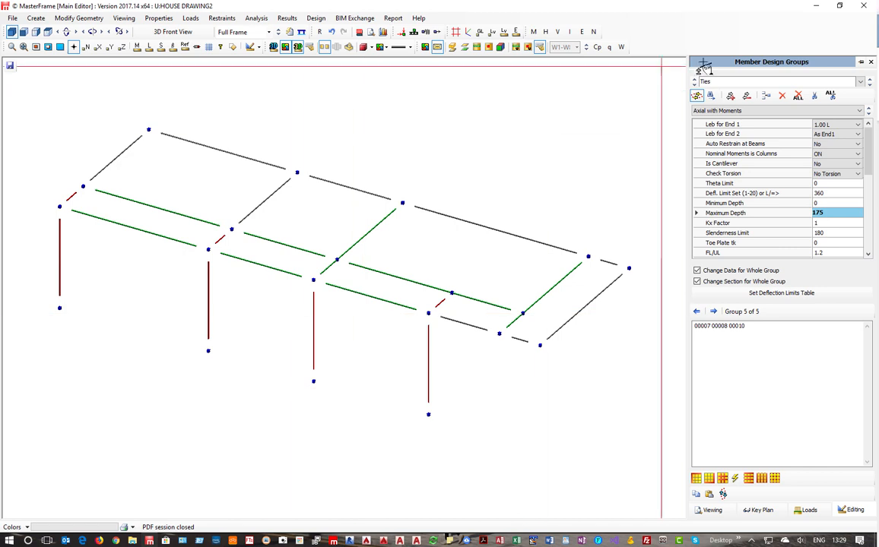
{"action": "left_click", "coordinate": [872, 61]}
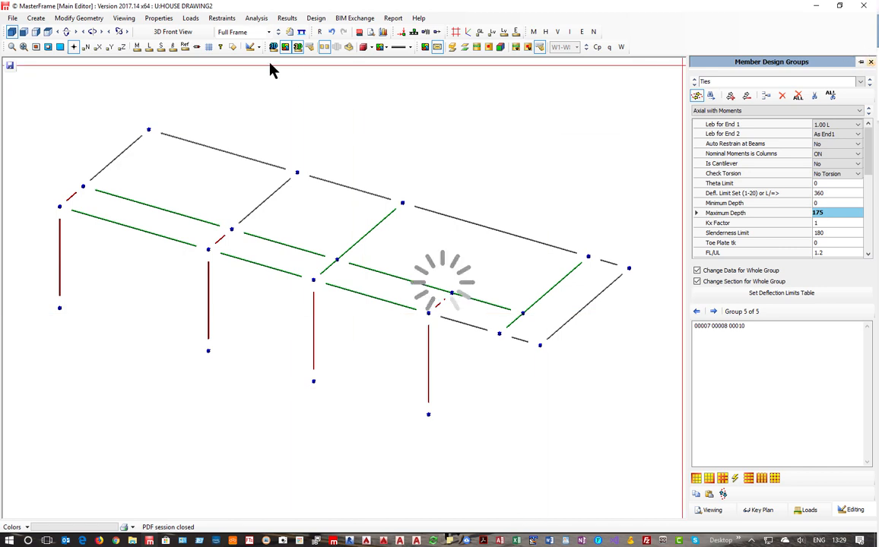
Step: Start Steel Member Design and run the analysis of all load cases as a Space Frame
{"action": "left_click", "coordinate": [314, 19]}
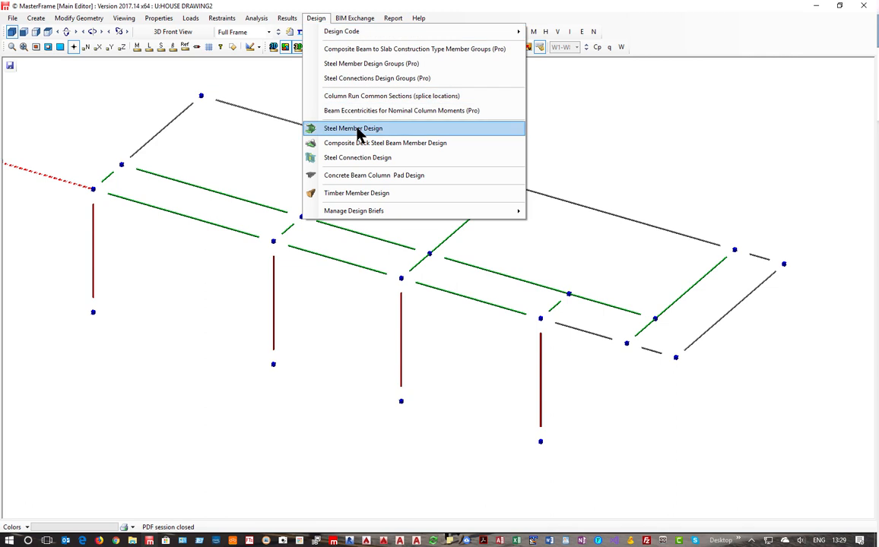
{"action": "left_click", "coordinate": [357, 129]}
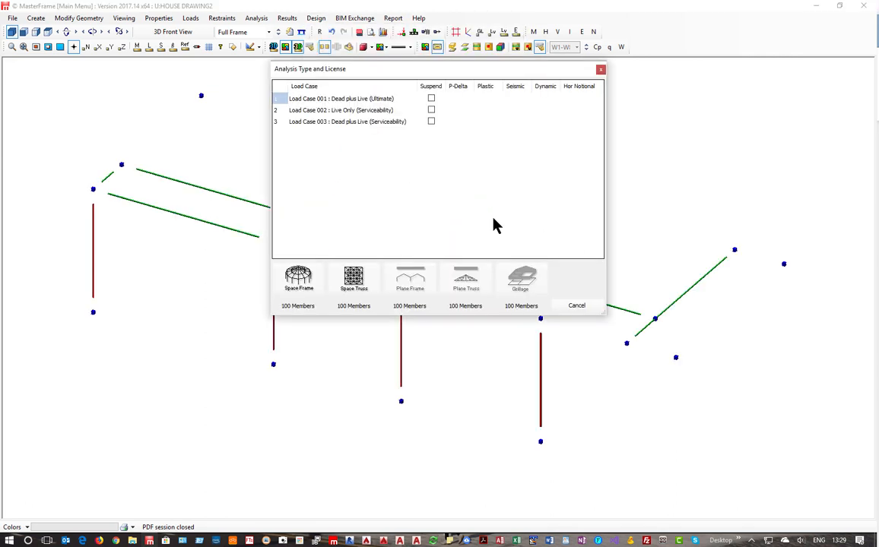
{"action": "left_click", "coordinate": [299, 279]}
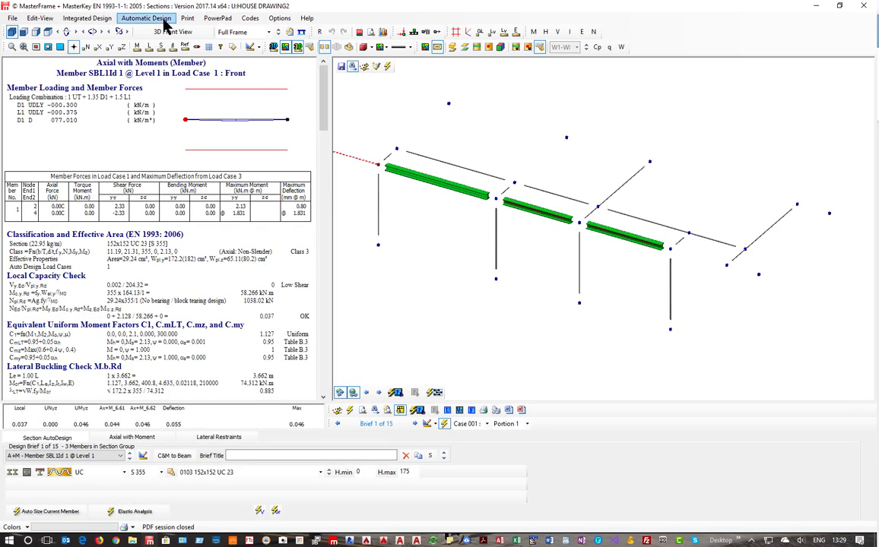
Step: Auto-size the Small Walls beam that meets the third column and check the design of the group's other beam
{"action": "left_click", "coordinate": [148, 18]}
{"action": "left_click", "coordinate": [153, 20]}
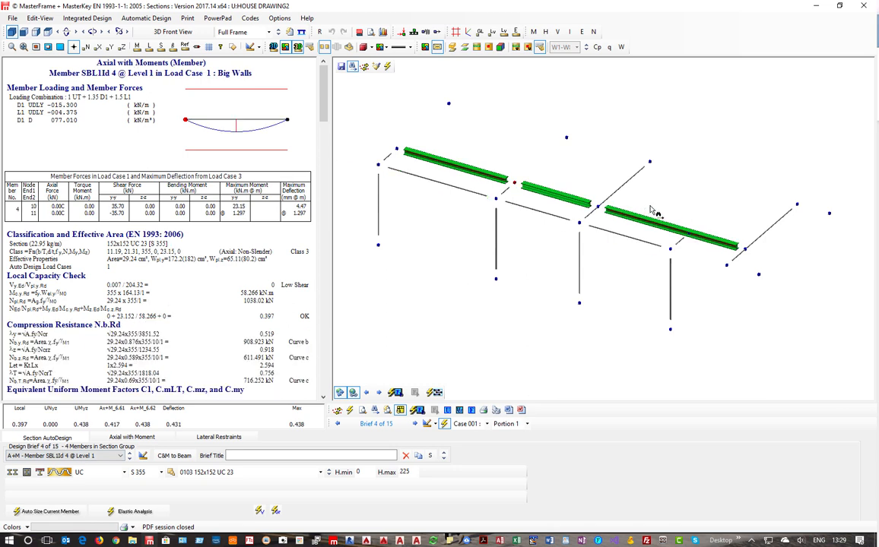
{"action": "left_click", "coordinate": [625, 190]}
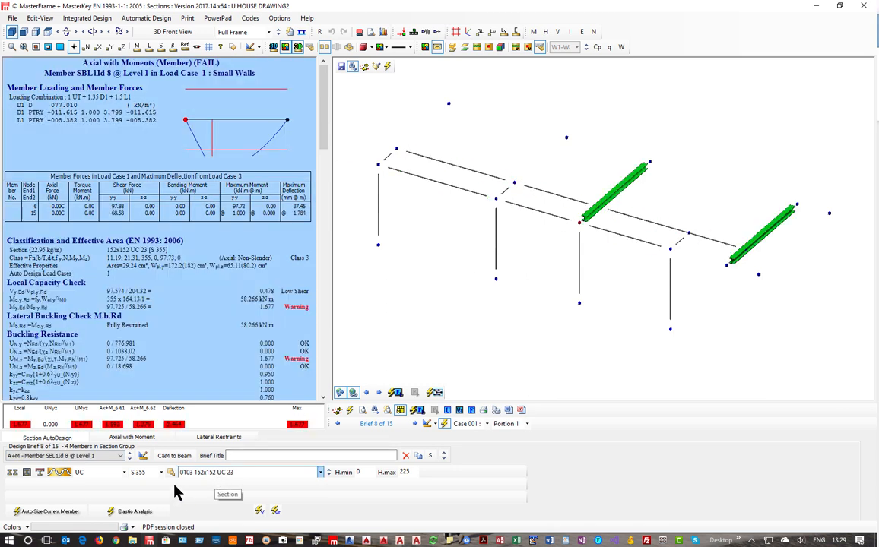
{"action": "left_click", "coordinate": [38, 514]}
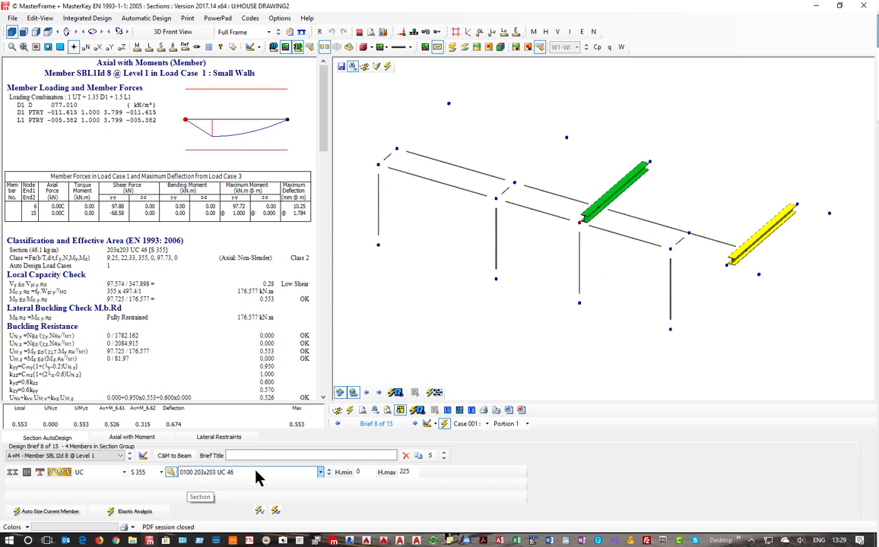
{"action": "left_click", "coordinate": [758, 243]}
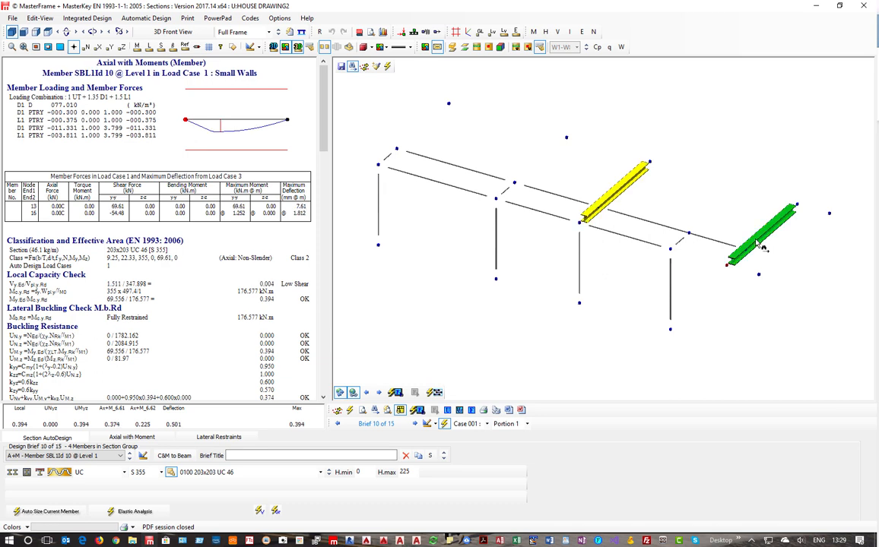
Step: Auto-size the longest beam of the Big Walls group, and try 152x152 UC 37 as the group's section
{"action": "left_click", "coordinate": [653, 227]}
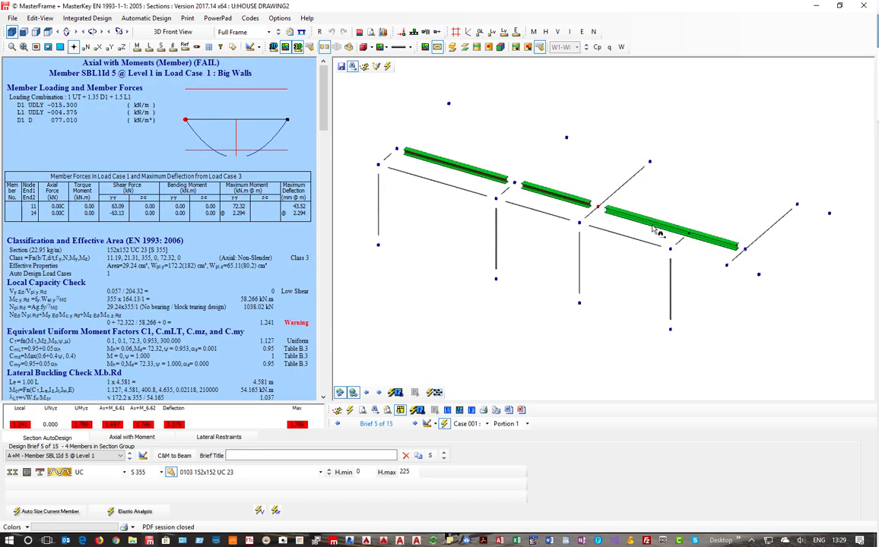
{"action": "left_click", "coordinate": [61, 513]}
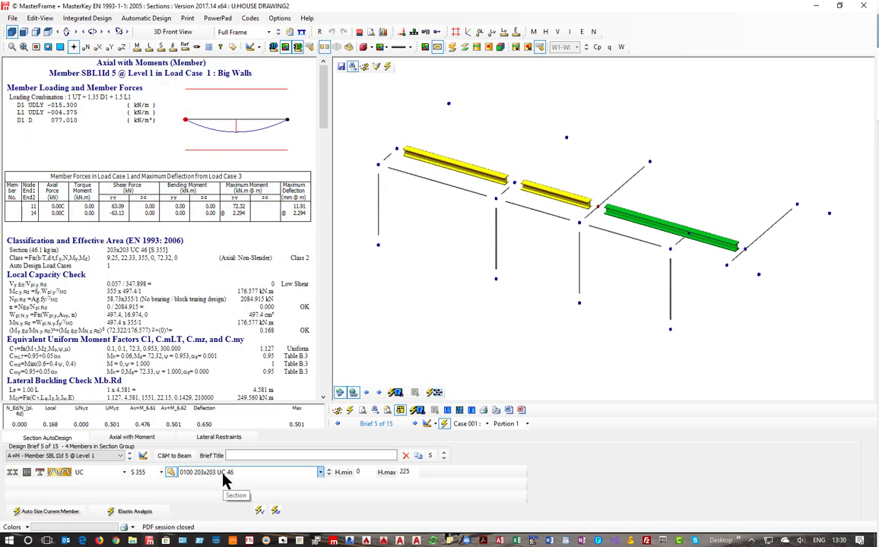
{"action": "left_click", "coordinate": [223, 476]}
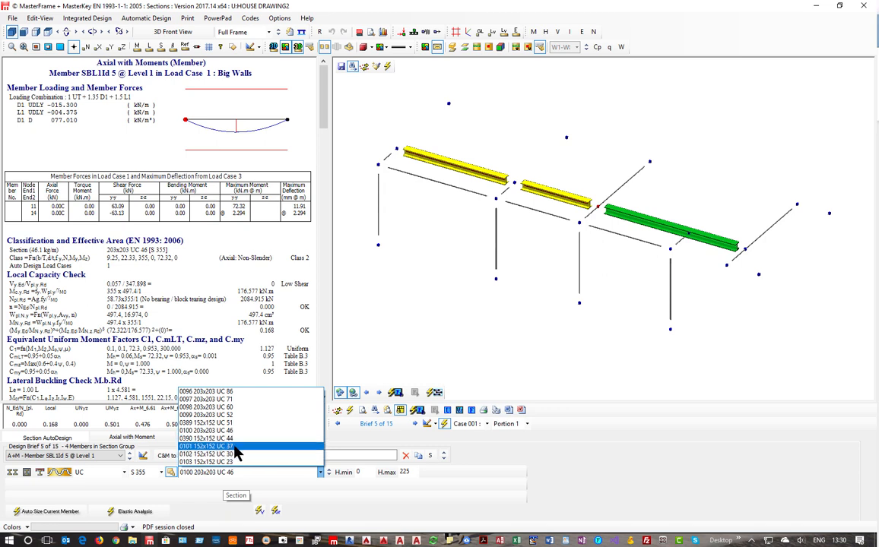
{"action": "left_click", "coordinate": [235, 448]}
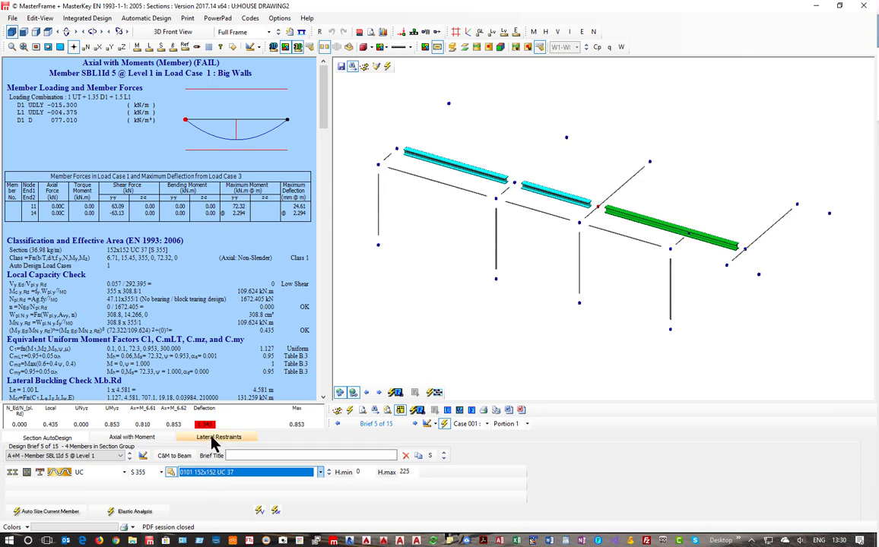
Step: Review the beam's lateral restraints and set its load application distance zg from the shear centre to 150 mm
{"action": "left_click", "coordinate": [211, 444]}
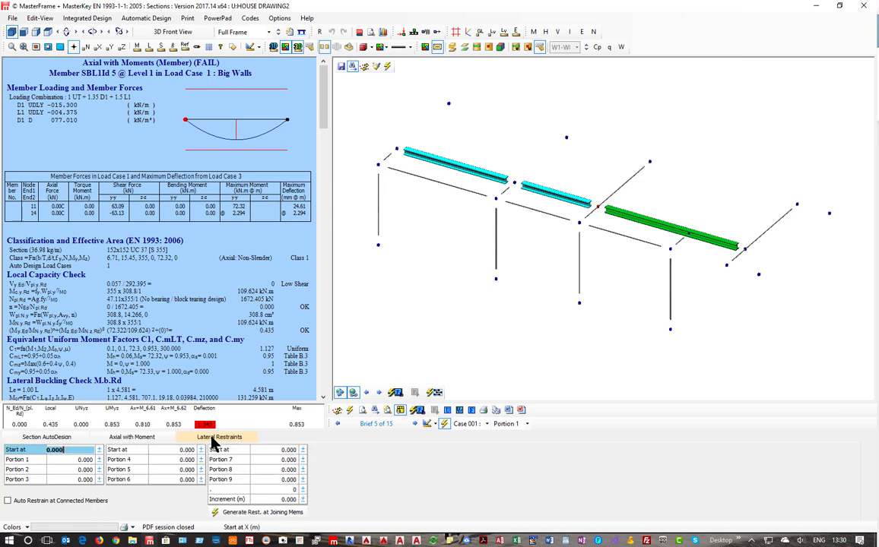
{"action": "left_click", "coordinate": [141, 440]}
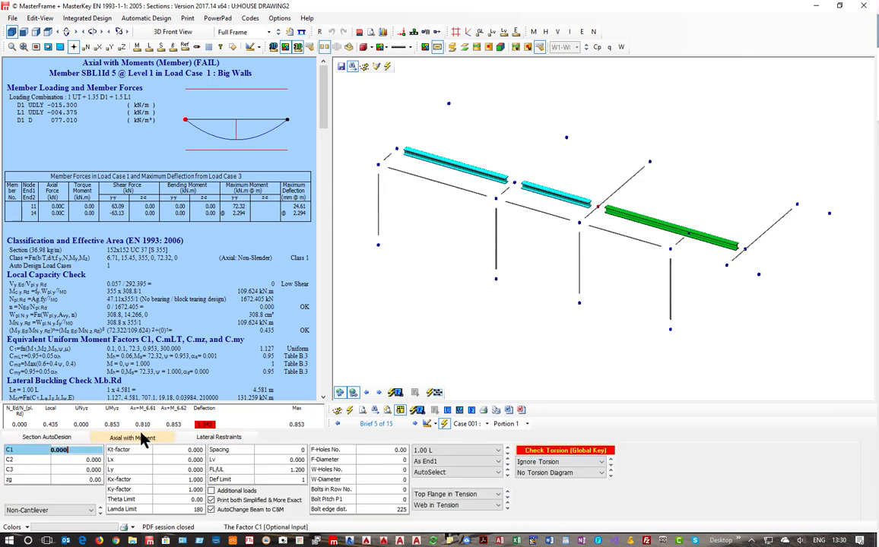
{"action": "left_click", "coordinate": [72, 482]}
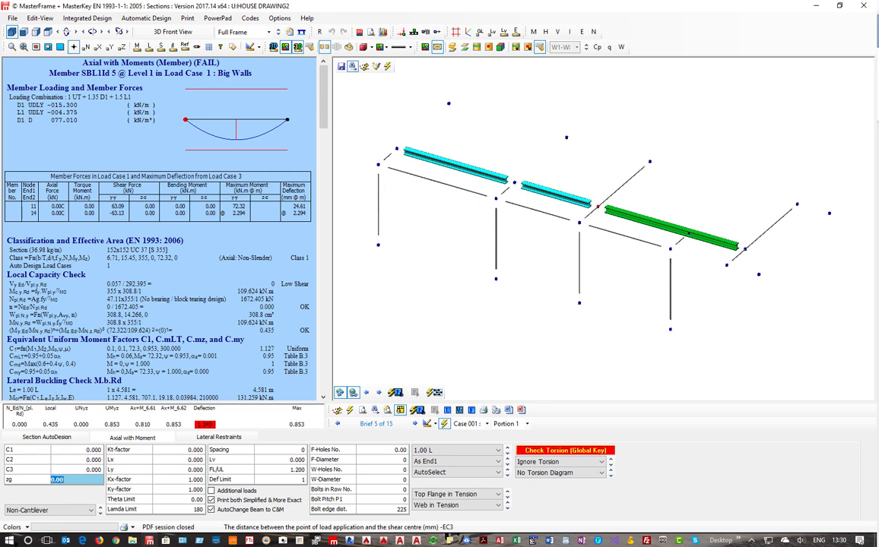
{"action": "type", "text": "1"}
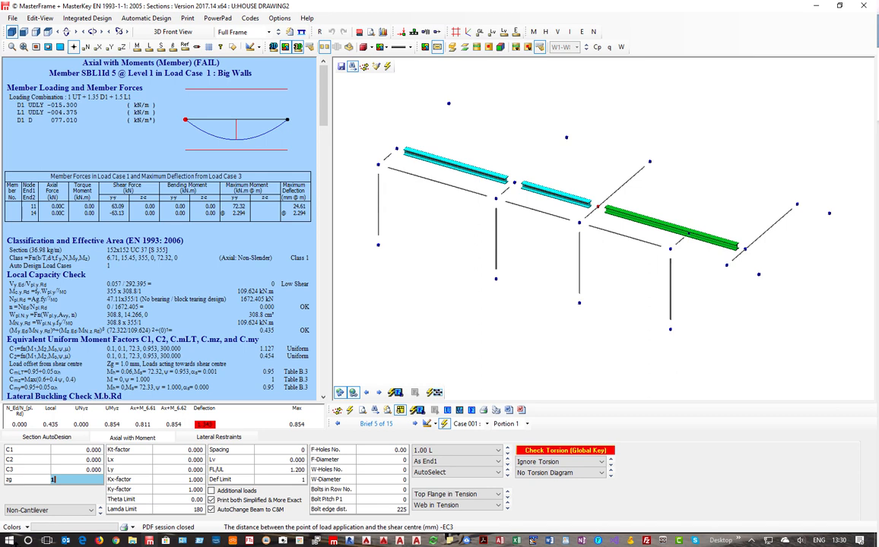
{"action": "type", "text": "50"}
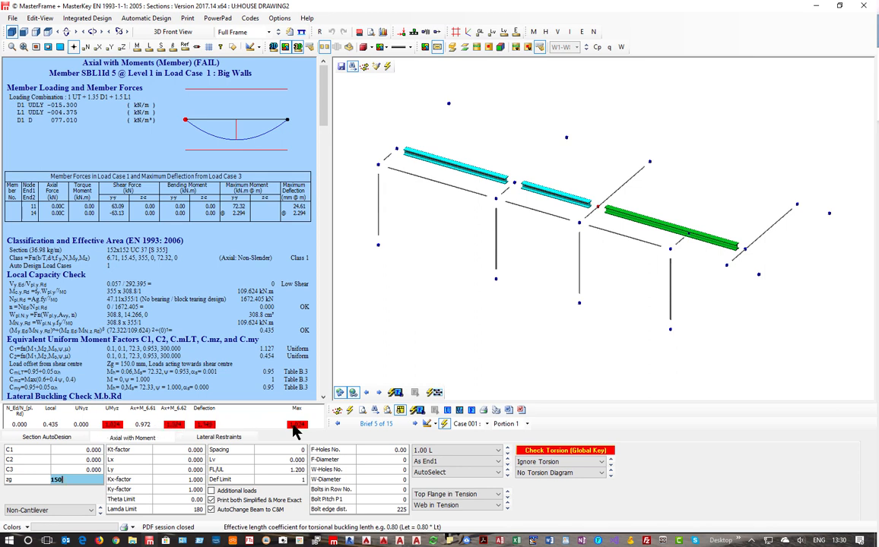
Step: Increase the Big Walls section to 203x203 UC 46 and check the other wall beams
{"action": "left_click", "coordinate": [70, 437]}
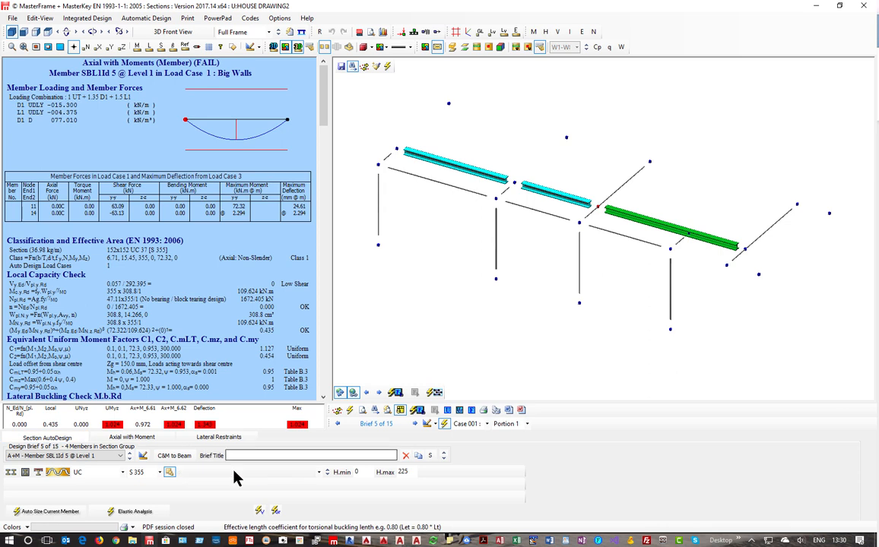
{"action": "left_click", "coordinate": [328, 472]}
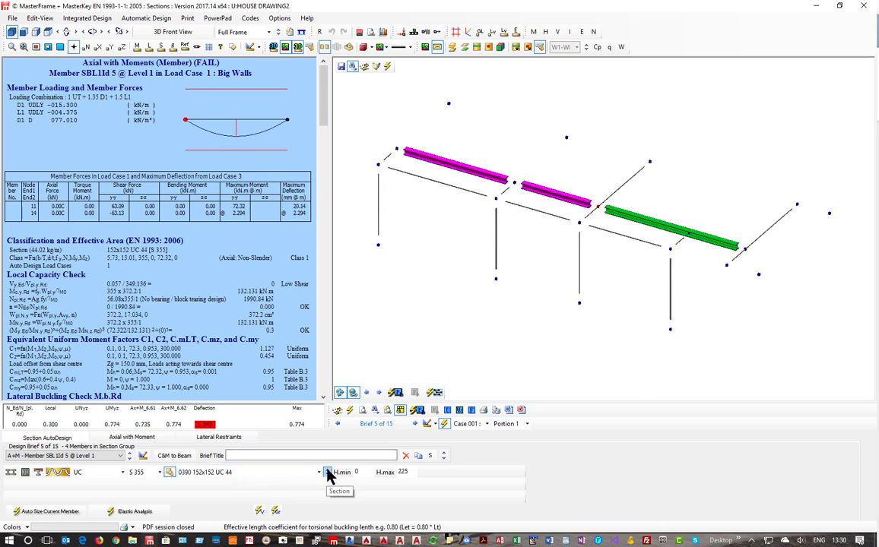
{"action": "left_click", "coordinate": [328, 473]}
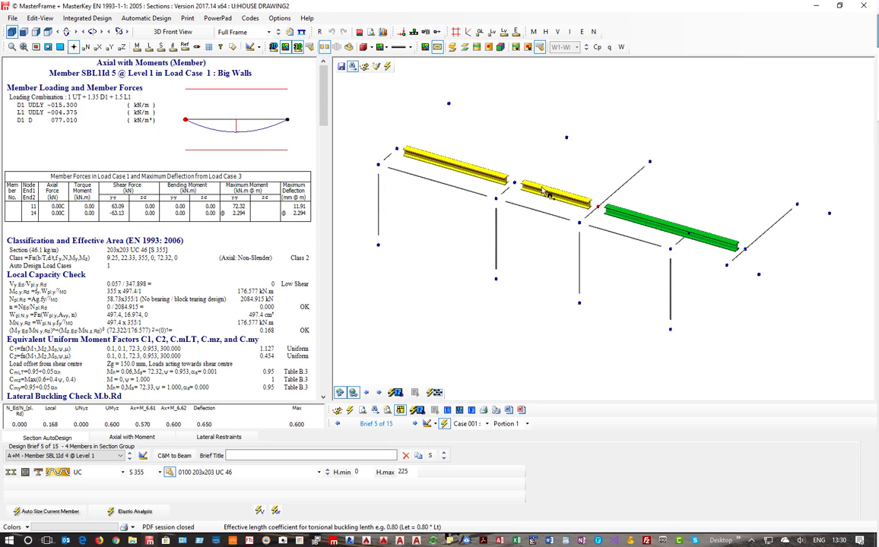
{"action": "left_click", "coordinate": [493, 175]}
{"action": "left_click", "coordinate": [437, 158]}
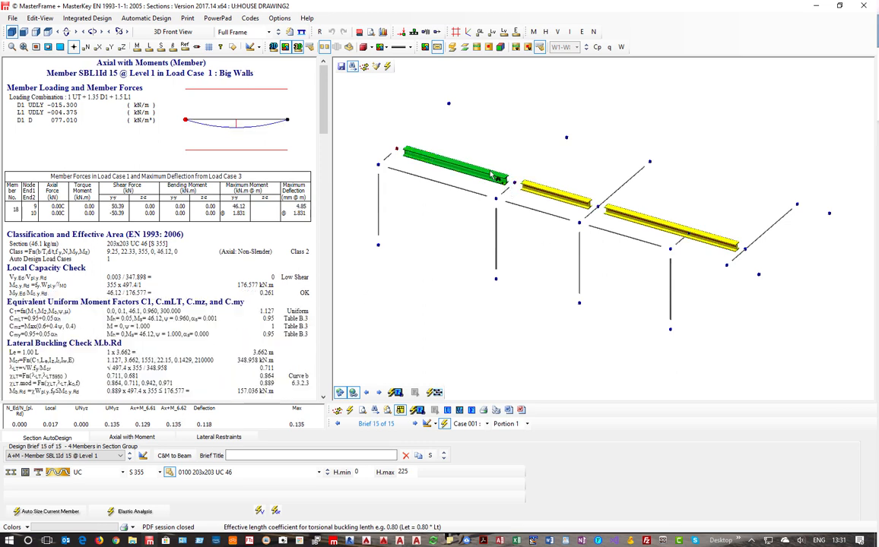
{"action": "left_click", "coordinate": [627, 190]}
Step: Change the Front beams' section type to UB, using the 152x89 UB 16 section
{"action": "left_click", "coordinate": [617, 237]}
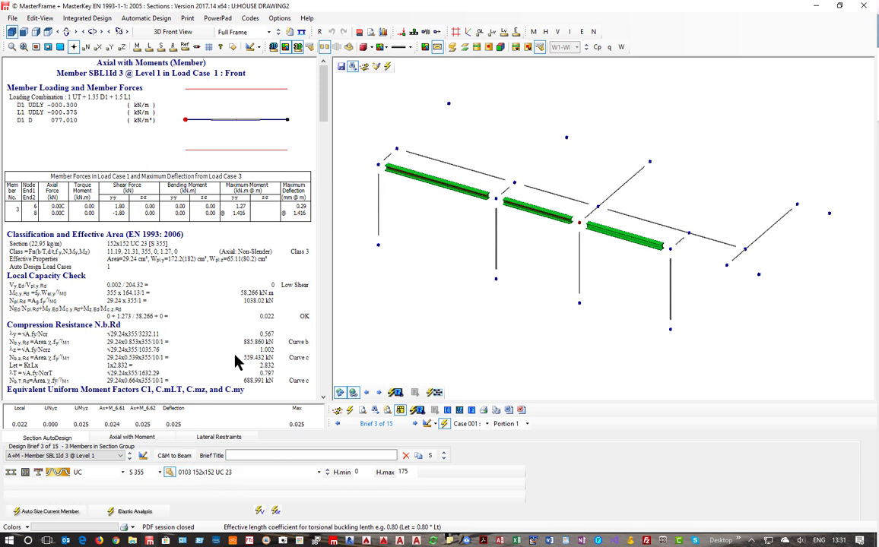
{"action": "left_click", "coordinate": [90, 473]}
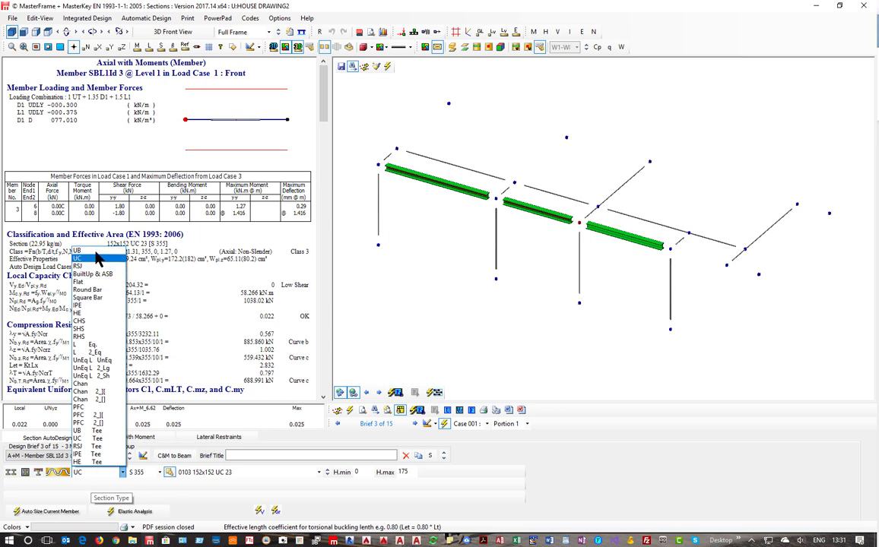
{"action": "left_click", "coordinate": [85, 251]}
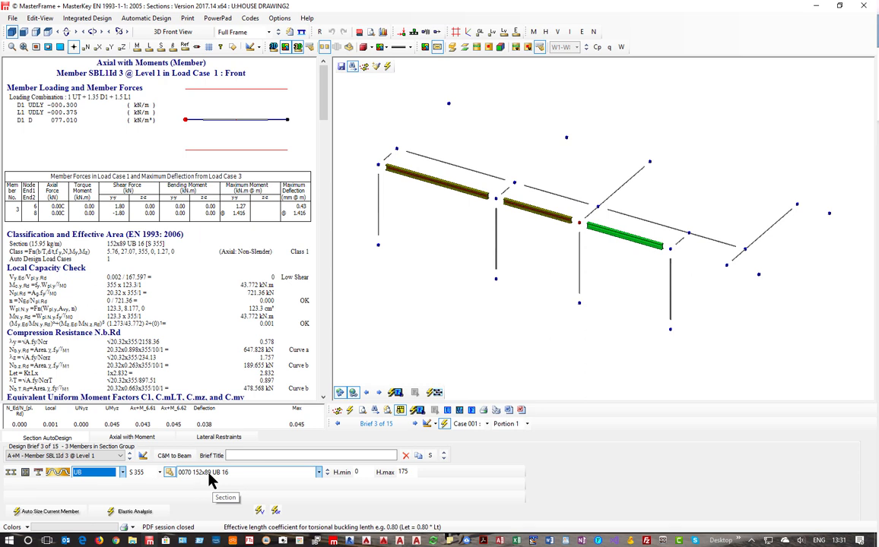
{"action": "left_click", "coordinate": [208, 474]}
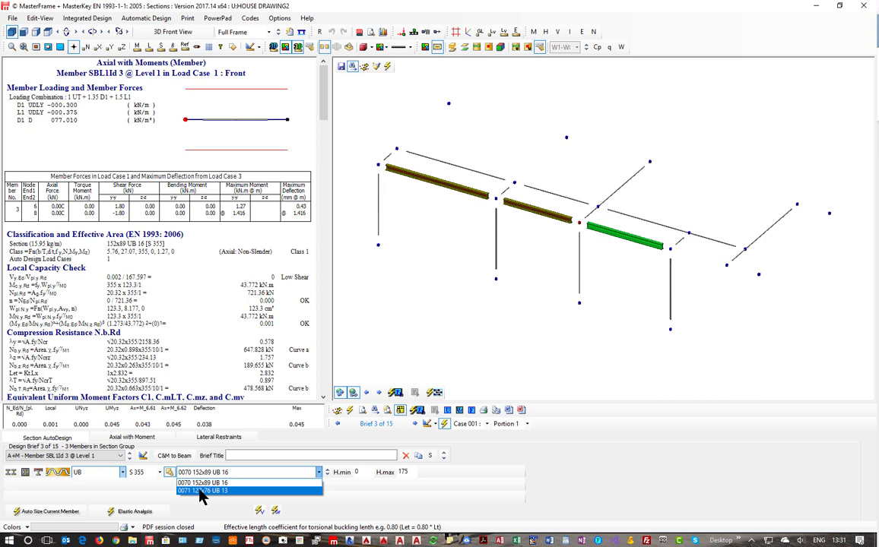
{"action": "key", "text": "Escape"}
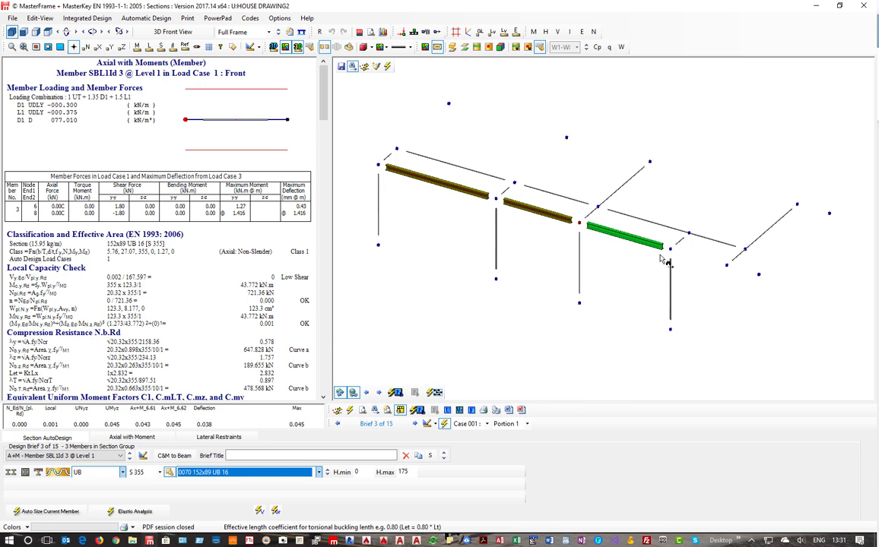
Step: Check the individual columns and, working from the third one, set the Columns group's section to 120x120x4 SHS 14.4
{"action": "left_click", "coordinate": [378, 206]}
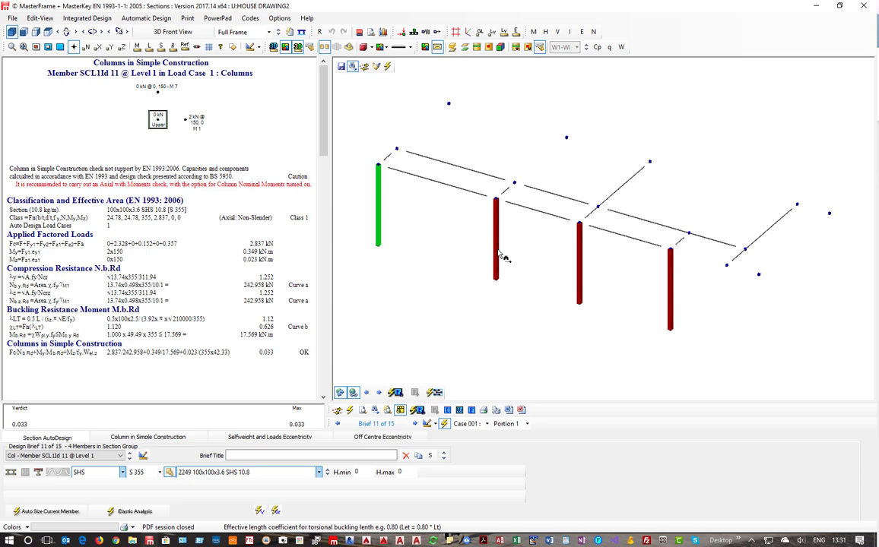
{"action": "left_click", "coordinate": [498, 254]}
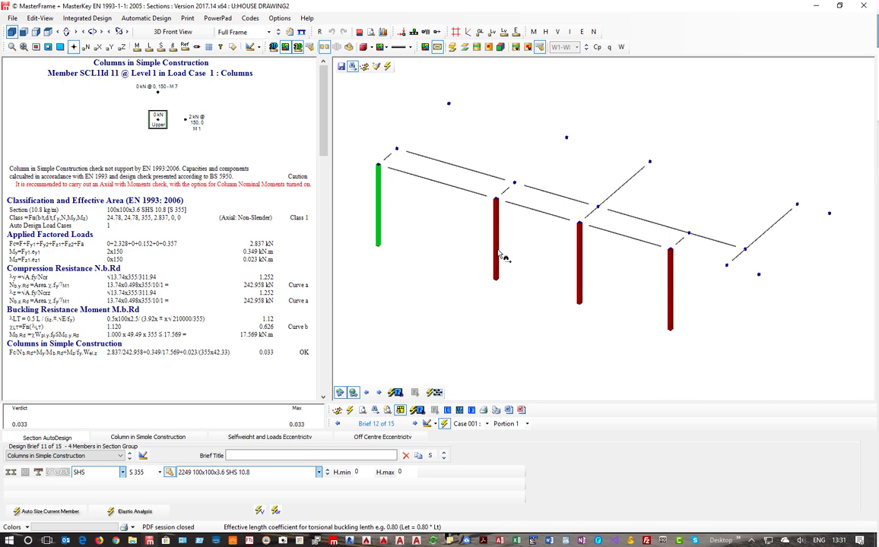
{"action": "left_click", "coordinate": [582, 283]}
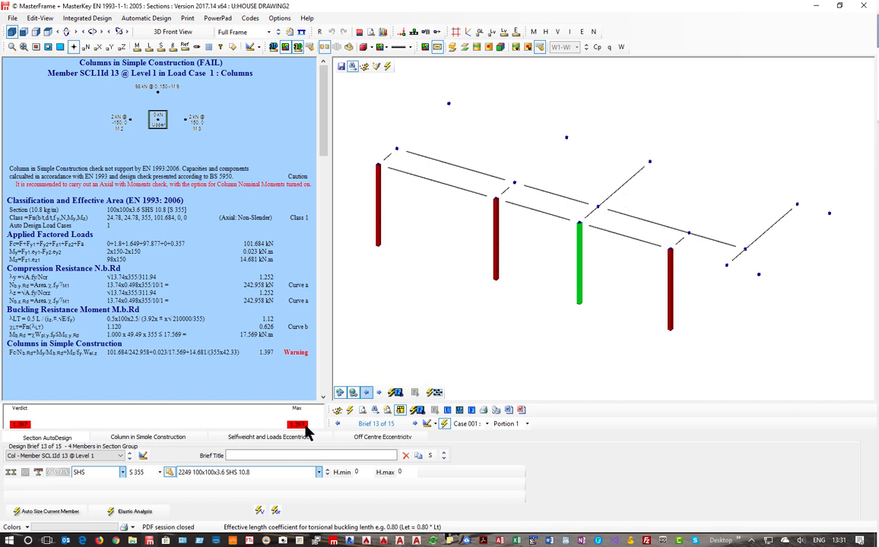
{"action": "left_click", "coordinate": [326, 473]}
{"action": "left_click", "coordinate": [327, 473]}
{"action": "left_click", "coordinate": [327, 473]}
{"action": "left_click", "coordinate": [327, 473]}
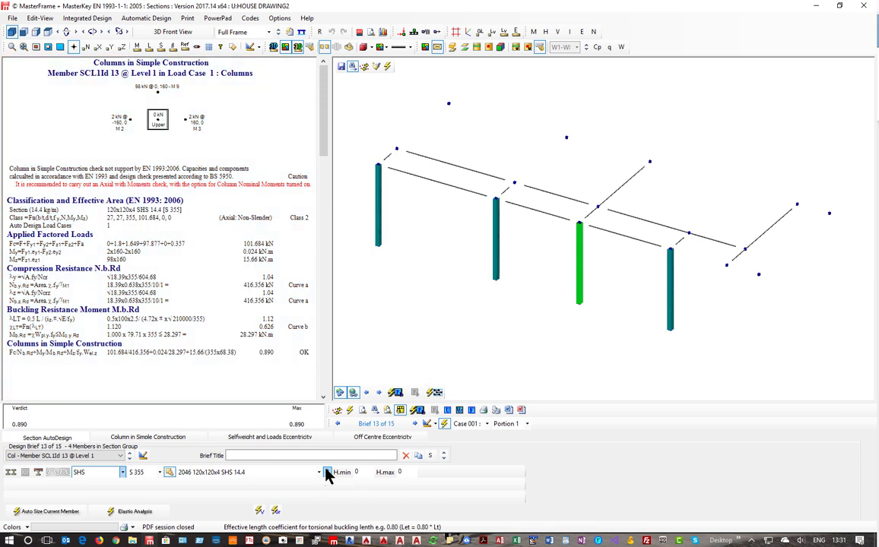
{"action": "left_click", "coordinate": [327, 473]}
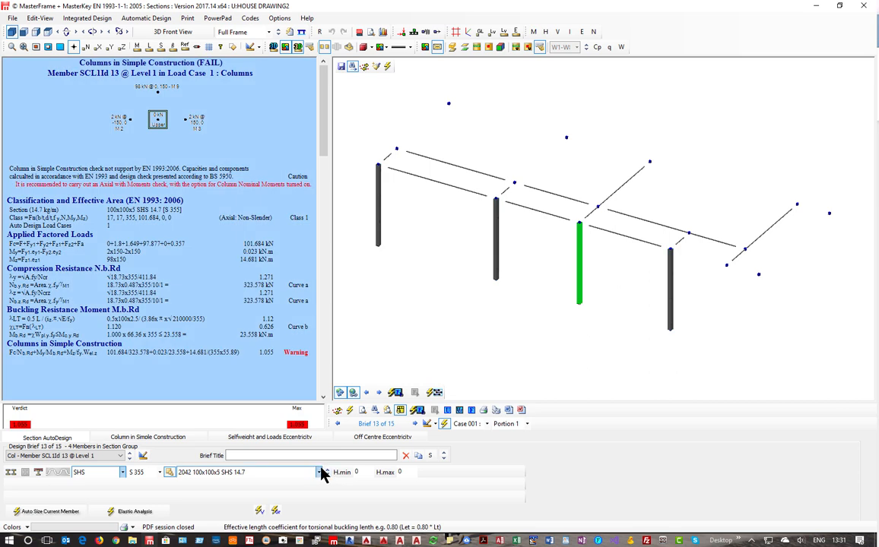
{"action": "left_click", "coordinate": [327, 473]}
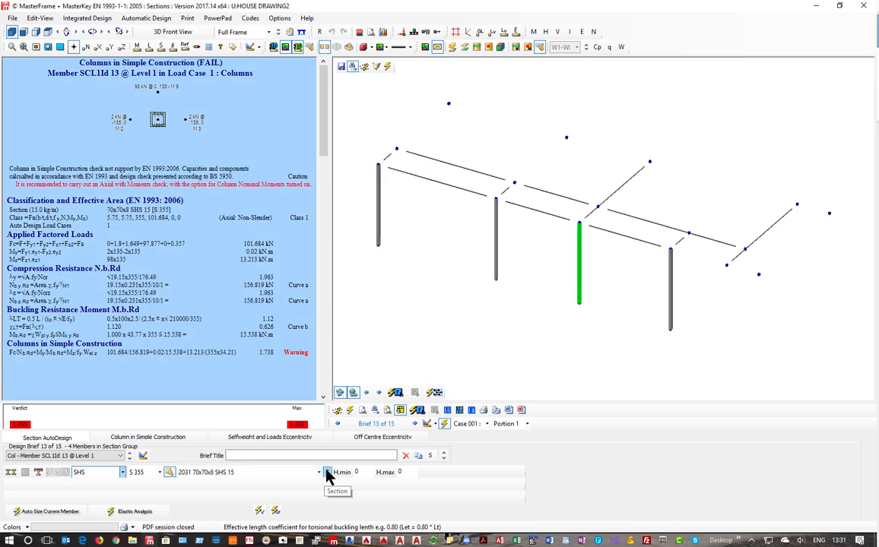
{"action": "left_click", "coordinate": [327, 473]}
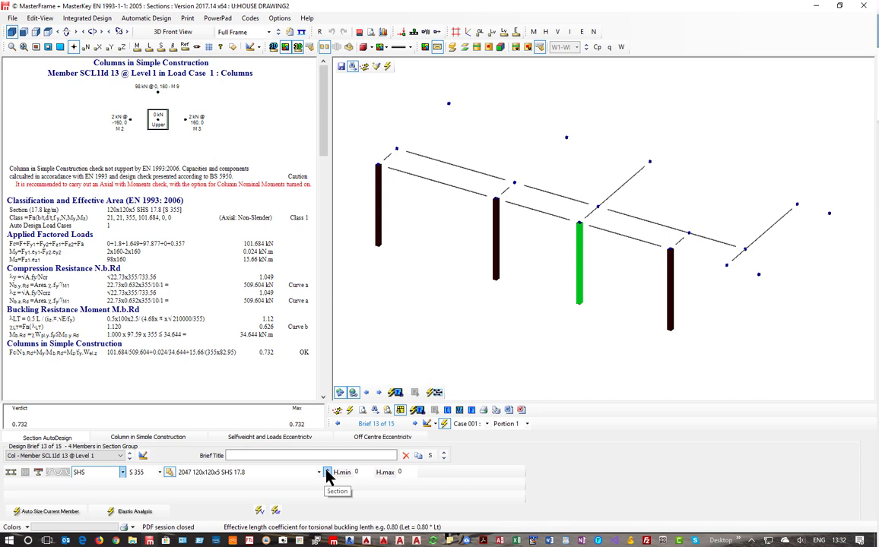
{"action": "left_click", "coordinate": [327, 474]}
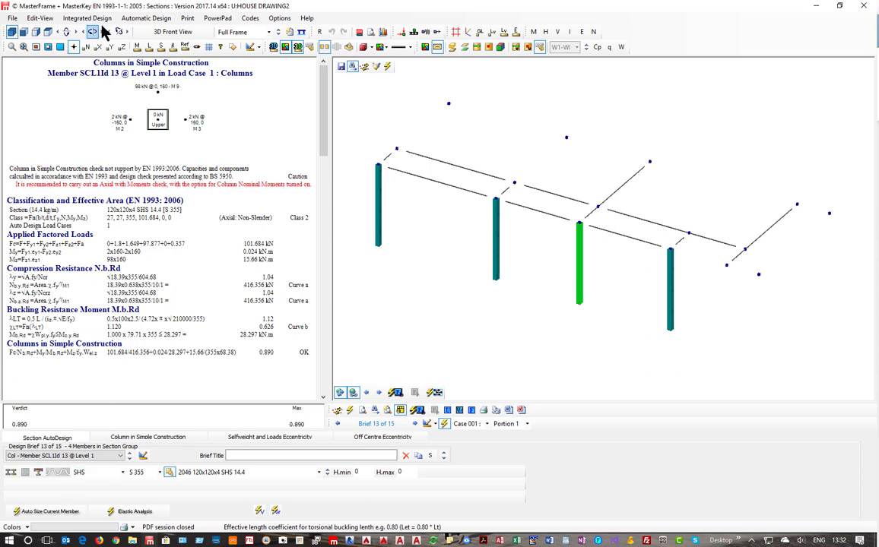
Step: Open the section depth, width and thickness limits and set the square hollow sections' minimum thickness to 5 mm
{"action": "left_click", "coordinate": [144, 18]}
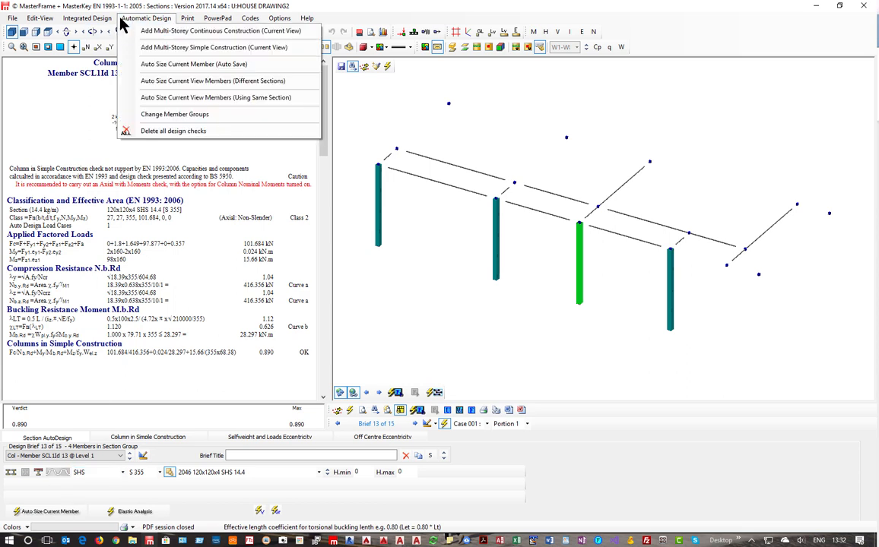
{"action": "mouse_move", "coordinate": [86, 19]}
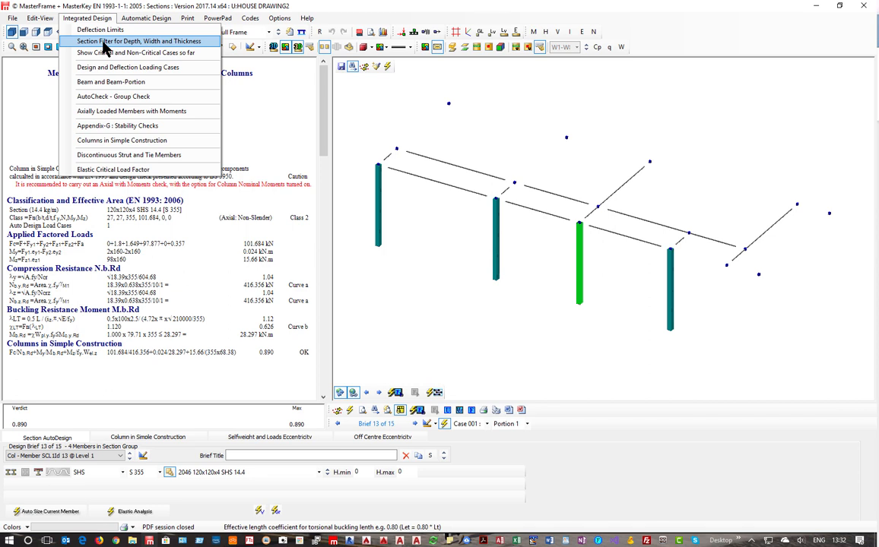
{"action": "left_click", "coordinate": [102, 42]}
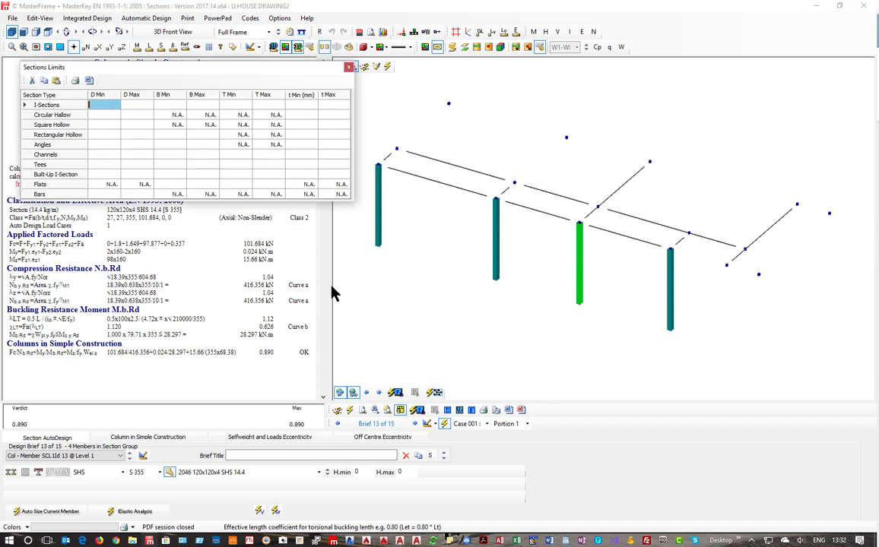
{"action": "left_click", "coordinate": [102, 124]}
{"action": "key", "text": "Right"}
{"action": "key", "text": "Right"}
{"action": "key", "text": "Right"}
{"action": "key", "text": "Right"}
{"action": "key", "text": "Right"}
{"action": "key", "text": "Right"}
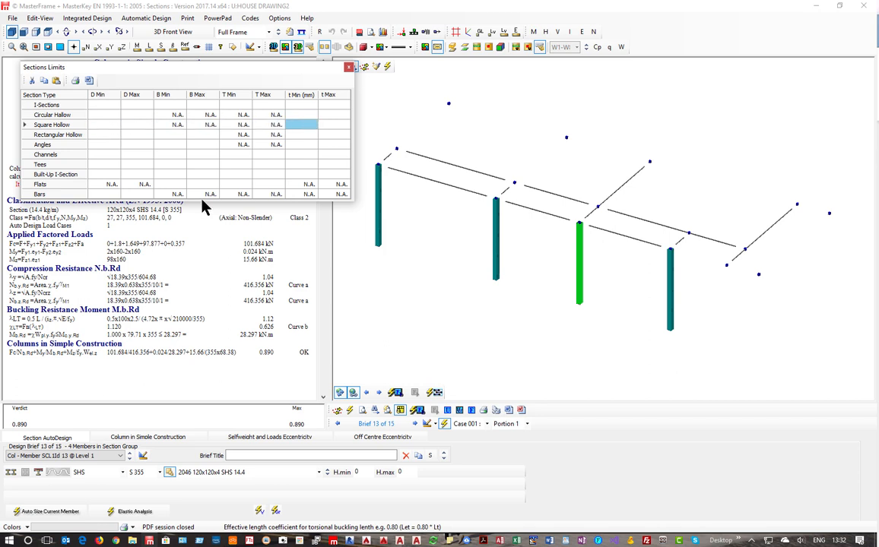
{"action": "type", "text": "5"}
{"action": "key", "text": "Up"}
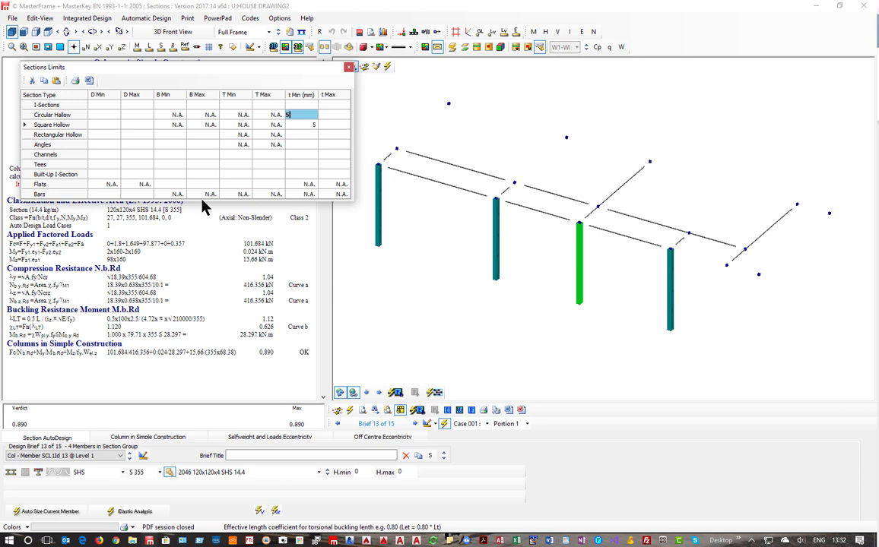
Step: Set the minimum thickness of the circular and rectangular hollow sections to 5 mm and close the section limits
{"action": "type", "text": "5"}
{"action": "key", "text": "Down"}
{"action": "key", "text": "Down"}
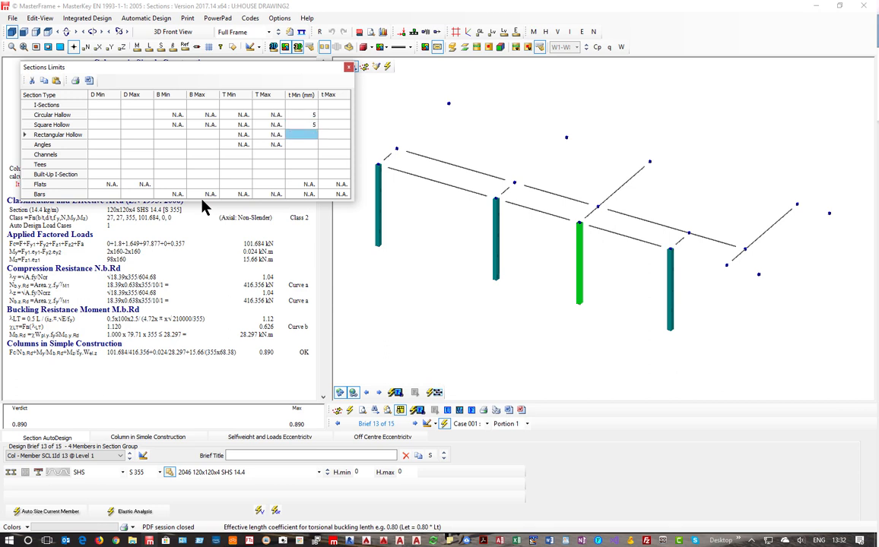
{"action": "type", "text": "5"}
{"action": "key", "text": "Down"}
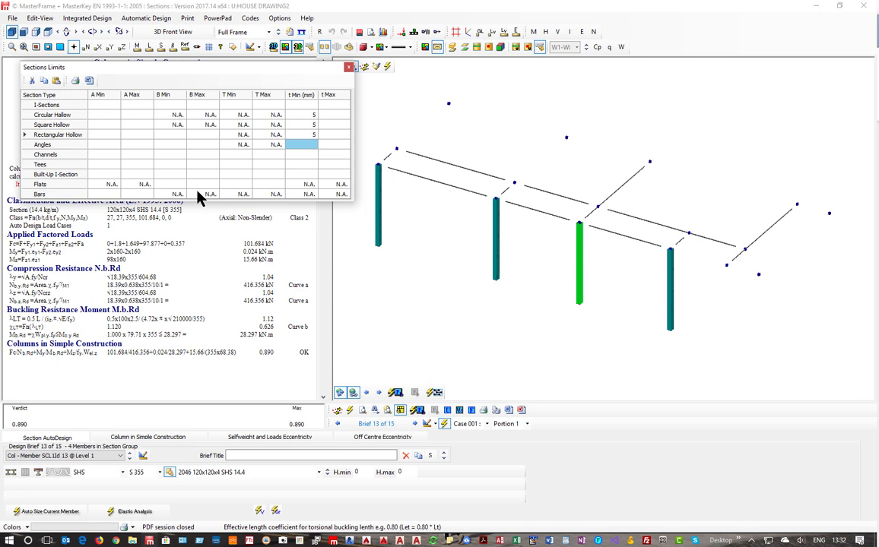
{"action": "left_click", "coordinate": [349, 68]}
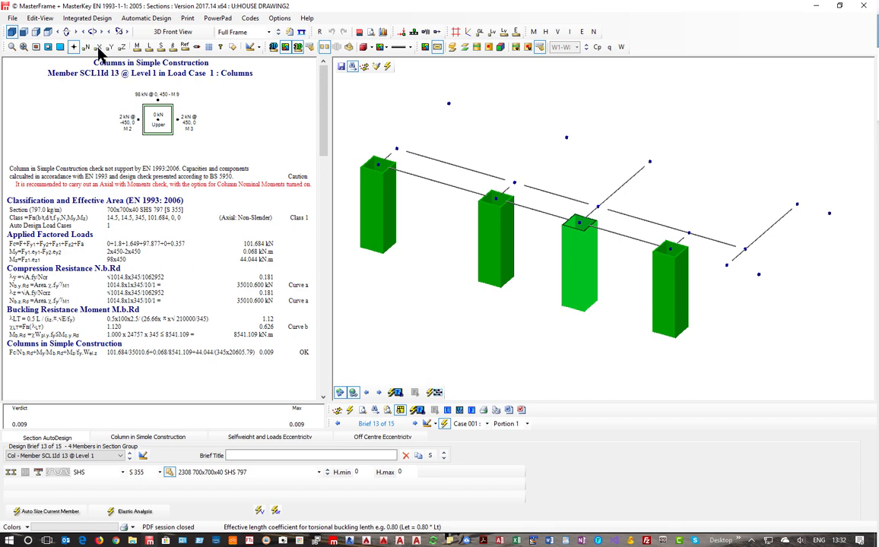
Step: Review the minimum thickness limits entered for the hollow sections
{"action": "left_click", "coordinate": [82, 19]}
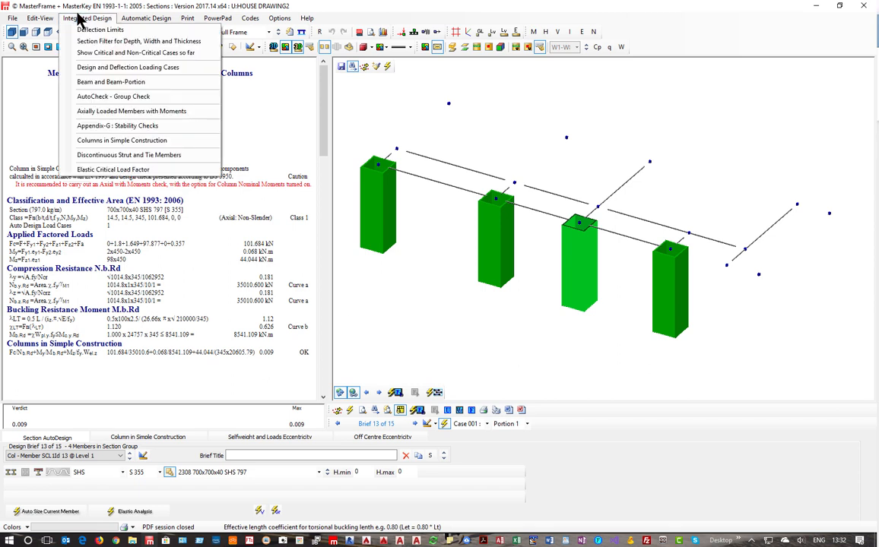
{"action": "left_click", "coordinate": [105, 42]}
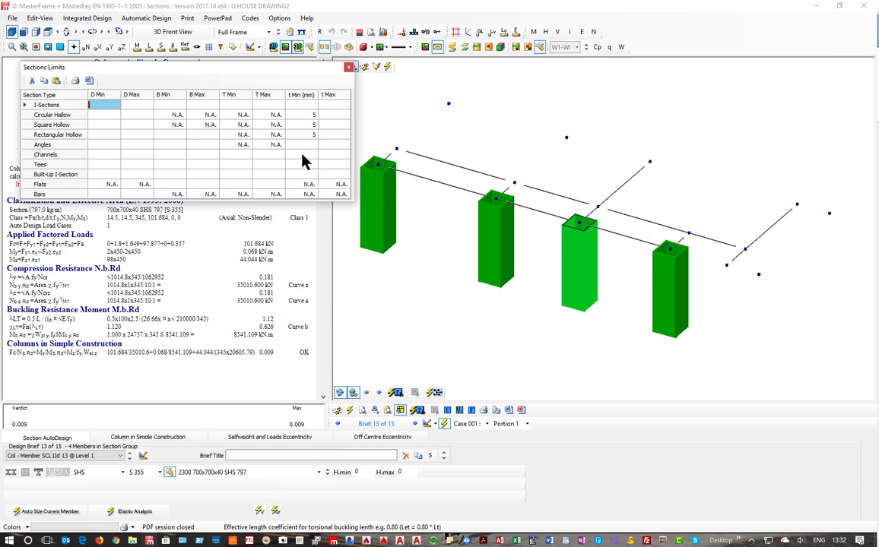
{"action": "left_click", "coordinate": [348, 69]}
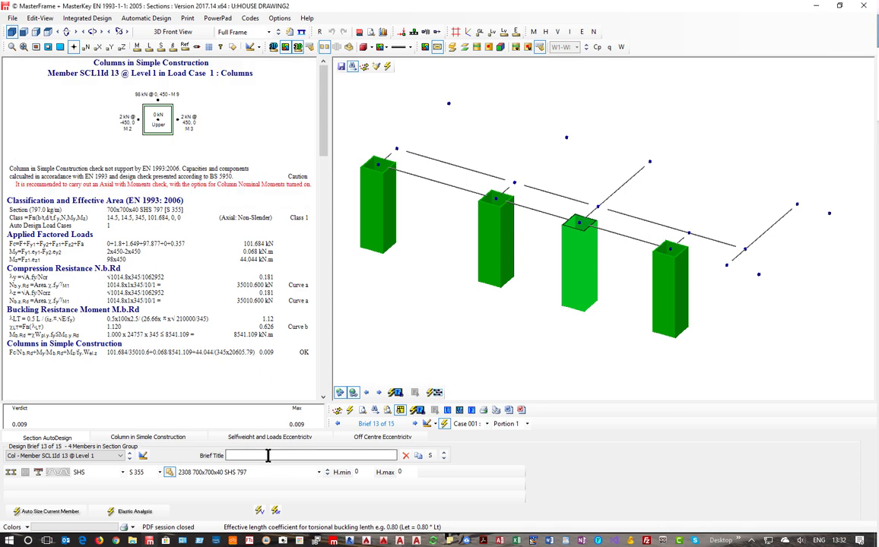
Step: Auto-size the third column starting from the 40x40x5 SHS, and increase the Columns section to 100x100x6 SHS 17.4
{"action": "left_click", "coordinate": [319, 472]}
{"action": "scroll", "coordinate": [270, 380], "scroll_direction": "down", "scroll_amount": 20}
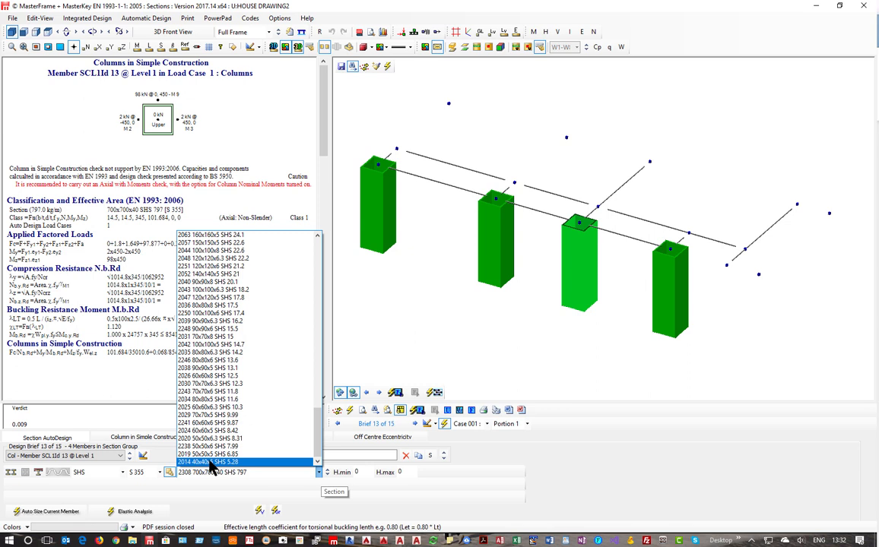
{"action": "left_click", "coordinate": [211, 462]}
{"action": "left_click", "coordinate": [51, 515]}
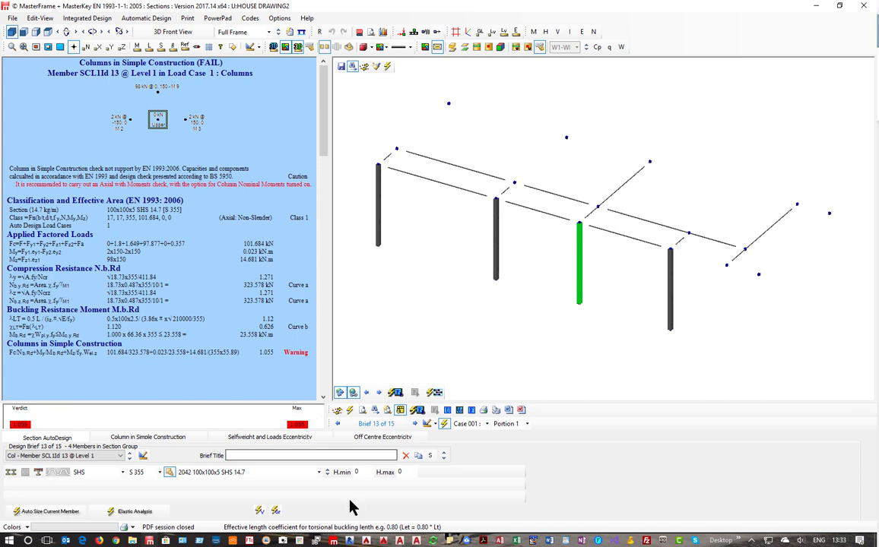
{"action": "left_click", "coordinate": [327, 472]}
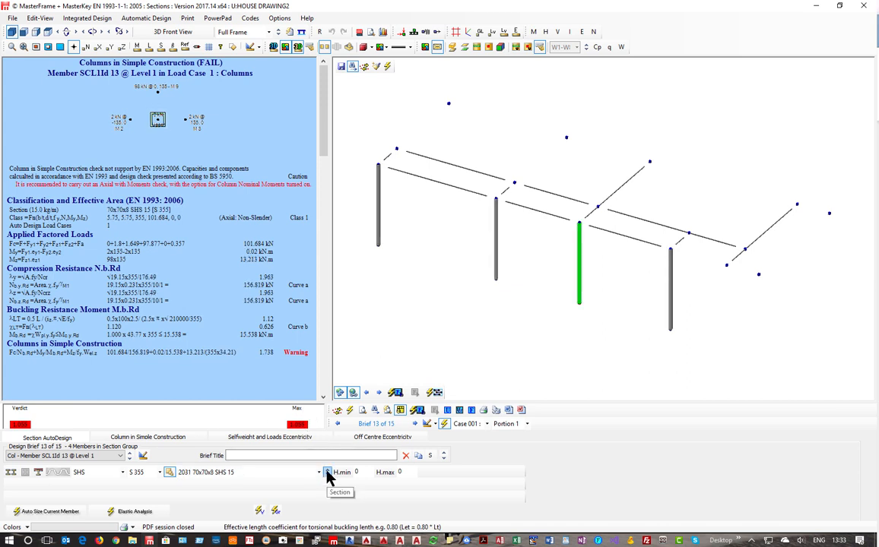
{"action": "left_click", "coordinate": [328, 472]}
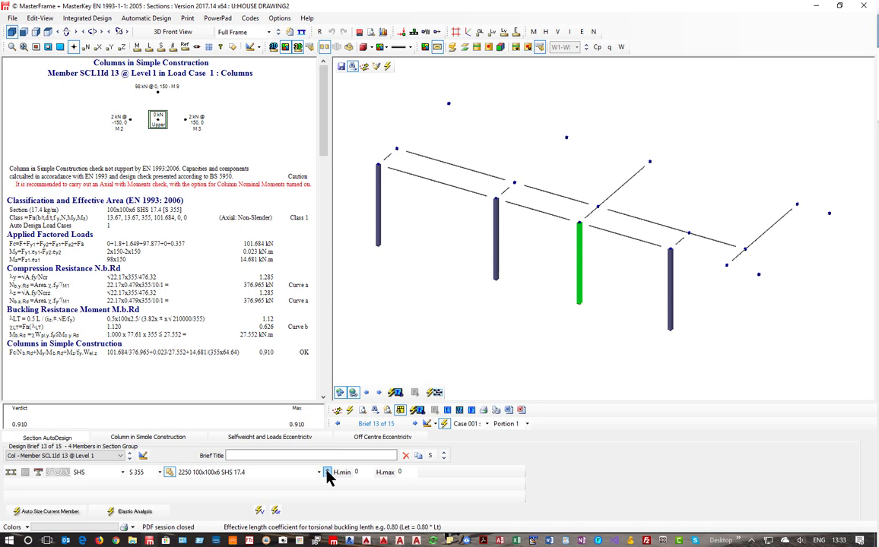
Step: Check the simple construction design results of each of the four columns, finishing on the third one
{"action": "left_click", "coordinate": [671, 297]}
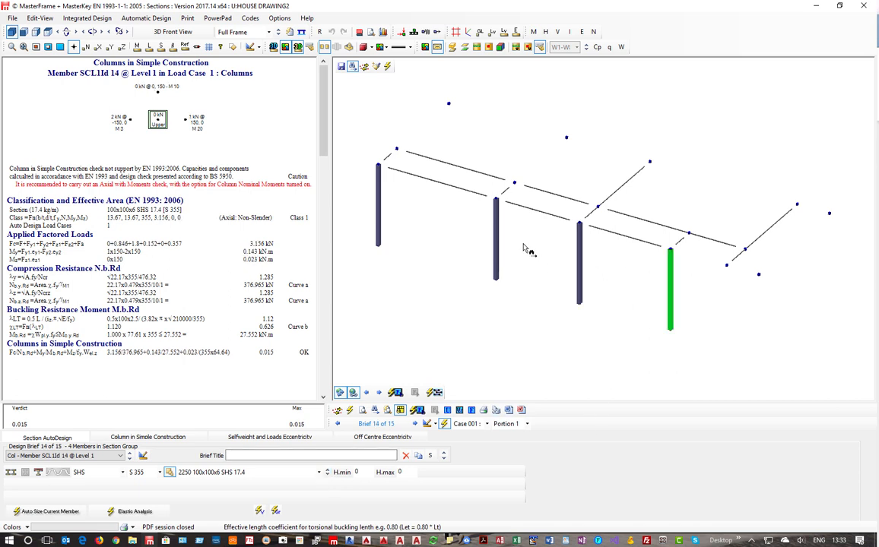
{"action": "left_click", "coordinate": [499, 234]}
{"action": "left_click", "coordinate": [379, 204]}
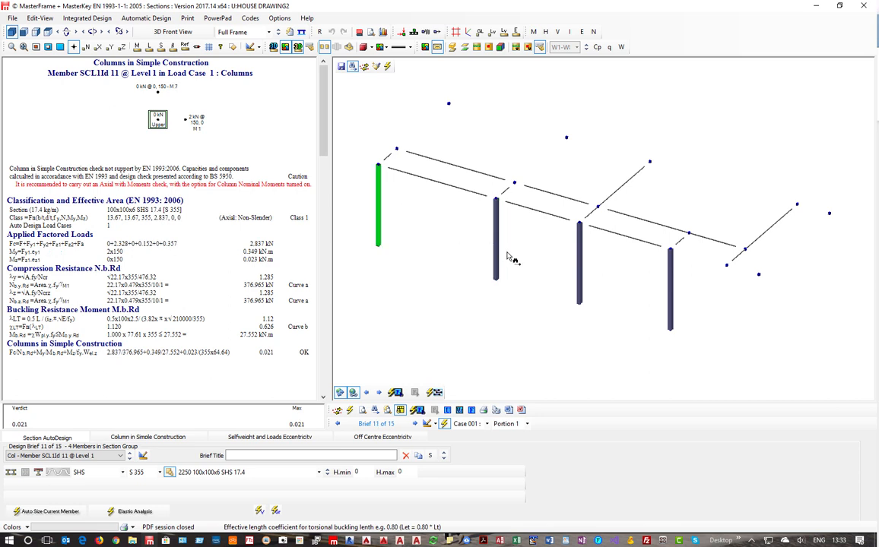
{"action": "left_click", "coordinate": [496, 251]}
{"action": "left_click", "coordinate": [580, 277]}
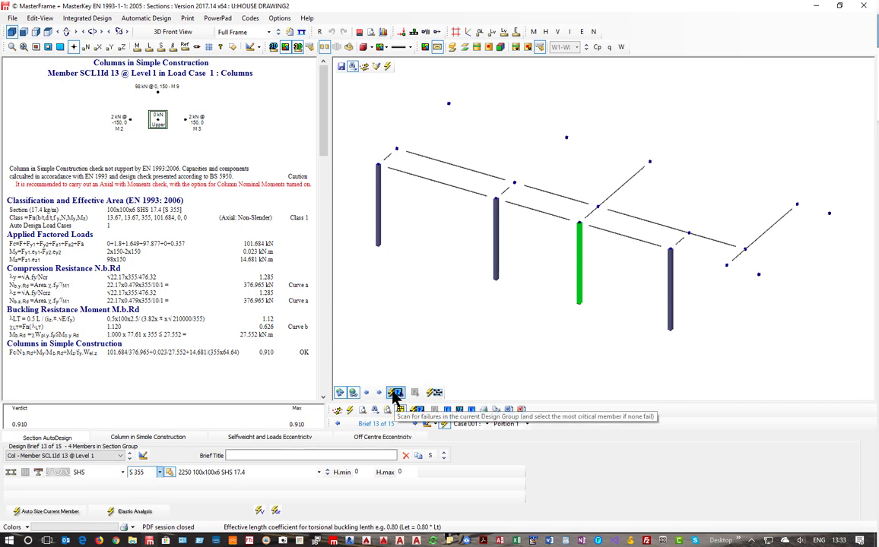
Step: Display the group auto-design tools and scan the current design group for failures
{"action": "left_click", "coordinate": [351, 411]}
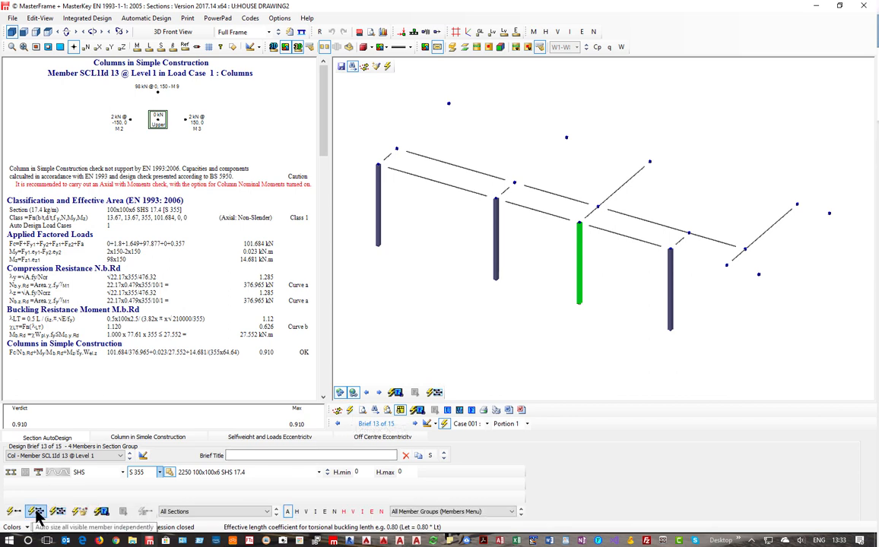
{"action": "left_click", "coordinate": [395, 393]}
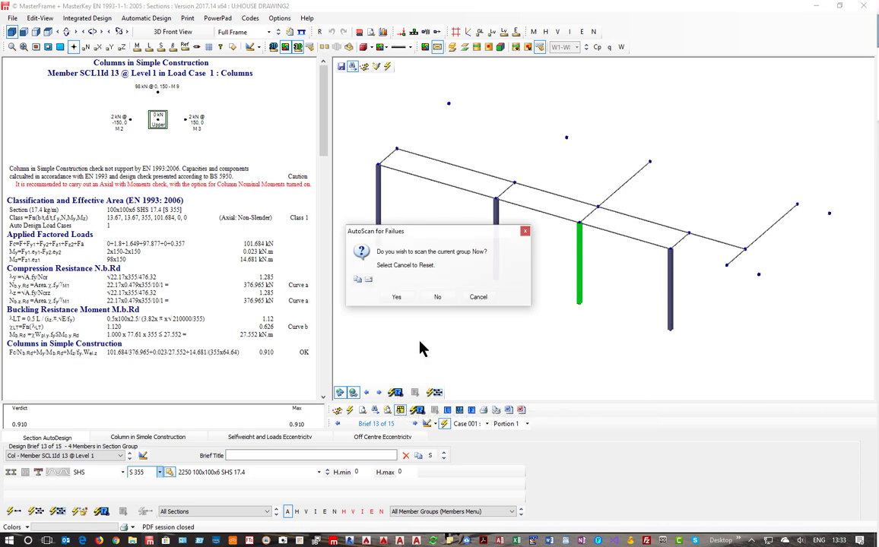
{"action": "left_click", "coordinate": [395, 297]}
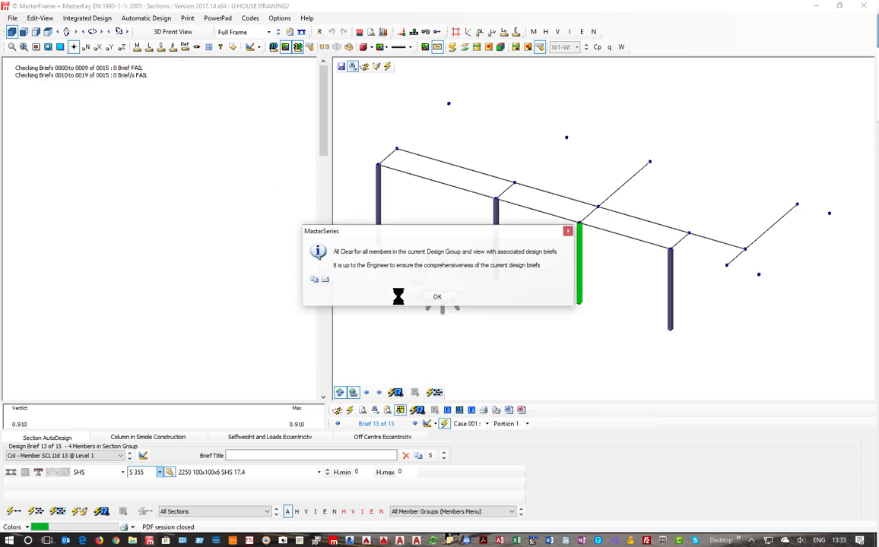
{"action": "left_click", "coordinate": [441, 302]}
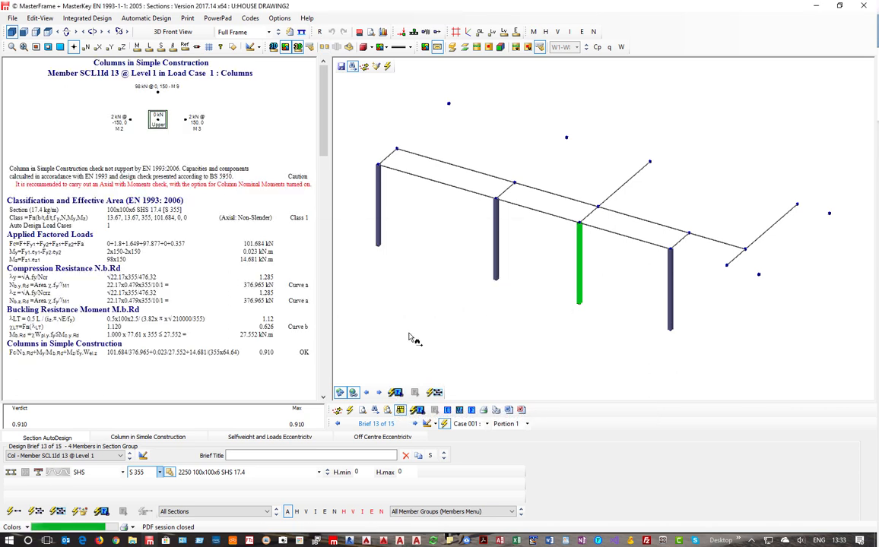
Step: Re-analyse the frame with the new sections and scan all members in the current view for failures
{"action": "left_click", "coordinate": [81, 513]}
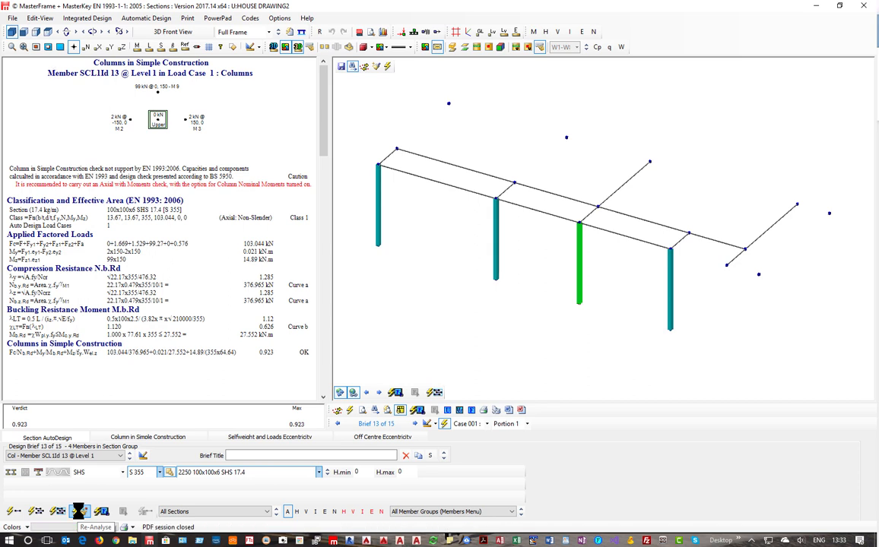
{"action": "left_click", "coordinate": [99, 512]}
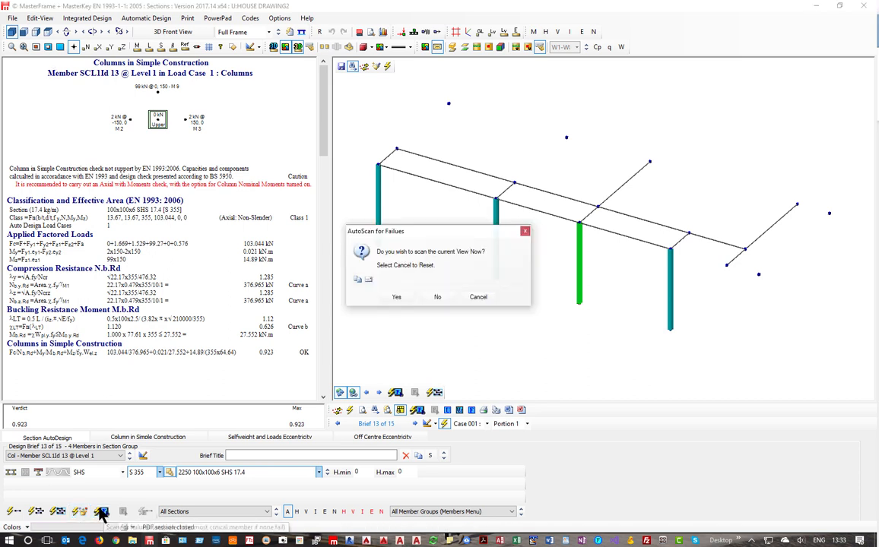
{"action": "left_click", "coordinate": [396, 297]}
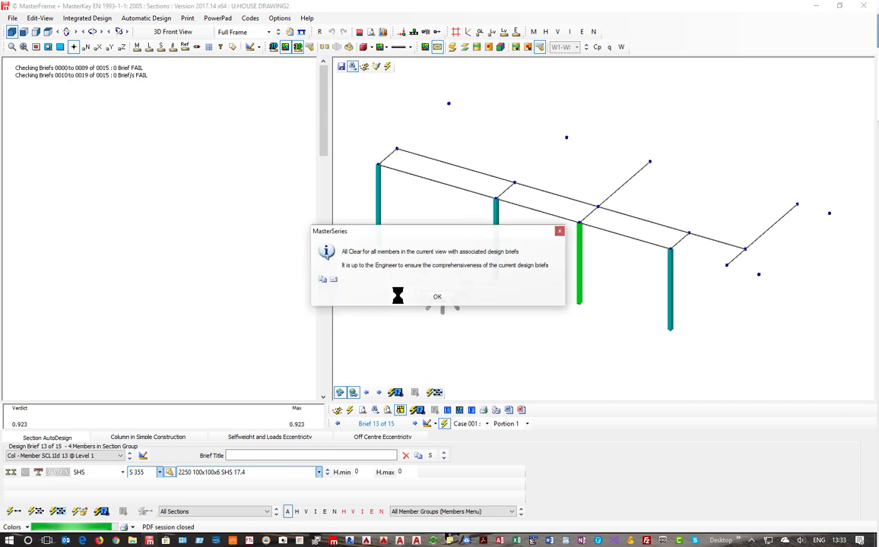
{"action": "left_click", "coordinate": [438, 298]}
Step: With utilisation ratios displayed, change the Ties' section type to UB, using 152x89 UB 16, and leave the design saving section sizes and grades
{"action": "left_click", "coordinate": [447, 410]}
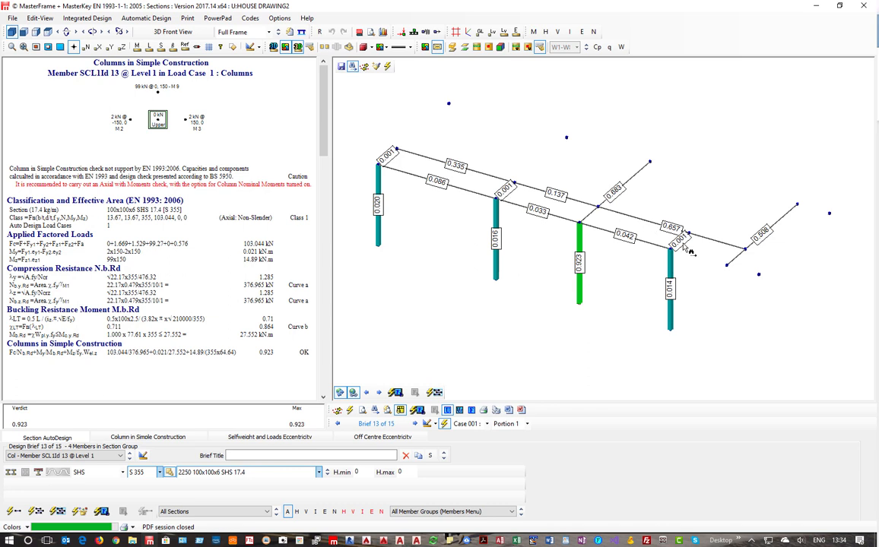
{"action": "left_click", "coordinate": [510, 194]}
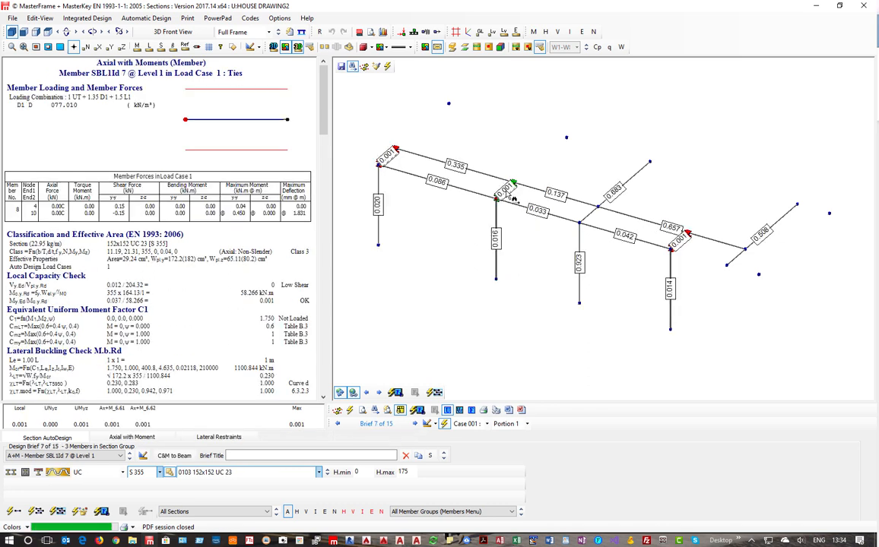
{"action": "left_click", "coordinate": [98, 473]}
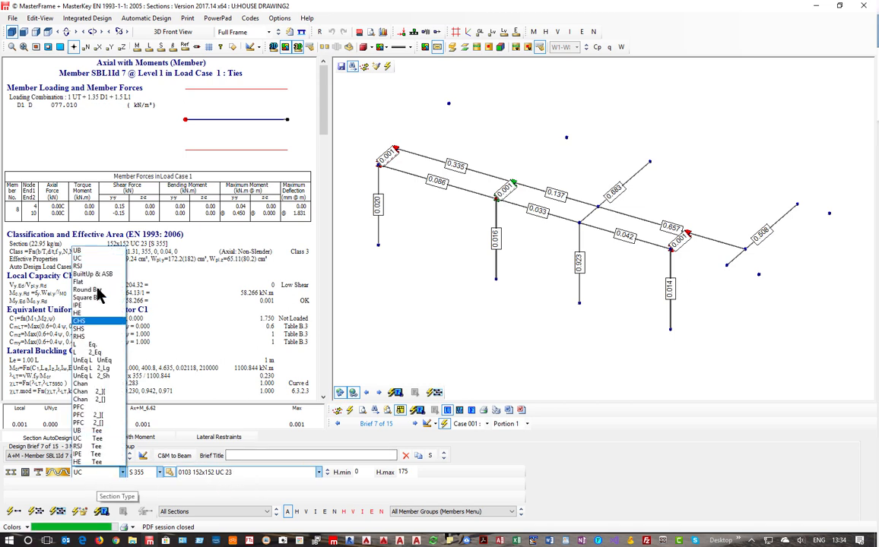
{"action": "left_click", "coordinate": [81, 250]}
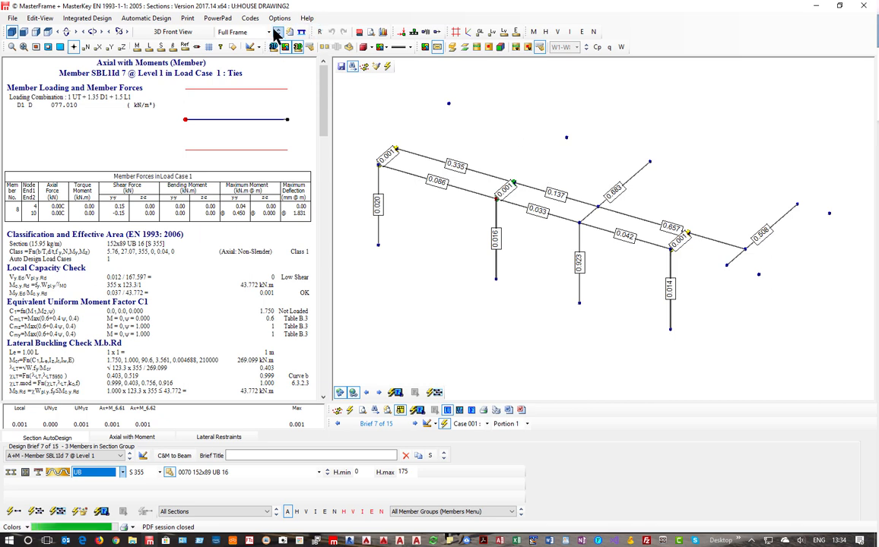
{"action": "left_click", "coordinate": [854, 11]}
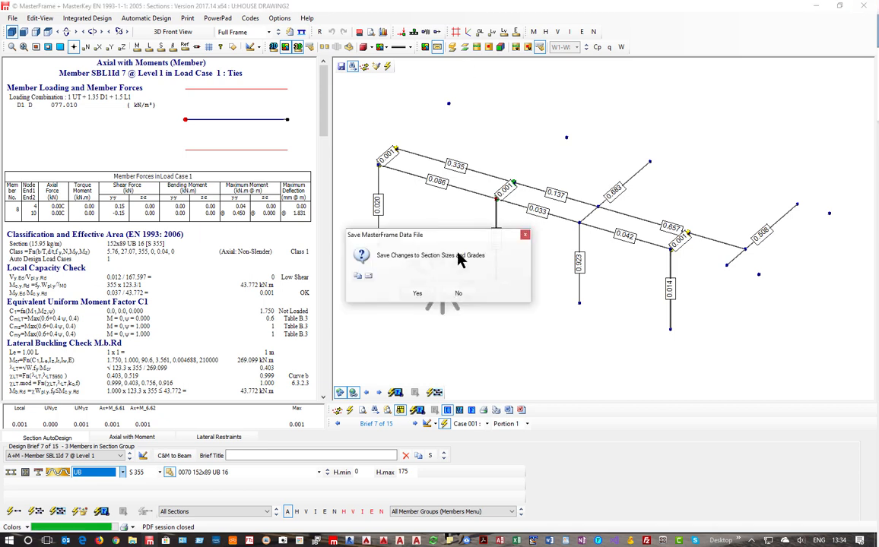
{"action": "left_click", "coordinate": [415, 298]}
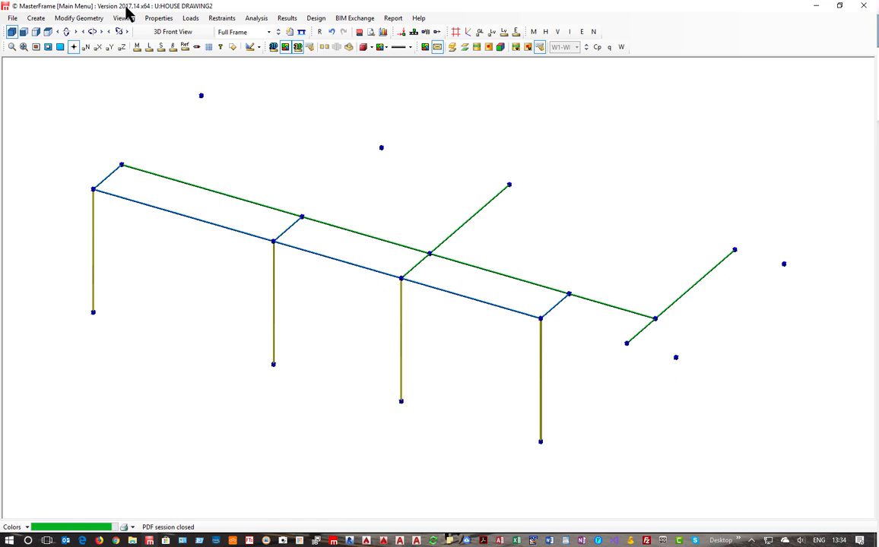
Step: Open the steel connection design groups and set the first group's connection type to Simple:Beam to Beam Flex
{"action": "left_click", "coordinate": [320, 21]}
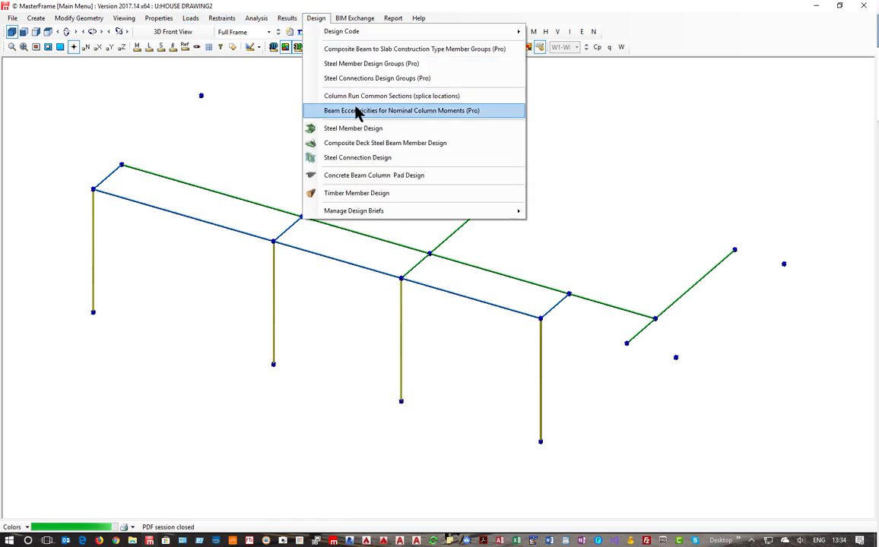
{"action": "left_click", "coordinate": [358, 79]}
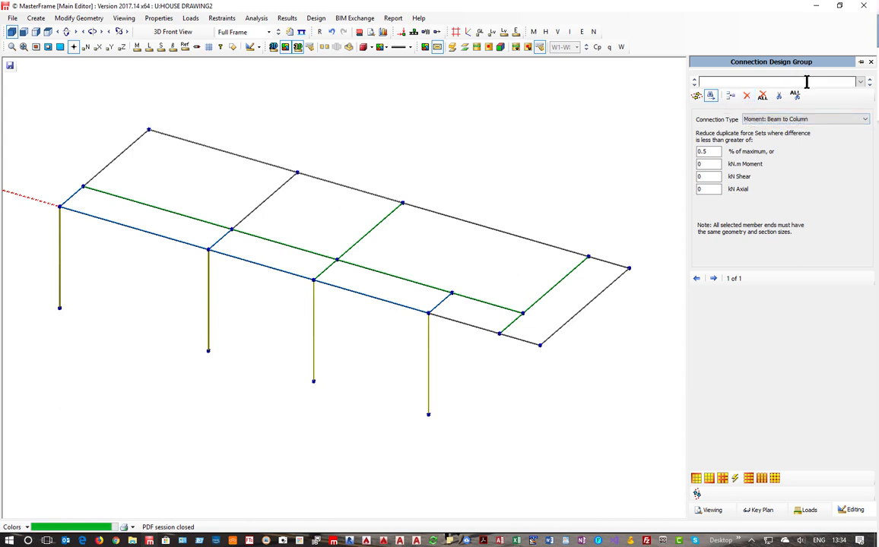
{"action": "left_click", "coordinate": [802, 120]}
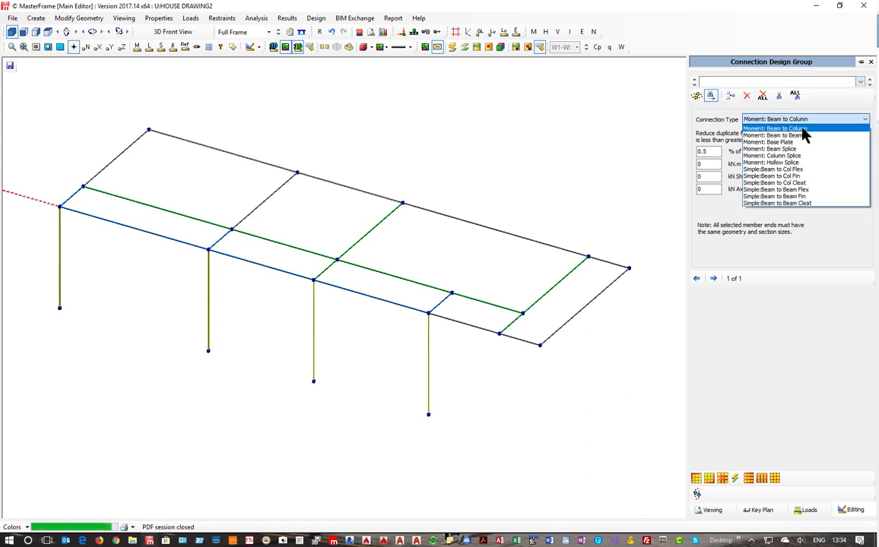
{"action": "left_click", "coordinate": [769, 189]}
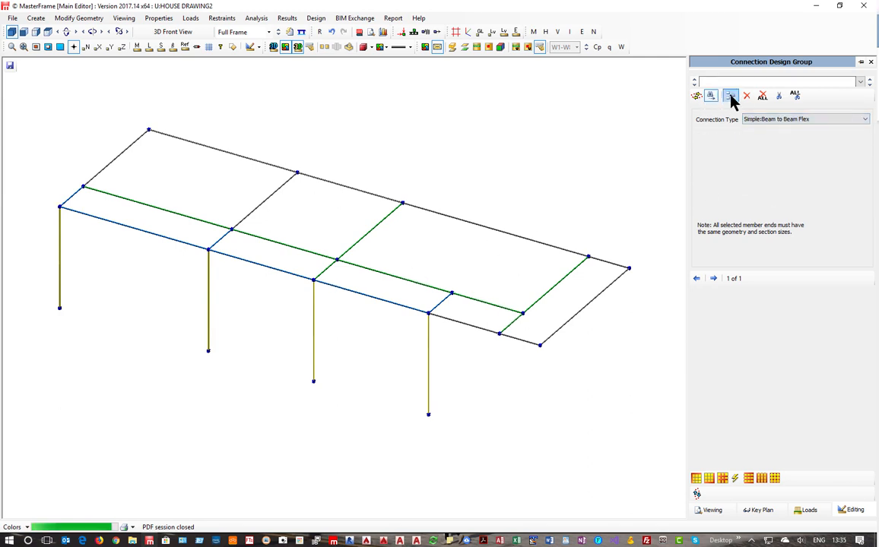
Step: Assign the green longitudinal beam's ends at the two green cross beams to the group and name it Beam
{"action": "left_click", "coordinate": [696, 95]}
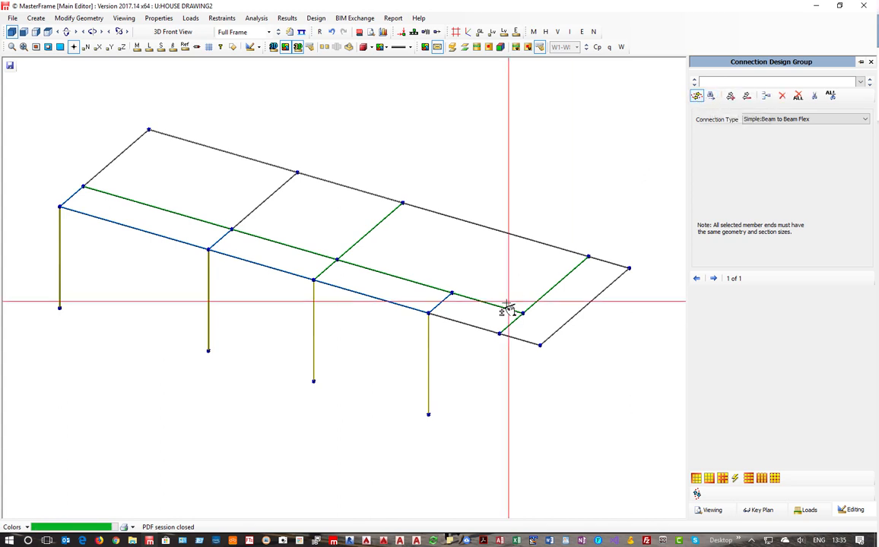
{"action": "left_click", "coordinate": [344, 262]}
{"action": "left_click", "coordinate": [326, 257]}
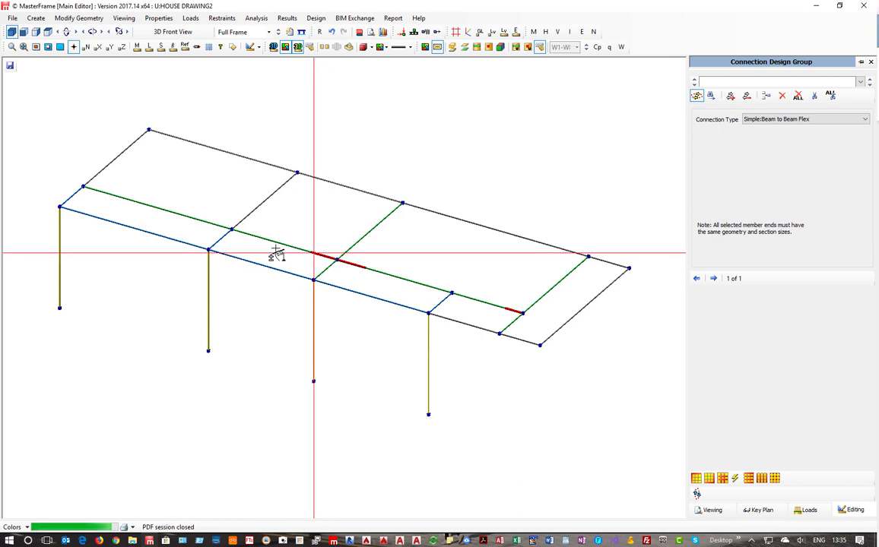
{"action": "left_click", "coordinate": [228, 231]}
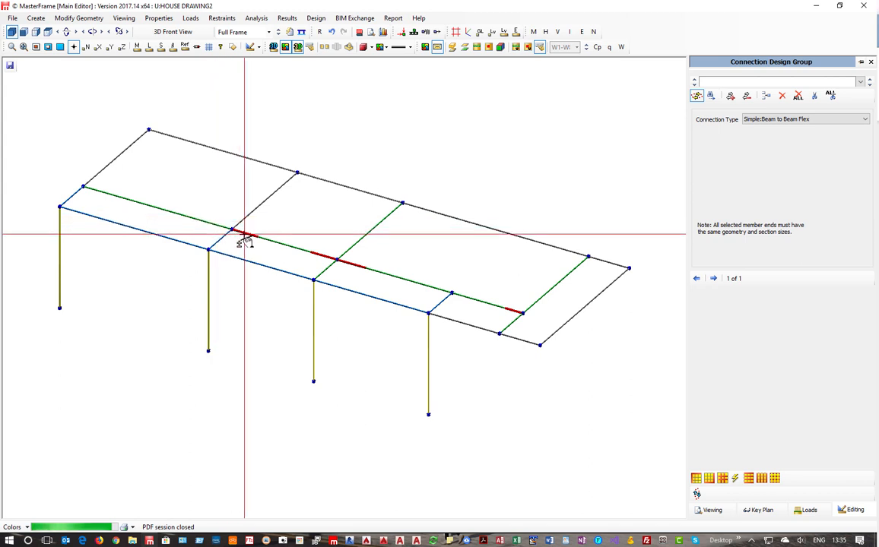
{"action": "left_click", "coordinate": [238, 227]}
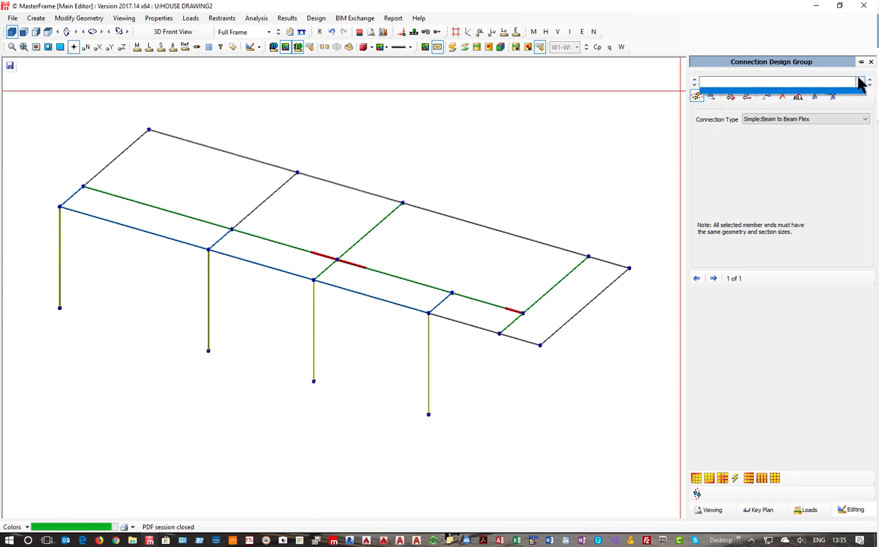
{"action": "left_click", "coordinate": [726, 84]}
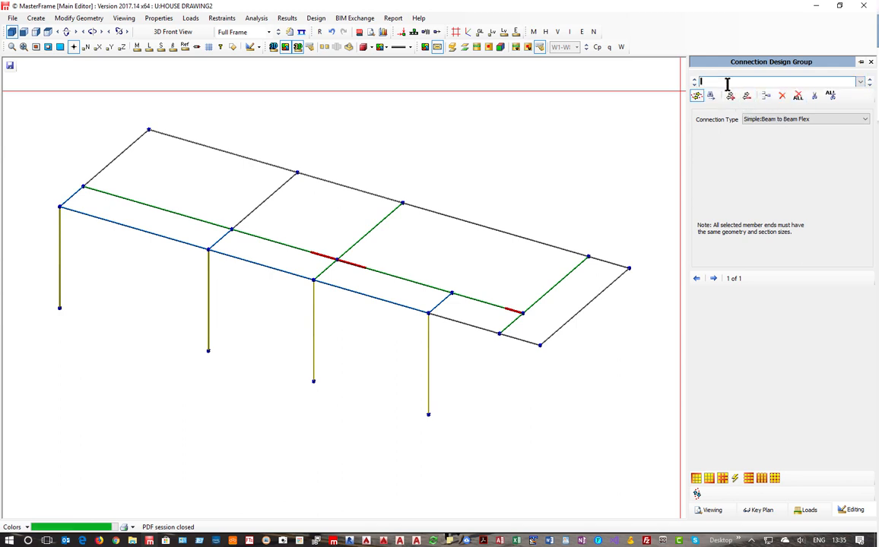
{"action": "type", "text": "Beam"}
Step: Add a second connection group with the connection type Moment: Base Plate
{"action": "left_click", "coordinate": [765, 96]}
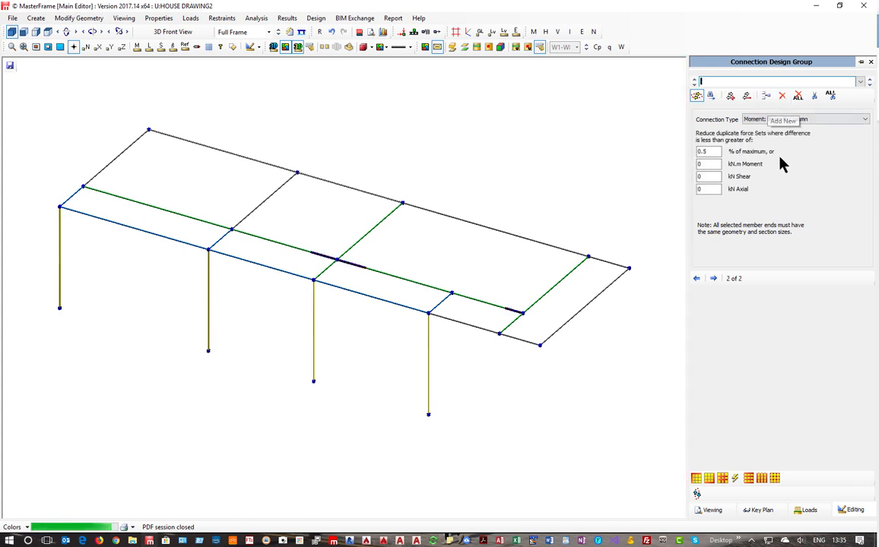
{"action": "left_click", "coordinate": [768, 119]}
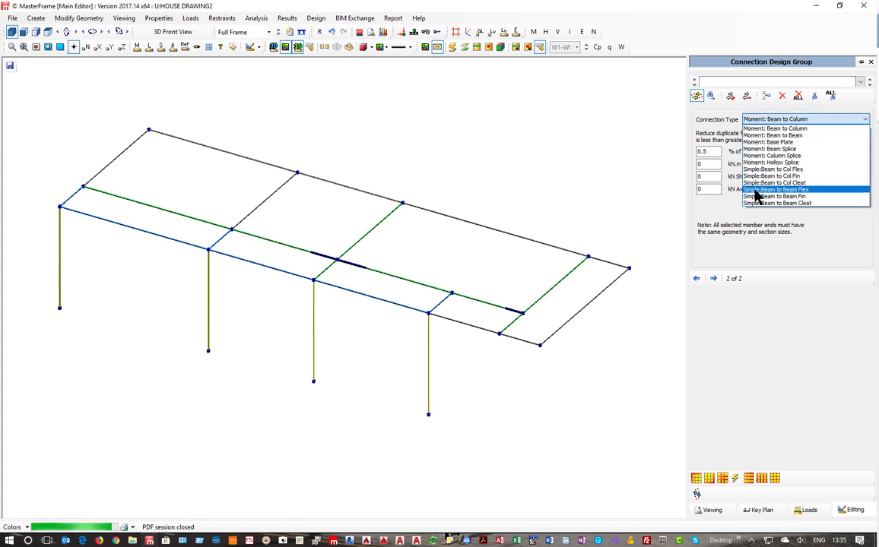
{"action": "left_click", "coordinate": [756, 142]}
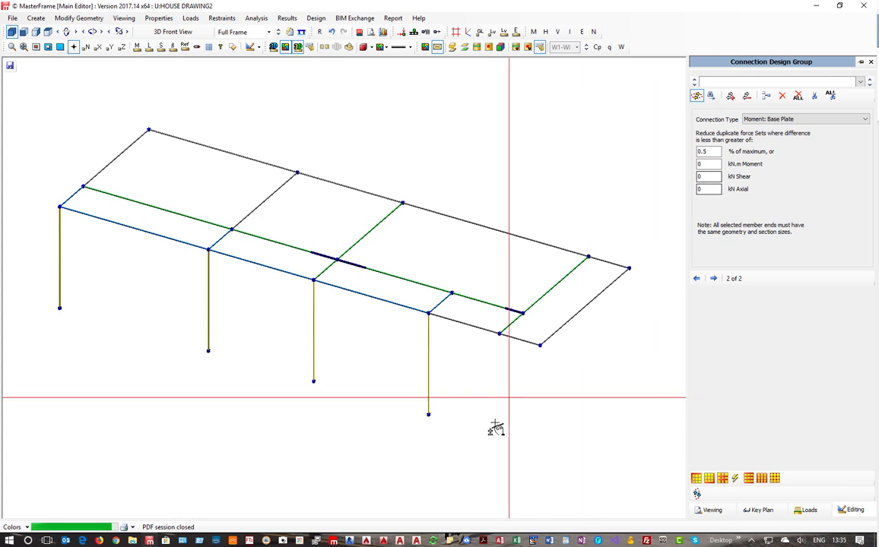
Step: Assign the lower ends of all four columns to the base plate group and name it Base
{"action": "left_click", "coordinate": [429, 403]}
{"action": "left_click", "coordinate": [313, 368]}
{"action": "left_click", "coordinate": [209, 343]}
{"action": "left_click", "coordinate": [59, 297]}
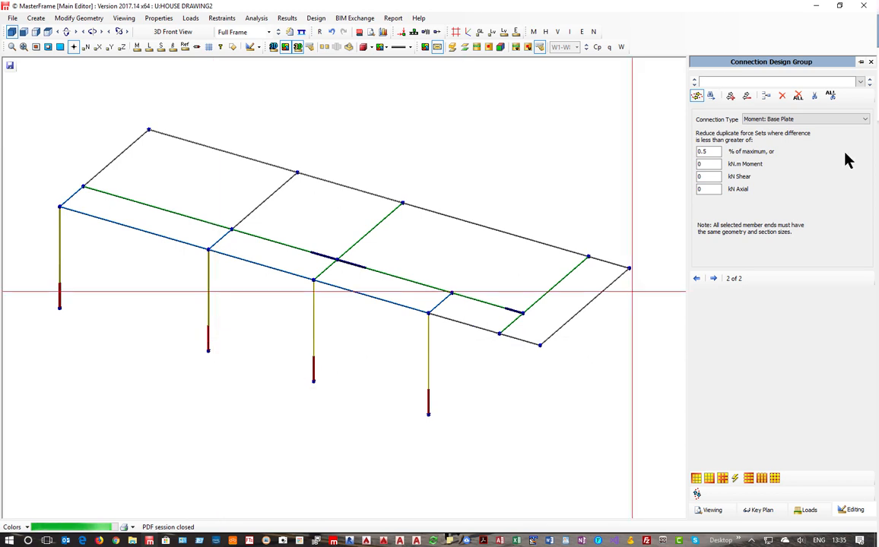
{"action": "left_click", "coordinate": [700, 81]}
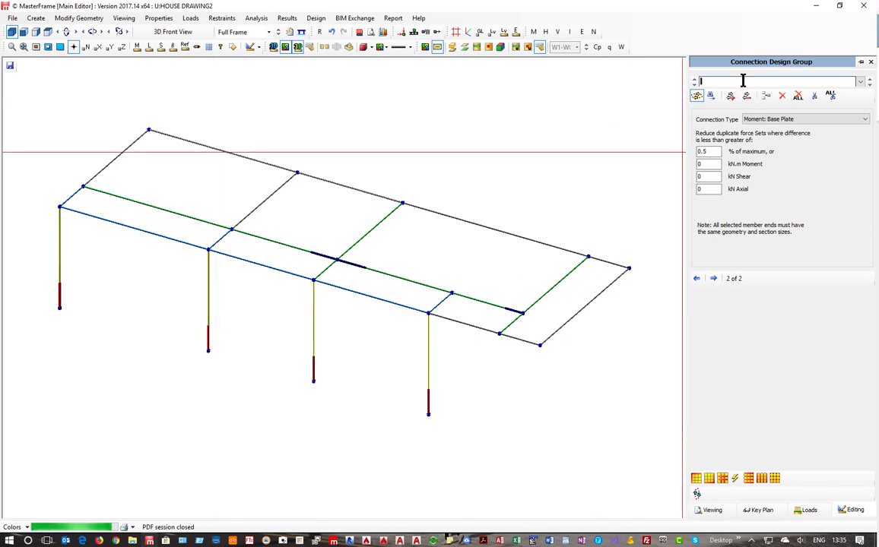
{"action": "type", "text": "Baser"}
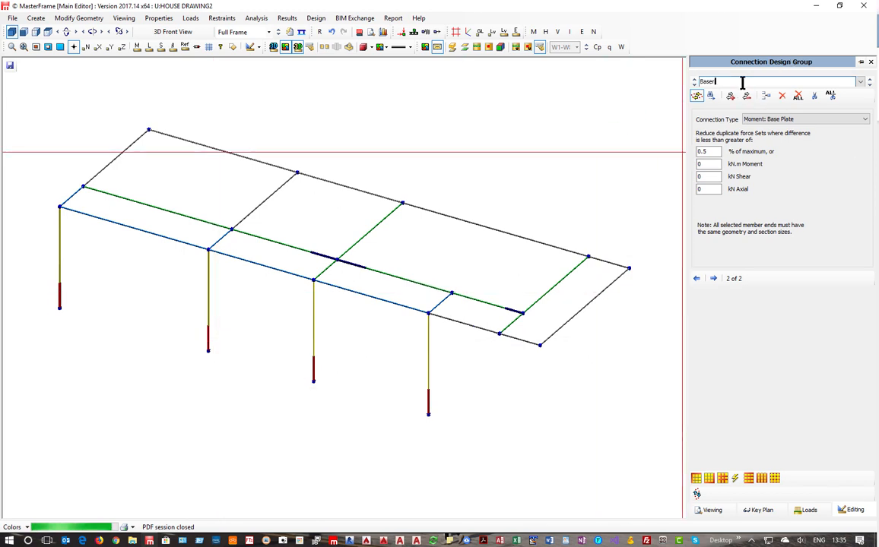
{"action": "key", "text": "BackSpace"}
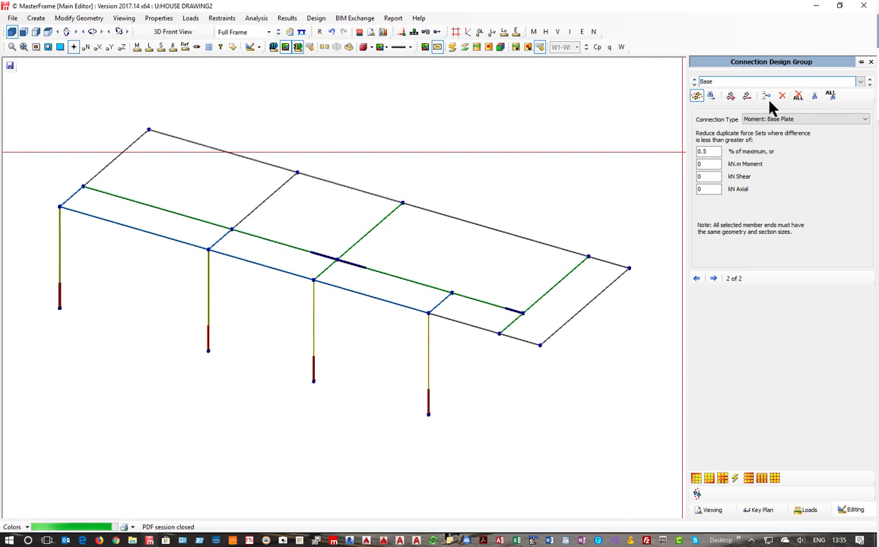
Step: Add a third group holding the cross-beam ends at the four column heads, with connection type Simple:Beam to Col Fin
{"action": "left_click", "coordinate": [766, 96]}
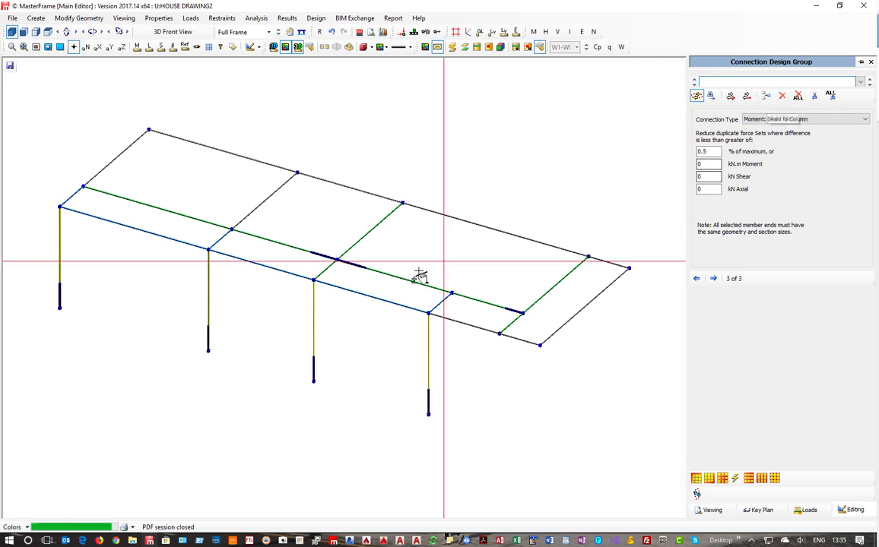
{"action": "left_click", "coordinate": [314, 279]}
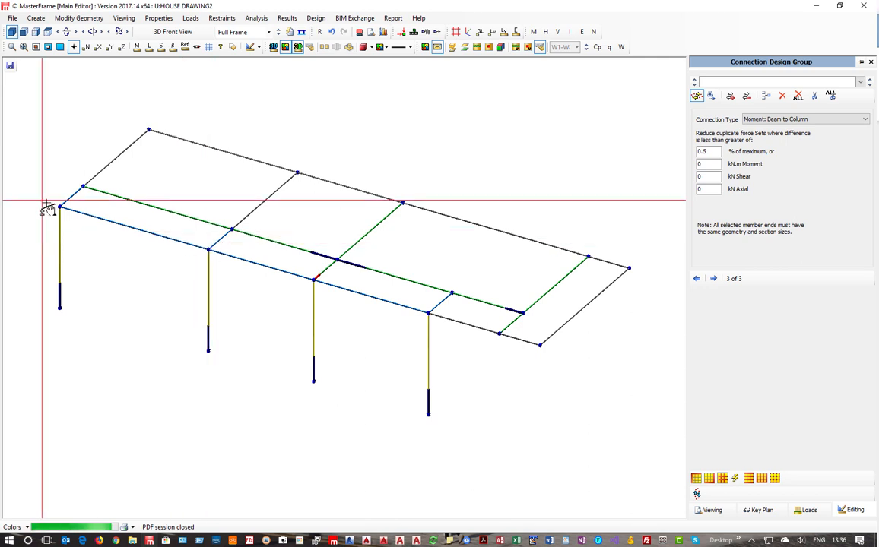
{"action": "left_click", "coordinate": [208, 249]}
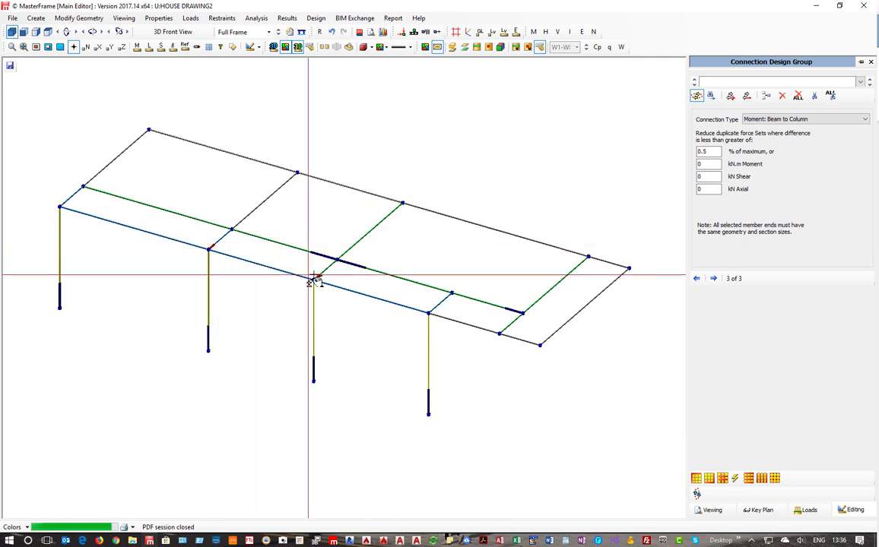
{"action": "left_click", "coordinate": [428, 311]}
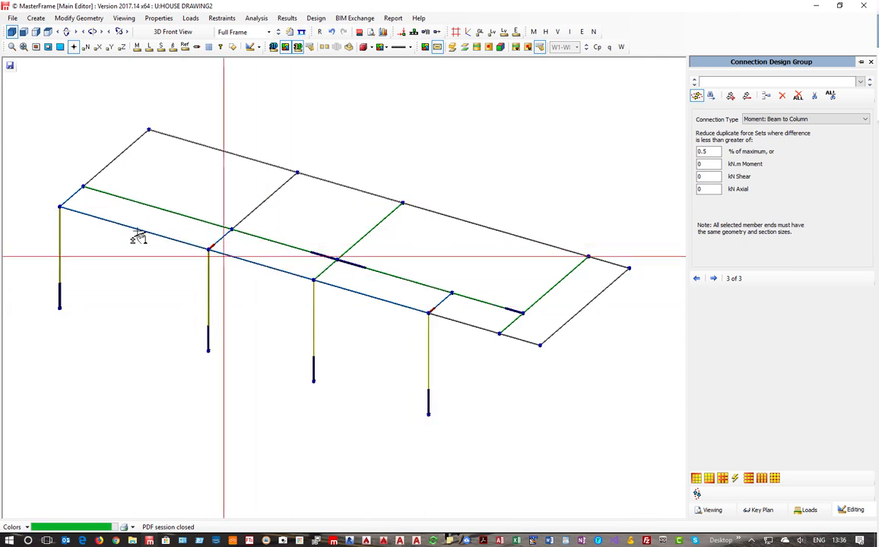
{"action": "left_click", "coordinate": [62, 206]}
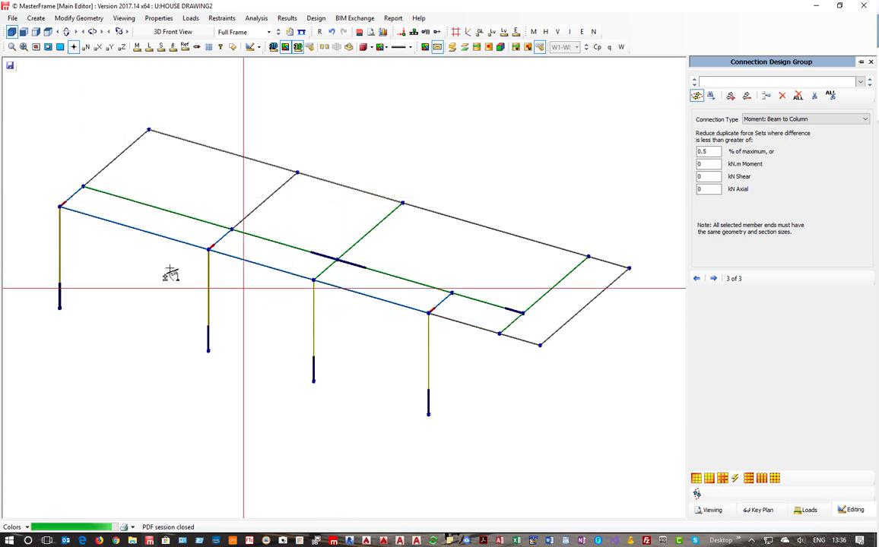
{"action": "left_click", "coordinate": [313, 279]}
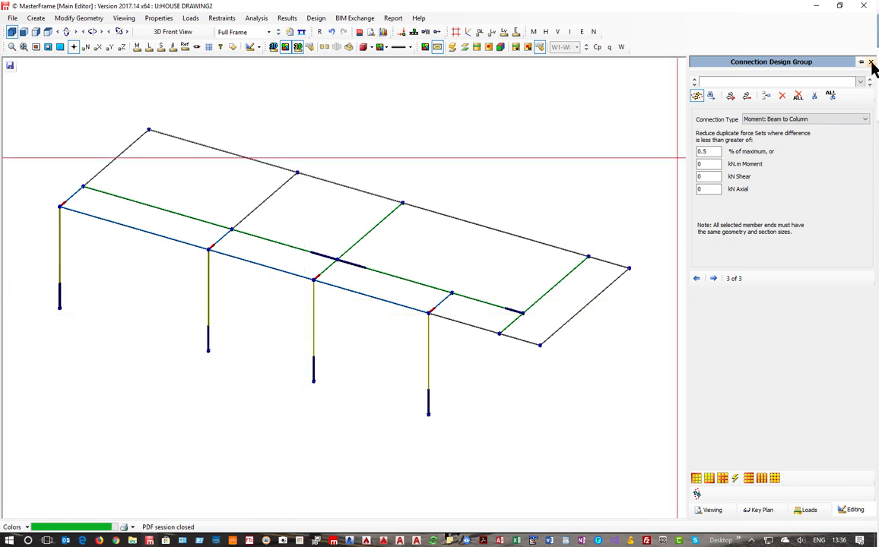
{"action": "left_click", "coordinate": [825, 121]}
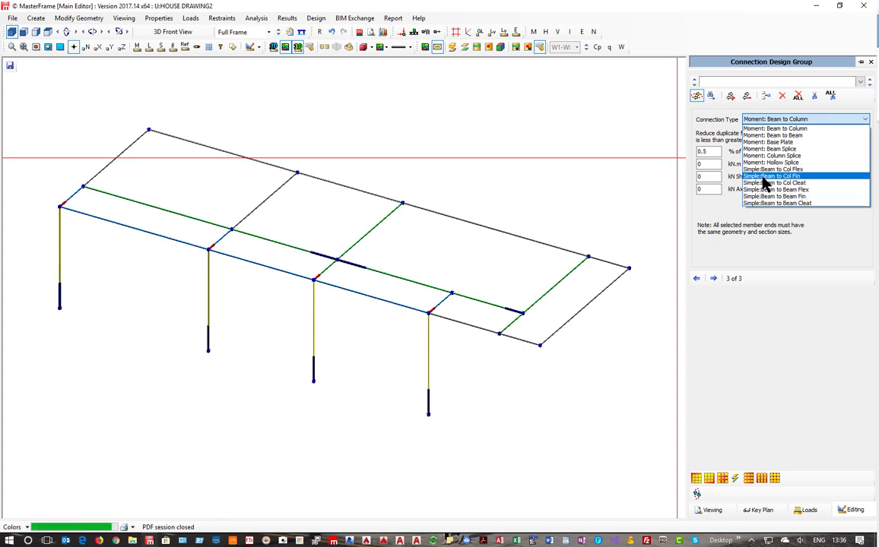
{"action": "left_click", "coordinate": [764, 177]}
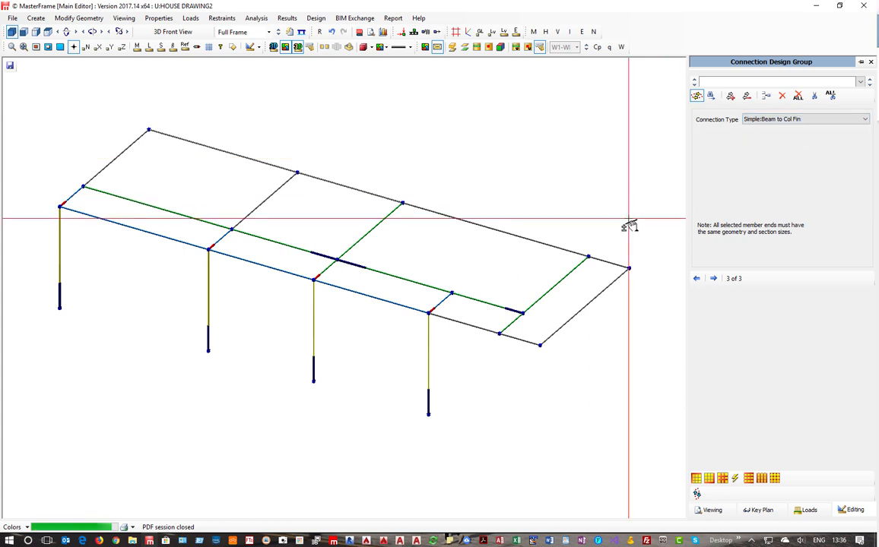
Step: Review the three connection groups one after another and close the connection group editor
{"action": "left_click", "coordinate": [870, 83]}
{"action": "left_click", "coordinate": [869, 84]}
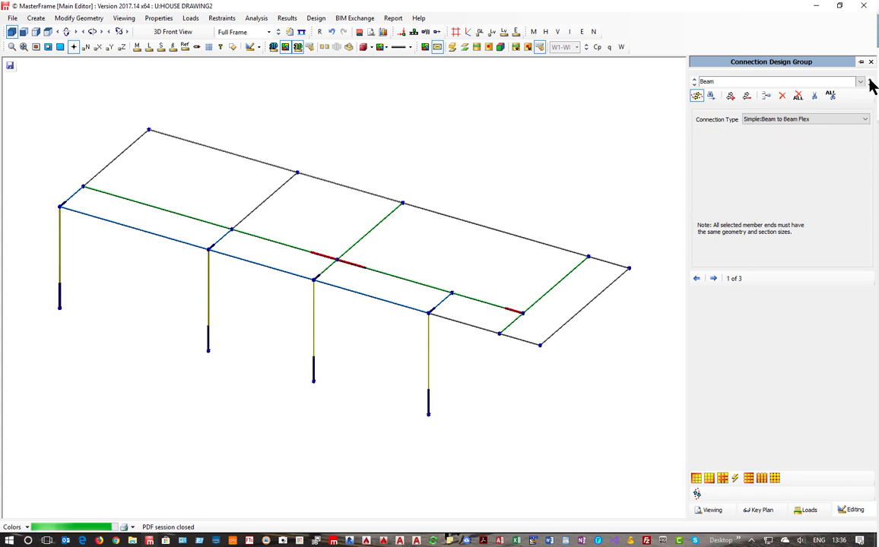
{"action": "left_click", "coordinate": [870, 84]}
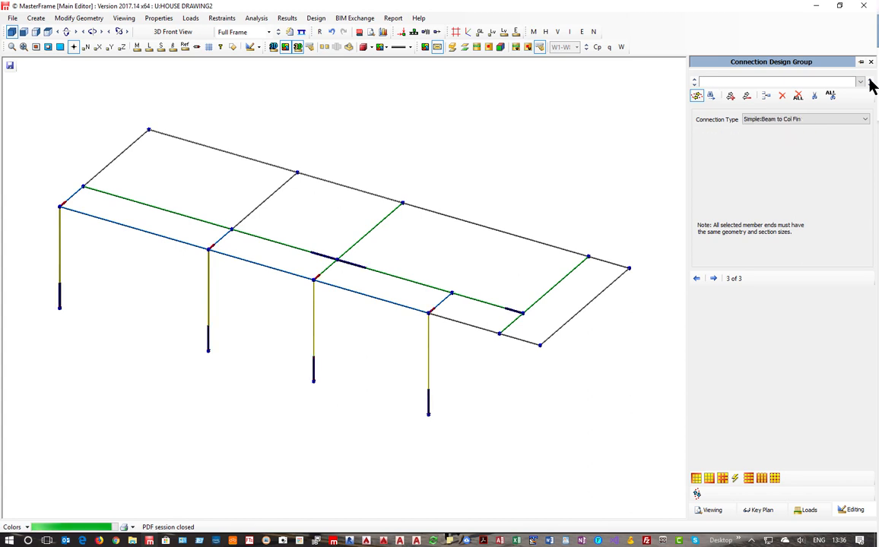
{"action": "left_click", "coordinate": [867, 85]}
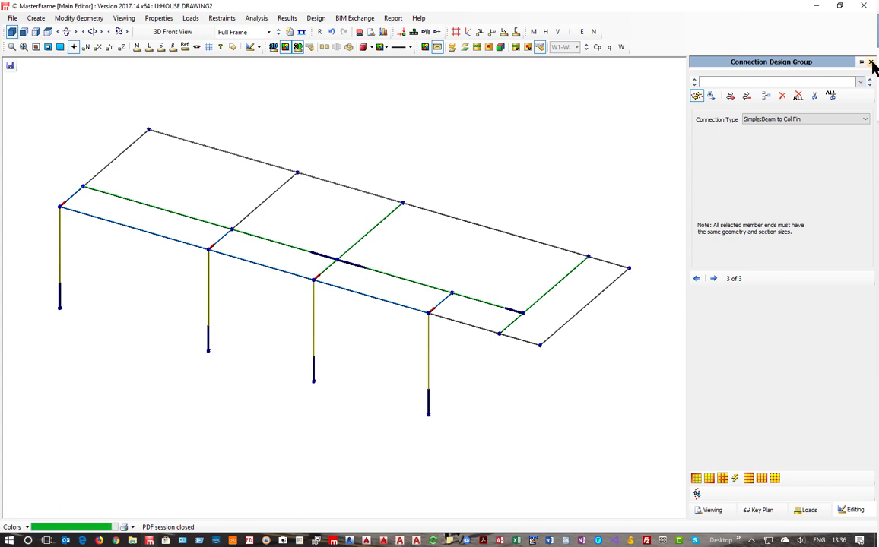
{"action": "left_click", "coordinate": [872, 63]}
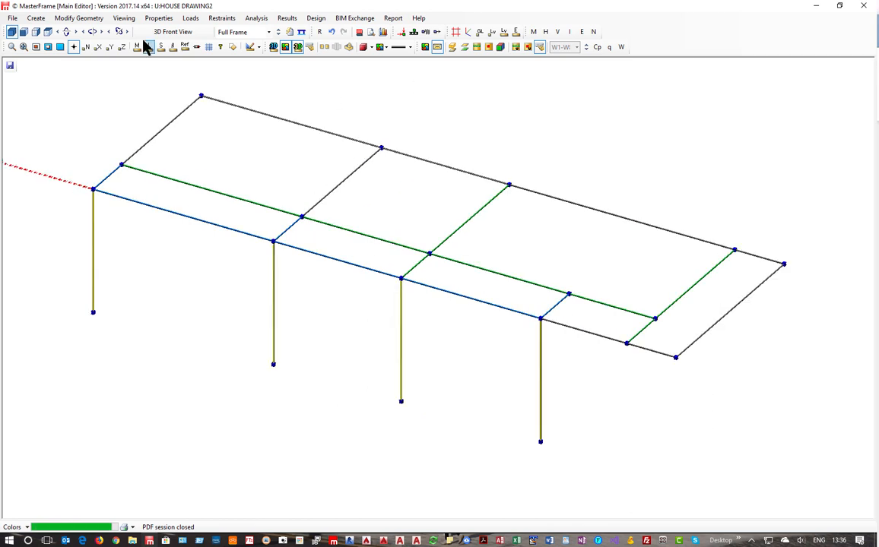
Step: Start Steel Connection Design with the default connection settings and the simple connection type Slab Base-Plate (Axial, Concentric only)
{"action": "left_click", "coordinate": [314, 18]}
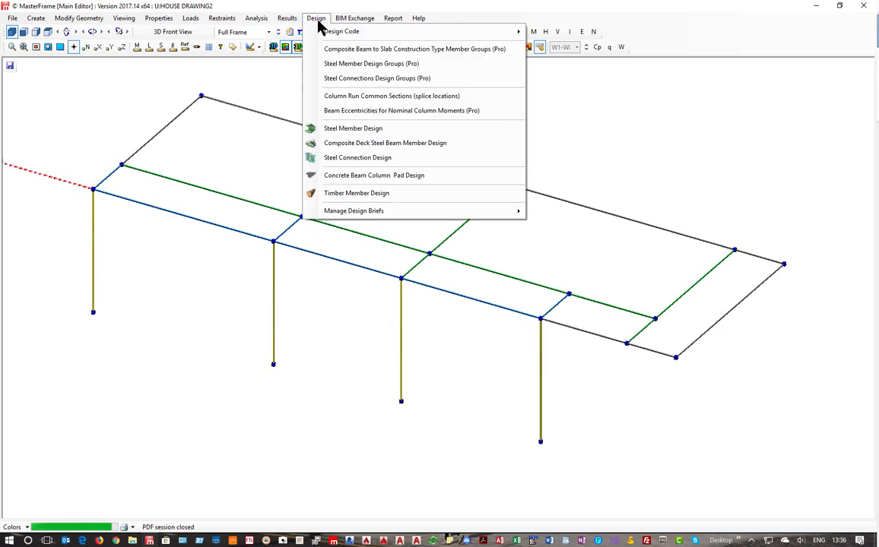
{"action": "left_click", "coordinate": [357, 158]}
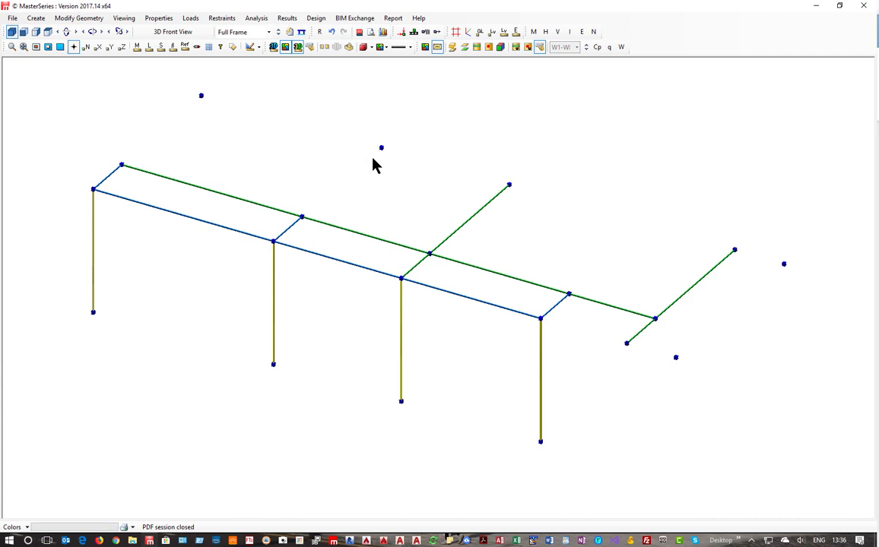
{"action": "left_click", "coordinate": [299, 281]}
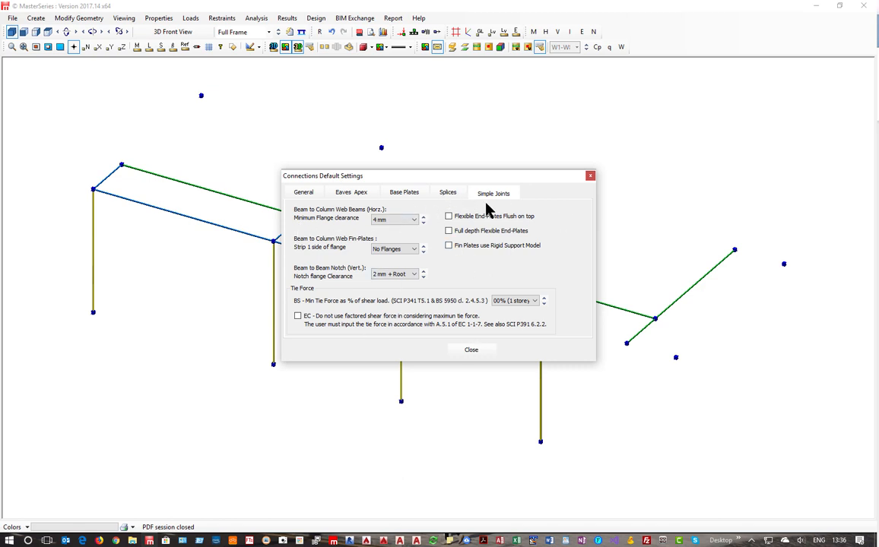
{"action": "left_click", "coordinate": [470, 351]}
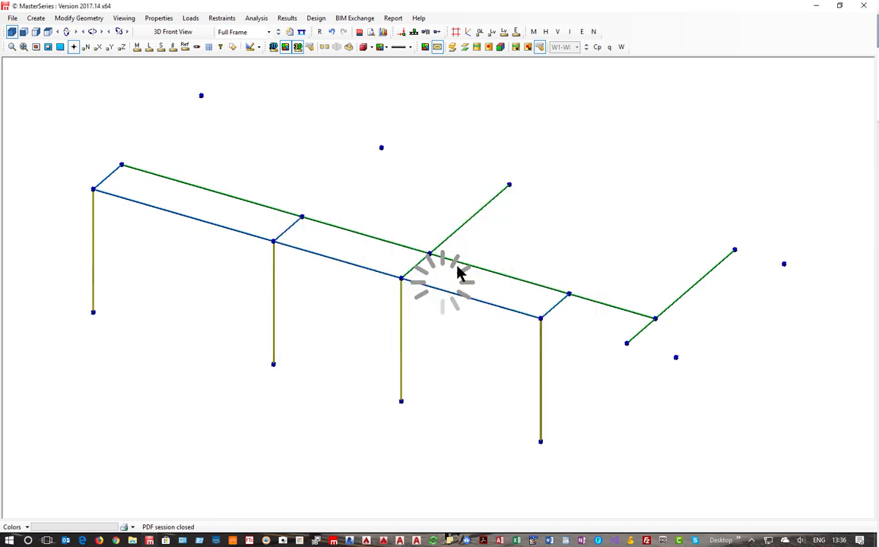
{"action": "left_click", "coordinate": [480, 156]}
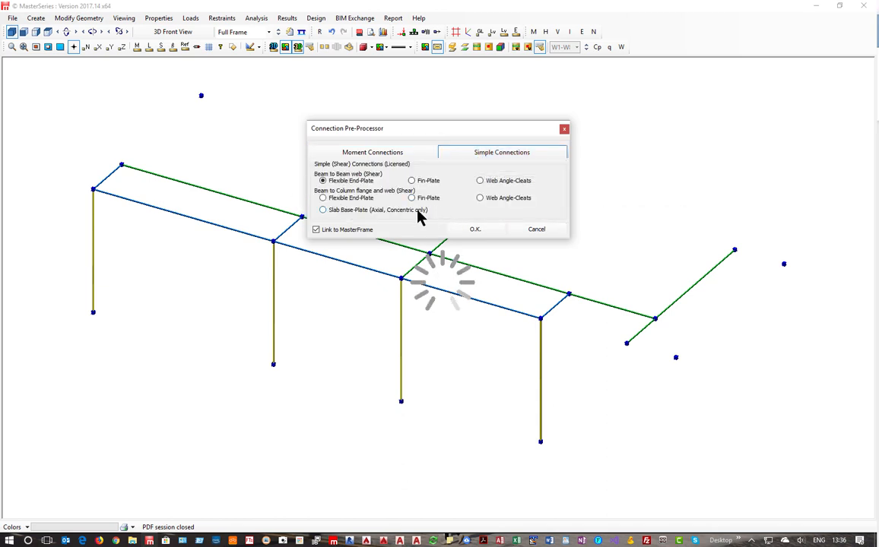
{"action": "left_click", "coordinate": [344, 209]}
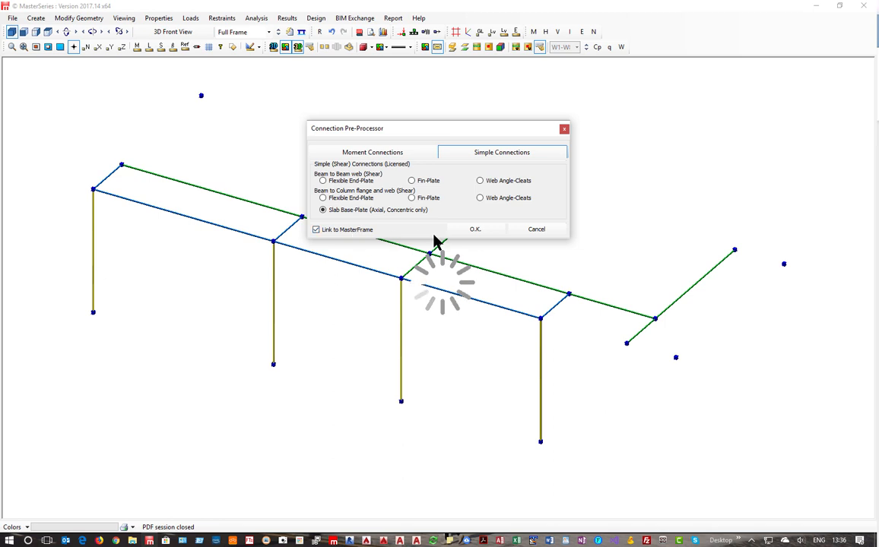
{"action": "left_click", "coordinate": [477, 230]}
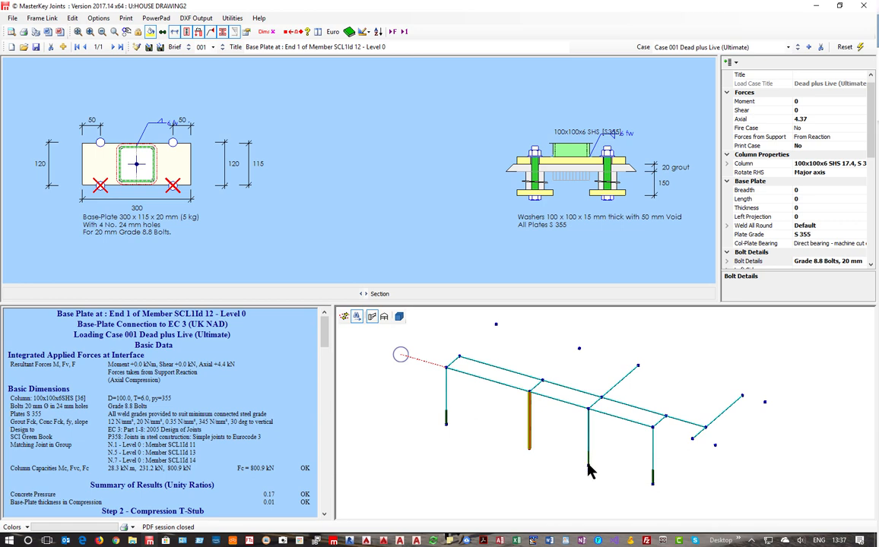
Step: Display the members in the 3D frame view as Wireframe
{"action": "scroll", "coordinate": [588, 460], "scroll_direction": "up", "scroll_amount": 1}
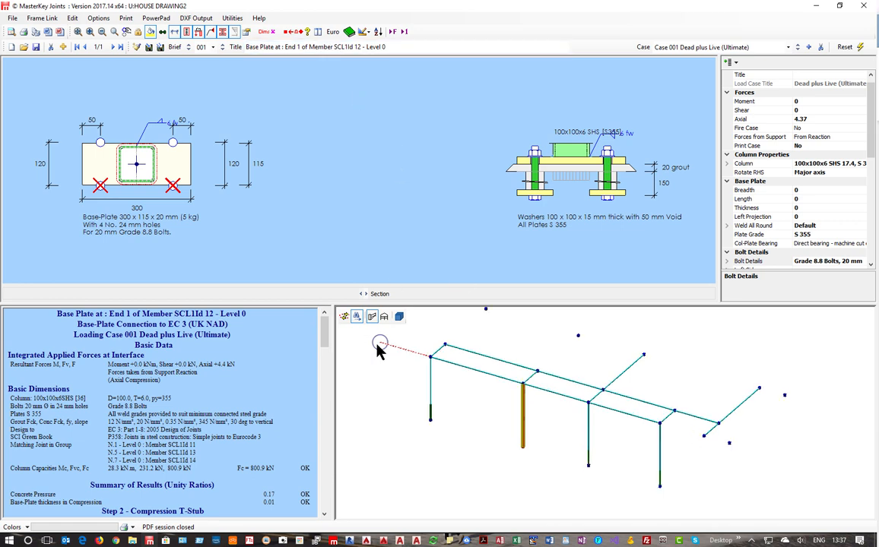
{"action": "left_click", "coordinate": [400, 316]}
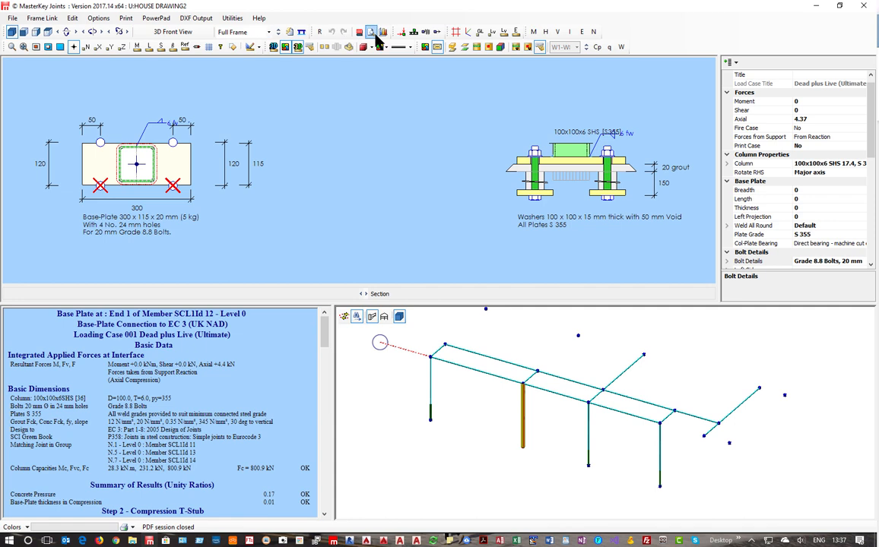
{"action": "left_click", "coordinate": [411, 47]}
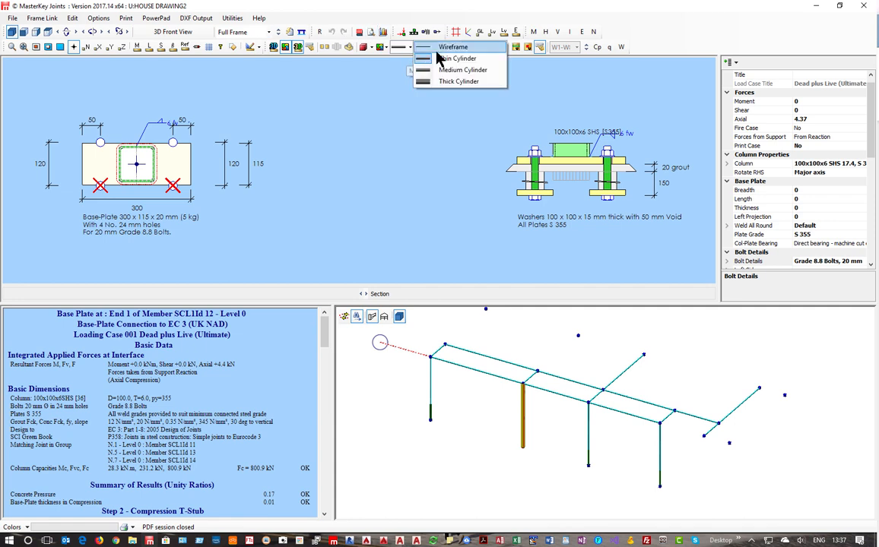
{"action": "left_click", "coordinate": [431, 47]}
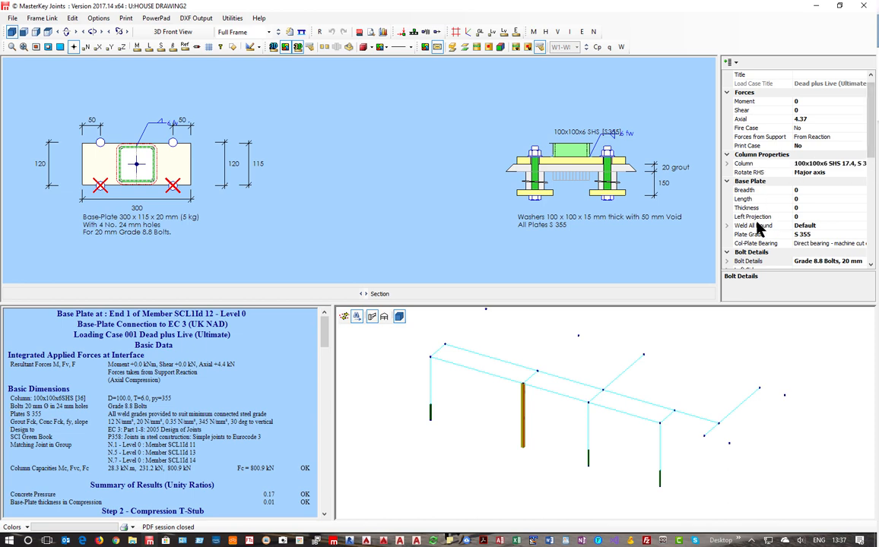
Step: Set the base plate's breadth and length to 300 mm and its thickness to 10 mm
{"action": "scroll", "coordinate": [760, 228], "scroll_direction": "down", "scroll_amount": 2}
{"action": "scroll", "coordinate": [762, 234], "scroll_direction": "down", "scroll_amount": 2}
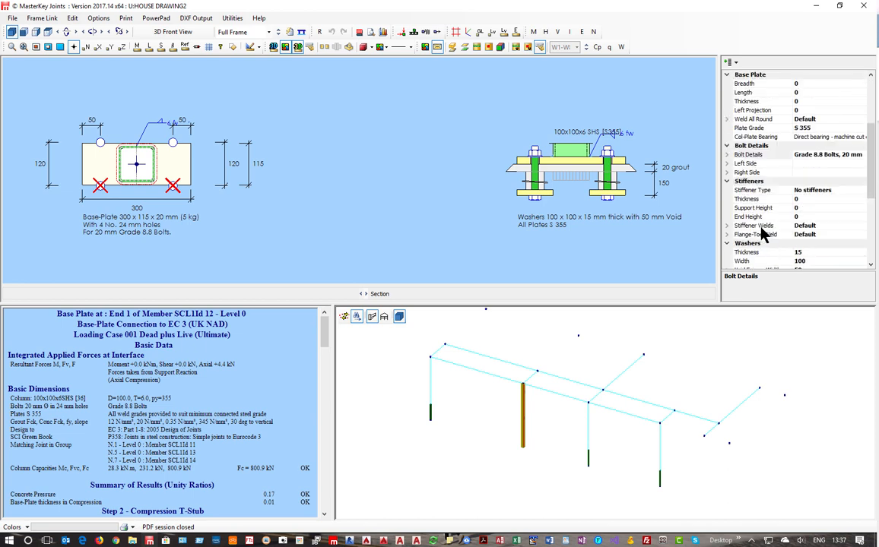
{"action": "scroll", "coordinate": [763, 234], "scroll_direction": "up", "scroll_amount": 2}
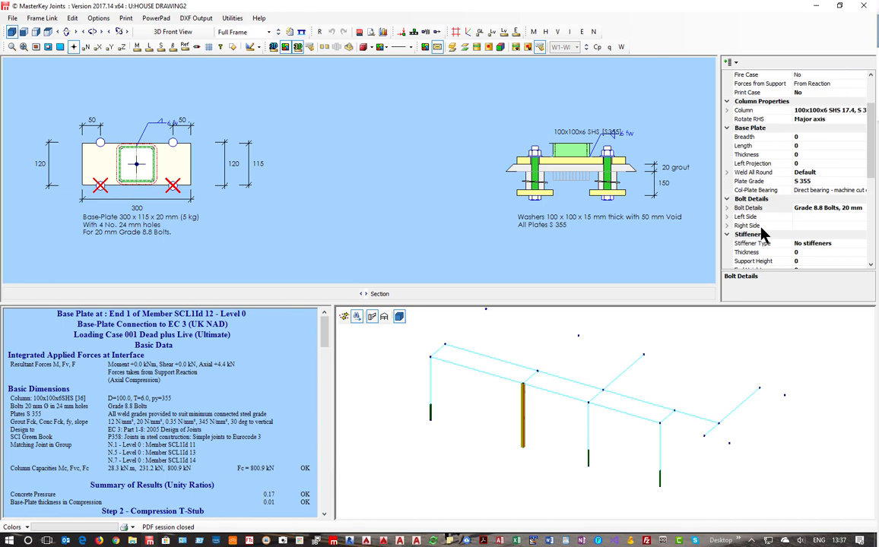
{"action": "left_click", "coordinate": [748, 138]}
{"action": "type", "text": "300"}
{"action": "key", "text": "Tab"}
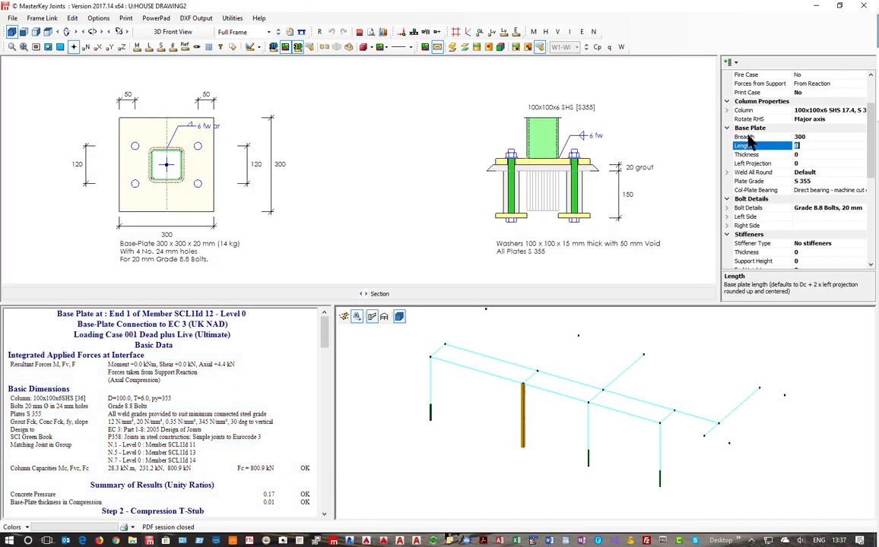
{"action": "type", "text": "300"}
{"action": "key", "text": "Tab"}
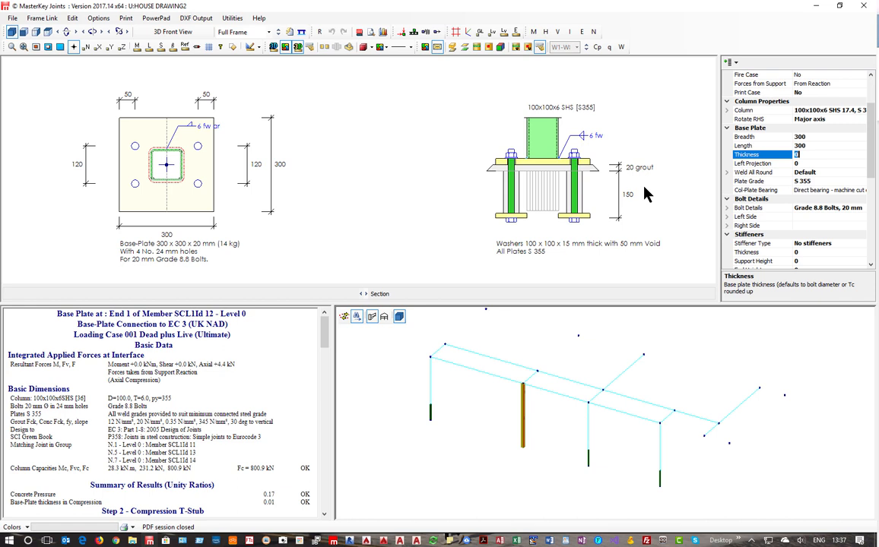
{"action": "key", "text": "Return"}
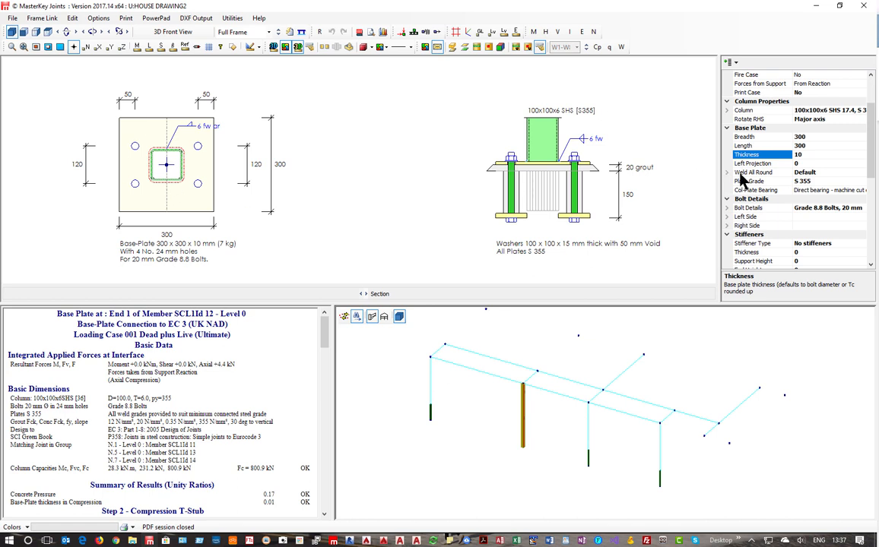
Step: Set the inner cross-centres of the base plate's left-side exterior bolts to 200 mm
{"action": "double_click", "coordinate": [747, 218]}
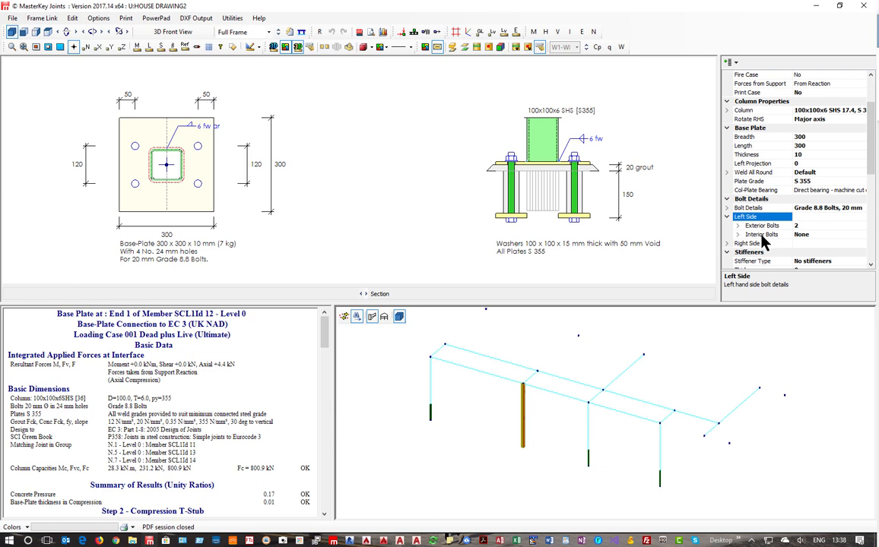
{"action": "left_click", "coordinate": [761, 226]}
{"action": "double_click", "coordinate": [761, 227]}
{"action": "key", "text": "Down"}
{"action": "key", "text": "Down"}
{"action": "key", "text": "Down"}
{"action": "key", "text": "Down"}
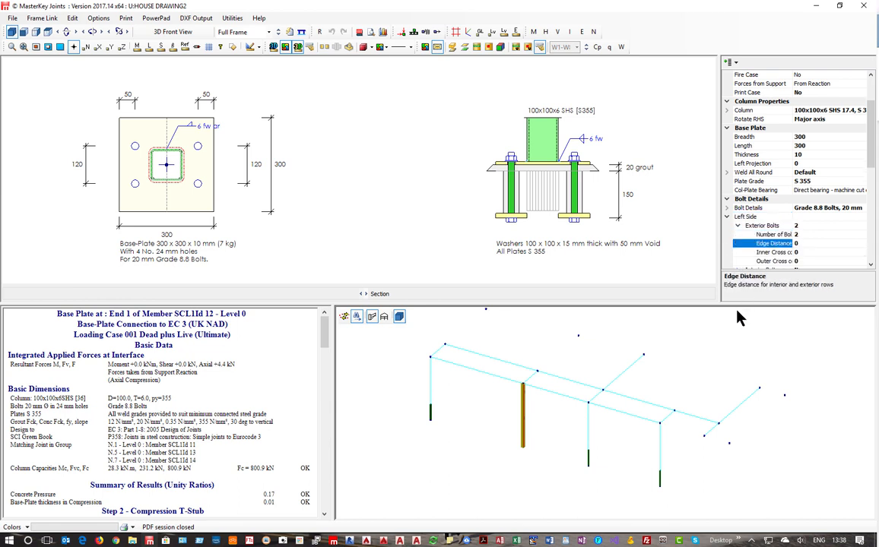
{"action": "key", "text": "Up"}
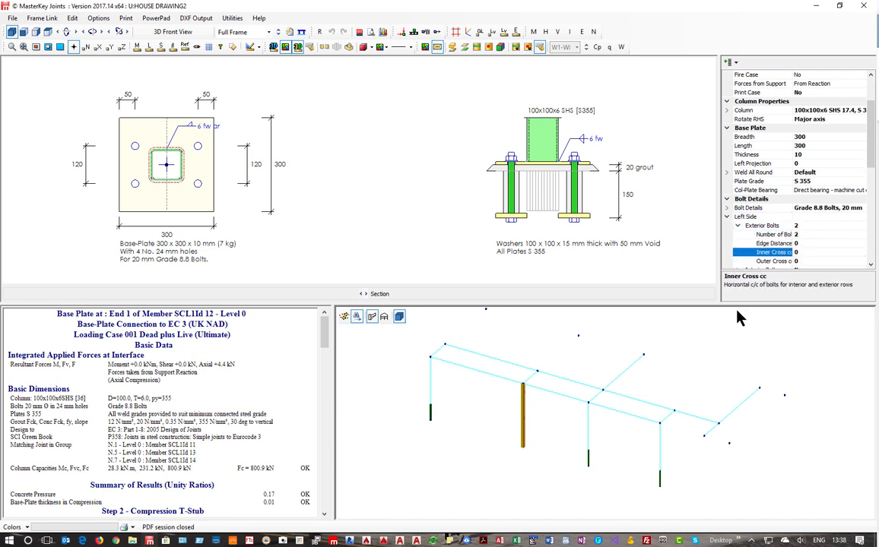
{"action": "type", "text": "200"}
{"action": "key", "text": "Return"}
{"action": "key", "text": "Return"}
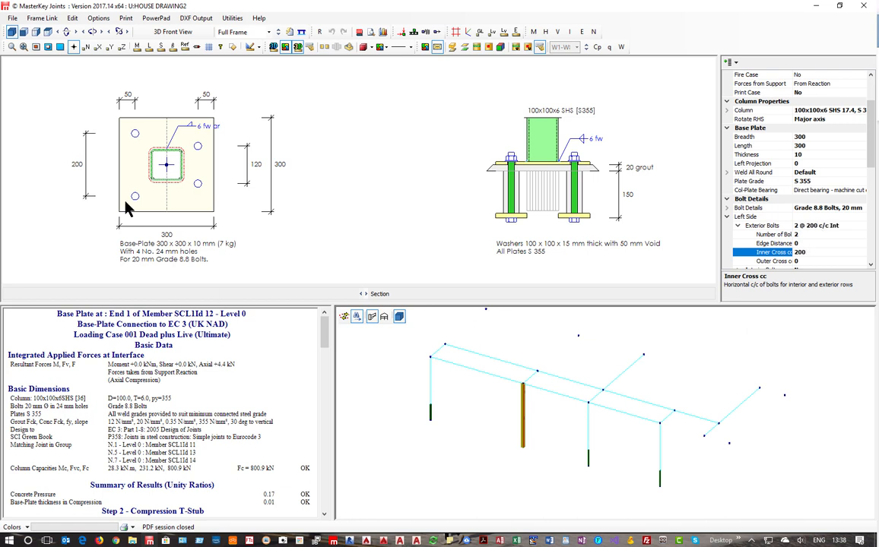
Step: Set the inner cross-centres of the base plate's right-side exterior bolts to 200 mm
{"action": "scroll", "coordinate": [749, 220], "scroll_direction": "down", "scroll_amount": 2}
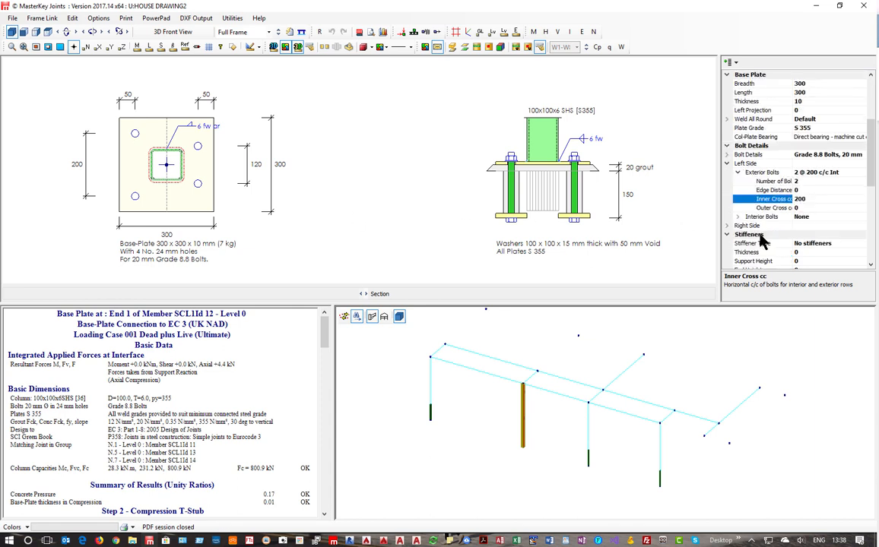
{"action": "left_click", "coordinate": [751, 217]}
{"action": "left_click", "coordinate": [728, 226]}
{"action": "left_click", "coordinate": [728, 228]}
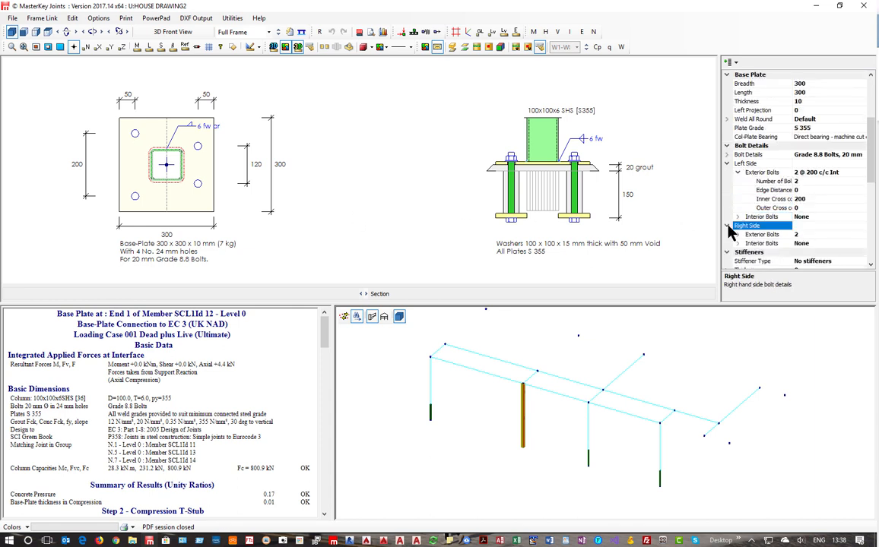
{"action": "double_click", "coordinate": [767, 234]}
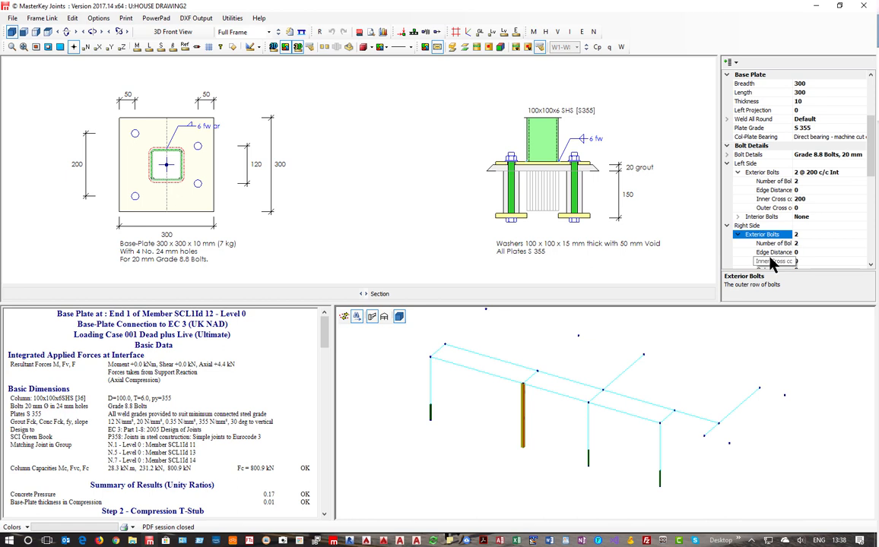
{"action": "left_click", "coordinate": [775, 261]}
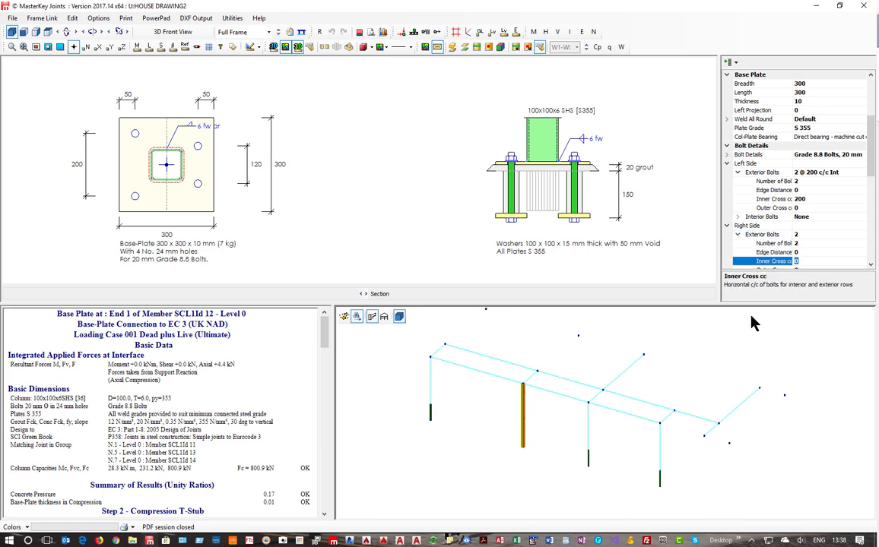
{"action": "type", "text": "200"}
{"action": "key", "text": "Return"}
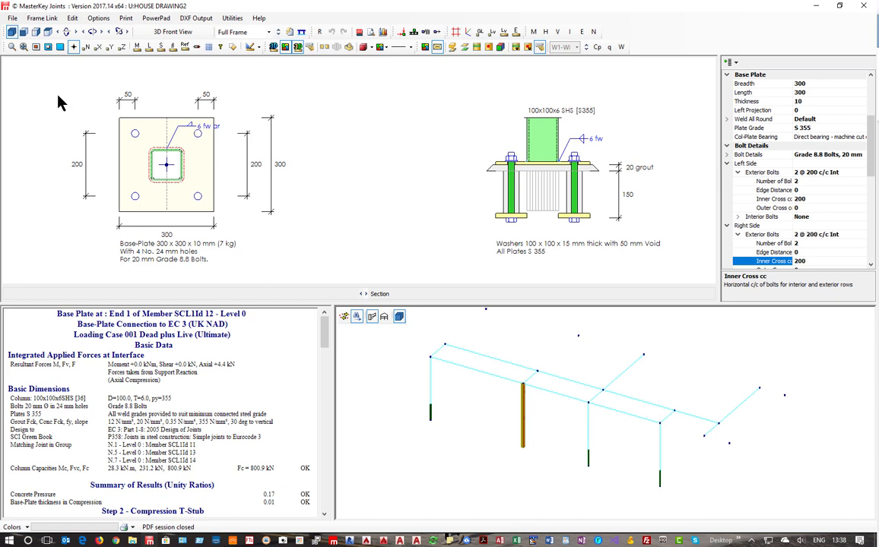
Step: Add a simple beam-to-beam Flexible End-Plate connection linked to MasterFrame and assign it to End 1 of member SBL1Id 5
{"action": "left_click", "coordinate": [168, 73]}
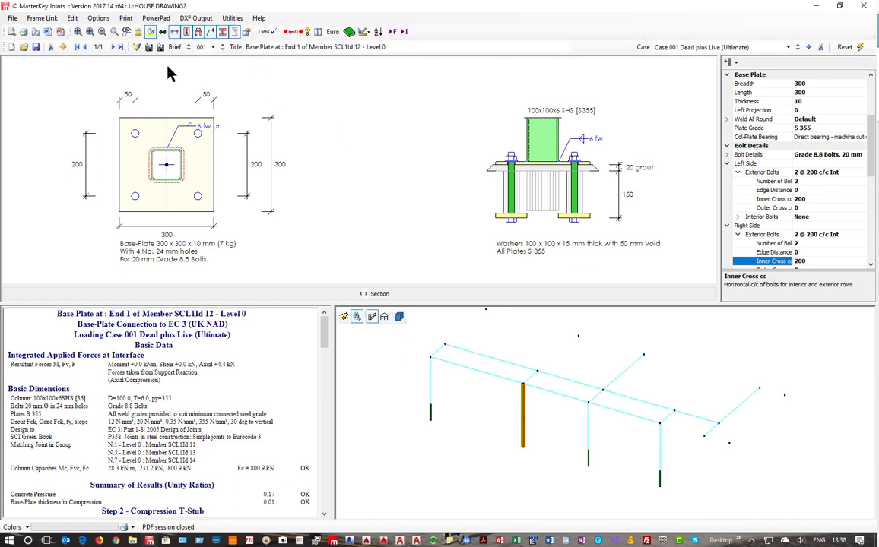
{"action": "left_click", "coordinate": [64, 46]}
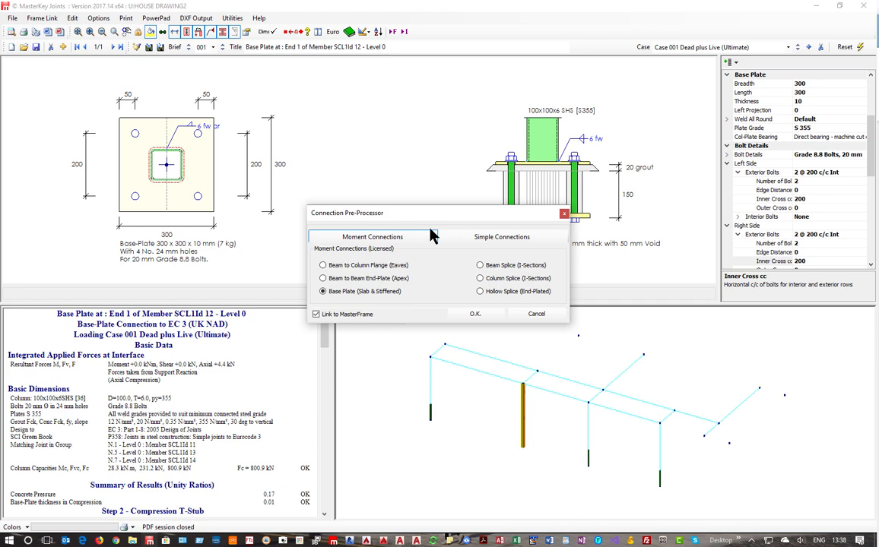
{"action": "left_click", "coordinate": [481, 242]}
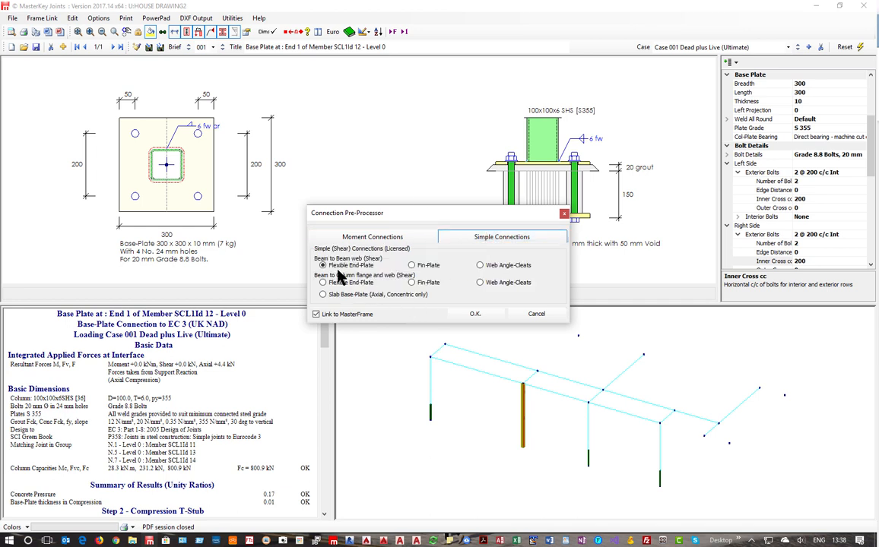
{"action": "left_click", "coordinate": [473, 313]}
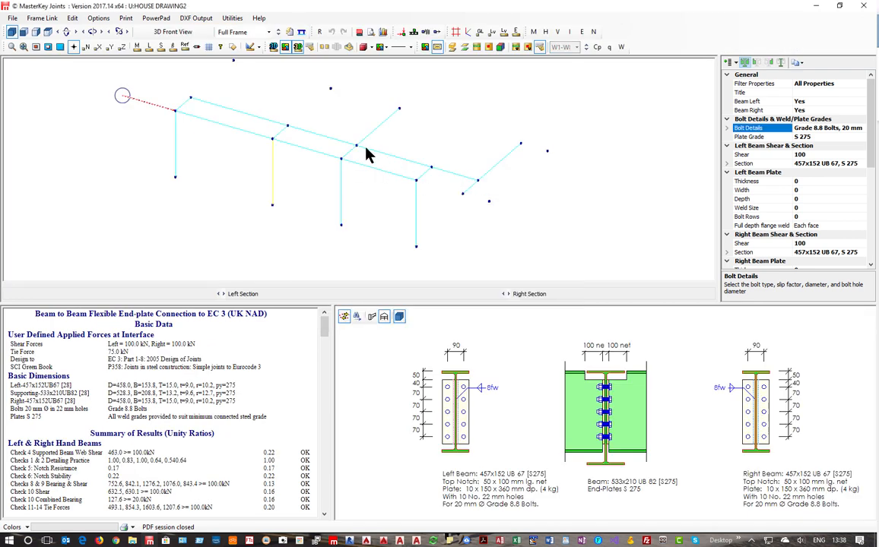
{"action": "left_click", "coordinate": [370, 151]}
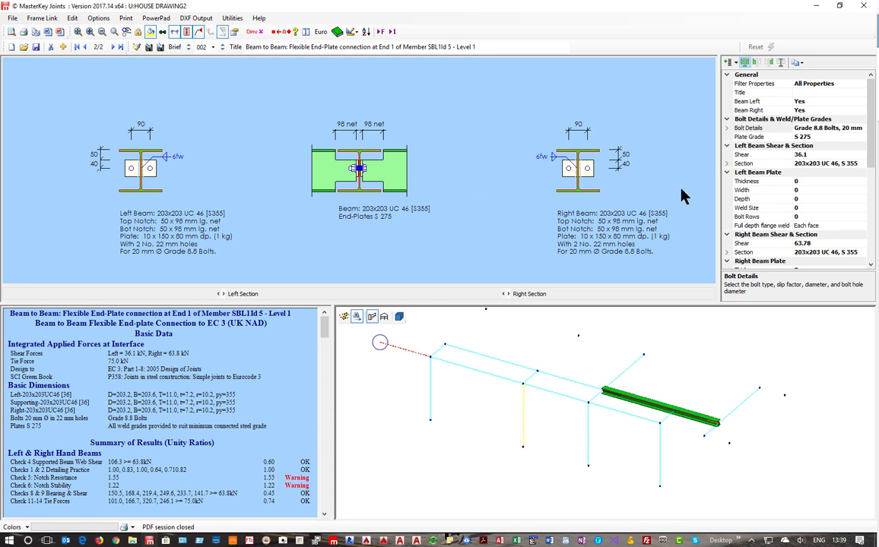
Step: Set both the minimum top and minimum bottom notch depths of the end-plate connection to 25 mm
{"action": "scroll", "coordinate": [761, 224], "scroll_direction": "down", "scroll_amount": 4}
{"action": "scroll", "coordinate": [796, 232], "scroll_direction": "down", "scroll_amount": 4}
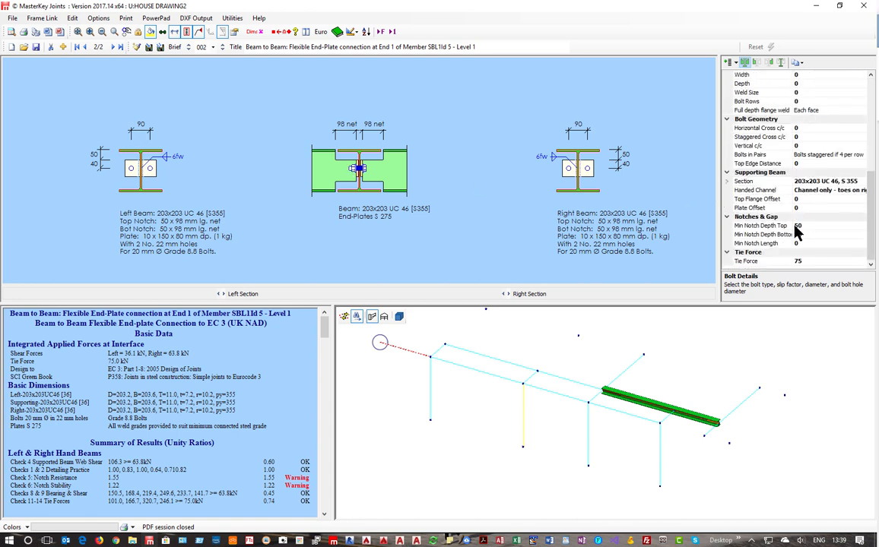
{"action": "left_click", "coordinate": [766, 226]}
{"action": "type", "text": "0"}
{"action": "key", "text": "Return"}
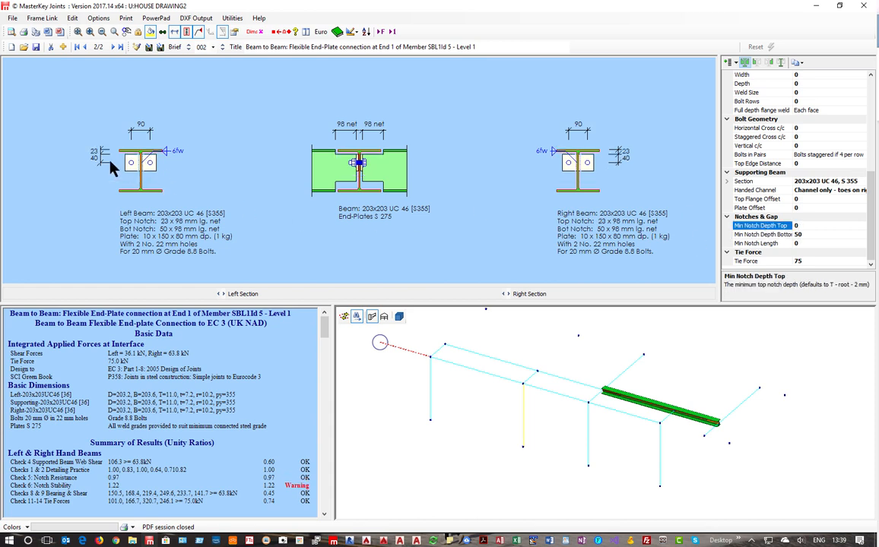
{"action": "type", "text": "25"}
{"action": "left_click", "coordinate": [762, 234]}
{"action": "type", "text": "25"}
{"action": "key", "text": "Return"}
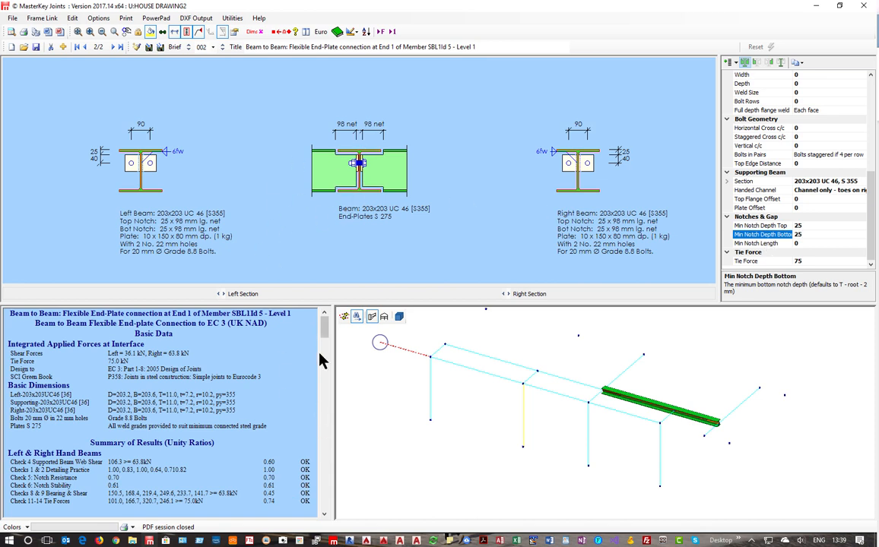
Step: Scroll through the end-plate design results and set the right beam plate to 2 bolt rows
{"action": "left_click_drag", "start_coordinate": [324, 328], "coordinate": [331, 306]}
{"action": "left_click", "coordinate": [756, 102]}
{"action": "type", "text": "2"}
{"action": "key", "text": "Return"}
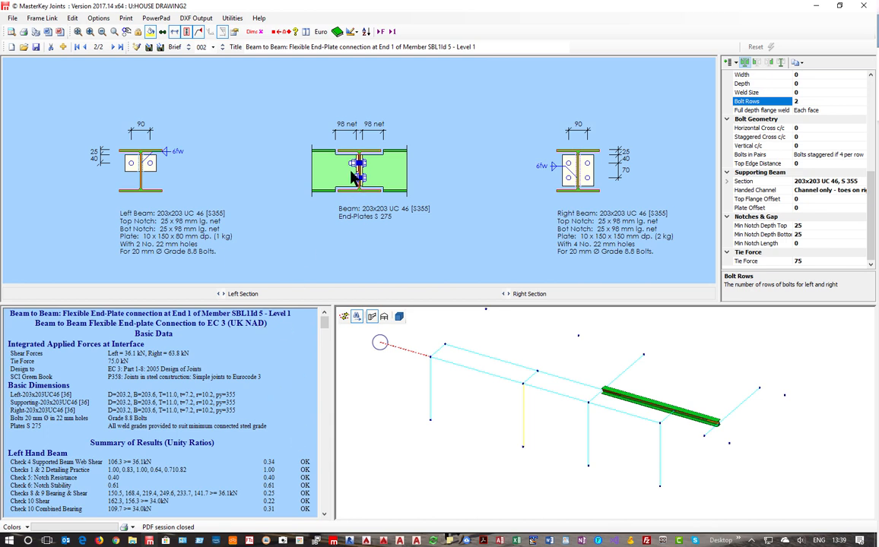
Step: Set the left beam plate of the end-plate connection to 2 bolt rows
{"action": "key", "text": "Up"}
{"action": "key", "text": "Up"}
{"action": "key", "text": "Up"}
{"action": "key", "text": "Up"}
{"action": "key", "text": "Up"}
{"action": "key", "text": "Up"}
{"action": "key", "text": "Up"}
{"action": "key", "text": "Up"}
{"action": "key", "text": "Up"}
{"action": "key", "text": "Up"}
{"action": "key", "text": "Up"}
{"action": "key", "text": "Up"}
{"action": "key", "text": "Up"}
{"action": "key", "text": "Up"}
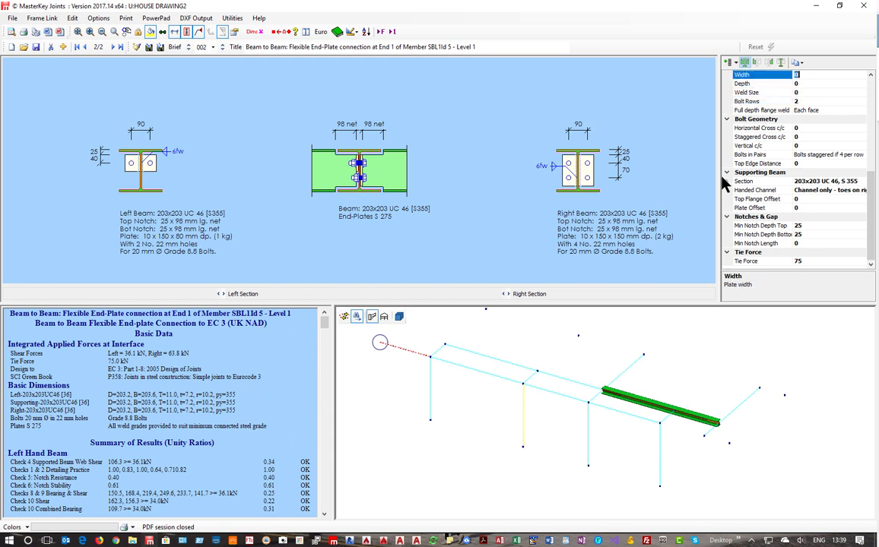
{"action": "key", "text": "Up"}
{"action": "key", "text": "Up"}
{"action": "key", "text": "Up"}
{"action": "key", "text": "Up"}
{"action": "key", "text": "Up"}
{"action": "key", "text": "Up"}
{"action": "key", "text": "Up"}
{"action": "key", "text": "Up"}
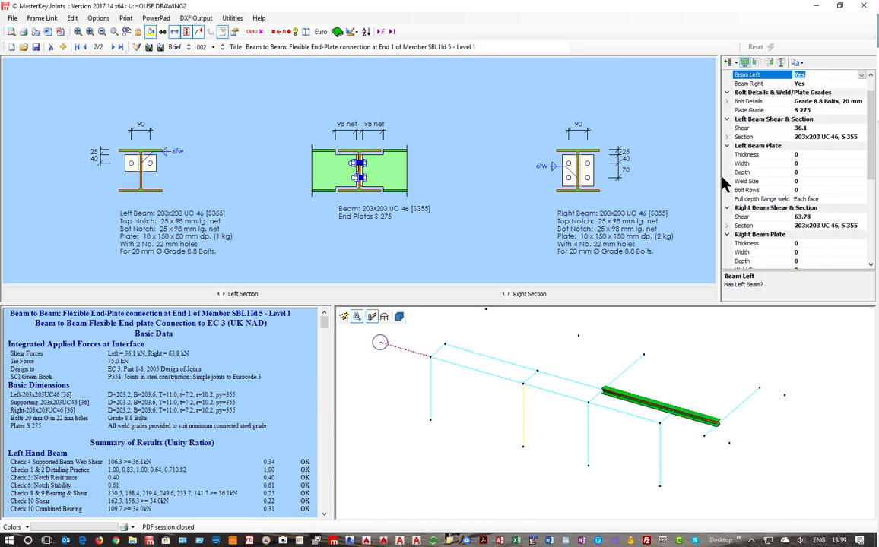
{"action": "key", "text": "Up"}
{"action": "key", "text": "Up"}
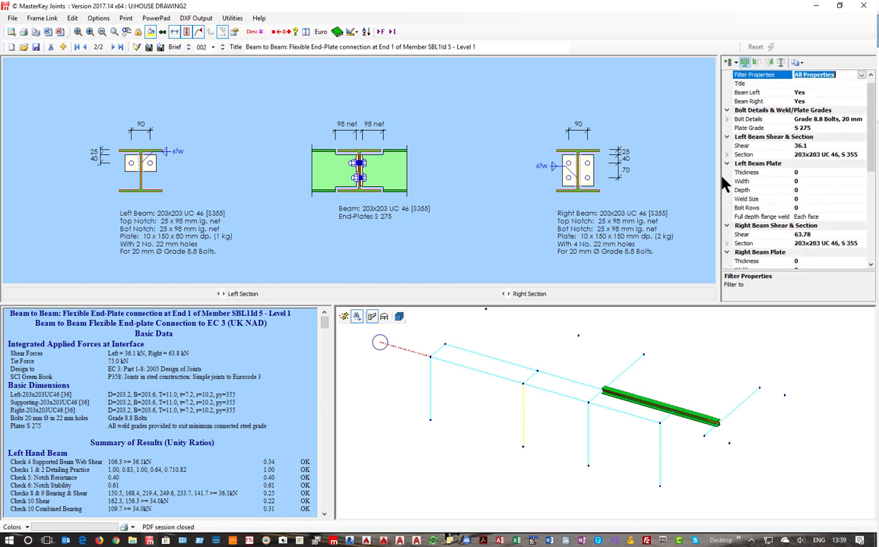
{"action": "left_click", "coordinate": [753, 208]}
{"action": "type", "text": "2"}
{"action": "key", "text": "Return"}
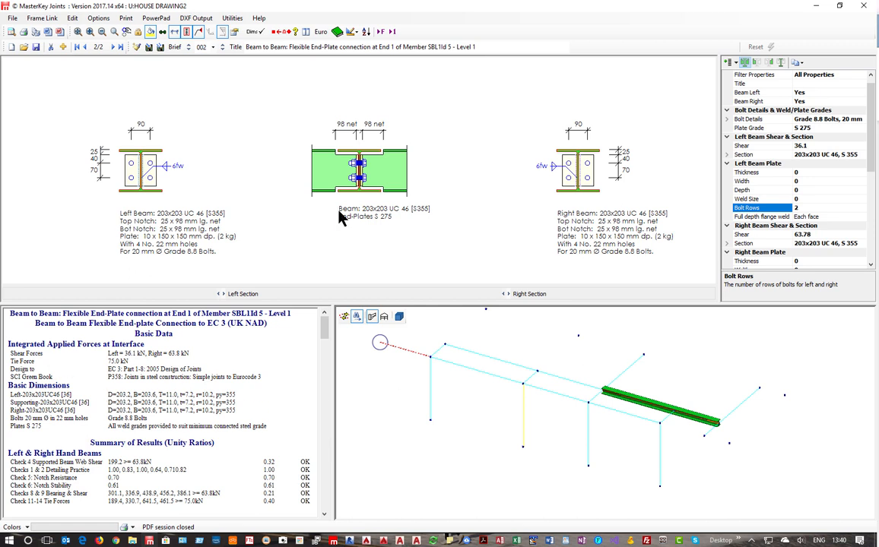
Step: Add a simple beam-to-column Fin-Plate connection linked to MasterFrame and assign it to End 1 of member SBL1Id 8 at the column head
{"action": "left_click", "coordinate": [64, 48]}
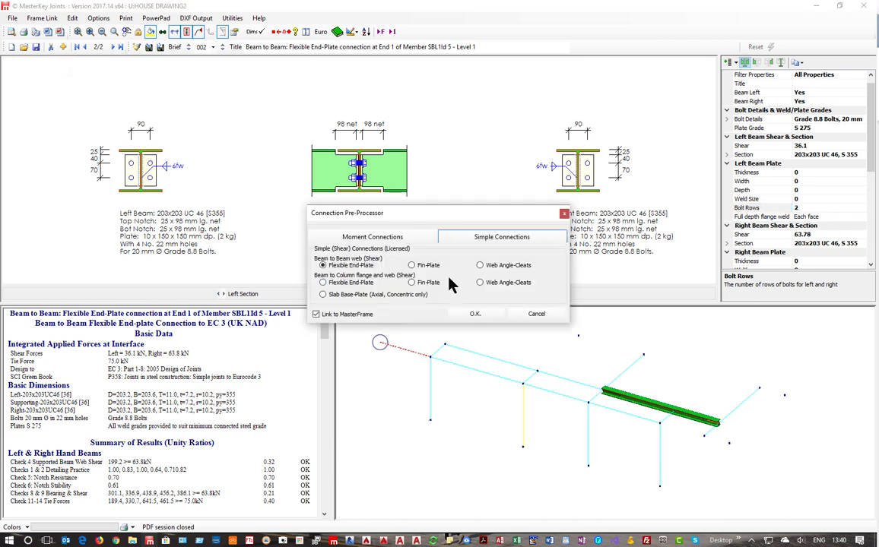
{"action": "left_click", "coordinate": [423, 284]}
{"action": "left_click", "coordinate": [476, 314]}
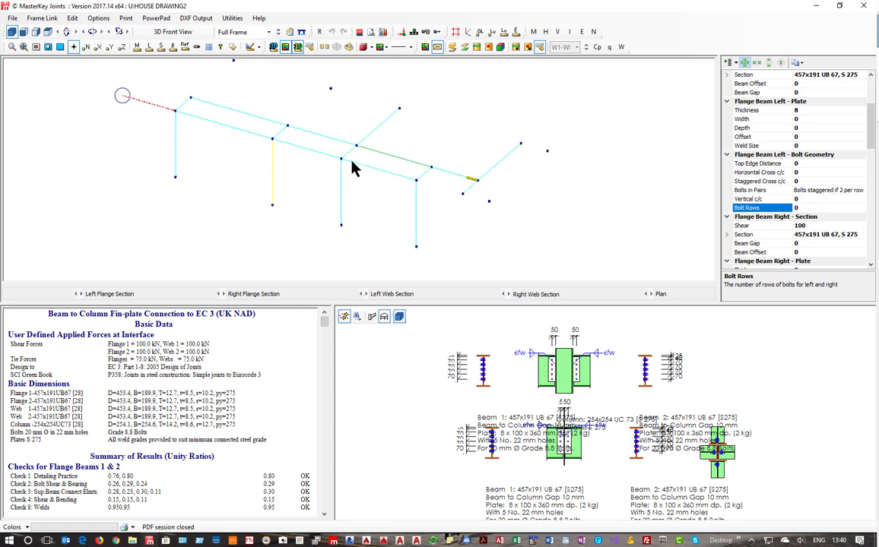
{"action": "double_click", "coordinate": [410, 184]}
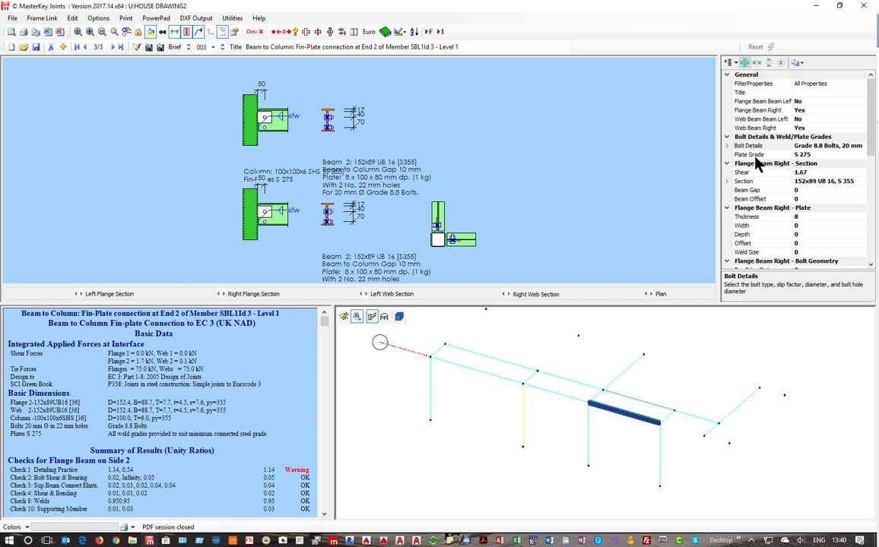
{"action": "left_click", "coordinate": [344, 318]}
{"action": "left_click", "coordinate": [594, 405]}
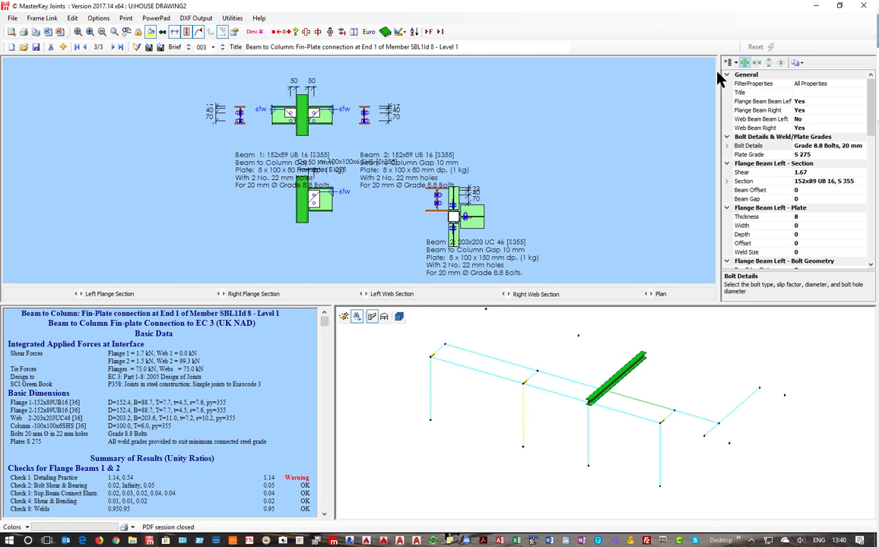
Step: Show only the web beams of the fin-plate connection and review the summary of unity ratios
{"action": "left_click", "coordinate": [757, 64]}
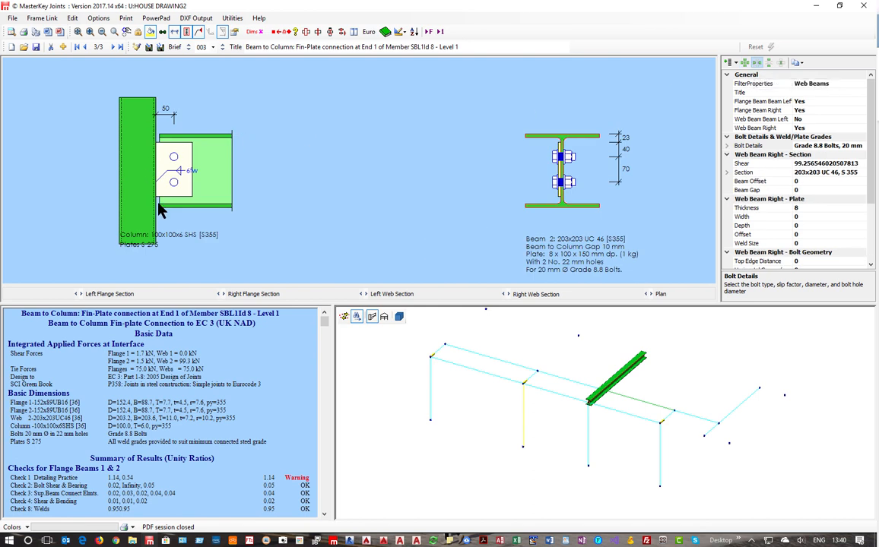
{"action": "mouse_move", "coordinate": [323, 329]}
{"action": "left_mouse_down"}
{"action": "mouse_move", "coordinate": [325, 352]}
{"action": "mouse_move", "coordinate": [325, 339]}
{"action": "left_mouse_up"}
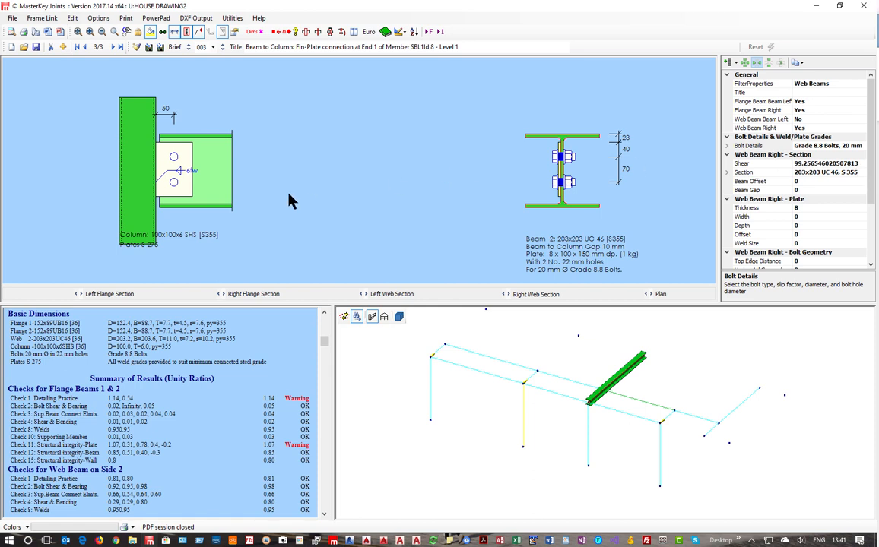
Step: Show only the flange beams and set the left flange beam's plate depth to 120 mm after trying 100 and 130 mm
{"action": "left_click", "coordinate": [770, 65]}
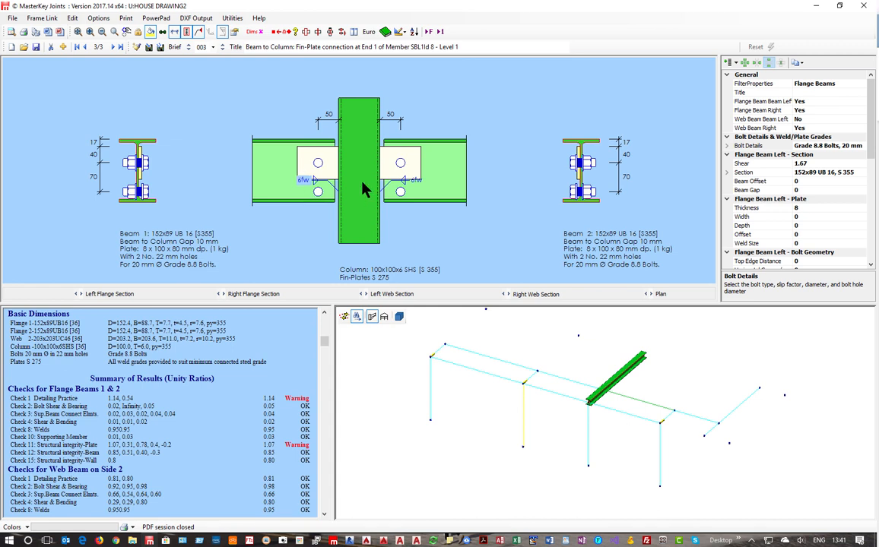
{"action": "left_click", "coordinate": [749, 226]}
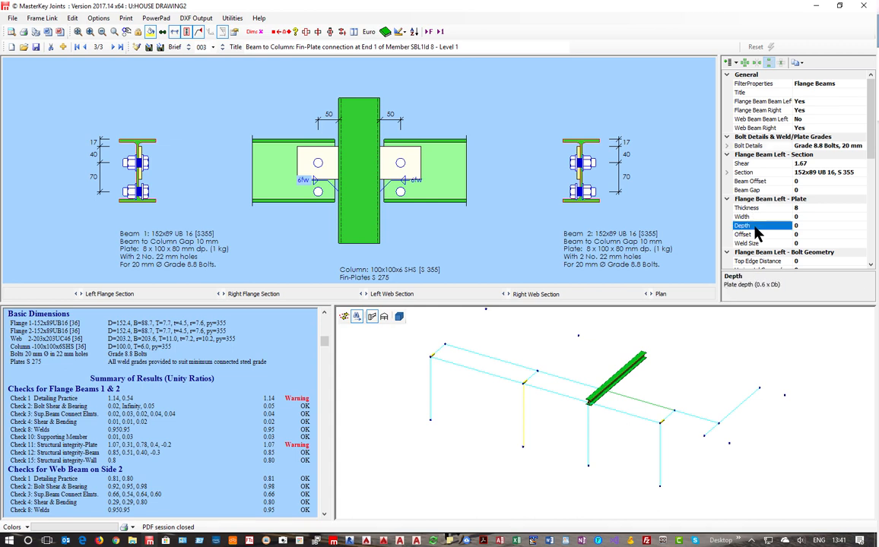
{"action": "type", "text": "100"}
{"action": "key", "text": "Return"}
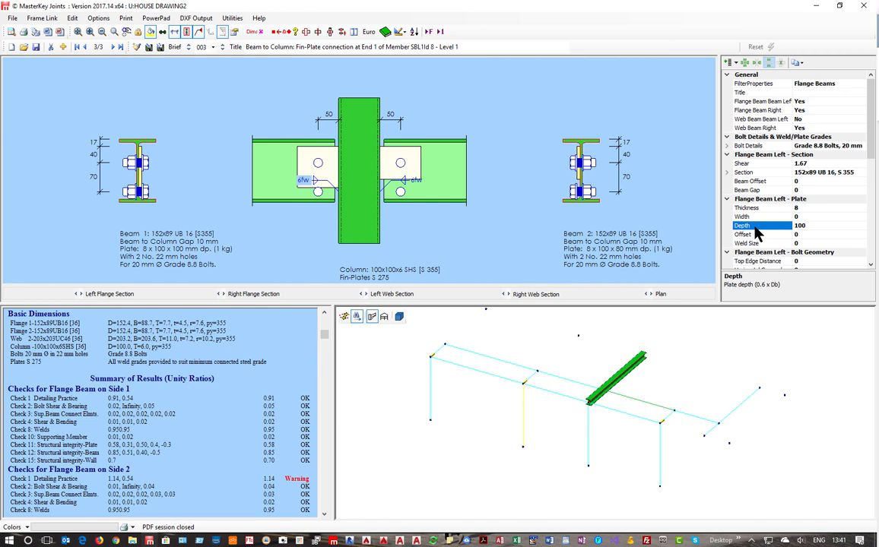
{"action": "type", "text": "130"}
{"action": "key", "text": "Return"}
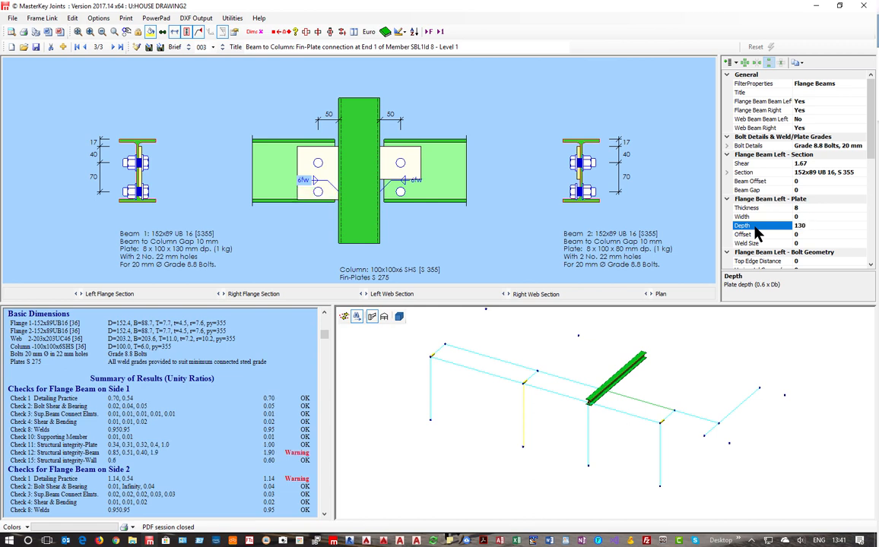
{"action": "type", "text": "120"}
{"action": "key", "text": "Return"}
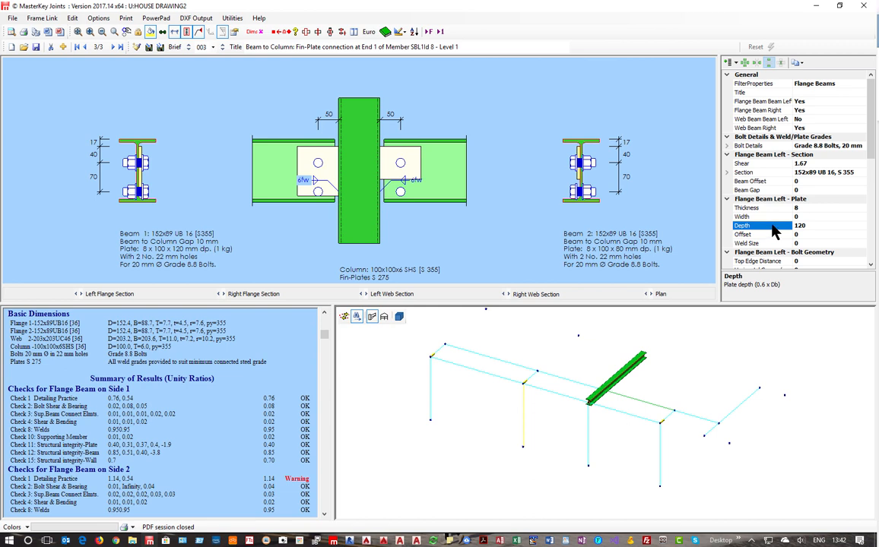
Step: Set the vertical bolt spacing of both the left and right flange beams to 50 mm
{"action": "scroll", "coordinate": [772, 230], "scroll_direction": "down", "scroll_amount": 4}
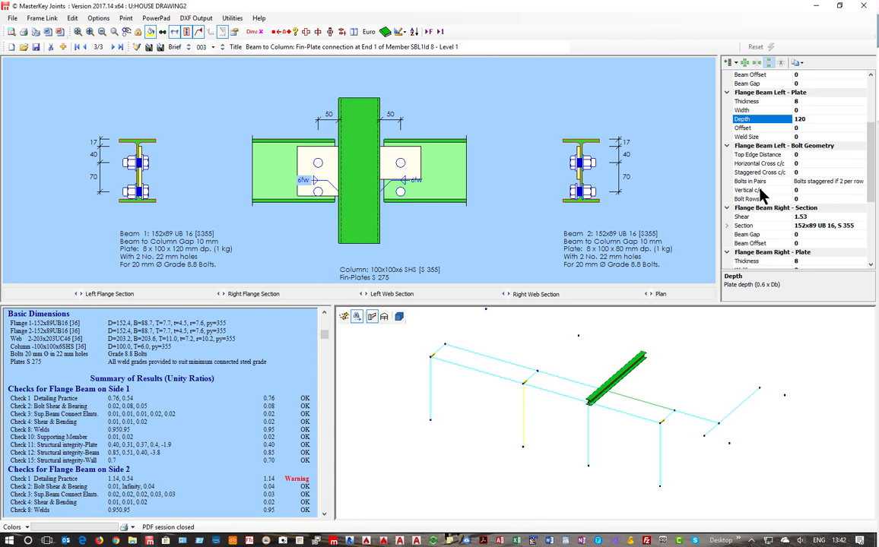
{"action": "left_click", "coordinate": [762, 191]}
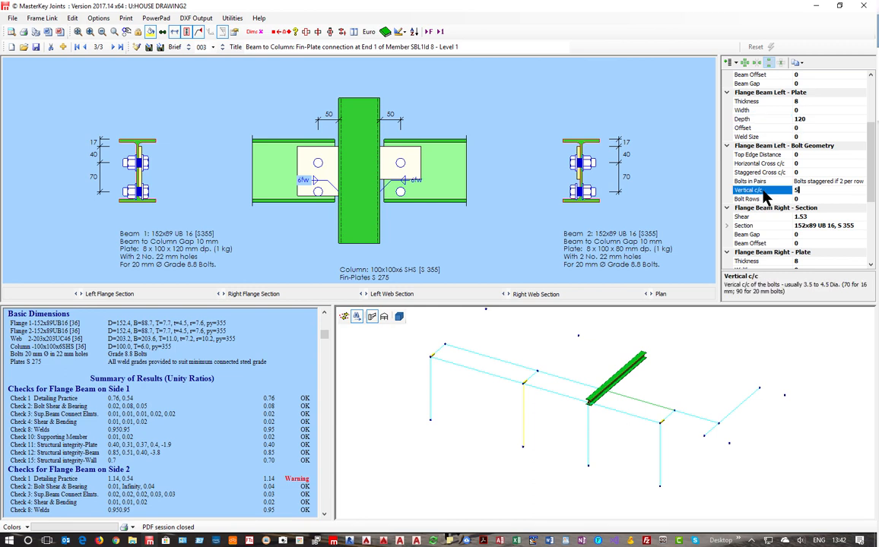
{"action": "key", "text": "Return"}
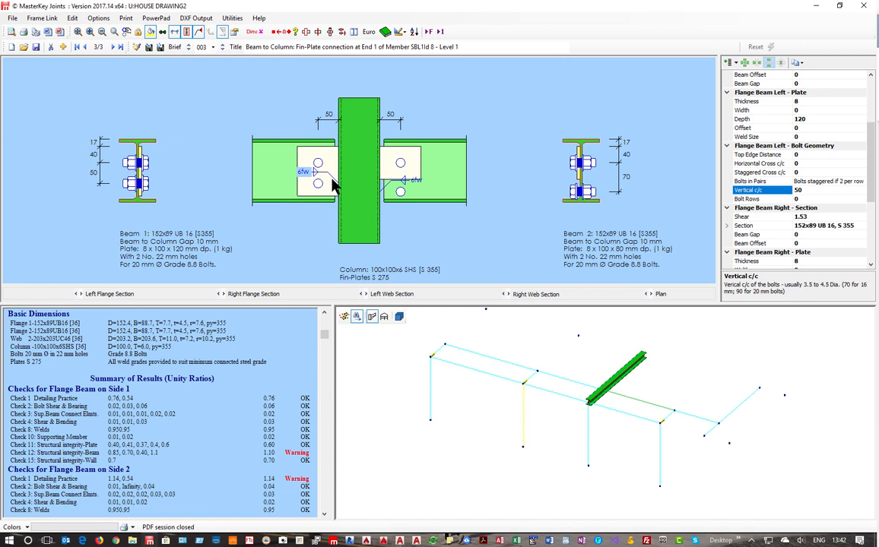
{"action": "scroll", "coordinate": [788, 209], "scroll_direction": "down", "scroll_amount": 4}
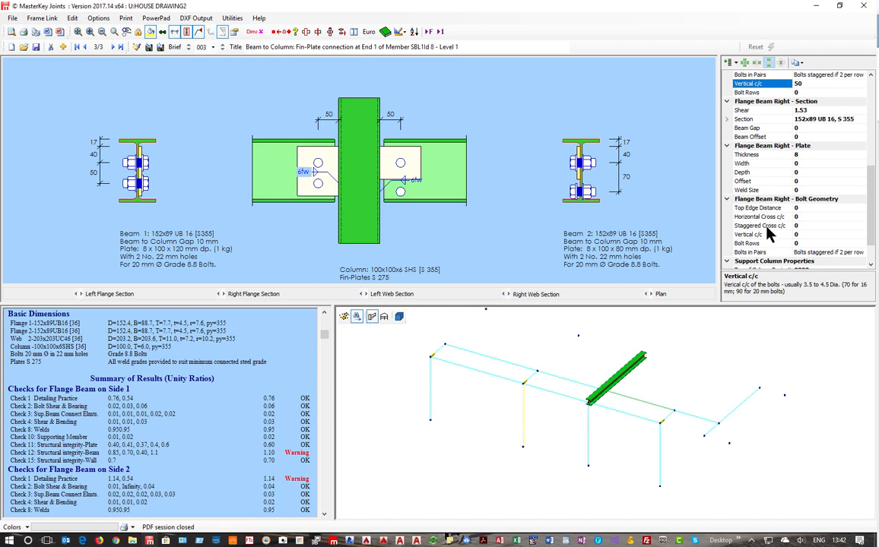
{"action": "left_click", "coordinate": [760, 234]}
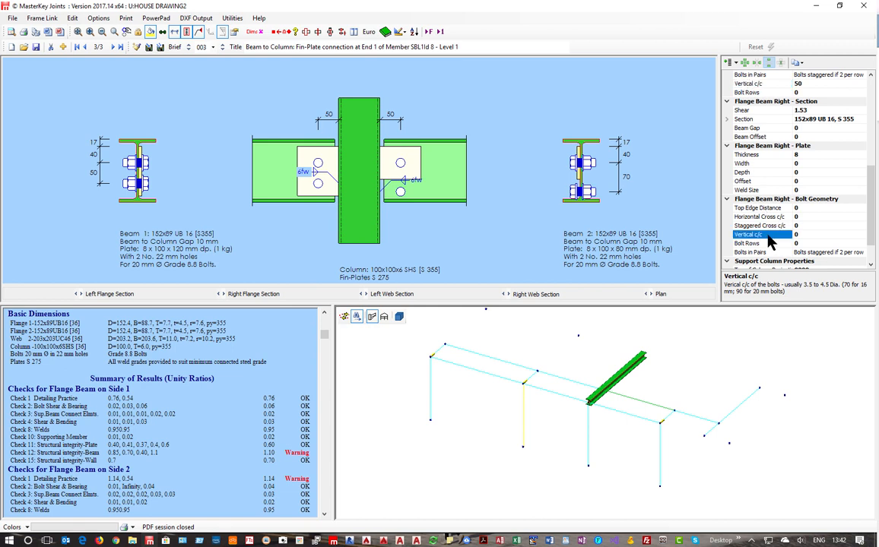
{"action": "type", "text": "50"}
{"action": "key", "text": "Return"}
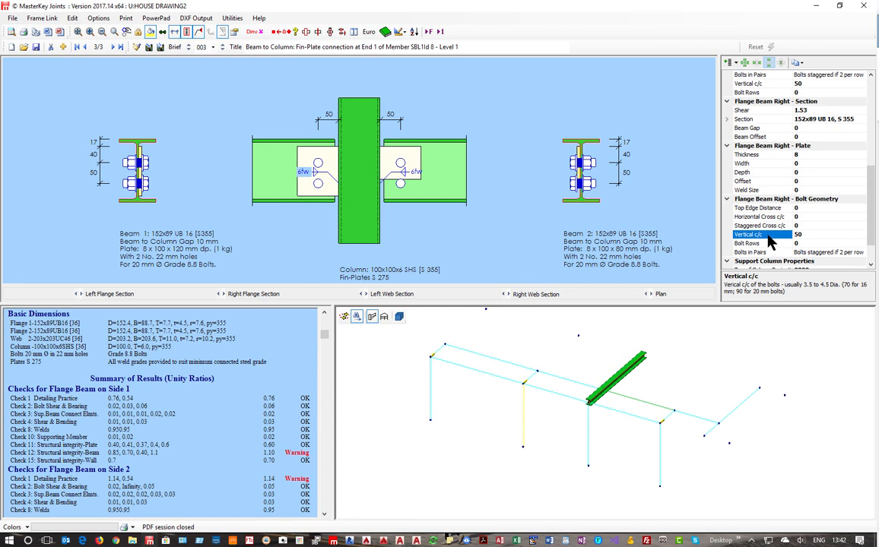
Step: Set the right flange beam's plate depth to 120 mm
{"action": "key", "text": "Up"}
{"action": "key", "text": "Up"}
{"action": "key", "text": "Up"}
{"action": "key", "text": "Up"}
{"action": "key", "text": "Up"}
{"action": "key", "text": "Up"}
{"action": "key", "text": "Up"}
{"action": "key", "text": "Up"}
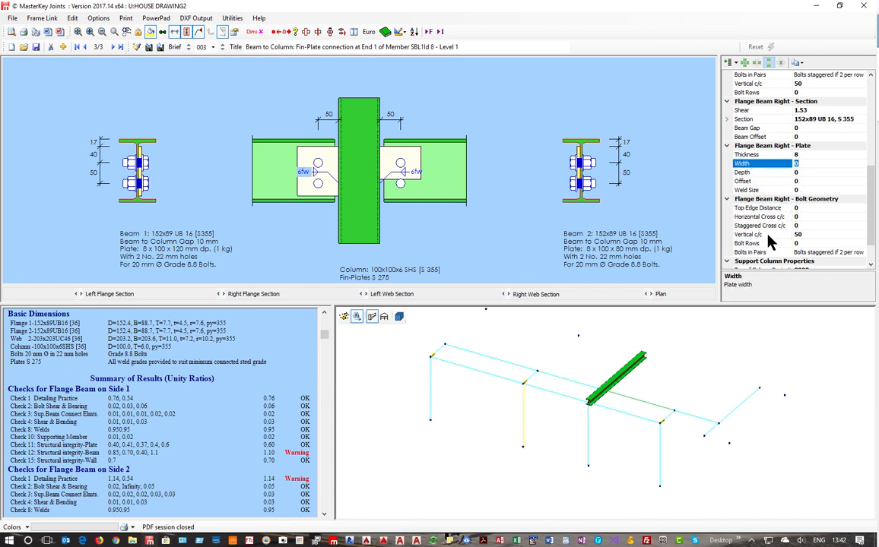
{"action": "key", "text": "Down"}
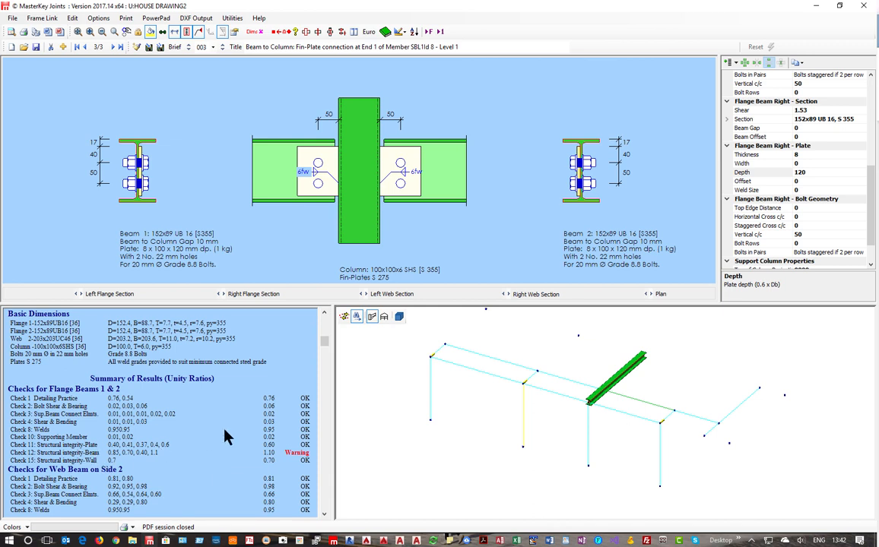
Step: Examine the detailed structural integrity checks in the results and the tie force settings in the simple joints design options
{"action": "scroll", "coordinate": [245, 435], "scroll_direction": "down", "scroll_amount": 10}
{"action": "scroll", "coordinate": [245, 435], "scroll_direction": "down", "scroll_amount": 10}
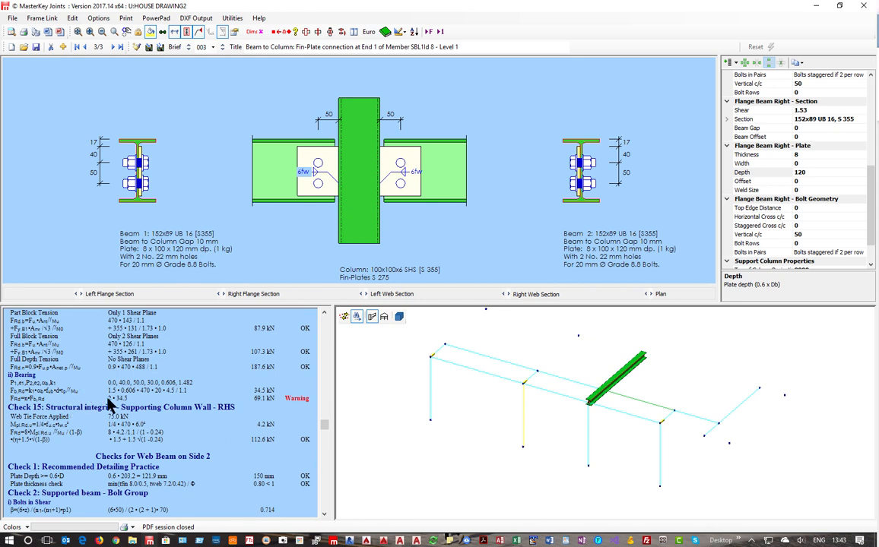
{"action": "scroll", "coordinate": [109, 405], "scroll_direction": "up", "scroll_amount": 2}
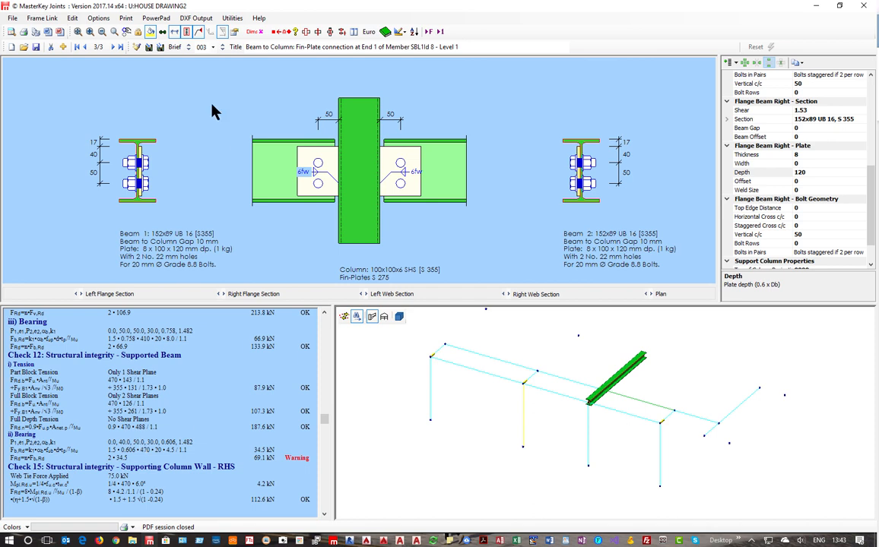
{"action": "left_click", "coordinate": [96, 23]}
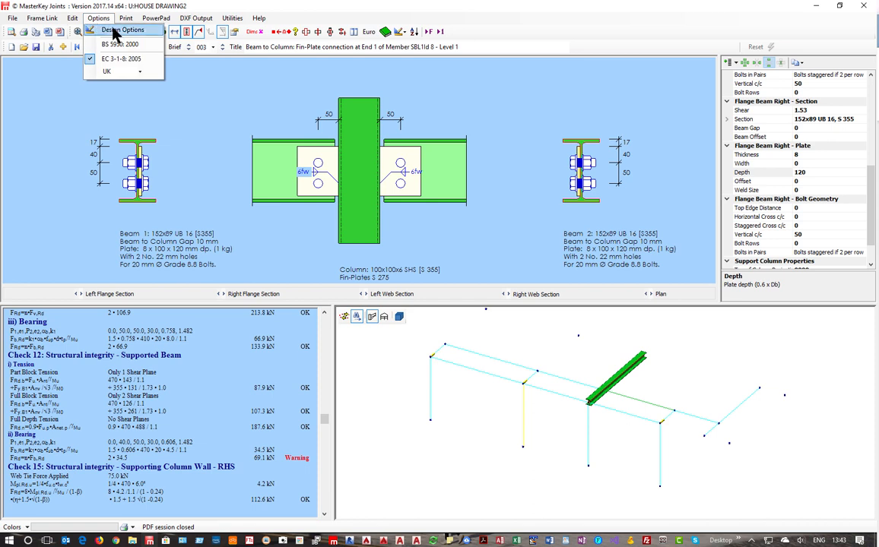
{"action": "left_click", "coordinate": [116, 30]}
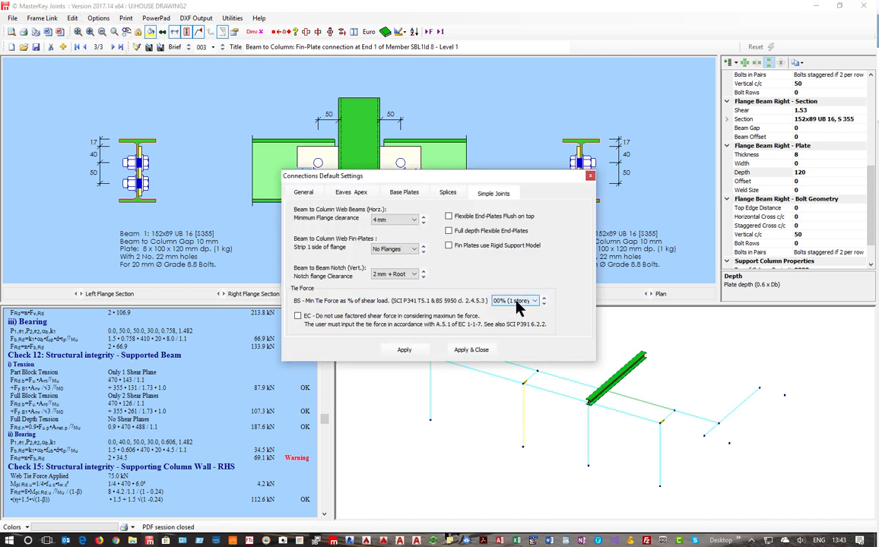
{"action": "left_click", "coordinate": [517, 303]}
{"action": "left_click", "coordinate": [467, 352]}
{"action": "left_click", "coordinate": [468, 352]}
Step: Set both the flange and web tie forces of the fin-plate connection to 0
{"action": "scroll", "coordinate": [741, 232], "scroll_direction": "down", "scroll_amount": 1}
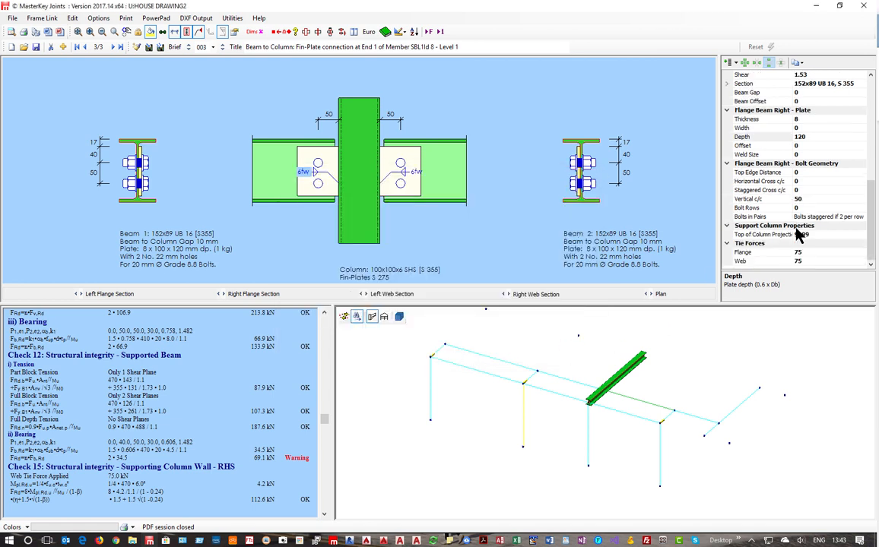
{"action": "left_click", "coordinate": [764, 253]}
{"action": "type", "text": "0"}
{"action": "left_click", "coordinate": [780, 261]}
{"action": "type", "text": "00"}
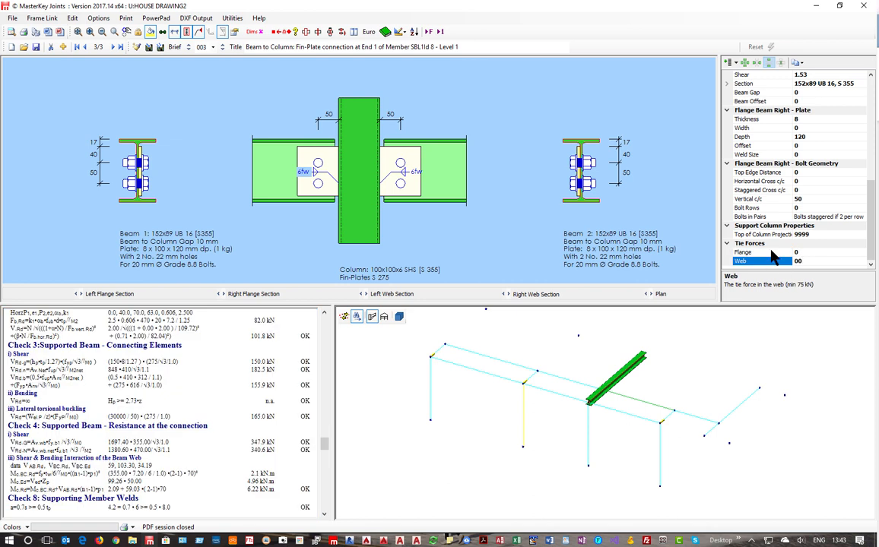
{"action": "key", "text": "BackSpace"}
{"action": "key", "text": "Return"}
Step: Review the updated design results and read the connection's dimensional checks
{"action": "scroll", "coordinate": [183, 410], "scroll_direction": "down", "scroll_amount": 5}
{"action": "scroll", "coordinate": [183, 445], "scroll_direction": "up", "scroll_amount": 5}
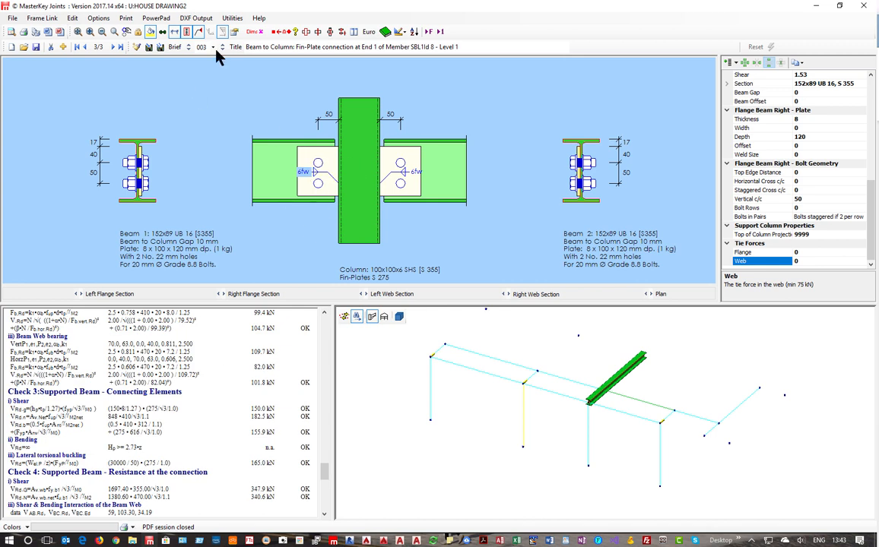
{"action": "left_click", "coordinate": [254, 32]}
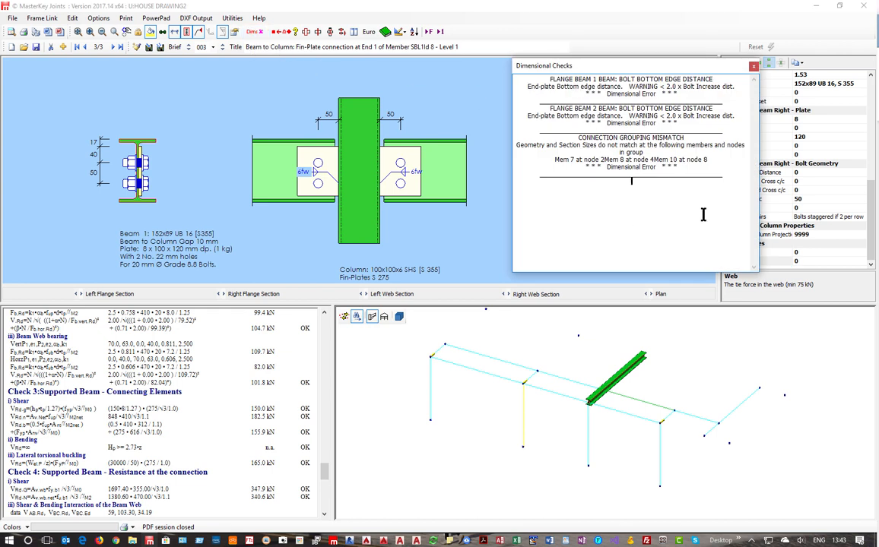
{"action": "left_click", "coordinate": [753, 67]}
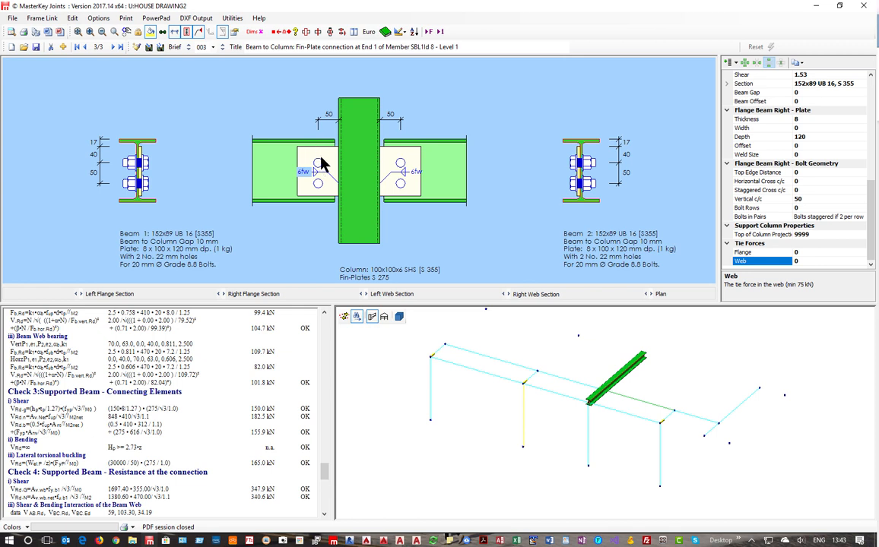
Step: Try a 16 mm bolt diameter for the connection, review the design results, and set the diameter back to 20 mm
{"action": "scroll", "coordinate": [853, 163], "scroll_direction": "up", "scroll_amount": 6}
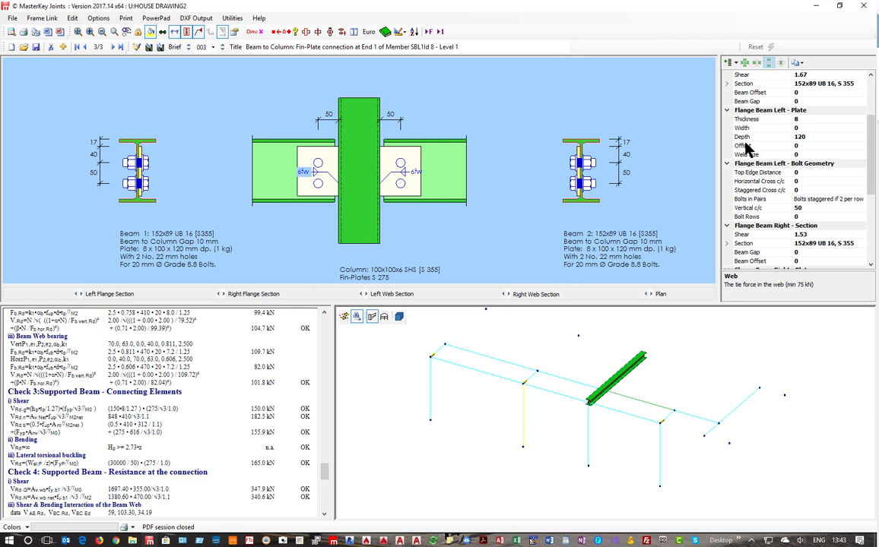
{"action": "scroll", "coordinate": [755, 148], "scroll_direction": "up", "scroll_amount": 4}
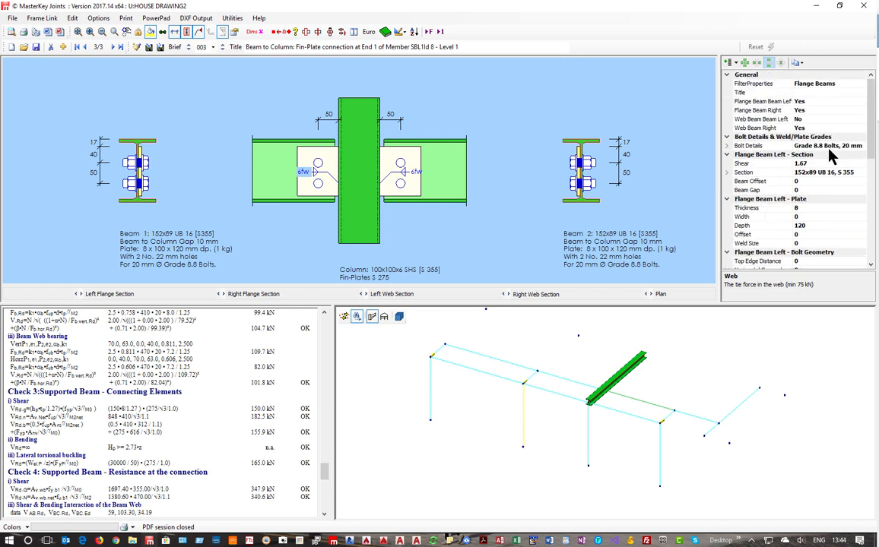
{"action": "double_click", "coordinate": [753, 145]}
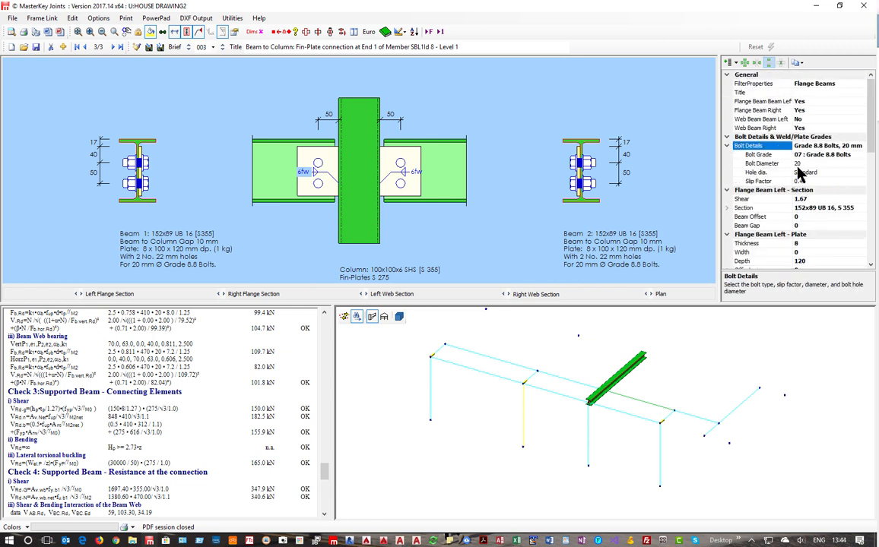
{"action": "left_click", "coordinate": [760, 163]}
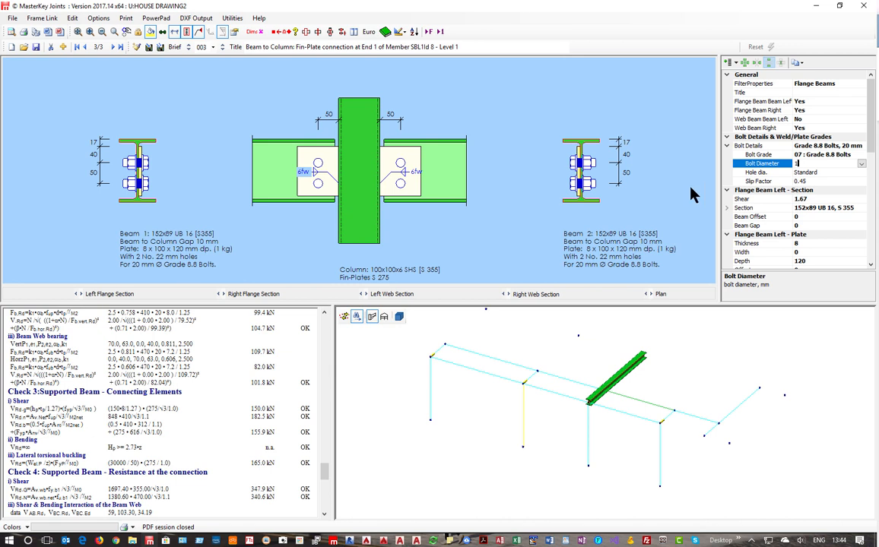
{"action": "type", "text": "16"}
{"action": "key", "text": "Return"}
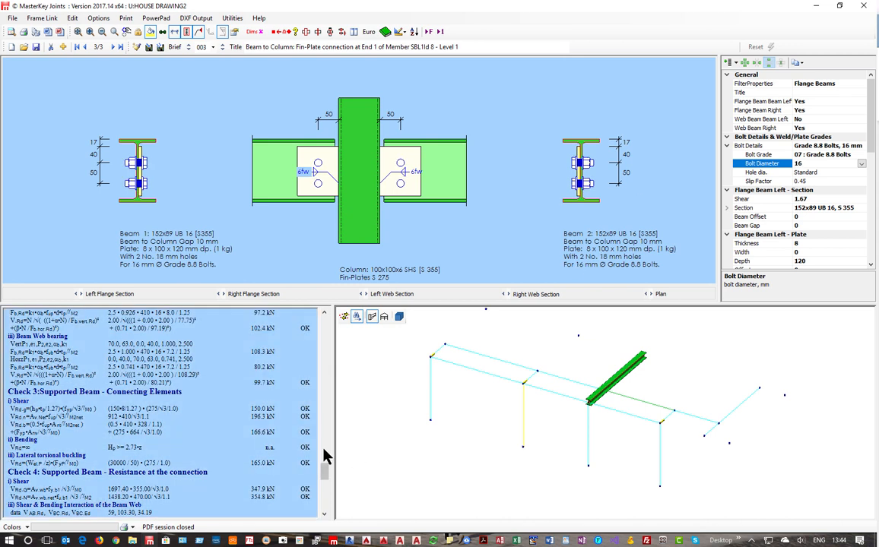
{"action": "left_click_drag", "start_coordinate": [323, 477], "coordinate": [329, 452]}
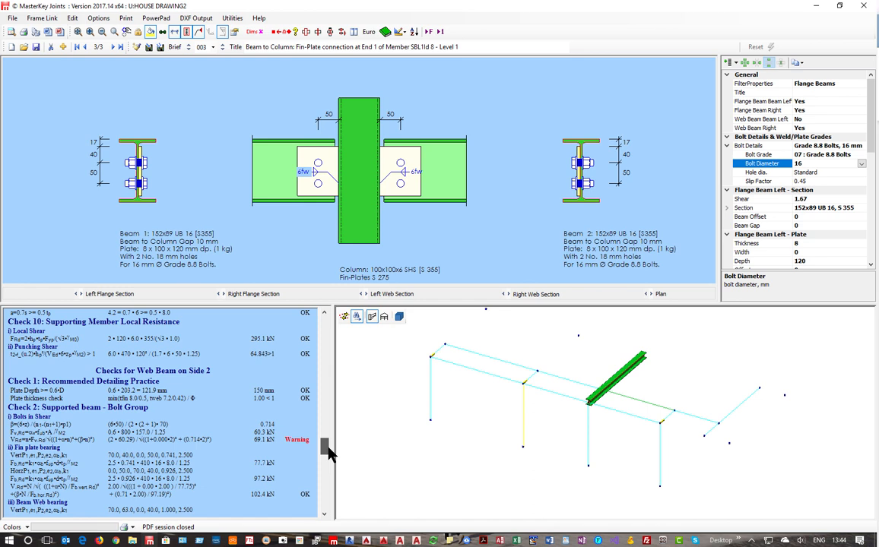
{"action": "left_click_drag", "start_coordinate": [328, 453], "coordinate": [342, 319]}
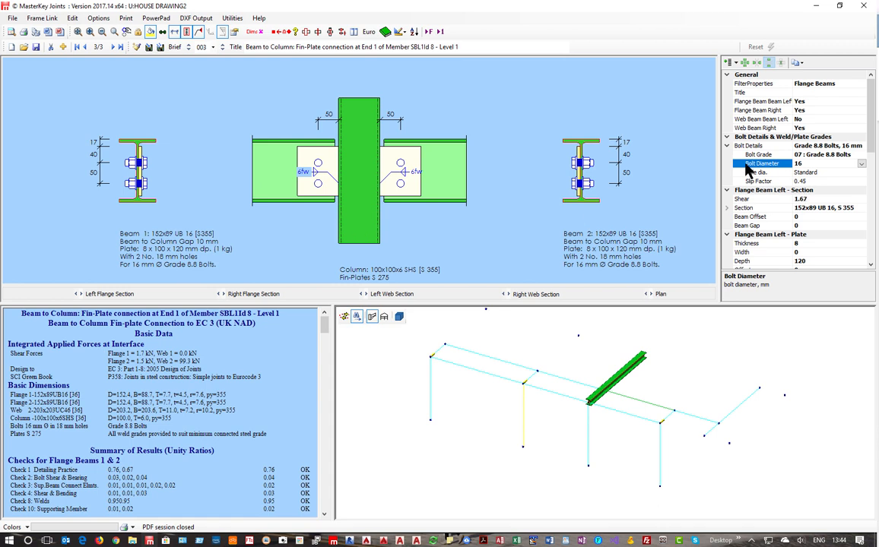
{"action": "key", "text": "Return"}
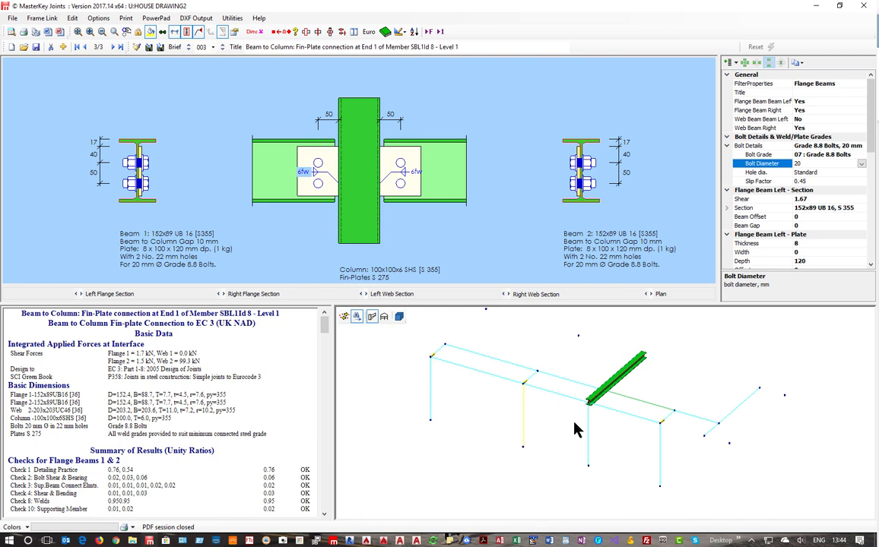
Step: Close the connection design, return to MasterFrame and start Concrete Beam Column Pad Design
{"action": "left_click", "coordinate": [864, 6]}
{"action": "left_click", "coordinate": [395, 295]}
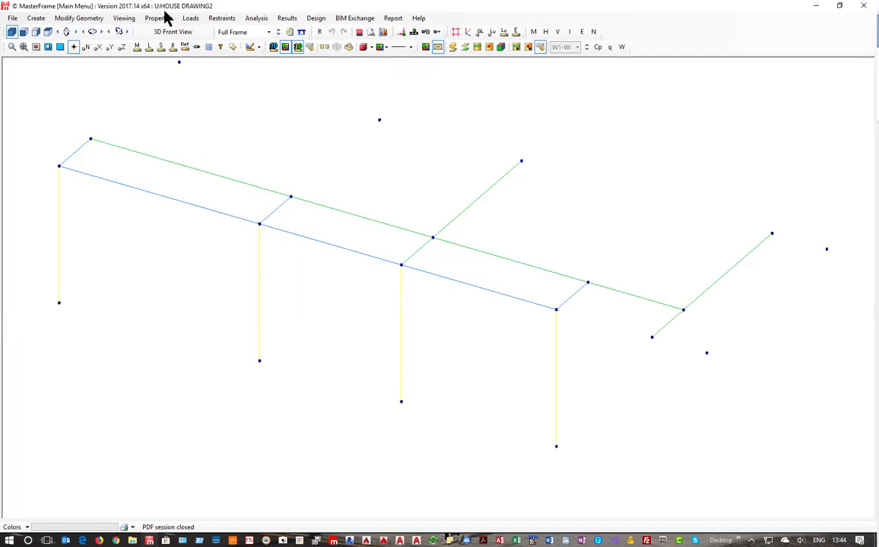
{"action": "left_click", "coordinate": [315, 17]}
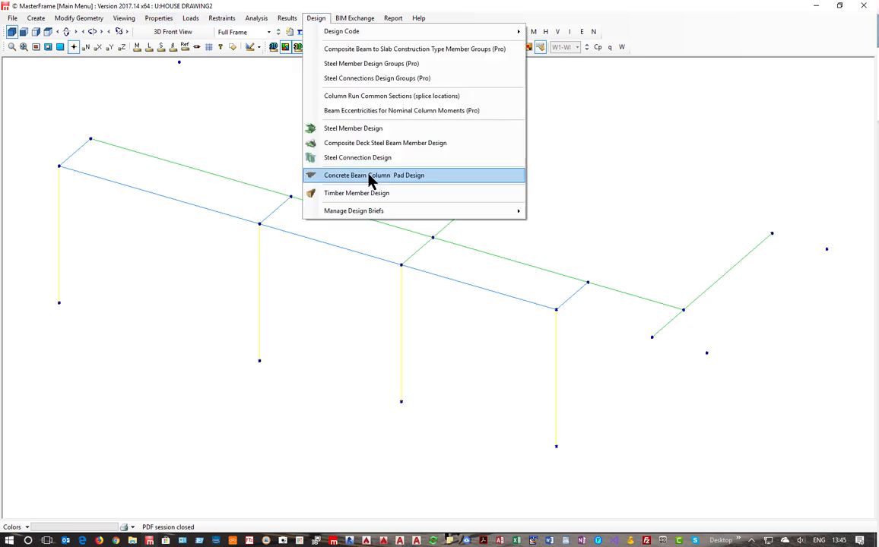
{"action": "left_click", "coordinate": [370, 176]}
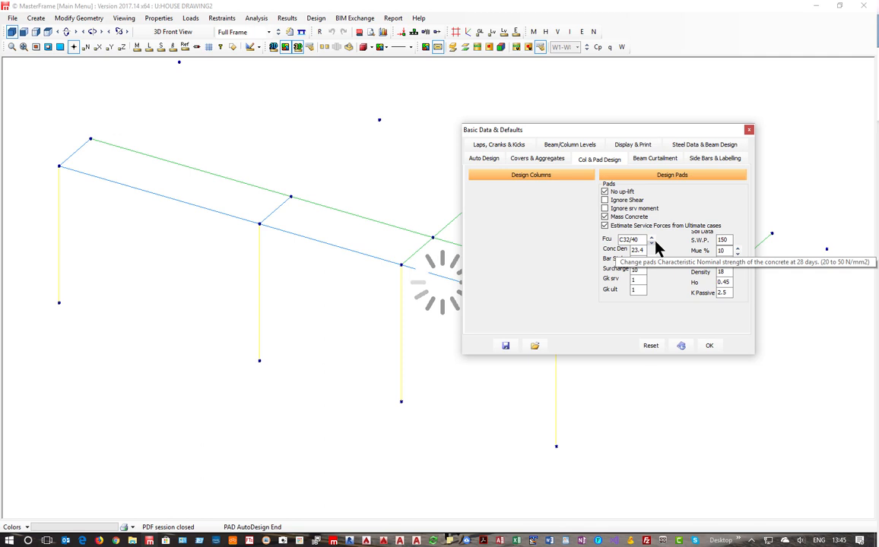
Step: Set the pad soil data to a safe working pressure of 100, cohesion 0 and K Passive 0
{"action": "double_click", "coordinate": [723, 239]}
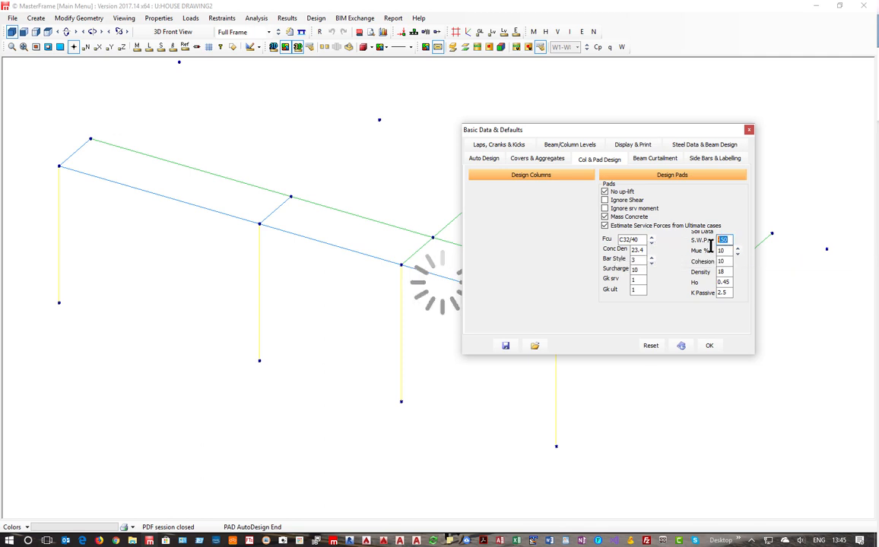
{"action": "type", "text": "100"}
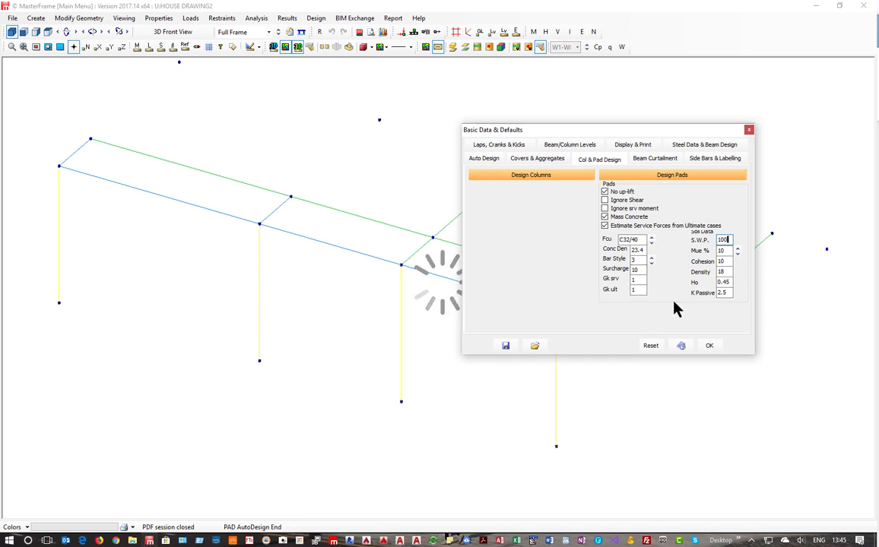
{"action": "double_click", "coordinate": [722, 261]}
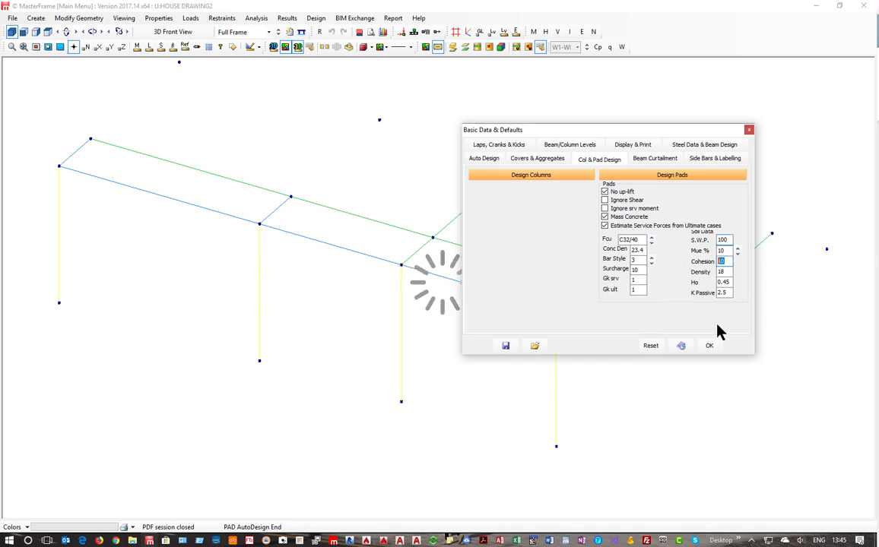
{"action": "type", "text": "0"}
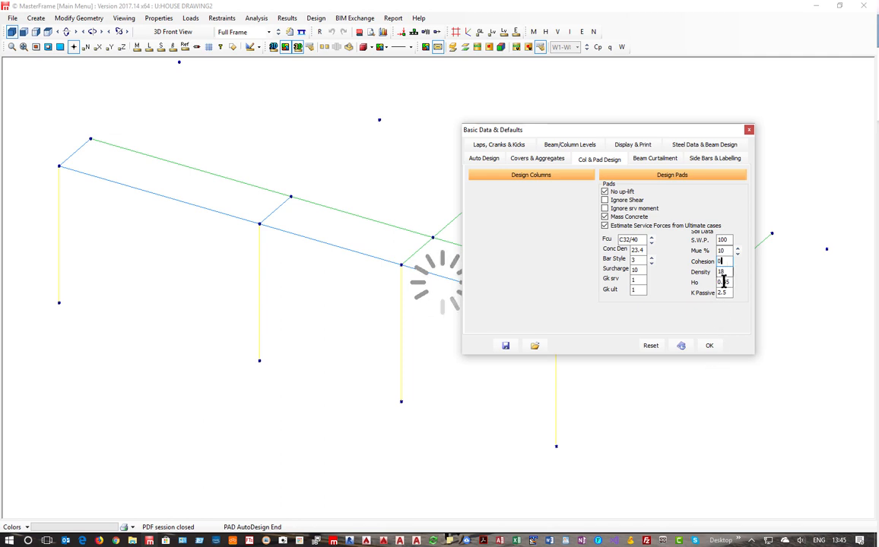
{"action": "double_click", "coordinate": [724, 293]}
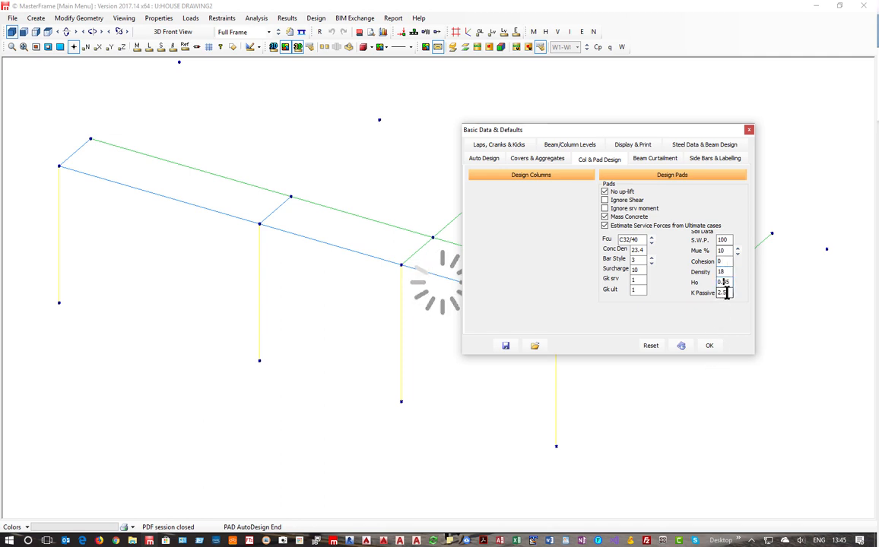
{"action": "type", "text": "0"}
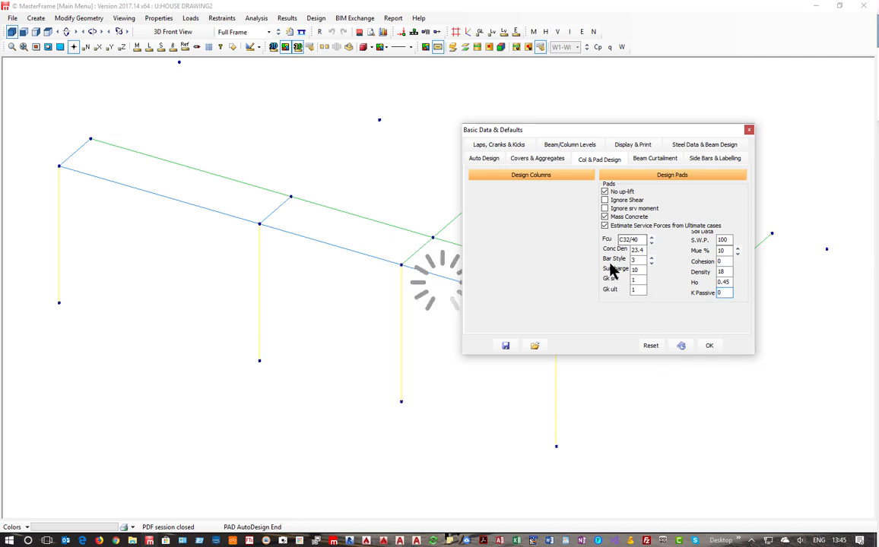
Step: Set the pad bar style to 1 and surcharge to 0, turn off mass concrete, and accept the design defaults
{"action": "left_click", "coordinate": [651, 263]}
{"action": "left_click", "coordinate": [652, 263]}
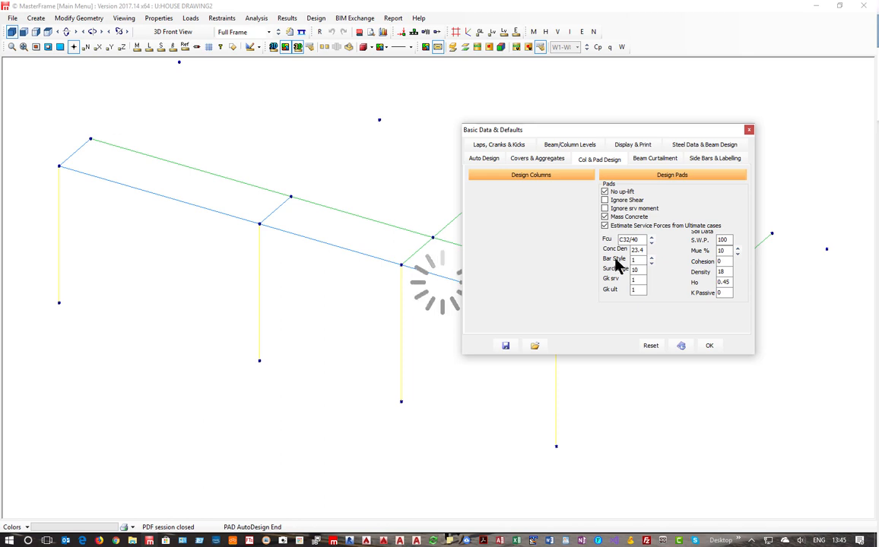
{"action": "left_click", "coordinate": [652, 264]}
{"action": "left_click", "coordinate": [652, 263]}
{"action": "left_click", "coordinate": [652, 263]}
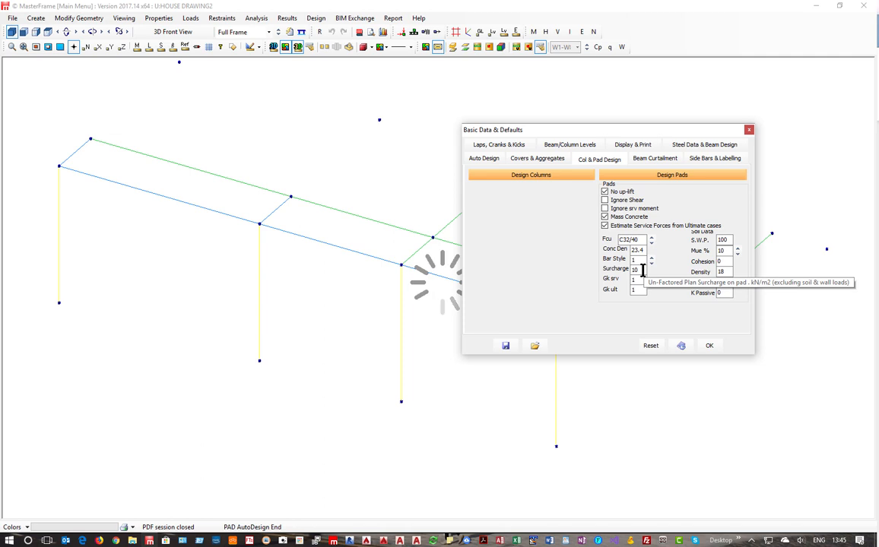
{"action": "left_click_drag", "start_coordinate": [640, 270], "coordinate": [611, 268]}
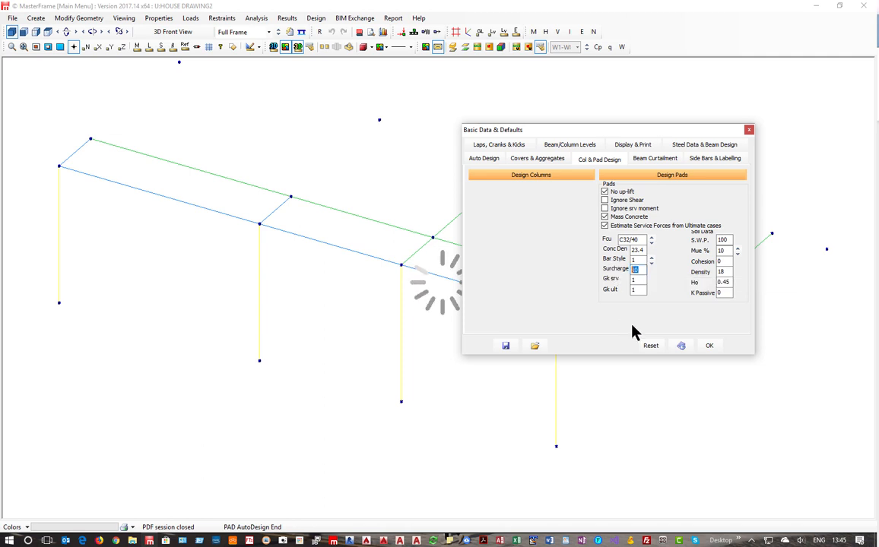
{"action": "type", "text": "0"}
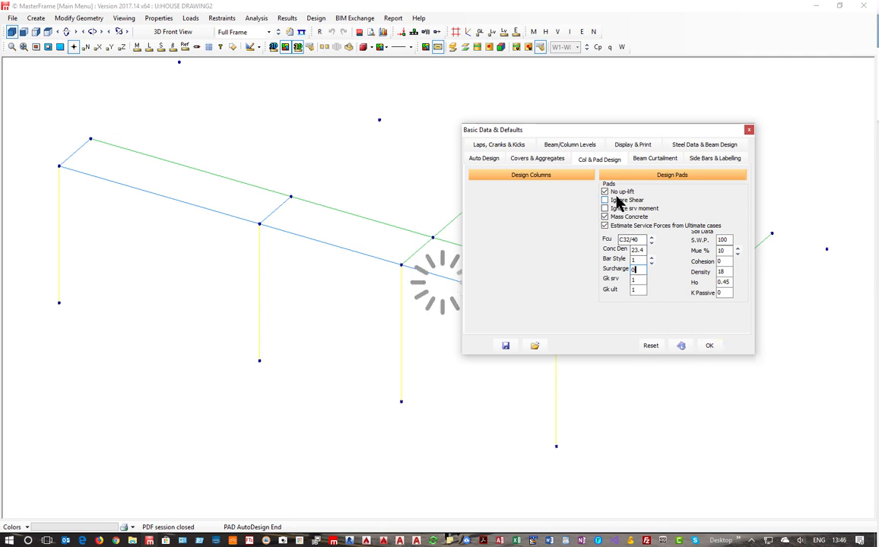
{"action": "left_click", "coordinate": [604, 216]}
{"action": "left_click", "coordinate": [709, 345]}
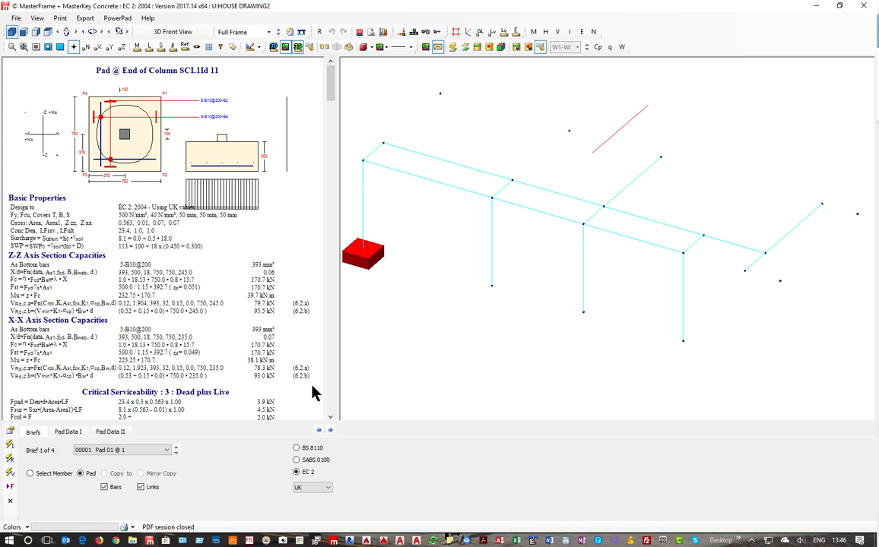
Step: Enlarge the pad under the third column to 1000 mm in both length and breadth
{"action": "left_click", "coordinate": [488, 294]}
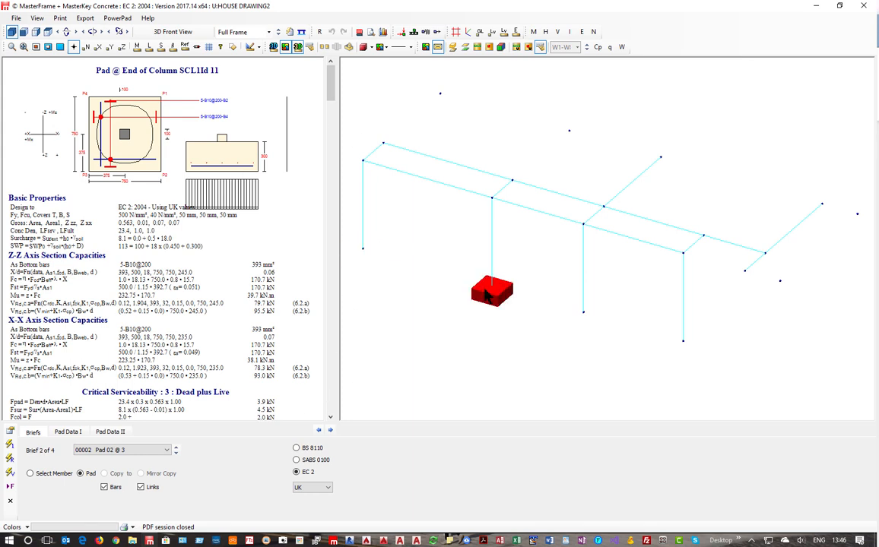
{"action": "left_click", "coordinate": [583, 333]}
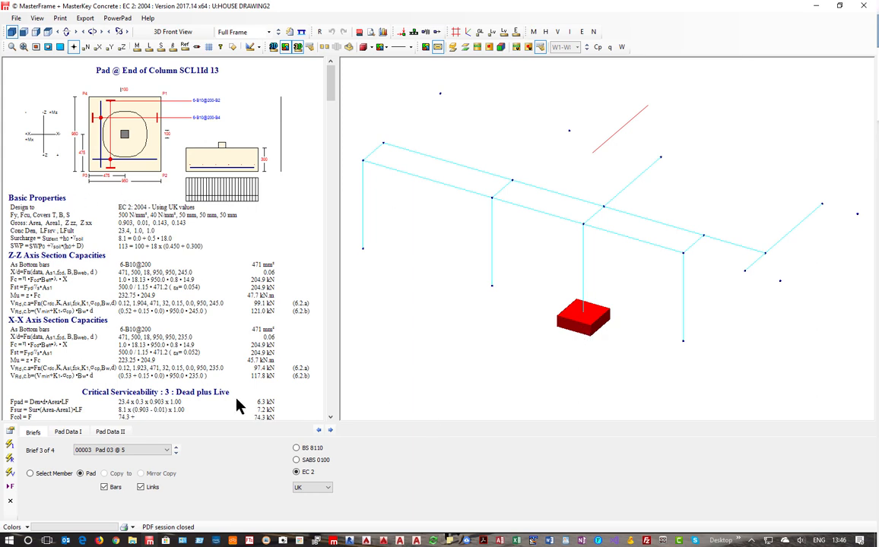
{"action": "left_click", "coordinate": [67, 432]}
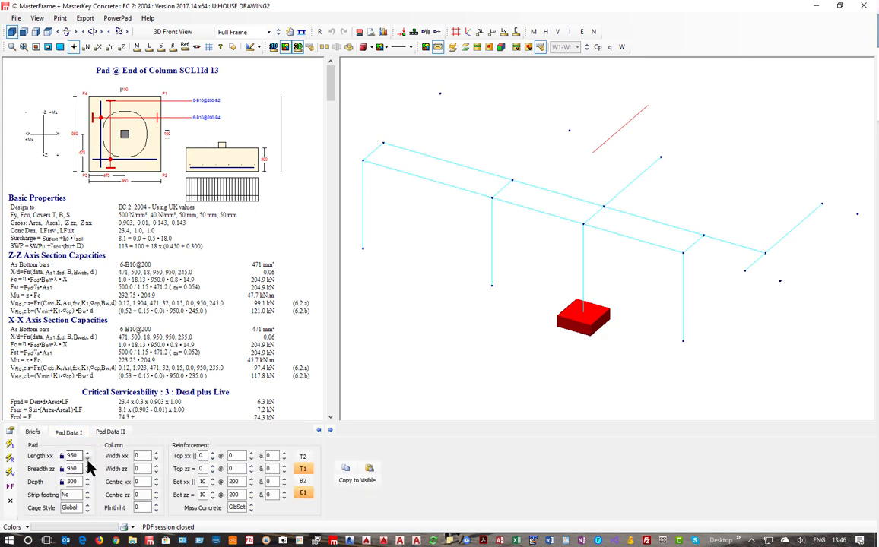
{"action": "left_click", "coordinate": [87, 456]}
{"action": "left_click", "coordinate": [87, 456]}
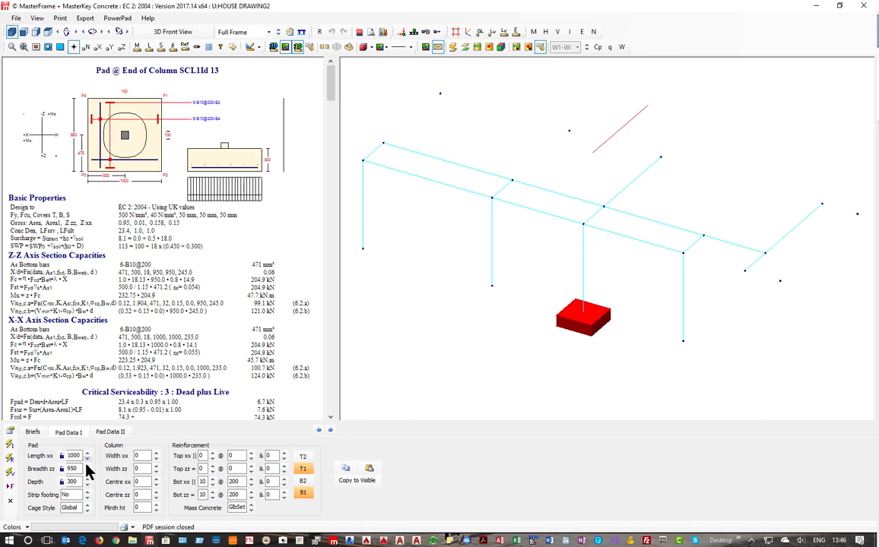
{"action": "left_click", "coordinate": [86, 466]}
{"action": "left_click", "coordinate": [87, 466]}
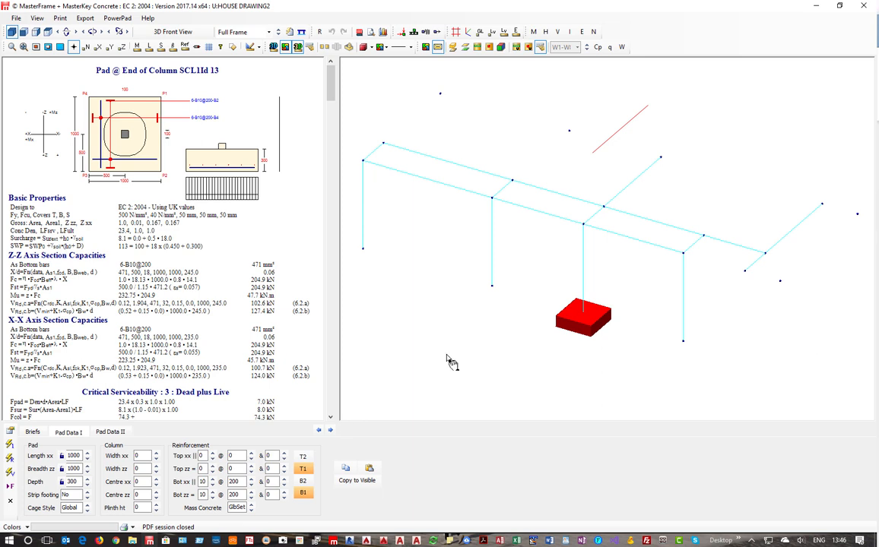
Step: Examine the pad designs under the individual columns, comparing their sizes, column loads and bearing pressures
{"action": "left_click", "coordinate": [683, 341]}
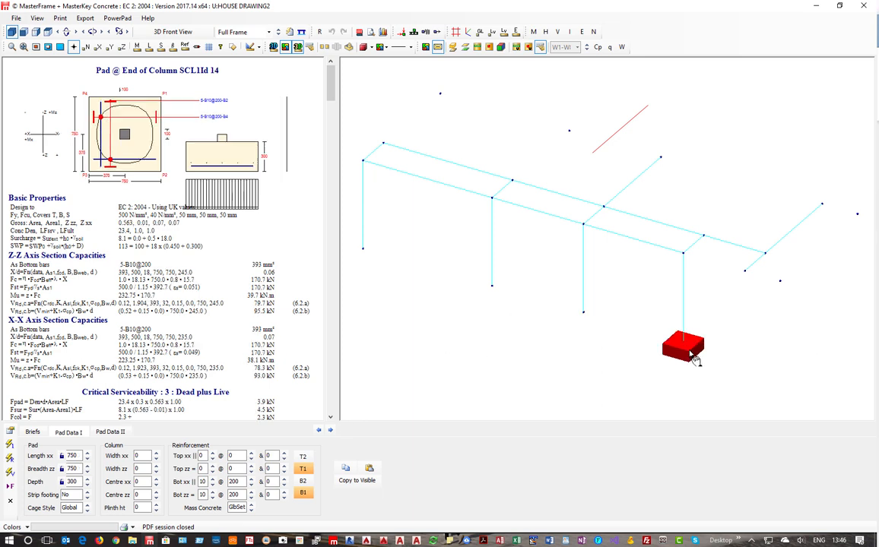
{"action": "left_click", "coordinate": [491, 293]}
{"action": "left_click", "coordinate": [372, 257]}
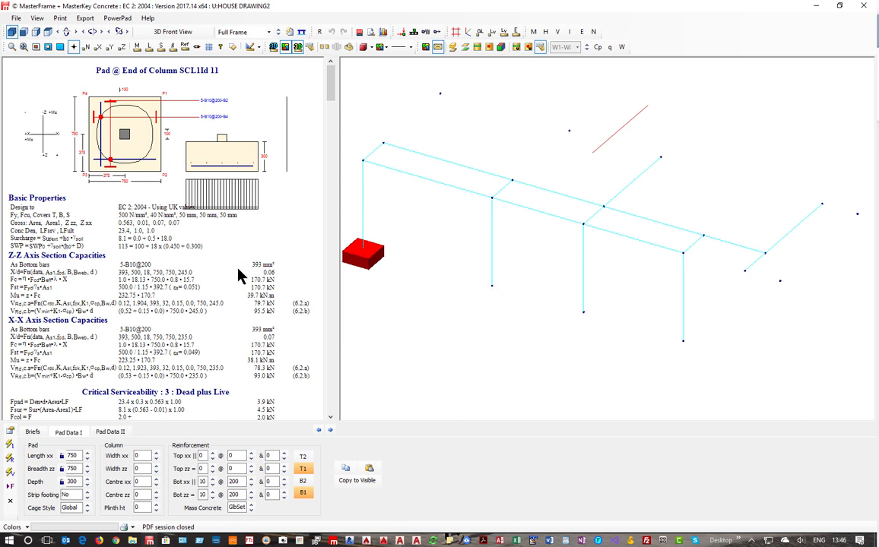
{"action": "scroll", "coordinate": [240, 285], "scroll_direction": "down", "scroll_amount": 3}
{"action": "scroll", "coordinate": [247, 330], "scroll_direction": "down", "scroll_amount": 1}
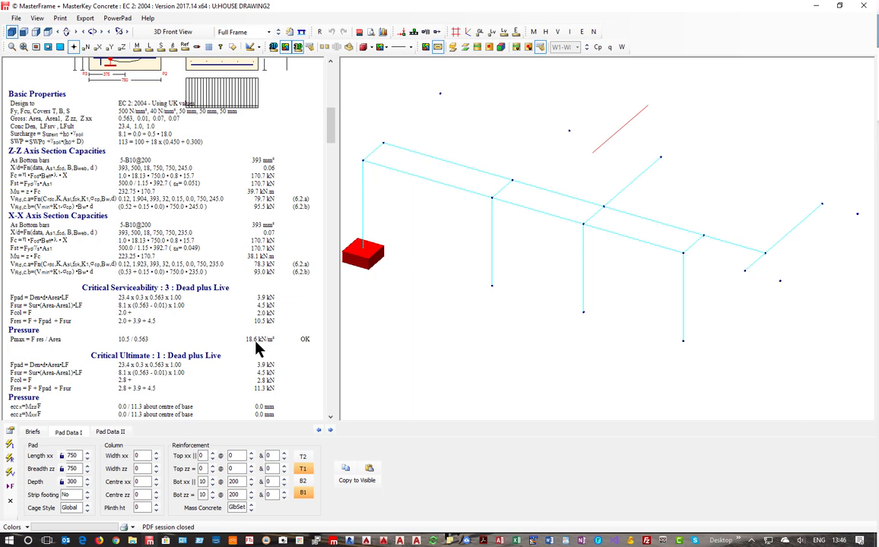
{"action": "left_click", "coordinate": [509, 298]}
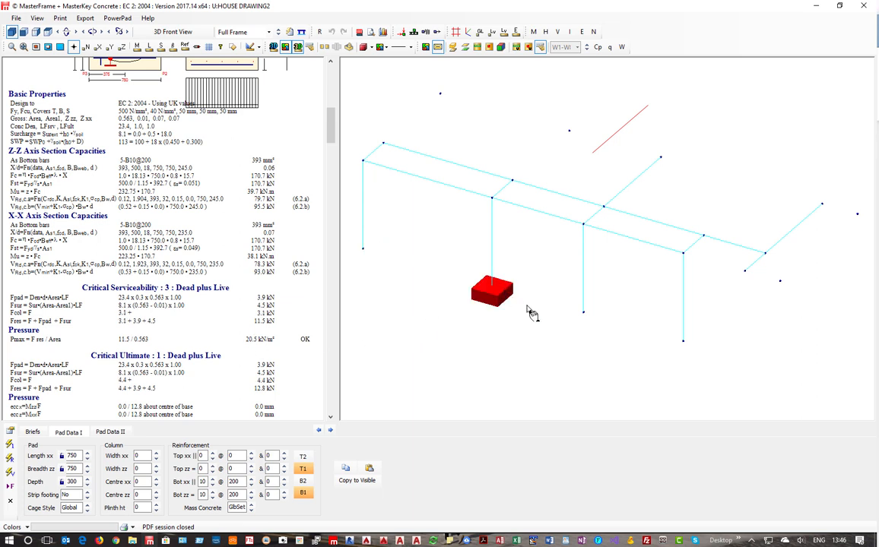
{"action": "left_click", "coordinate": [517, 299]}
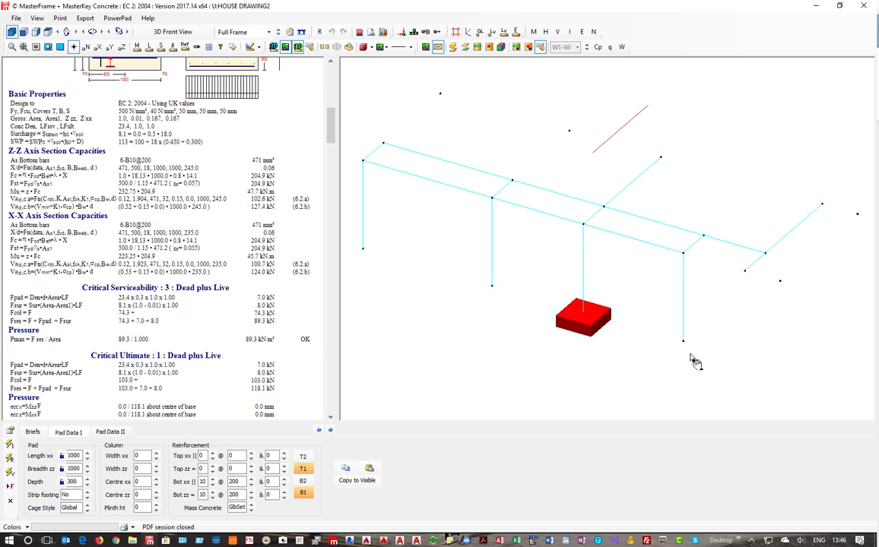
{"action": "left_click", "coordinate": [507, 298]}
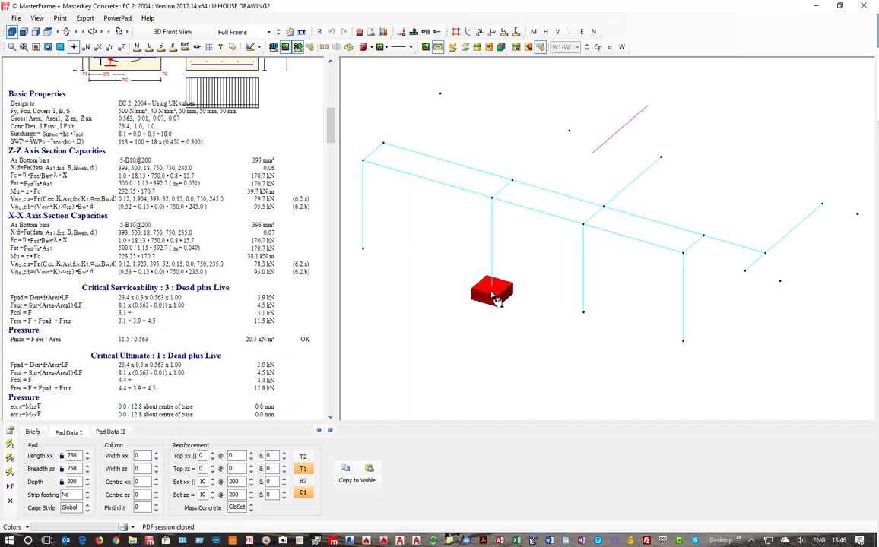
Step: Make the pad under the first column mass concrete and set its depth to 350 mm
{"action": "left_click", "coordinate": [527, 295]}
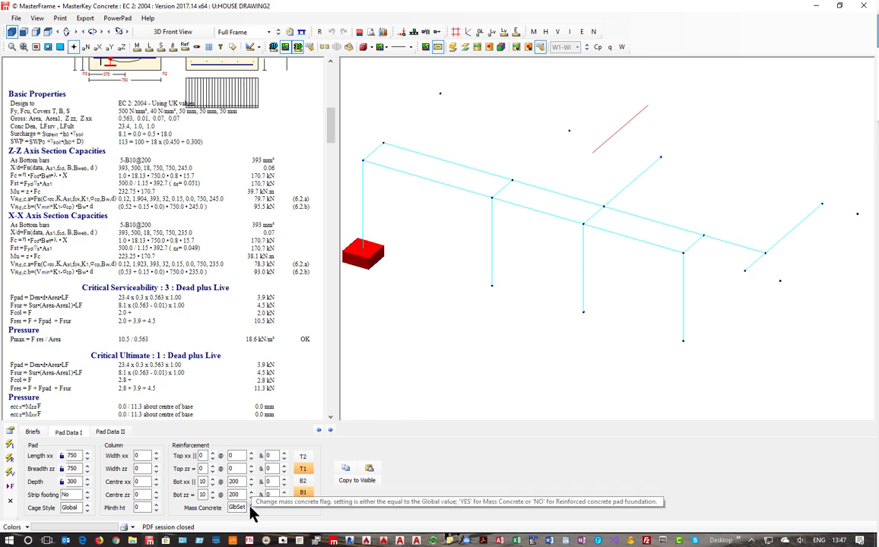
{"action": "left_click", "coordinate": [251, 505]}
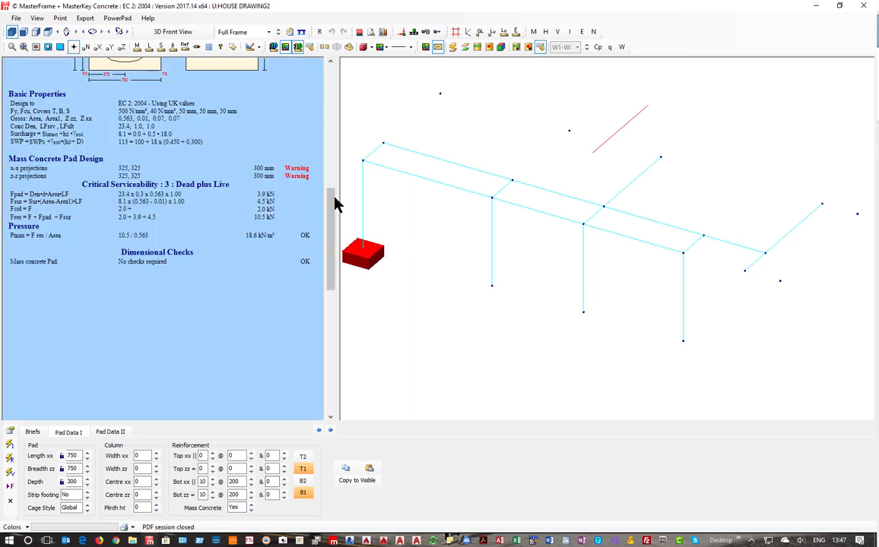
{"action": "left_click_drag", "start_coordinate": [333, 206], "coordinate": [314, 64]}
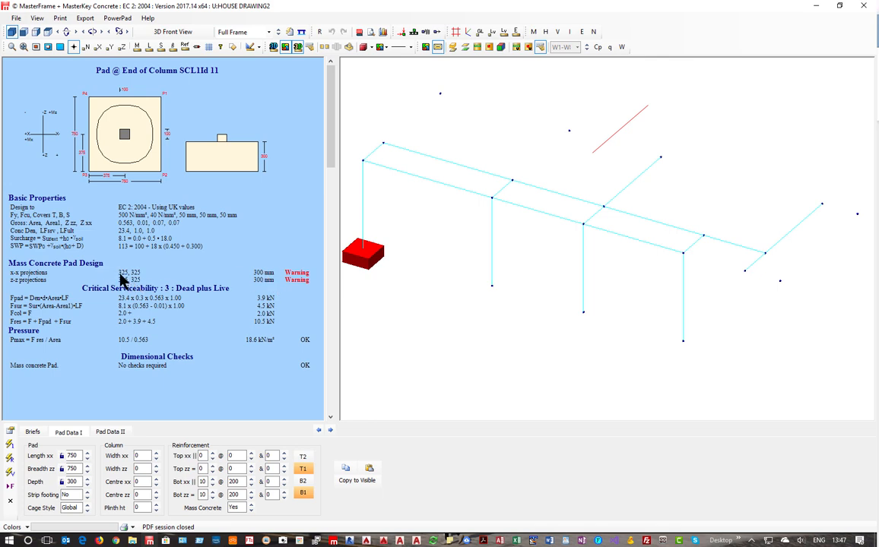
{"action": "left_click", "coordinate": [87, 459]}
{"action": "left_click", "coordinate": [88, 453]}
{"action": "left_click", "coordinate": [86, 480]}
{"action": "left_click", "coordinate": [85, 480]}
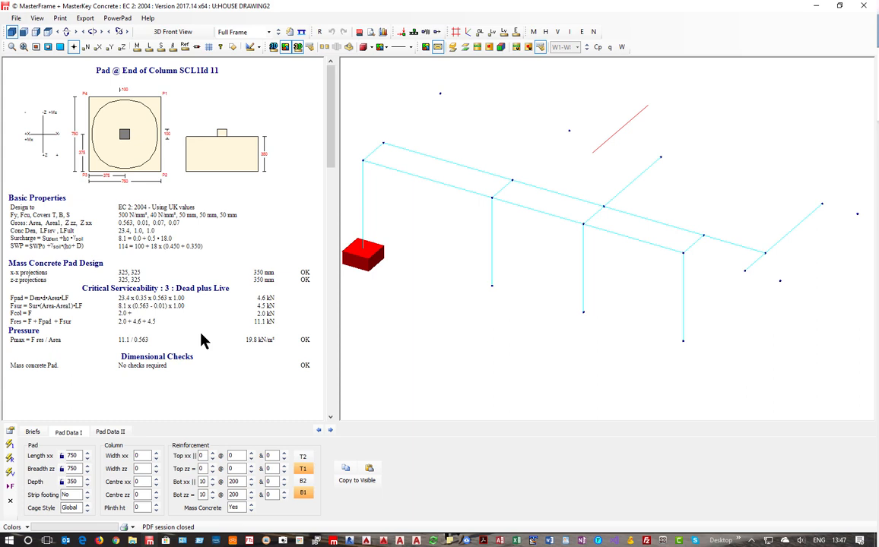
Step: Make the pad under the second column mass concrete with a depth of 350 mm
{"action": "left_click", "coordinate": [491, 287]}
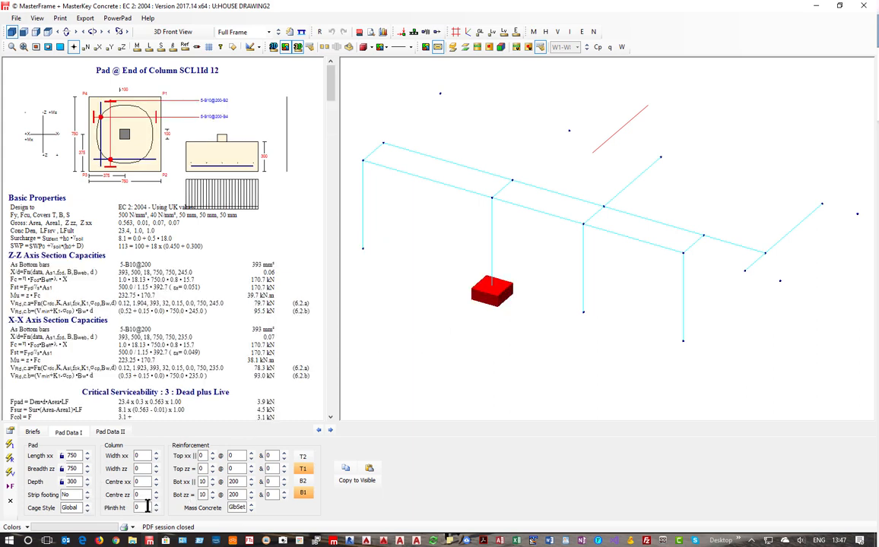
{"action": "left_click", "coordinate": [250, 508]}
{"action": "left_click", "coordinate": [237, 519]}
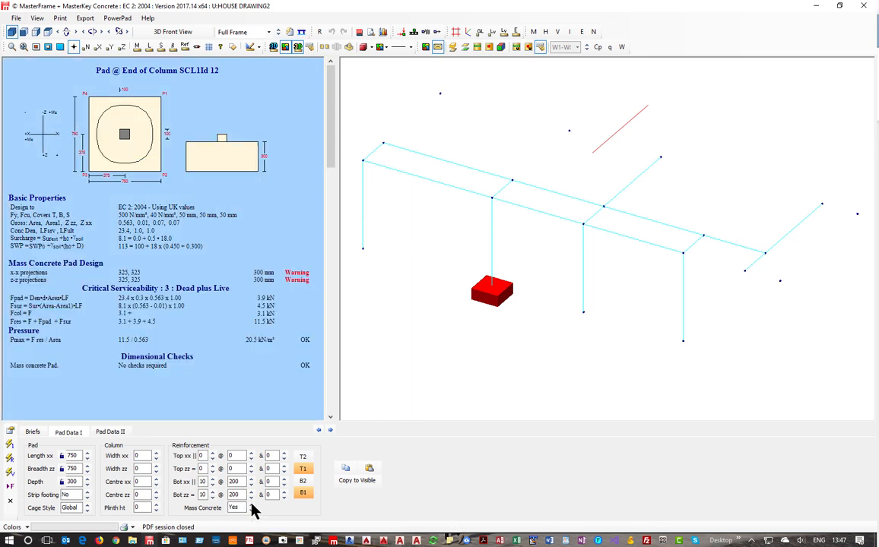
{"action": "left_click", "coordinate": [87, 479]}
{"action": "left_click", "coordinate": [86, 479]}
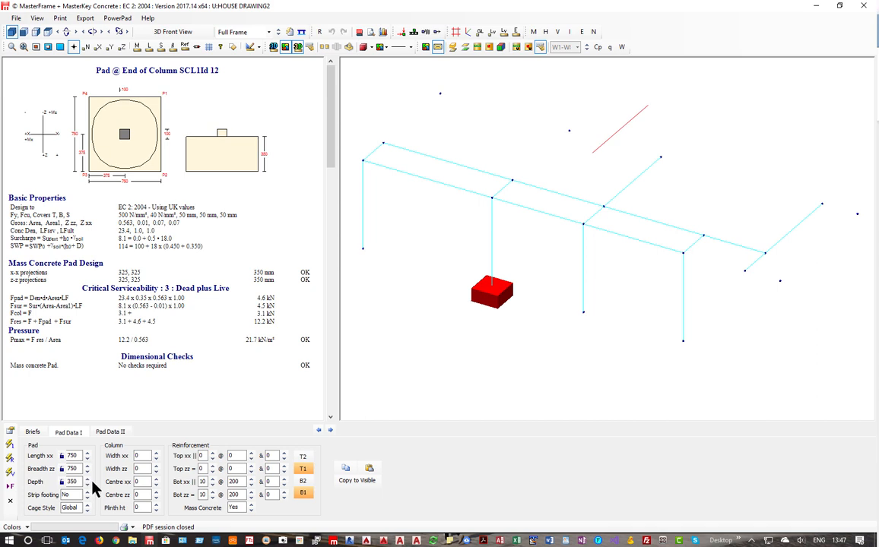
Step: Set the depth of the fourth column's pad to 350 mm and make it mass concrete
{"action": "left_click", "coordinate": [684, 348]}
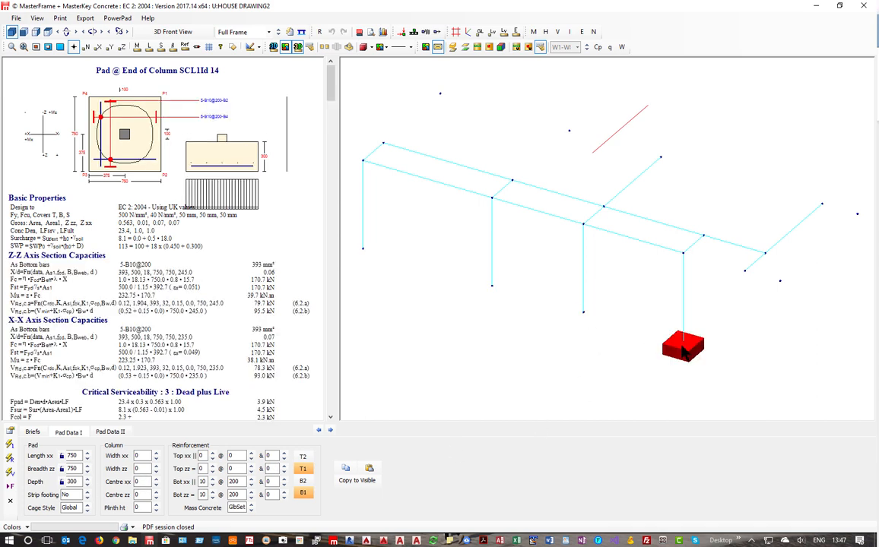
{"action": "left_click", "coordinate": [87, 479]}
{"action": "left_click", "coordinate": [86, 479]}
{"action": "left_click", "coordinate": [251, 508]}
{"action": "left_click", "coordinate": [223, 453]}
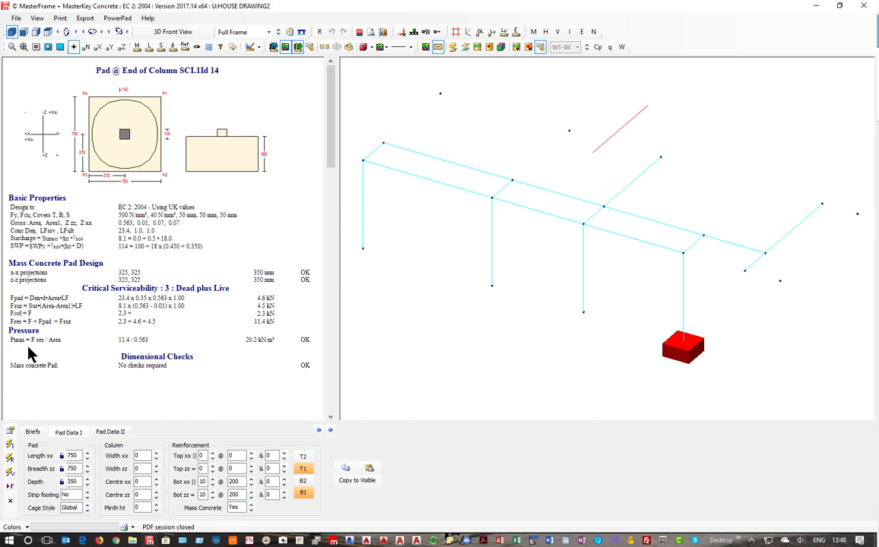
Step: Close the concrete pad design and return to the main MasterFrame model
{"action": "left_click", "coordinate": [865, 7]}
{"action": "left_click", "coordinate": [394, 294]}
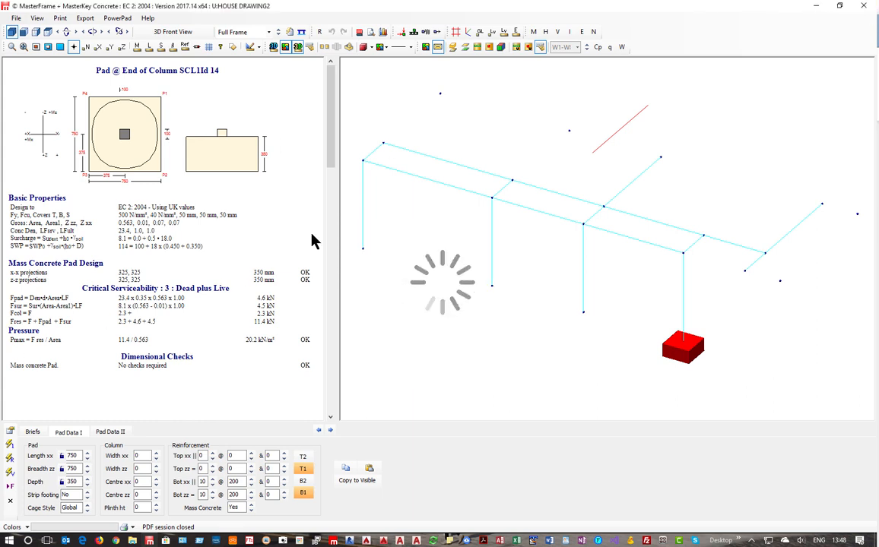
{"action": "middle_click_drag", "start_coordinate": [40, 133], "coordinate": [301, 333]}
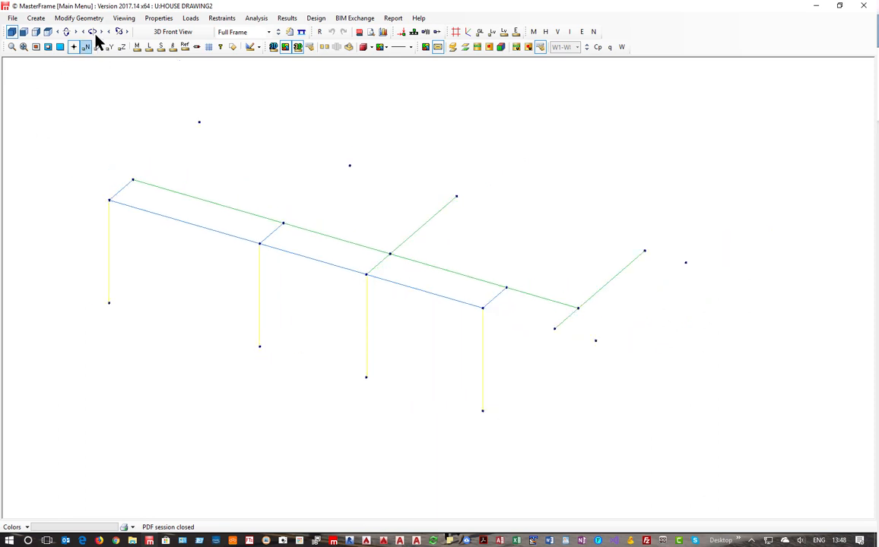
Step: Render the frame members as solid 3D sections and label each one with its section size
{"action": "left_click", "coordinate": [272, 48]}
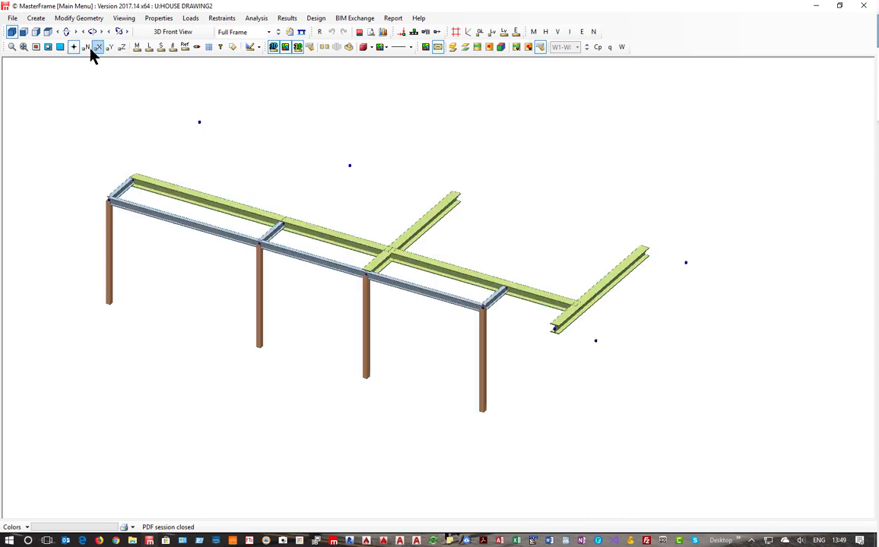
{"action": "left_click", "coordinate": [160, 47]}
{"action": "right_click", "coordinate": [510, 240]}
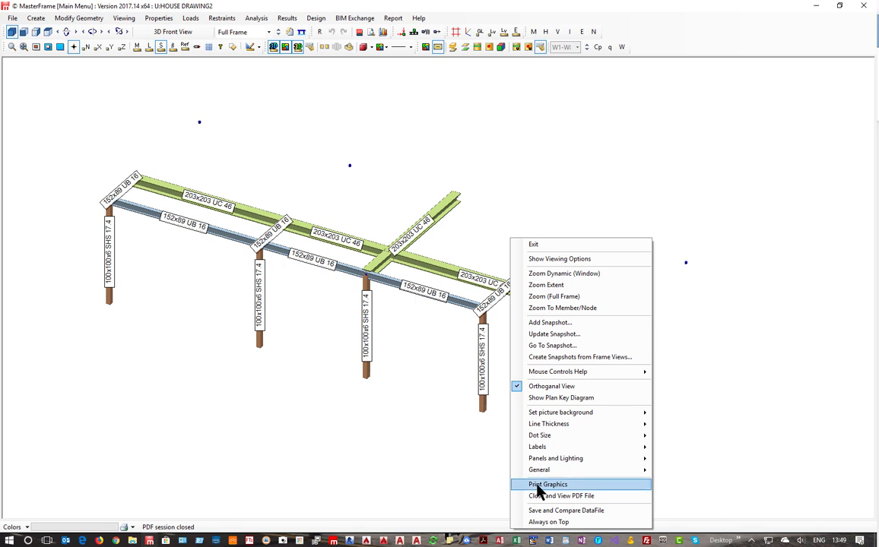
{"action": "left_click", "coordinate": [380, 468]}
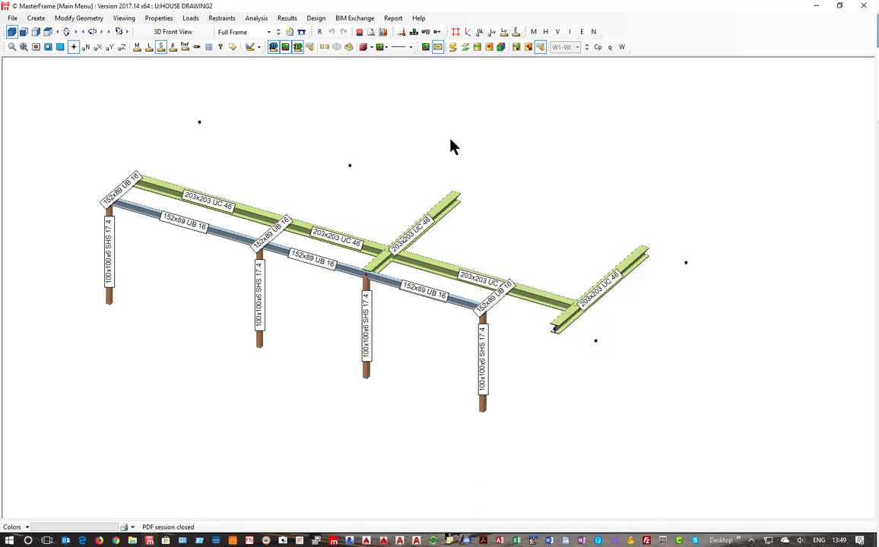
Step: Open the Report Generator (Pro) layout editor for the house frame
{"action": "left_click", "coordinate": [286, 19]}
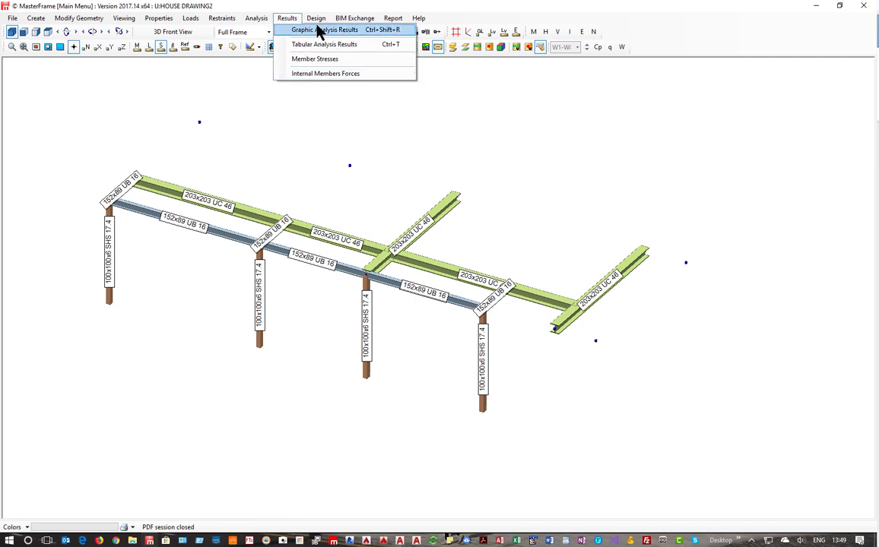
{"action": "left_click", "coordinate": [317, 30]}
{"action": "left_click", "coordinate": [393, 18]}
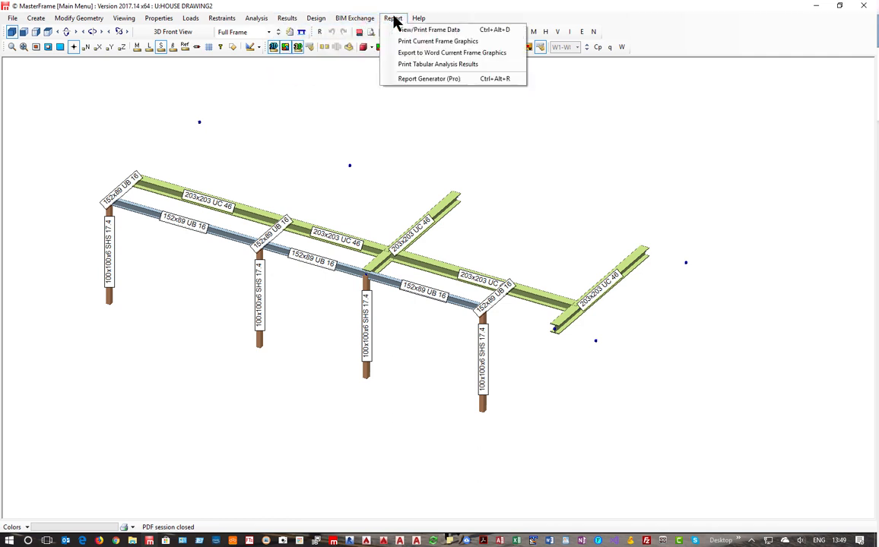
{"action": "left_click", "coordinate": [420, 79]}
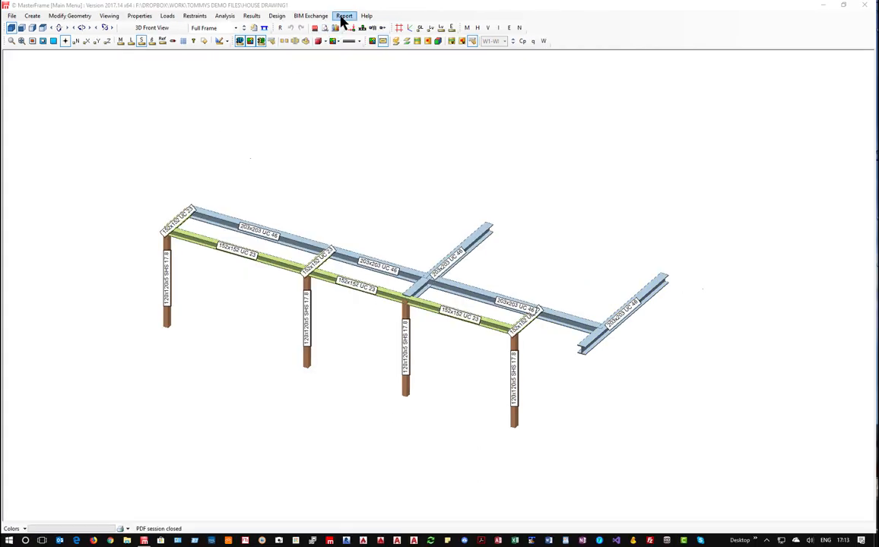
{"action": "left_click", "coordinate": [345, 18]}
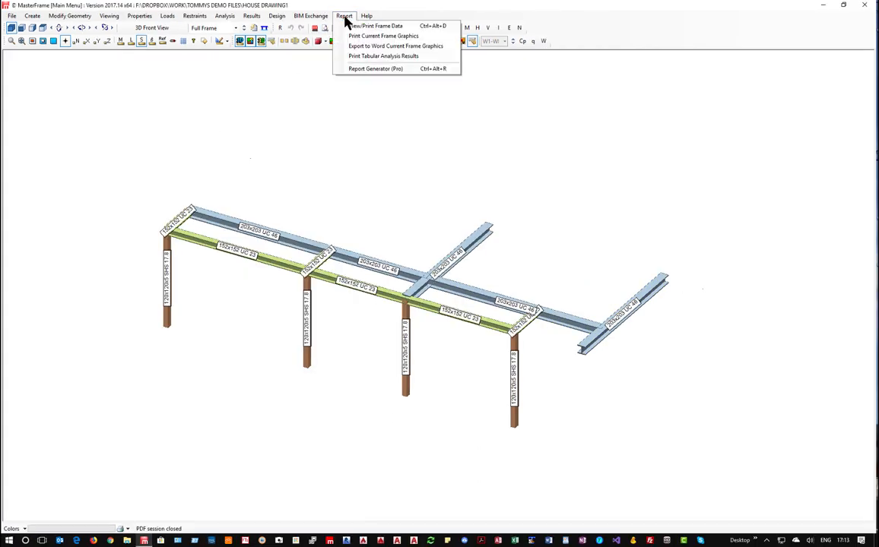
{"action": "left_click", "coordinate": [377, 70]}
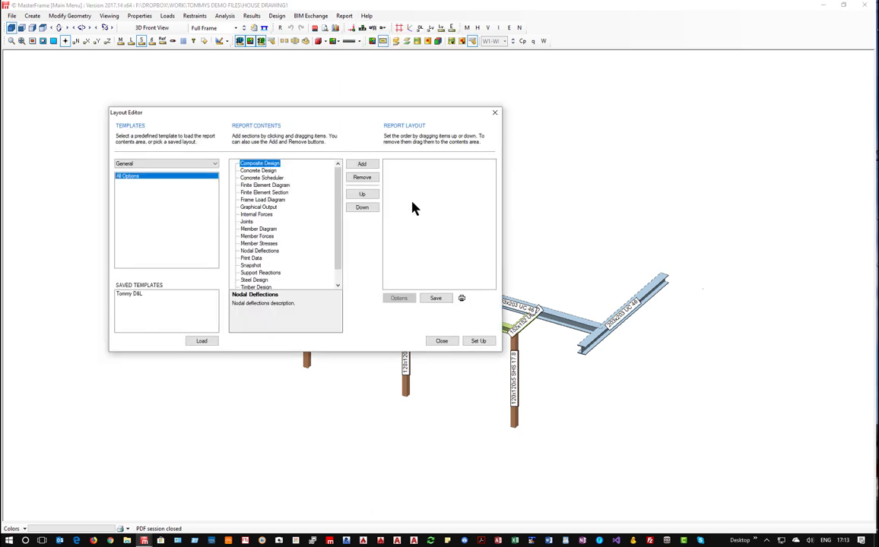
Step: Add Graphical Output, Joints and Member Diagram sections to the report layout
{"action": "left_click", "coordinate": [257, 207]}
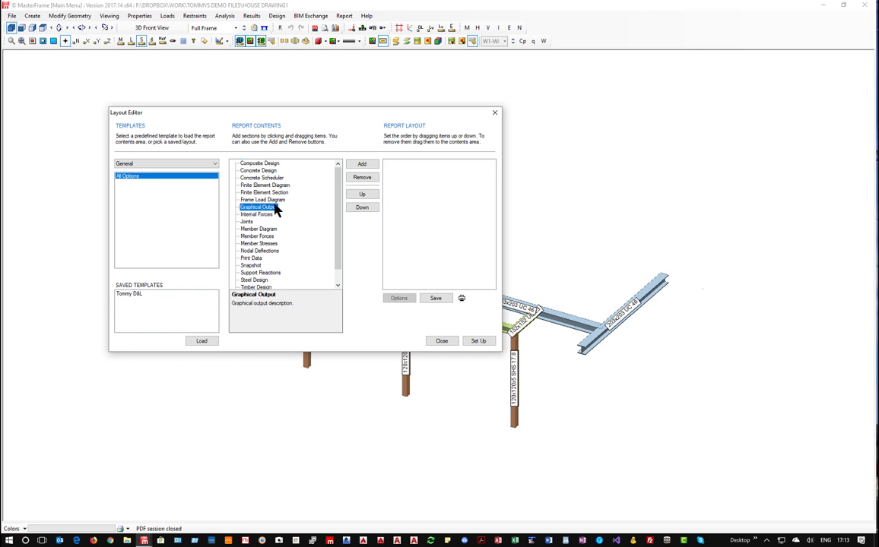
{"action": "left_click", "coordinate": [363, 164]}
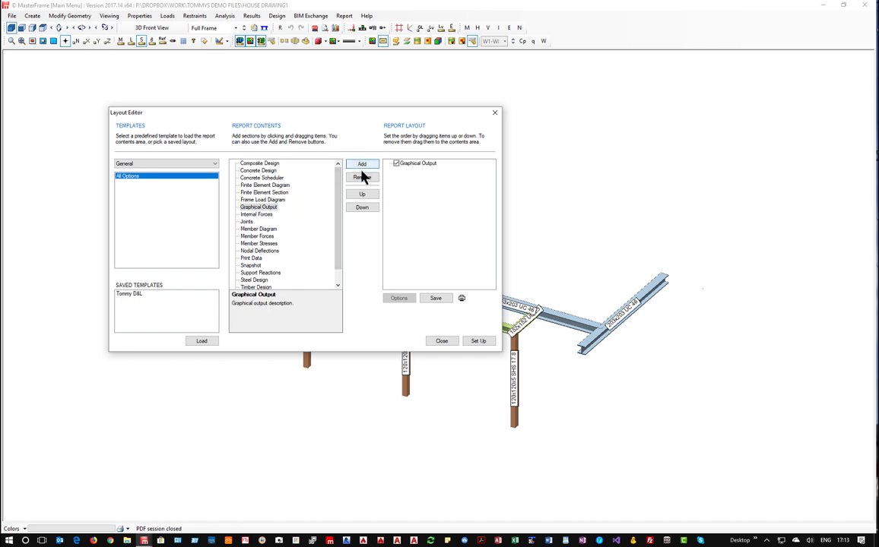
{"action": "left_click", "coordinate": [247, 221]}
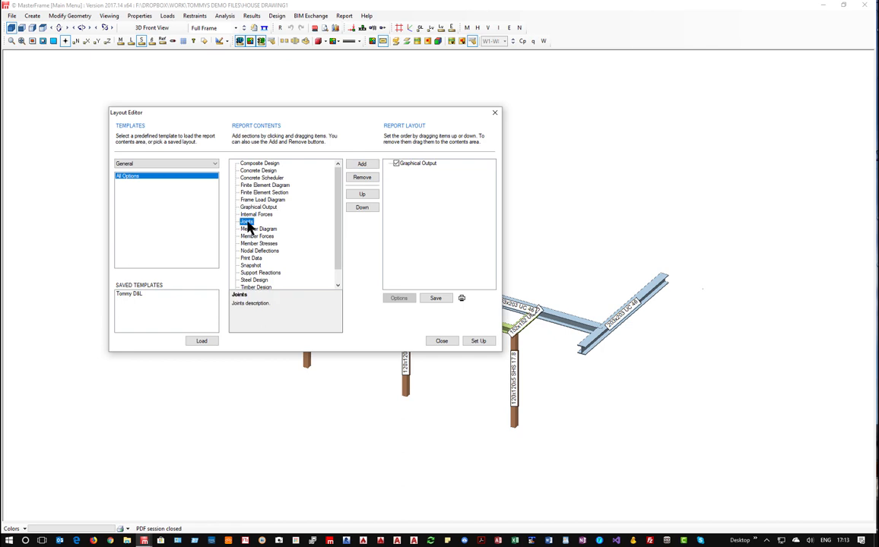
{"action": "left_click", "coordinate": [363, 164]}
{"action": "left_click", "coordinate": [256, 229]}
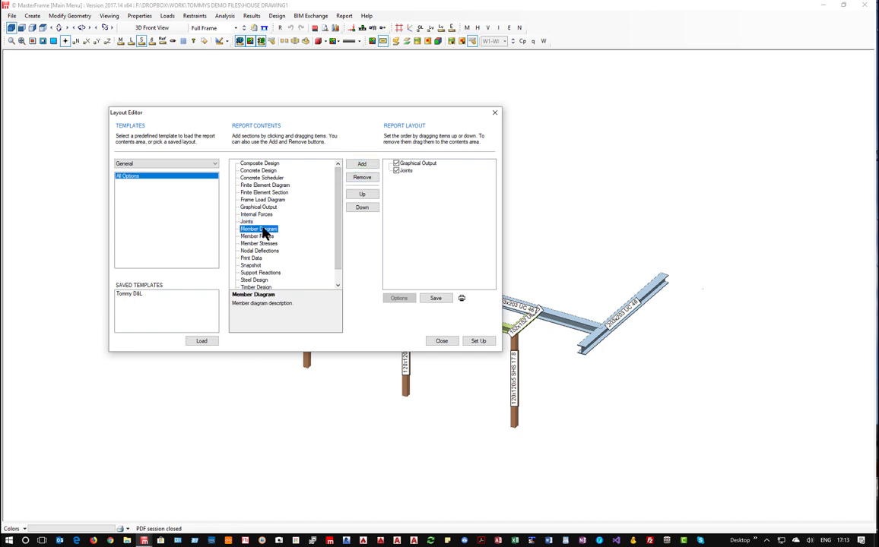
{"action": "left_click", "coordinate": [361, 164]}
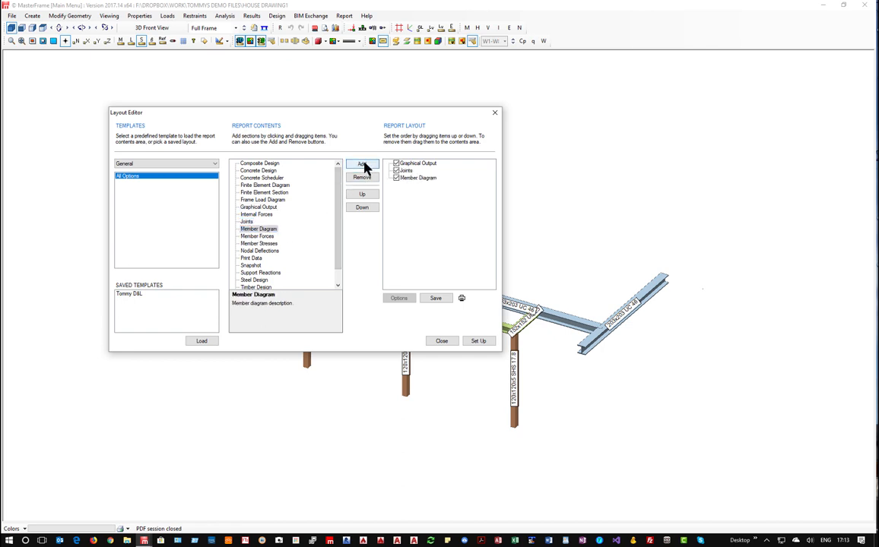
Step: Set the load case option of the report's Joints section to Selected Cases
{"action": "left_click", "coordinate": [406, 170]}
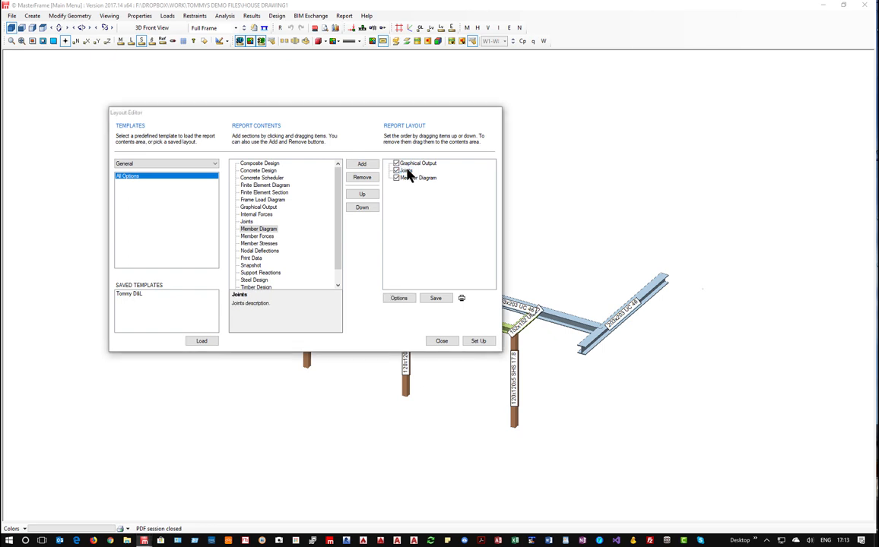
{"action": "double_click", "coordinate": [406, 171]}
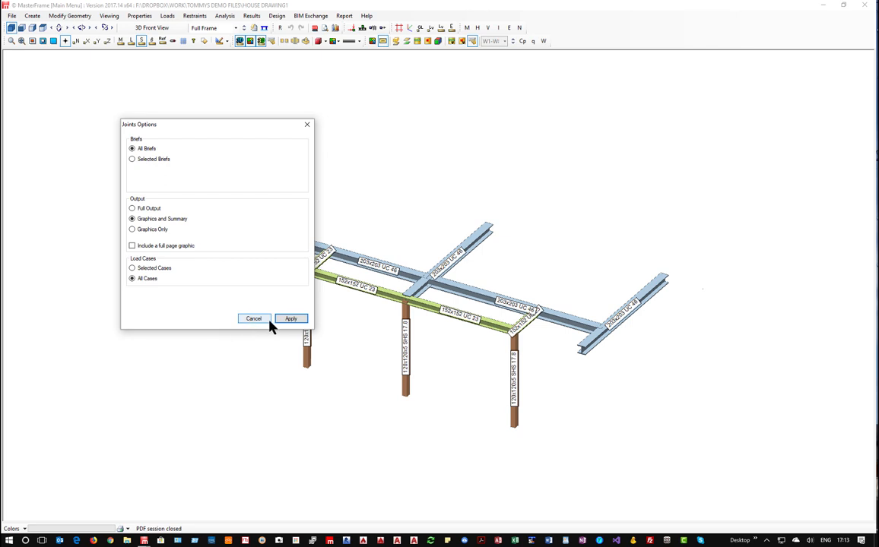
{"action": "left_click", "coordinate": [140, 268]}
{"action": "left_click", "coordinate": [290, 319]}
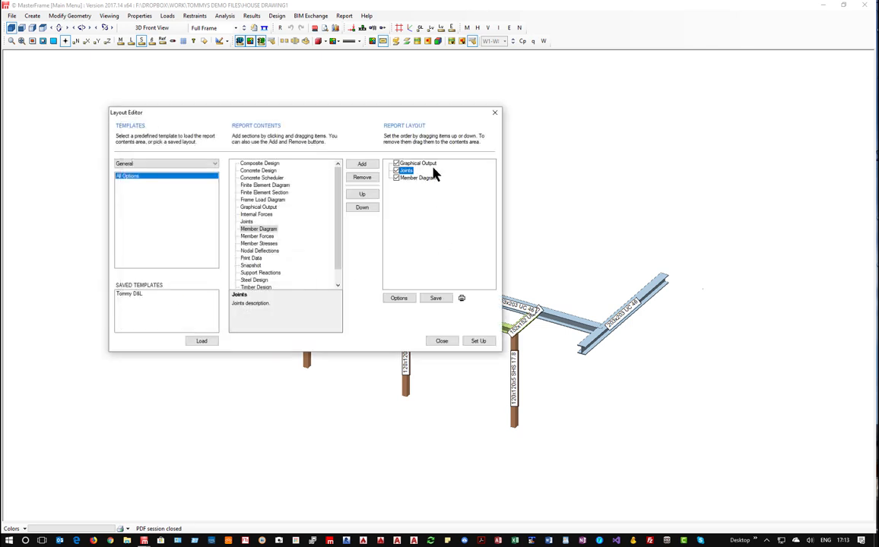
Step: Set the report's Member Diagram section to member 11
{"action": "double_click", "coordinate": [412, 180]}
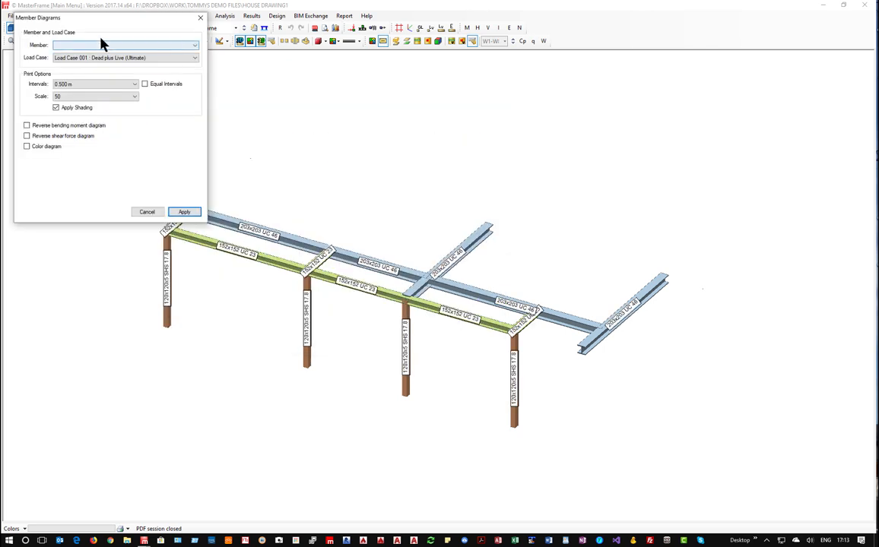
{"action": "left_click", "coordinate": [181, 45]}
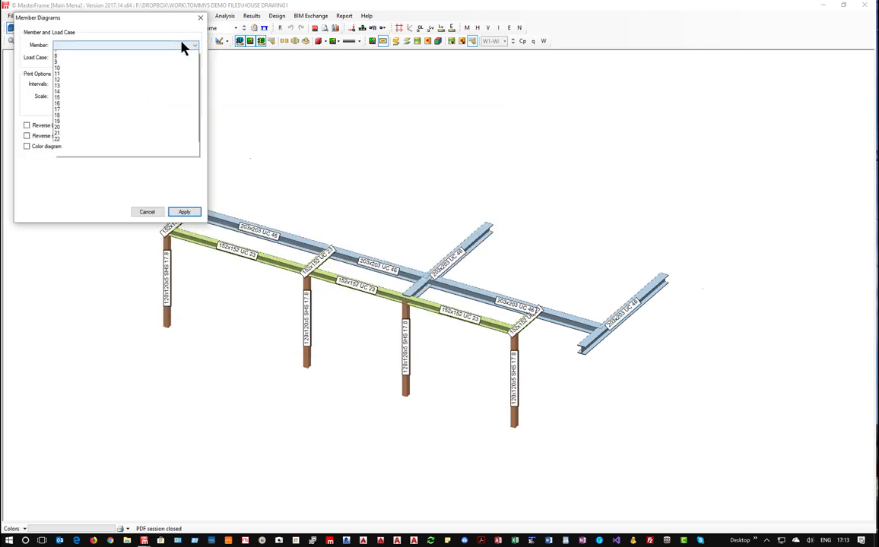
{"action": "left_click", "coordinate": [121, 112]}
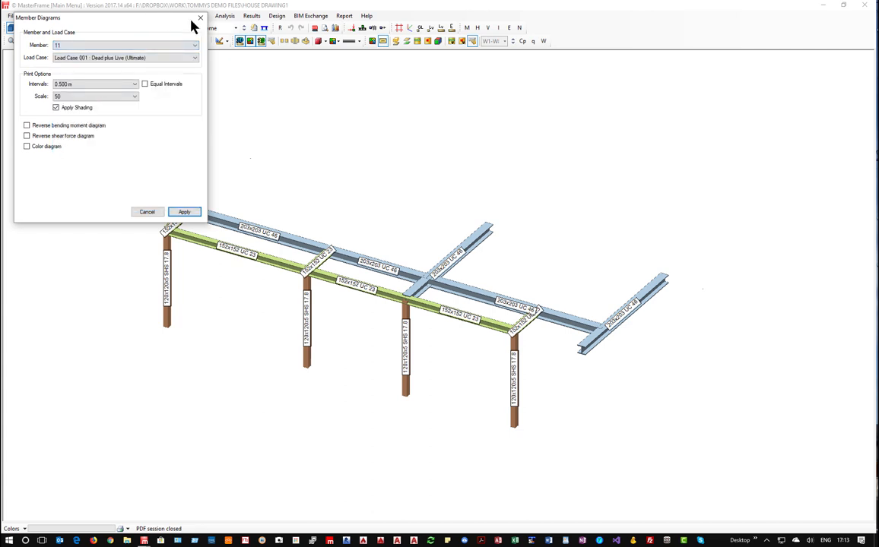
{"action": "left_click", "coordinate": [184, 211]}
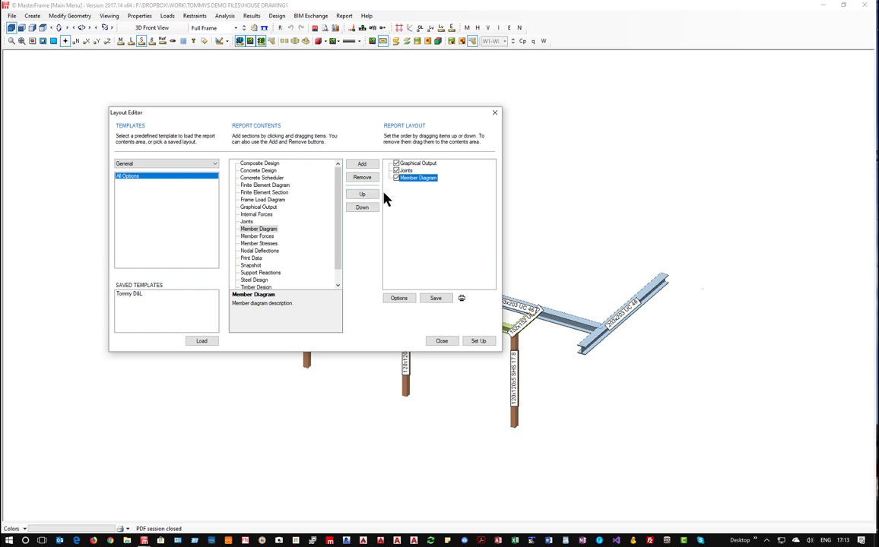
Step: Replace the Member Diagram section with a second Graphical Output section that prints the Bending Moment
{"action": "left_click", "coordinate": [363, 179]}
{"action": "left_click", "coordinate": [256, 209]}
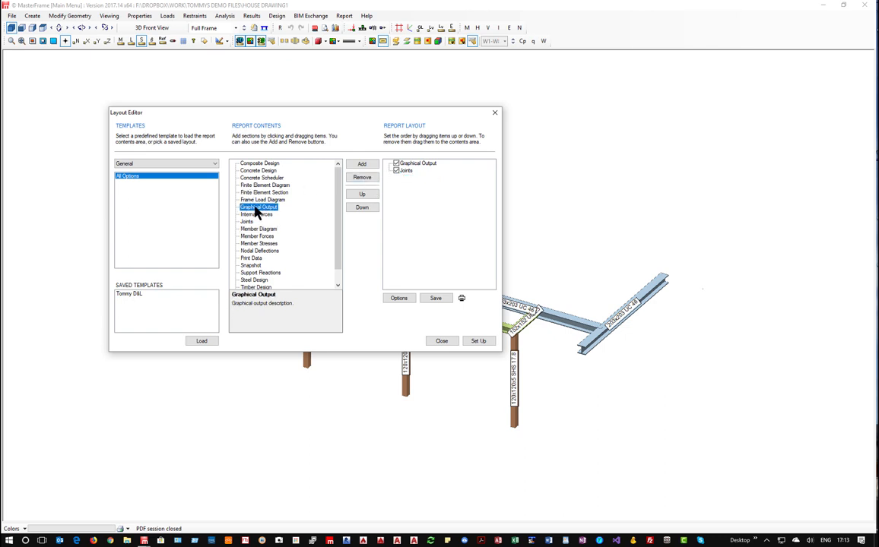
{"action": "left_click", "coordinate": [363, 164]}
{"action": "double_click", "coordinate": [428, 179]}
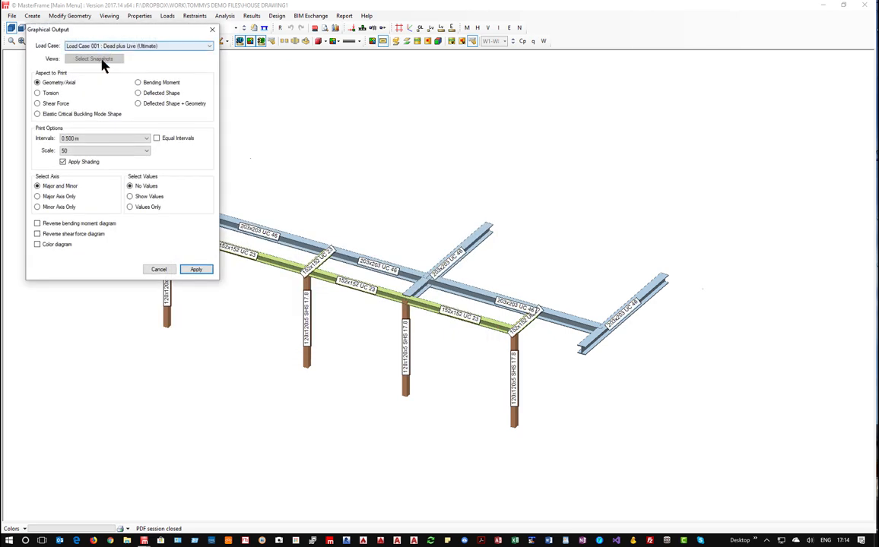
{"action": "left_click", "coordinate": [149, 85]}
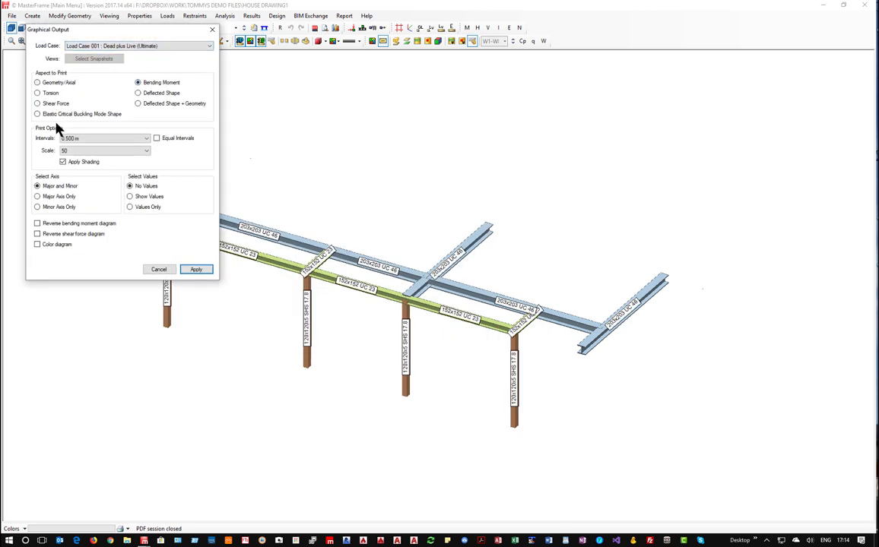
{"action": "left_click", "coordinate": [199, 271]}
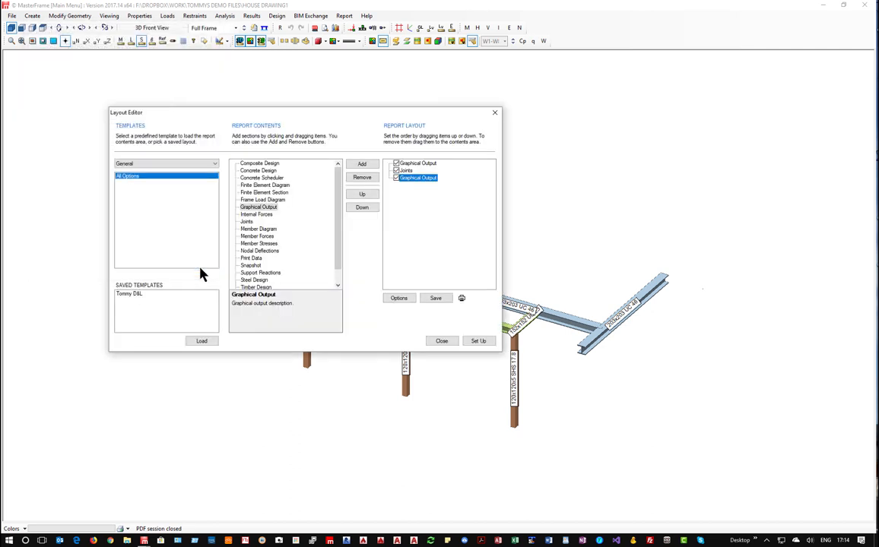
Step: Clear all sections from the report layout and load the saved D&L template
{"action": "left_click", "coordinate": [362, 177]}
{"action": "left_click", "coordinate": [362, 177]}
{"action": "left_click", "coordinate": [362, 177]}
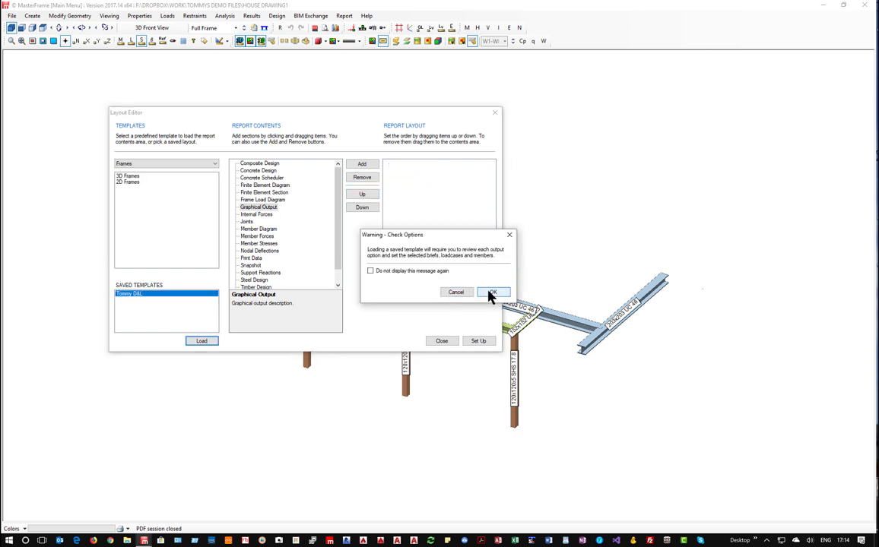
{"action": "left_click", "coordinate": [491, 293]}
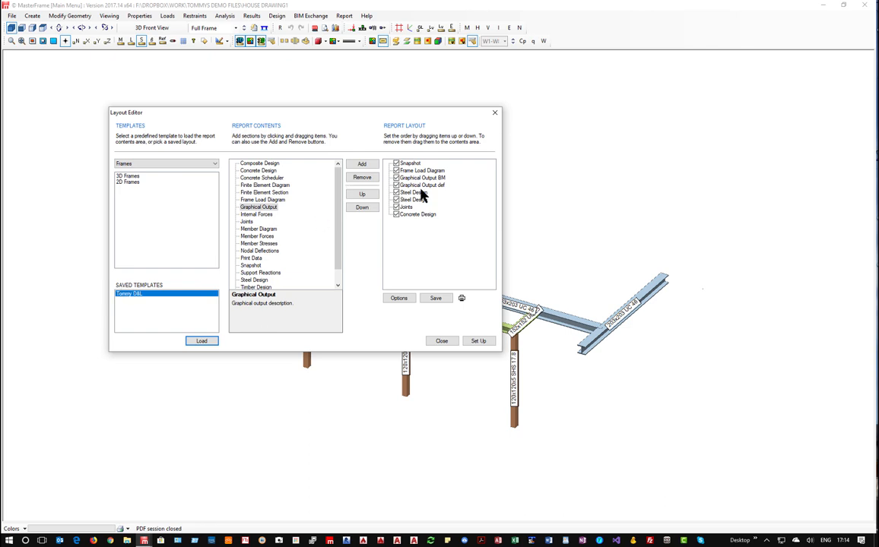
Step: Include a Front Elevation snapshot generated from the frame views in the report's Snapshot section, and save the layout on closing
{"action": "left_click", "coordinate": [408, 164]}
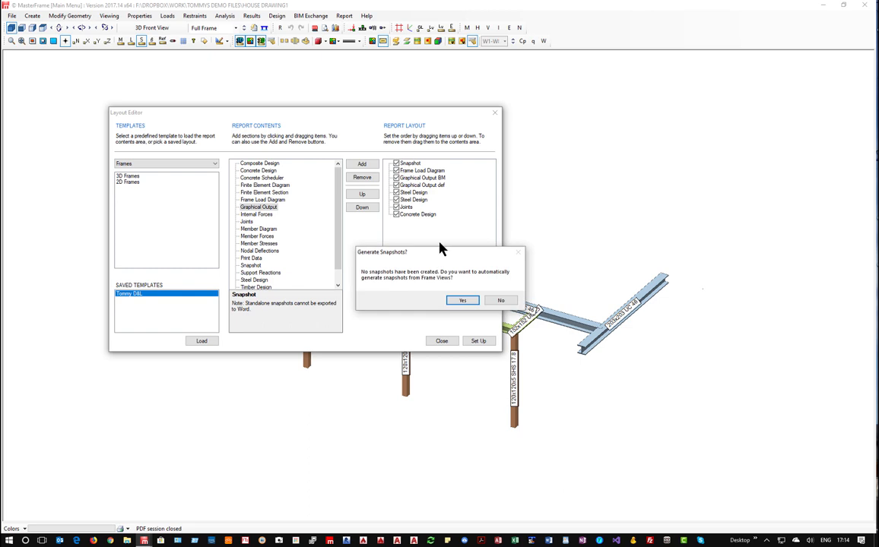
{"action": "left_click", "coordinate": [461, 301]}
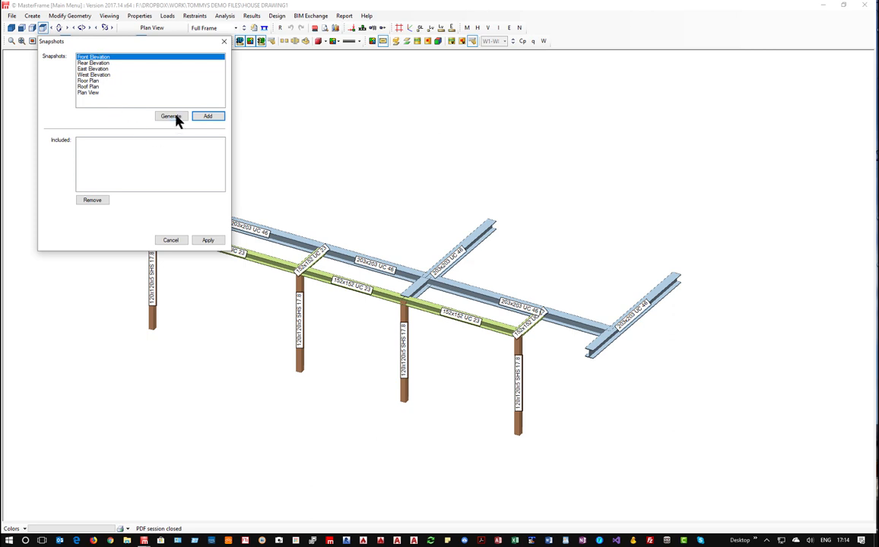
{"action": "left_click", "coordinate": [209, 117]}
{"action": "left_click", "coordinate": [200, 241]}
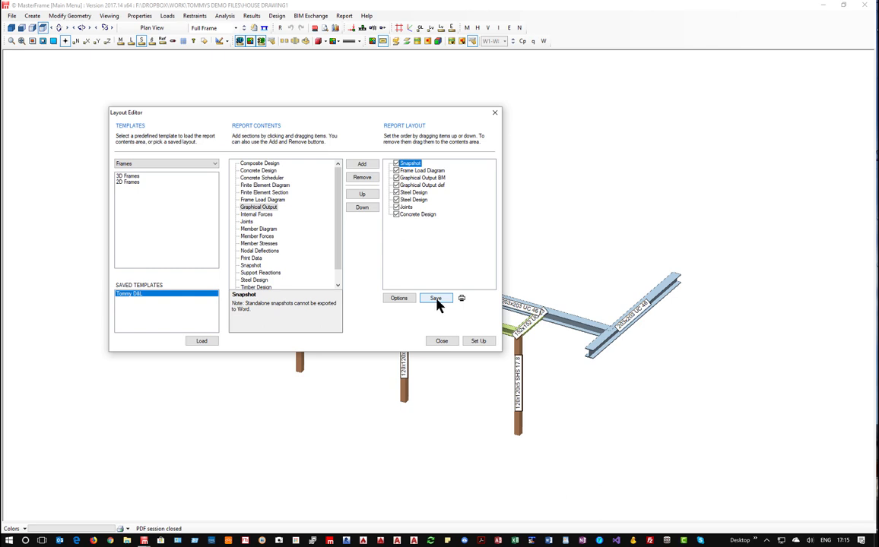
{"action": "left_click", "coordinate": [441, 340]}
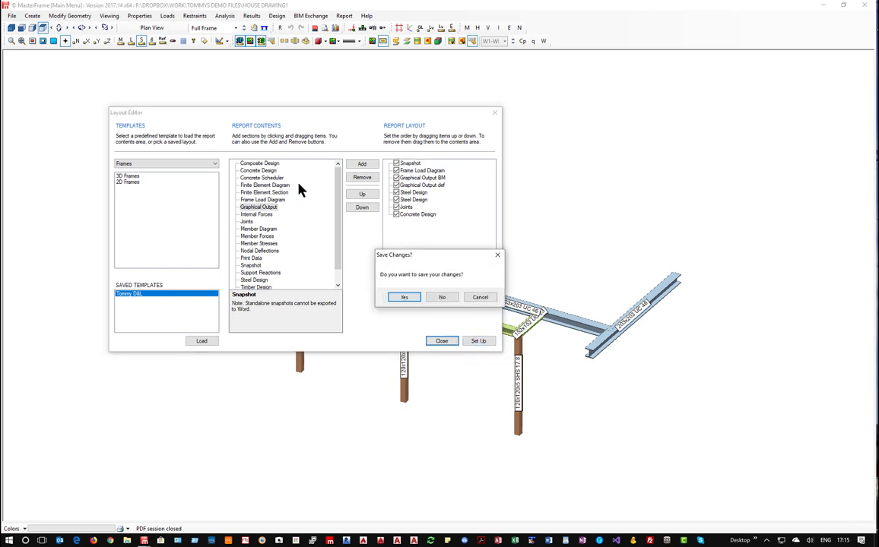
{"action": "left_click", "coordinate": [405, 300]}
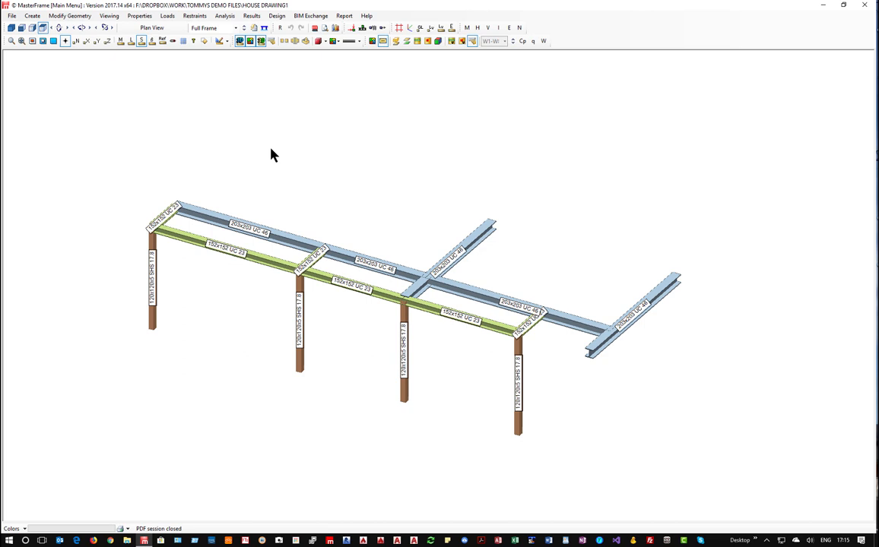
Step: Save the current solid view with section labels as a new snapshot named 3D Sec
{"action": "right_click", "coordinate": [350, 184]}
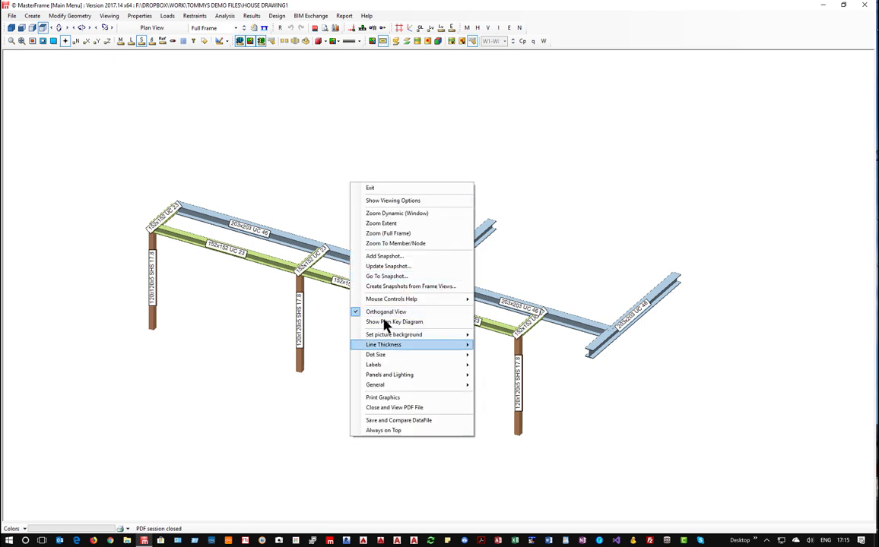
{"action": "left_click", "coordinate": [393, 257]}
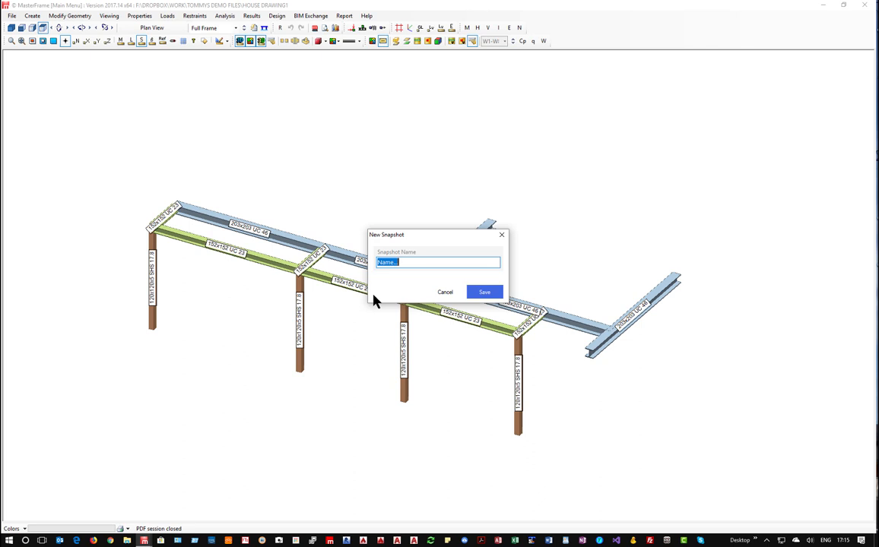
{"action": "type", "text": "3D Sec"}
{"action": "left_click", "coordinate": [479, 292]}
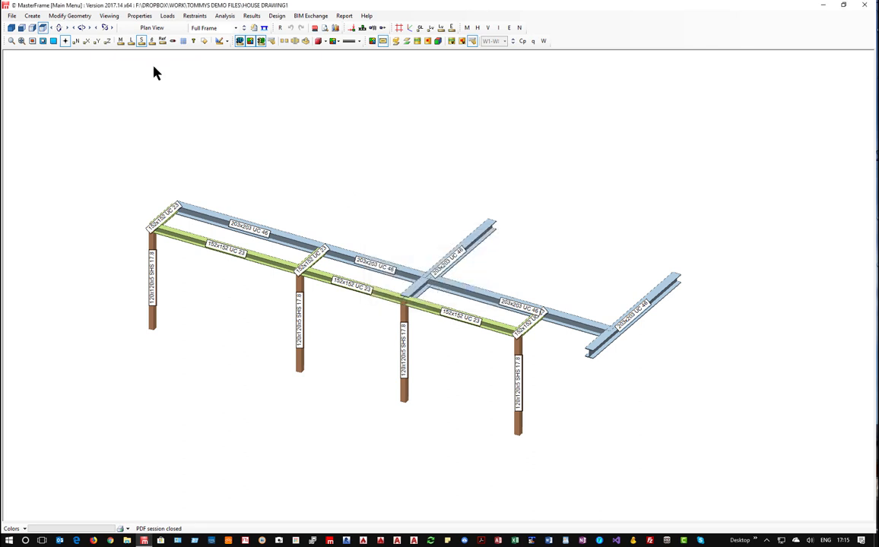
Step: Reduce the frame view to a thin black wireframe without solid sections, section labels, node dots or member colours
{"action": "left_click", "coordinate": [239, 41]}
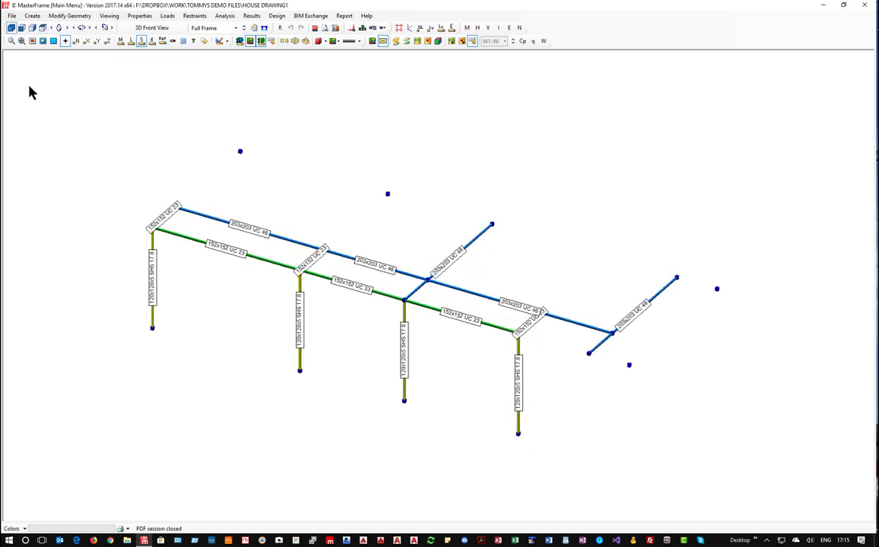
{"action": "left_click", "coordinate": [141, 41]}
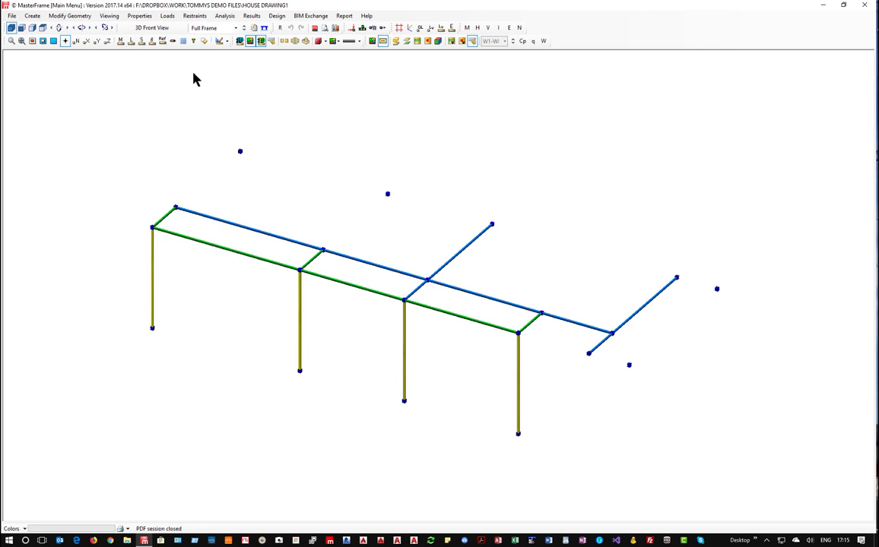
{"action": "left_click", "coordinate": [359, 41]}
{"action": "left_click", "coordinate": [373, 41]}
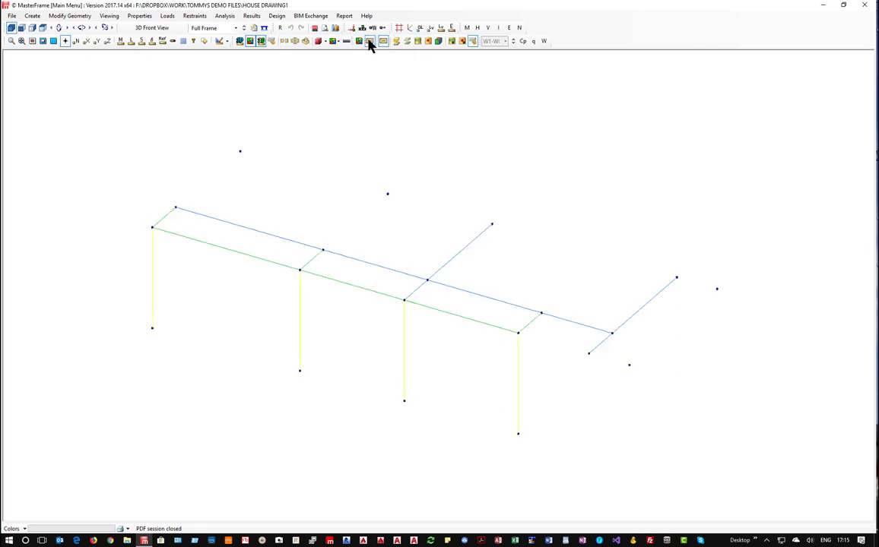
{"action": "left_click", "coordinate": [65, 41]}
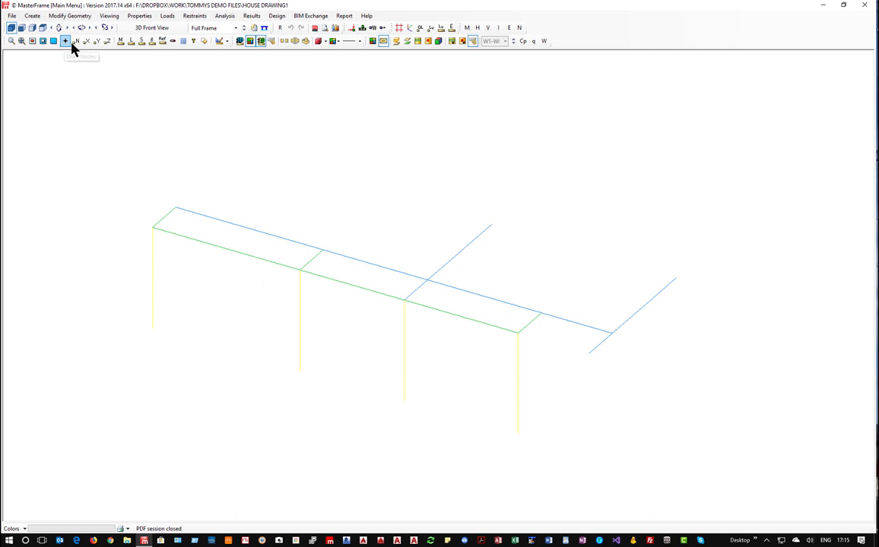
{"action": "left_click", "coordinate": [260, 42]}
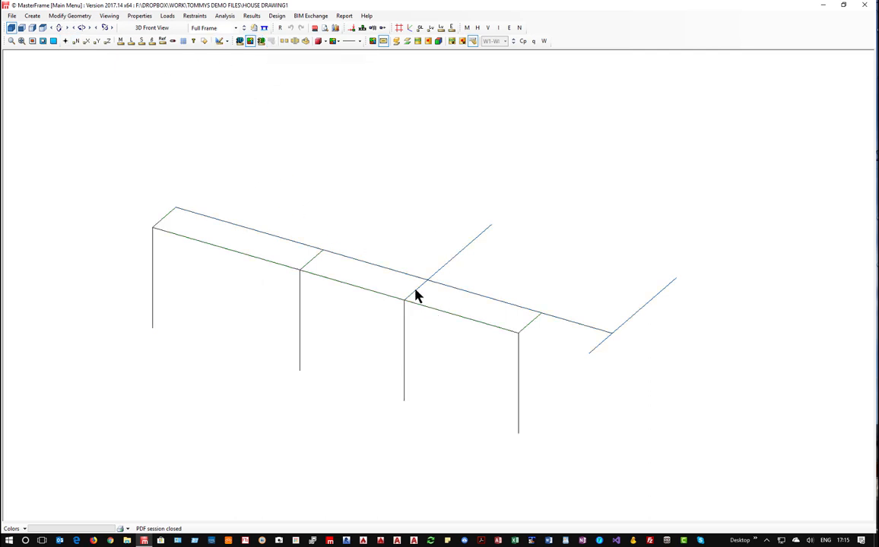
Step: Save the plain wireframe view as a new snapshot named 3D Wire
{"action": "scroll", "coordinate": [430, 283], "scroll_direction": "up", "scroll_amount": 3}
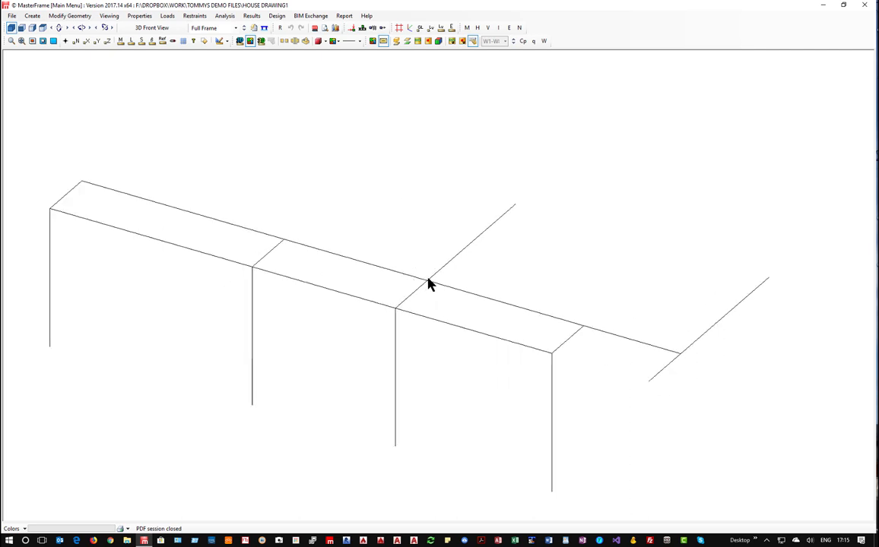
{"action": "scroll", "coordinate": [426, 283], "scroll_direction": "down", "scroll_amount": 2}
{"action": "right_click", "coordinate": [393, 227]}
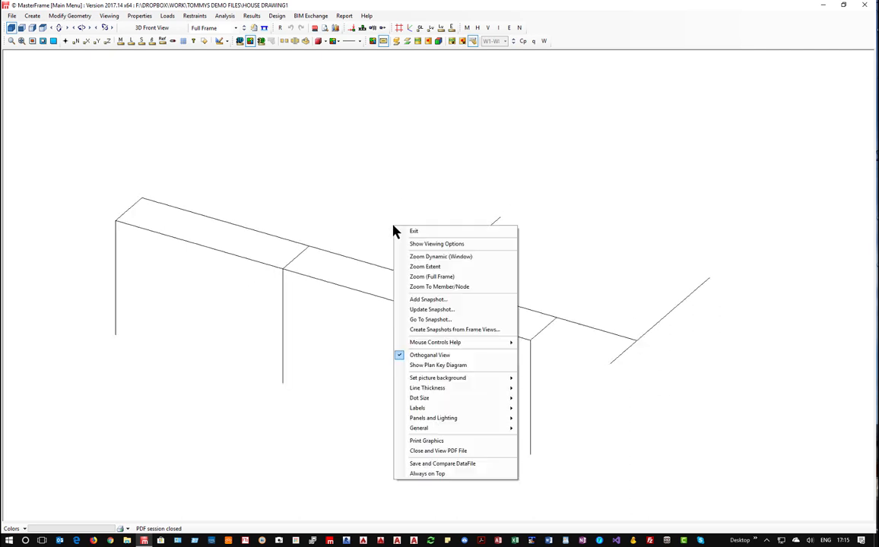
{"action": "left_click", "coordinate": [429, 300]}
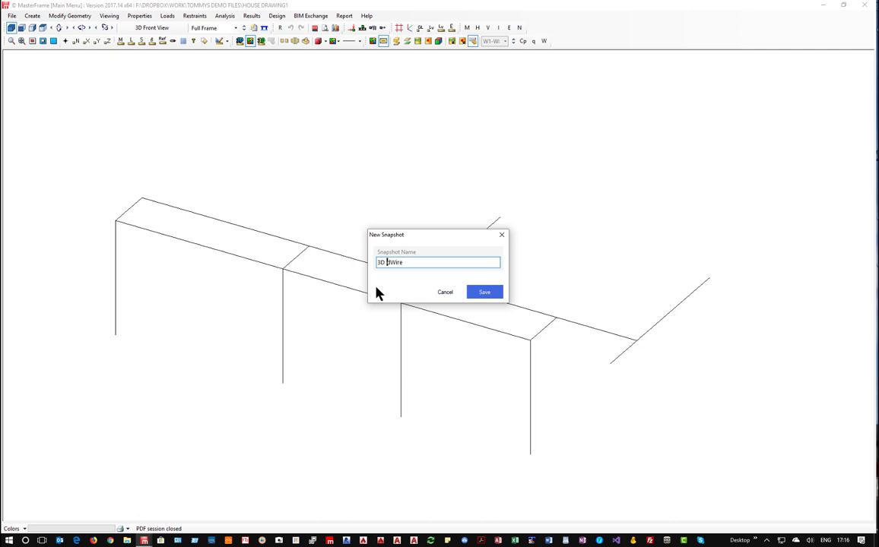
{"action": "left_click", "coordinate": [484, 292]}
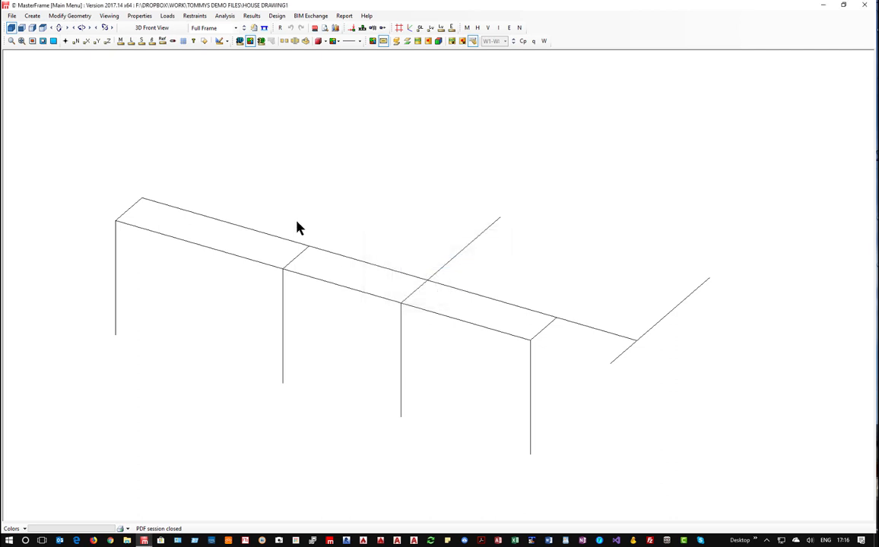
Step: Open the Report Generator and replace Front Elevation with the 3D Sec snapshot in the layout's Snapshot section
{"action": "left_click", "coordinate": [251, 16]}
{"action": "left_click", "coordinate": [251, 17]}
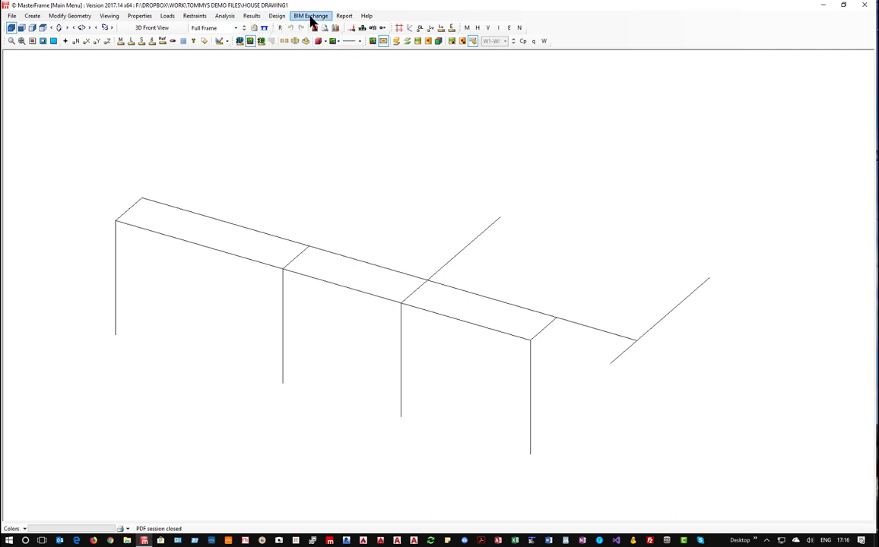
{"action": "left_click", "coordinate": [344, 16]}
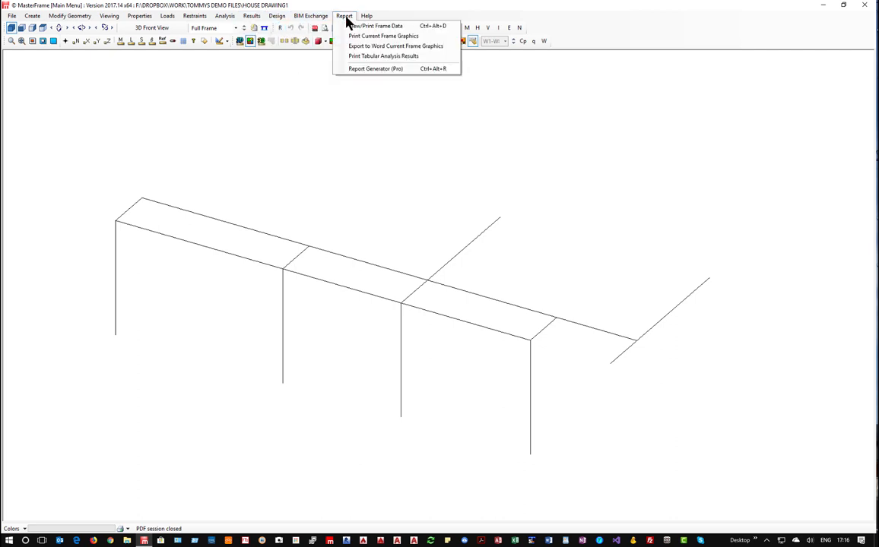
{"action": "left_click", "coordinate": [368, 69]}
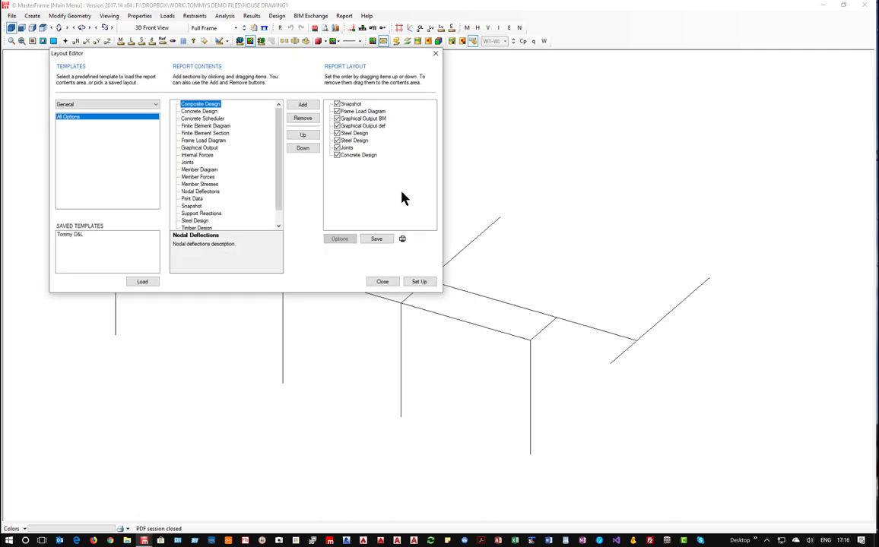
{"action": "left_click", "coordinate": [351, 105]}
{"action": "double_click", "coordinate": [350, 106]}
{"action": "left_click", "coordinate": [228, 139]}
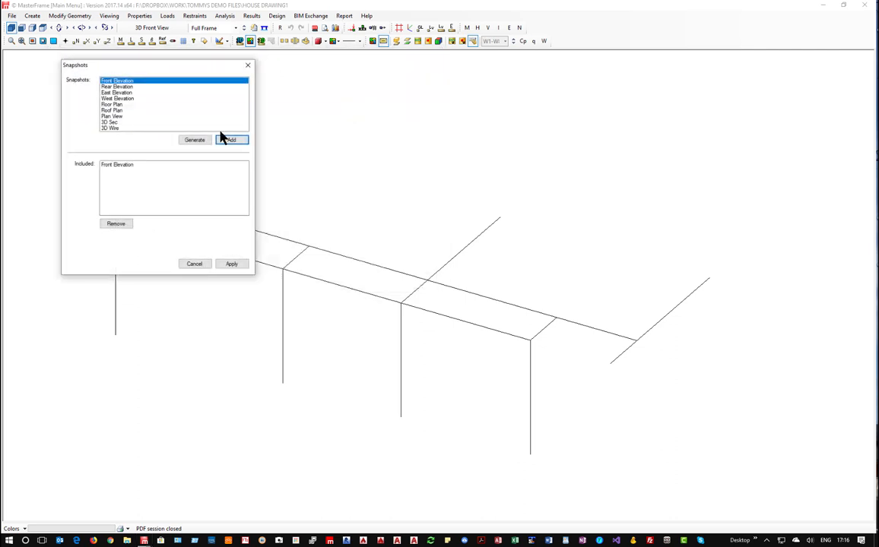
{"action": "left_click", "coordinate": [118, 169]}
{"action": "left_click", "coordinate": [115, 225]}
{"action": "left_click", "coordinate": [111, 123]}
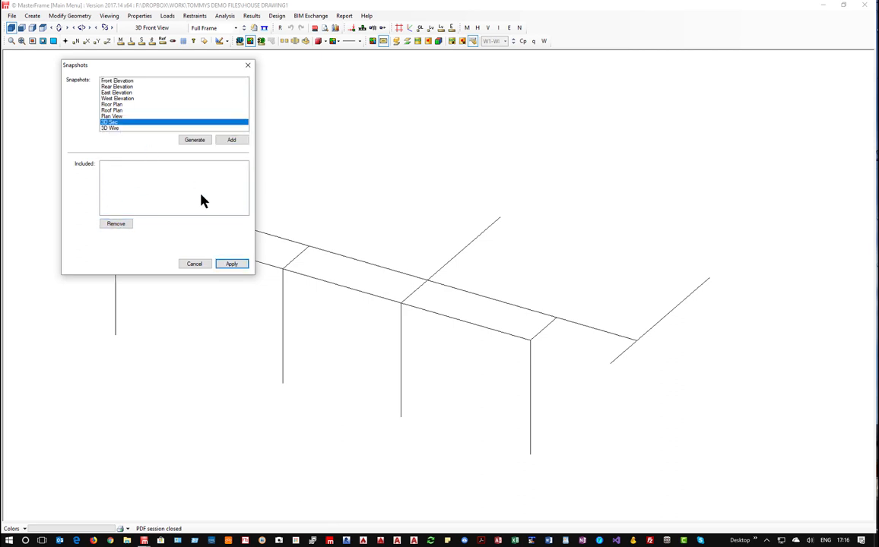
{"action": "left_click", "coordinate": [230, 141]}
{"action": "left_click", "coordinate": [231, 264]}
Step: Set the Frame Load Diagram section's load case to 001 : Dead plus Live (Ultimate)
{"action": "left_click", "coordinate": [352, 111]}
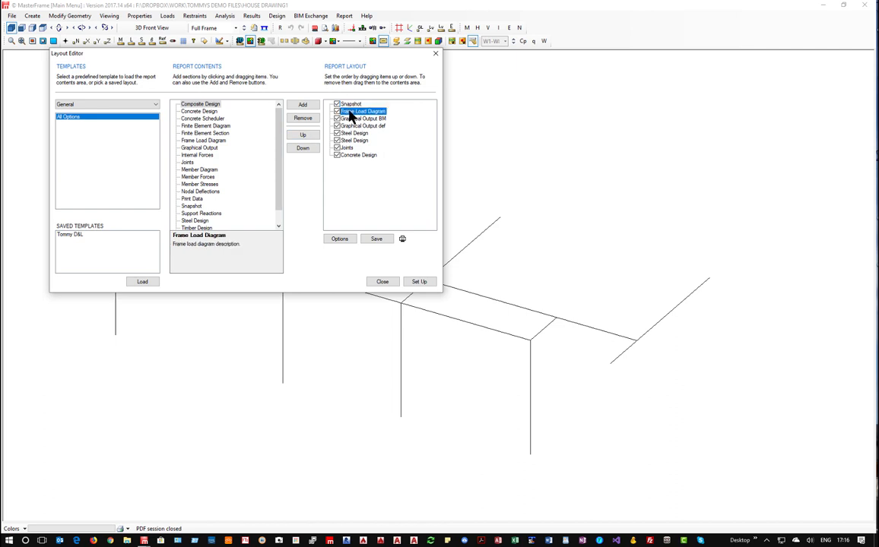
{"action": "double_click", "coordinate": [352, 113]}
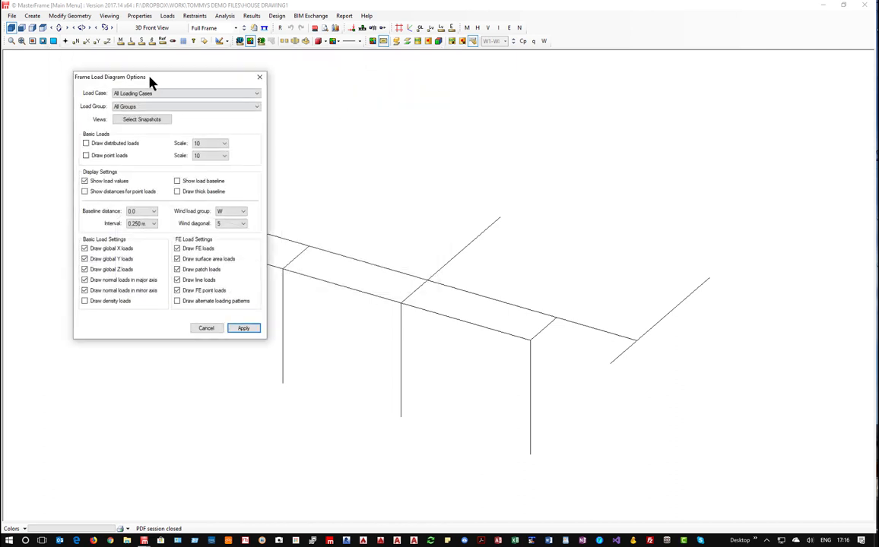
{"action": "left_click", "coordinate": [150, 94]}
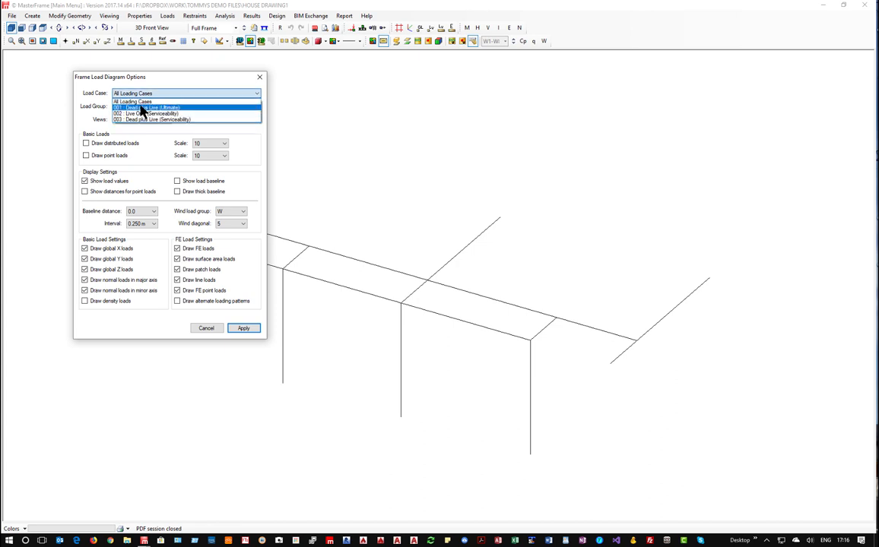
{"action": "left_click", "coordinate": [129, 107]}
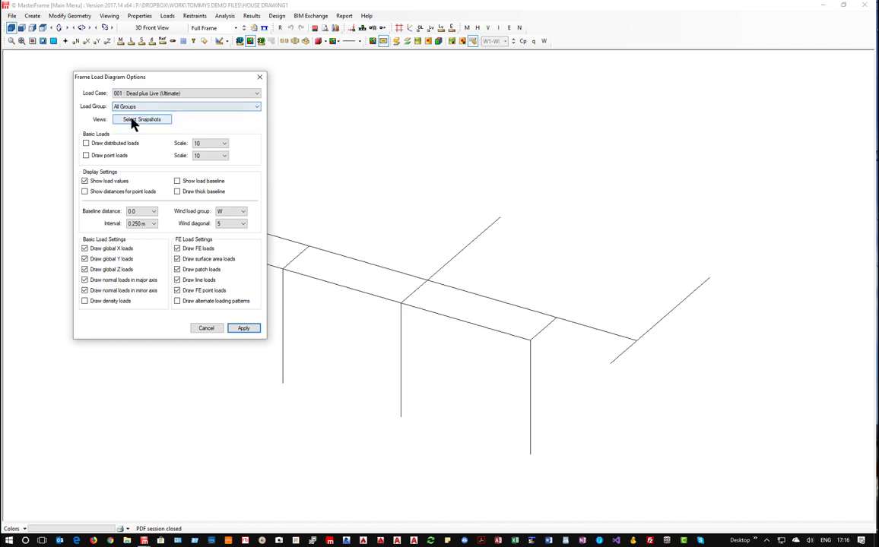
Step: Replace the Frame Load Diagram's Wire Frame snapshot with 3D Wire, and enable drawing of distributed and point loads
{"action": "left_click", "coordinate": [138, 121]}
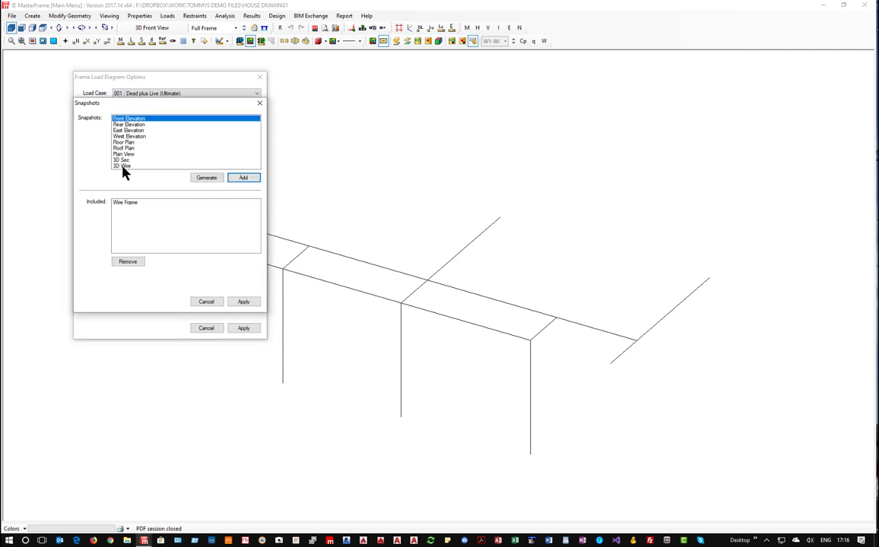
{"action": "left_click", "coordinate": [122, 166]}
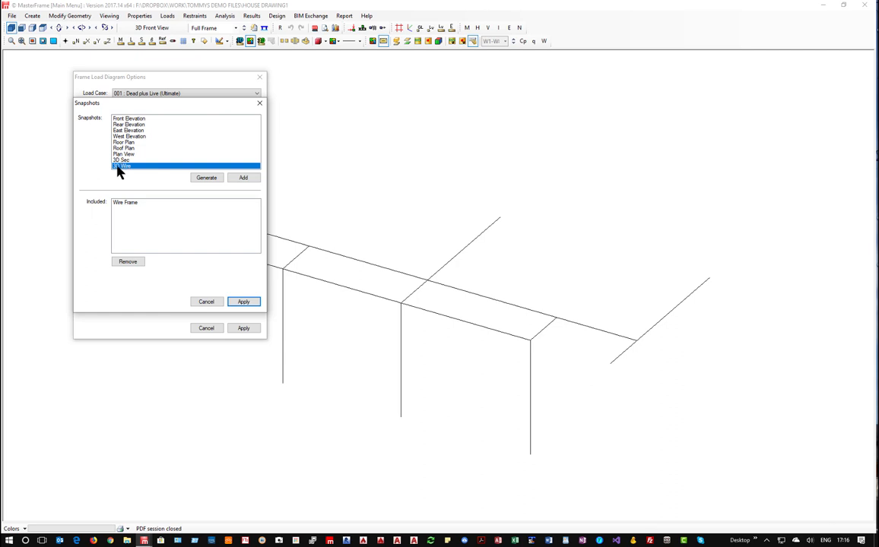
{"action": "left_click", "coordinate": [127, 203]}
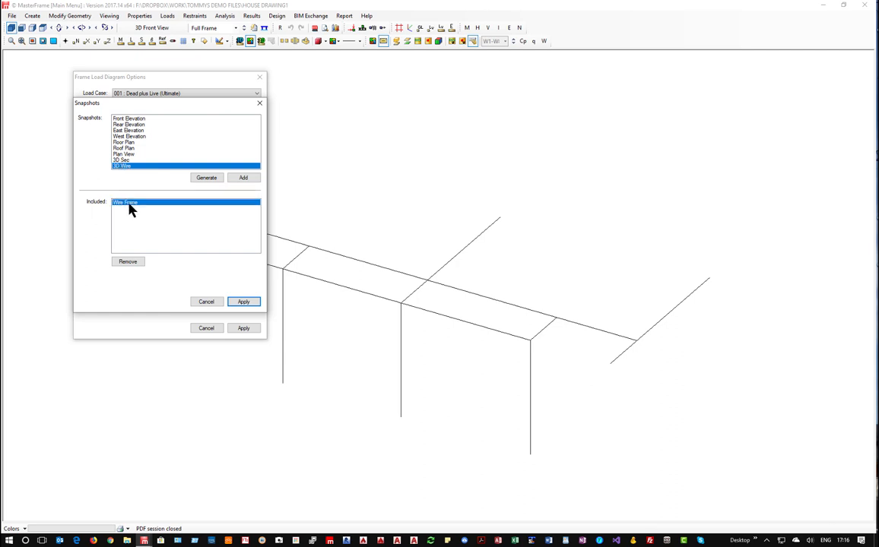
{"action": "left_click", "coordinate": [135, 262]}
{"action": "left_click", "coordinate": [241, 181]}
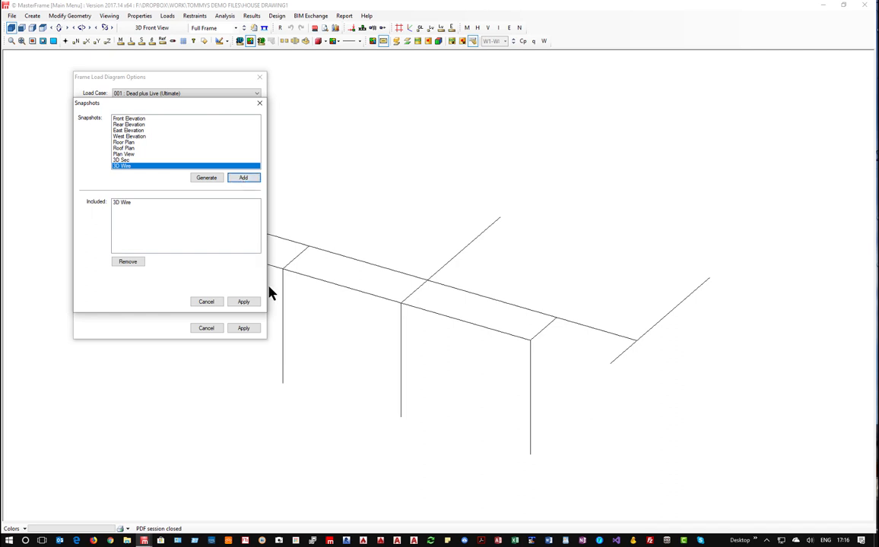
{"action": "left_click", "coordinate": [243, 302]}
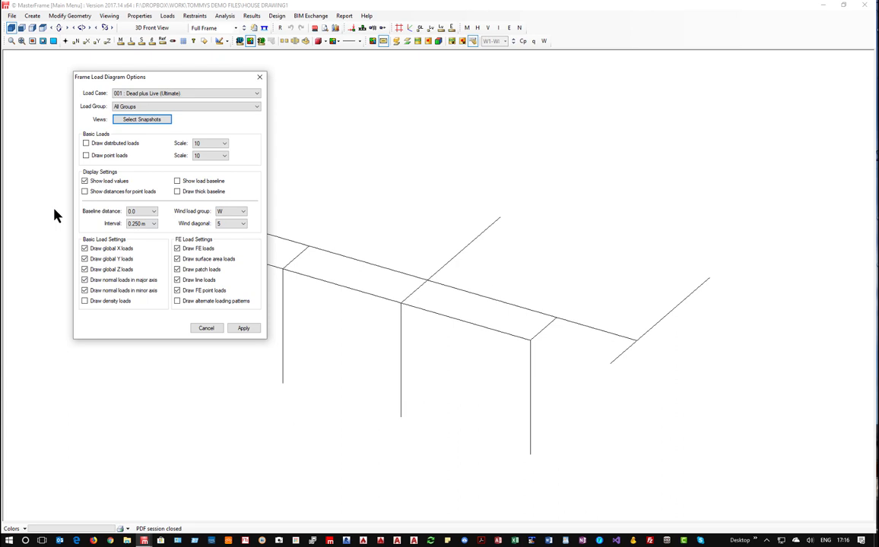
{"action": "left_click", "coordinate": [93, 143]}
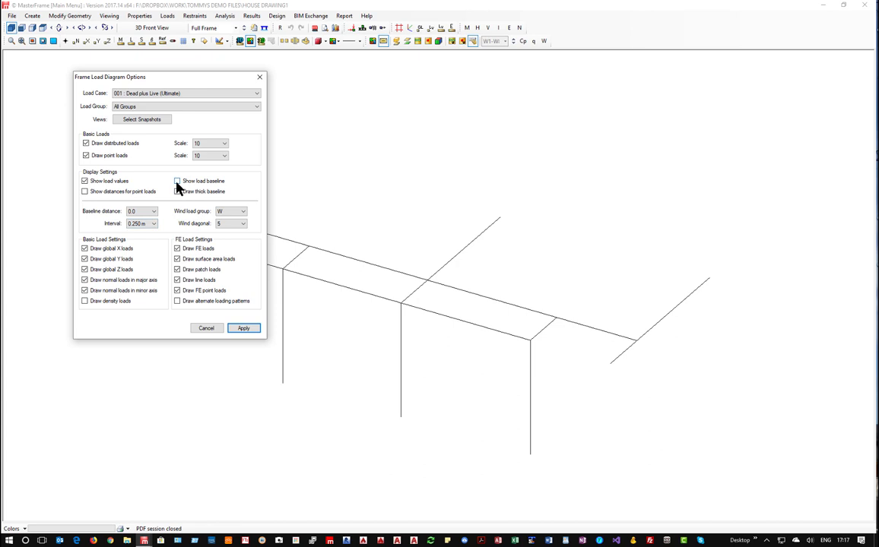
{"action": "left_click", "coordinate": [245, 329]}
Step: Replace the Wire Frame snapshot with 3D Wire in the Graphical Output BM section, using load case 001 : Dead plus Live (Ultimate)
{"action": "double_click", "coordinate": [364, 119]}
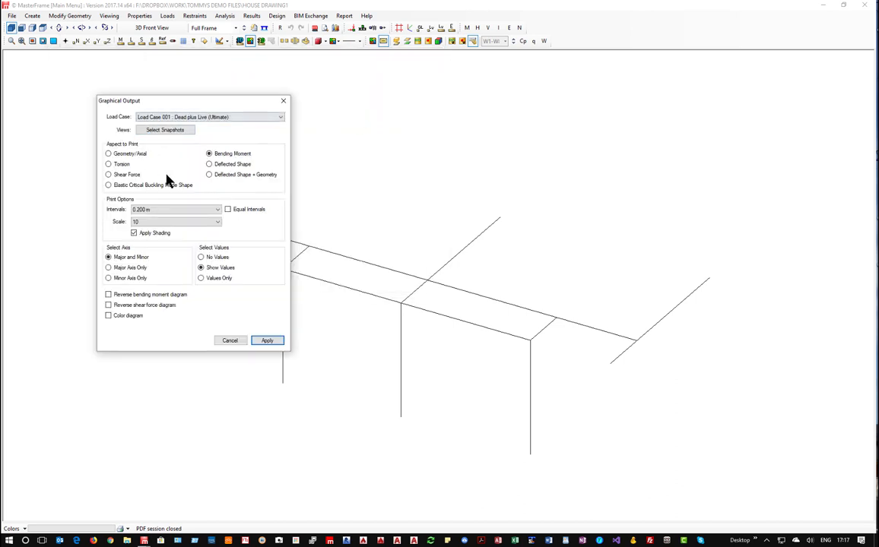
{"action": "left_click", "coordinate": [163, 131]}
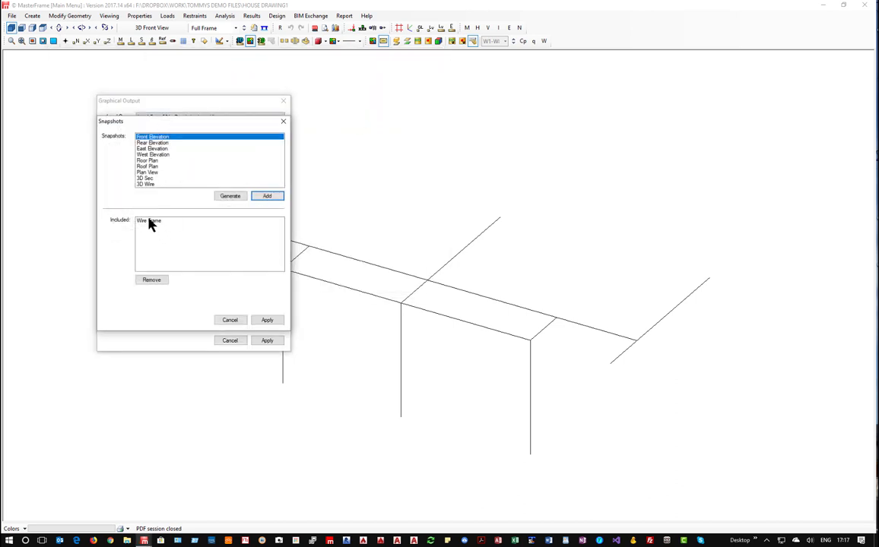
{"action": "left_click", "coordinate": [148, 222]}
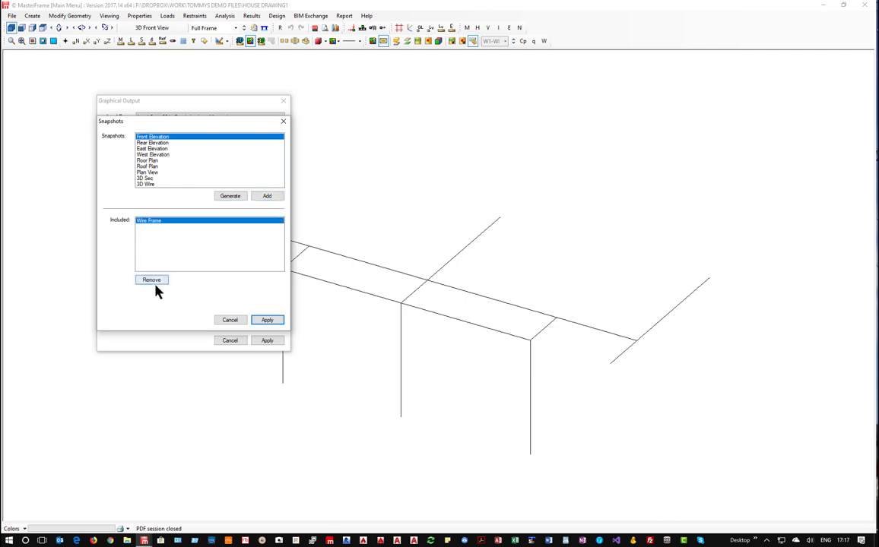
{"action": "left_click", "coordinate": [152, 281]}
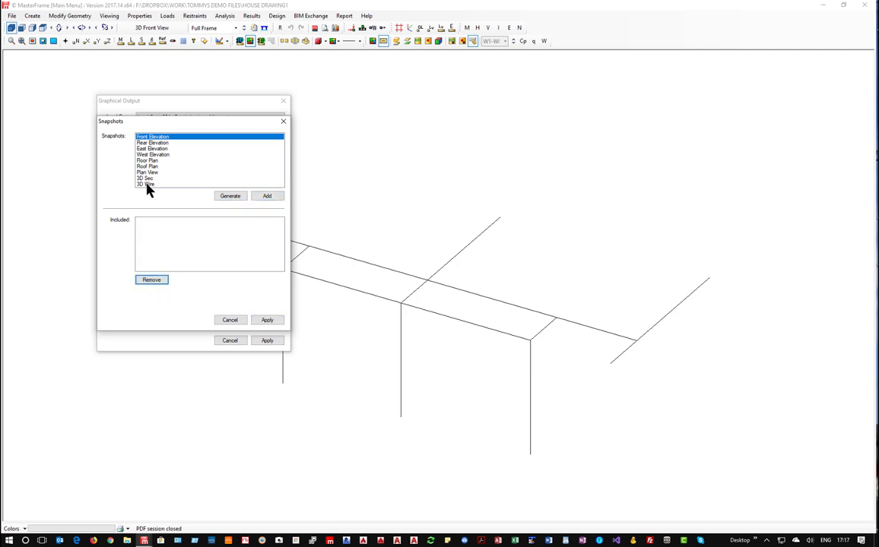
{"action": "left_click", "coordinate": [146, 184]}
{"action": "left_click", "coordinate": [267, 196]}
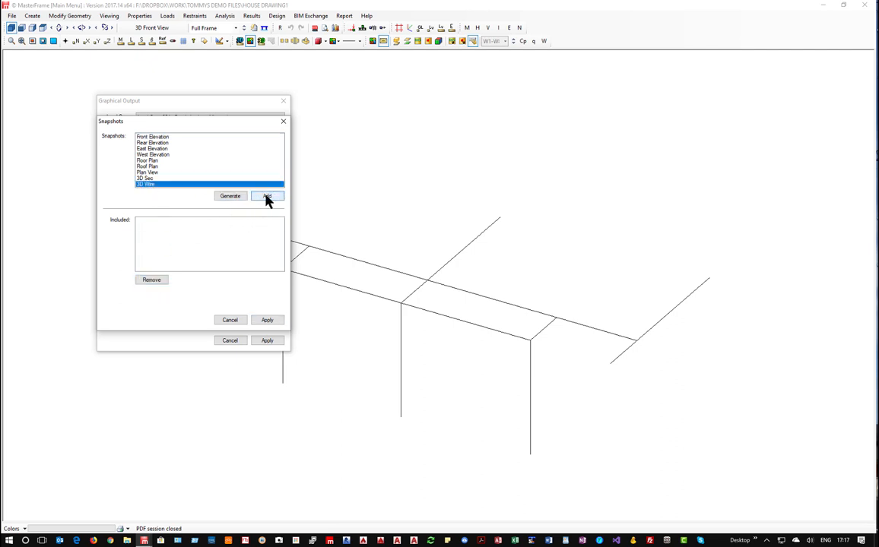
{"action": "left_click", "coordinate": [267, 320]}
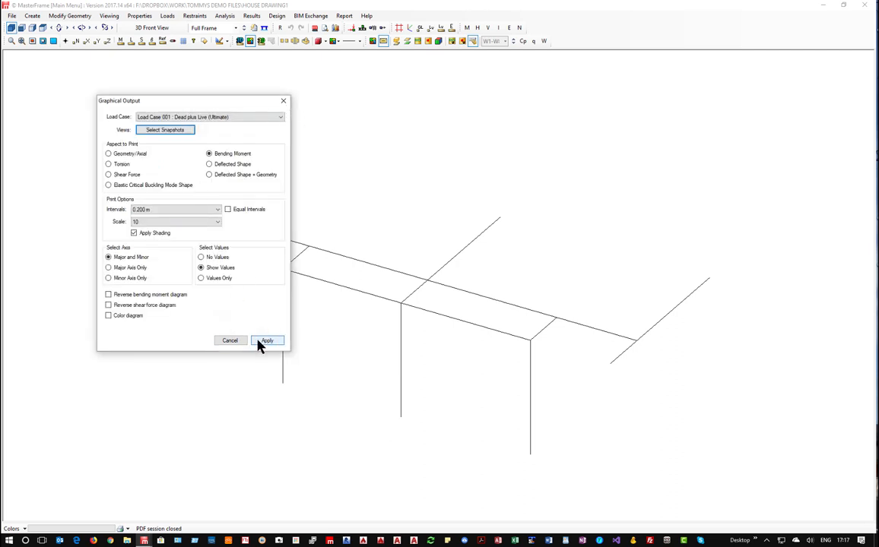
{"action": "left_click", "coordinate": [202, 117]}
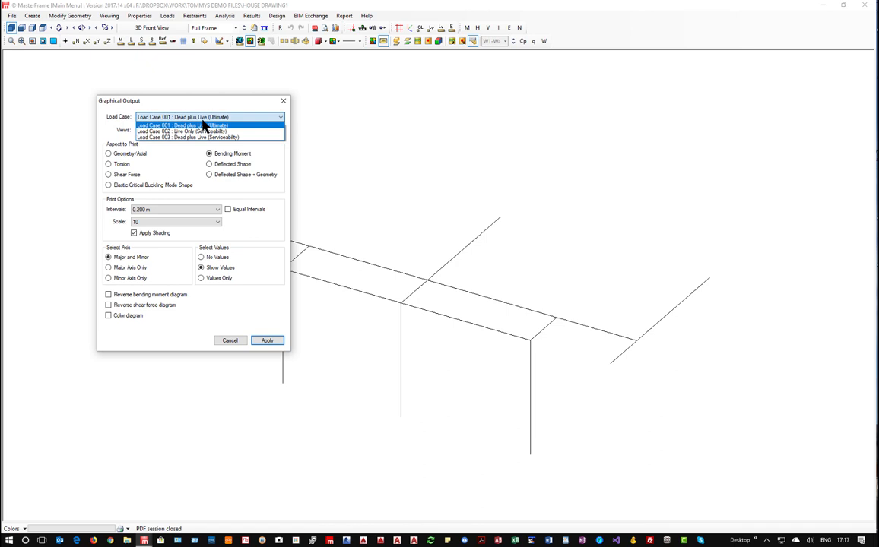
{"action": "left_click", "coordinate": [203, 126]}
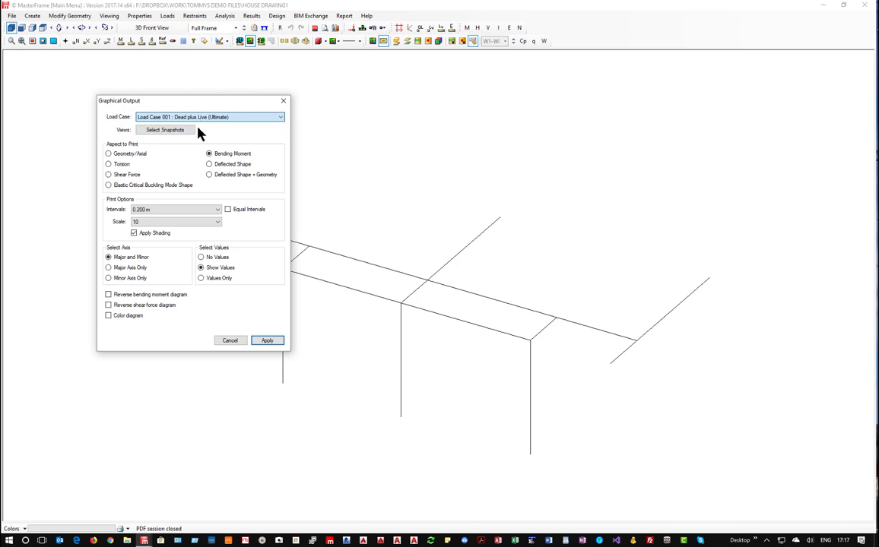
{"action": "left_click", "coordinate": [268, 341]}
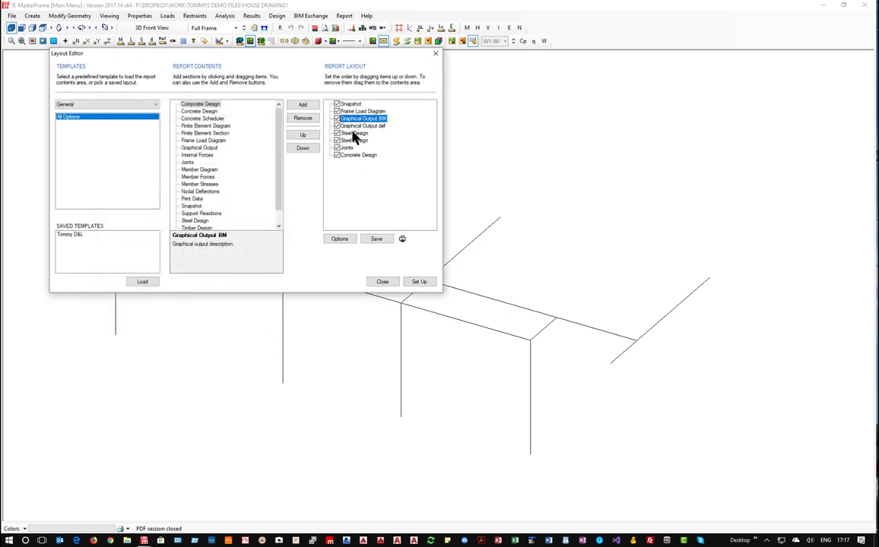
Step: Add the 3D Wire snapshot to the Graphical Output def section and set its load case to 003 : Dead plus Live (Serviceability)
{"action": "left_click", "coordinate": [357, 126]}
{"action": "double_click", "coordinate": [351, 128]}
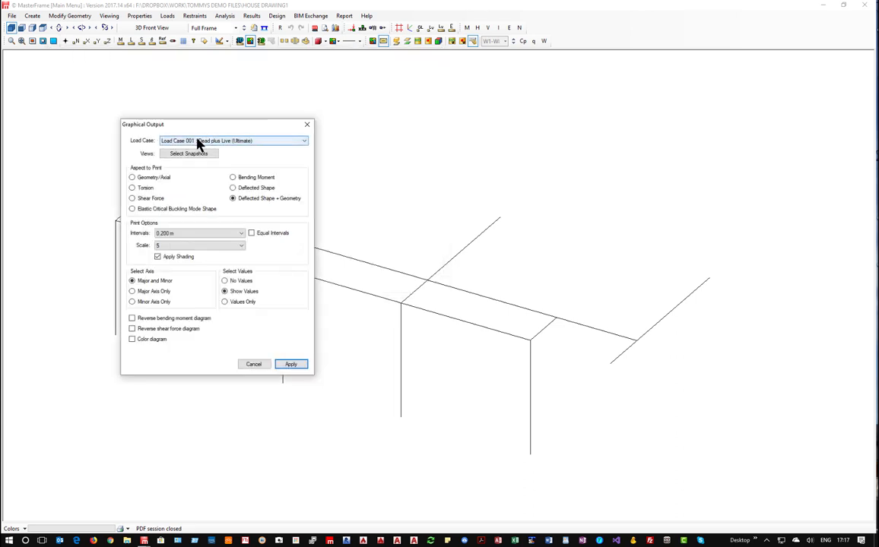
{"action": "left_click", "coordinate": [196, 156]}
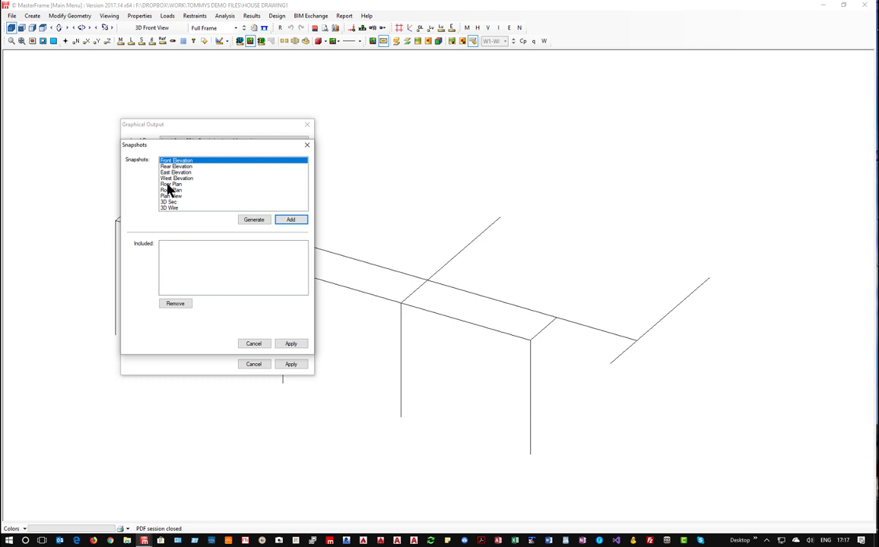
{"action": "left_click", "coordinate": [168, 207]}
{"action": "left_click", "coordinate": [290, 220]}
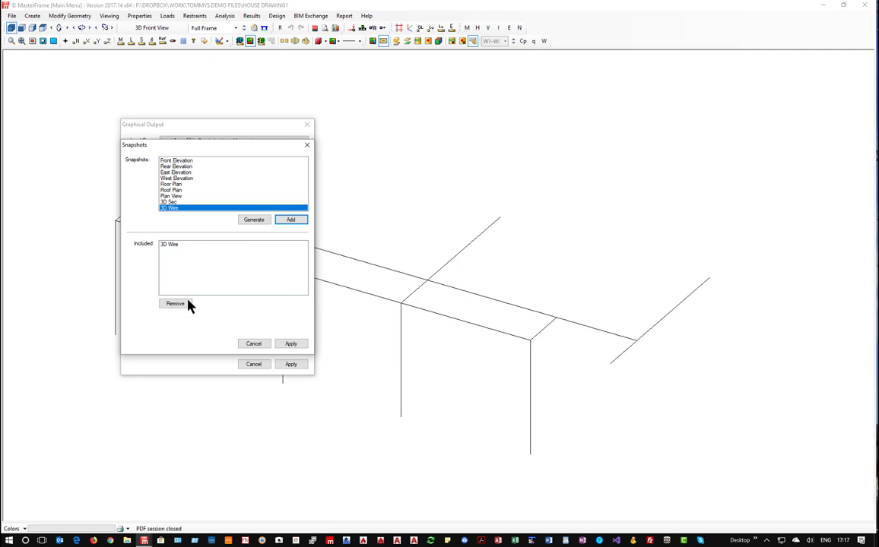
{"action": "left_click", "coordinate": [286, 346]}
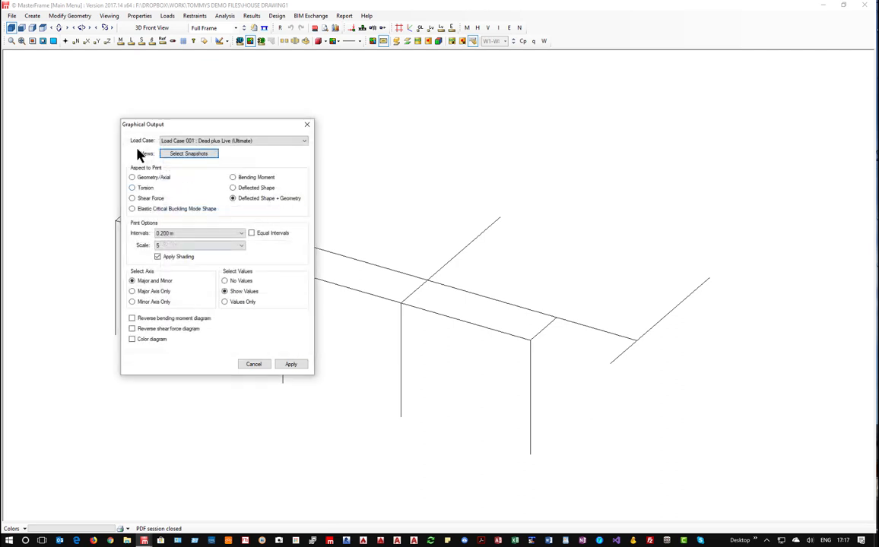
{"action": "left_click", "coordinate": [240, 142]}
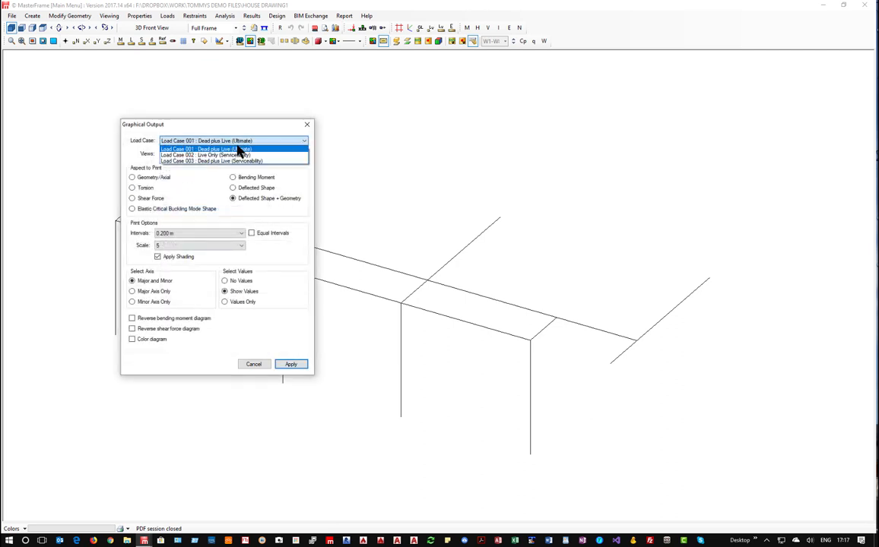
{"action": "left_click", "coordinate": [224, 161]}
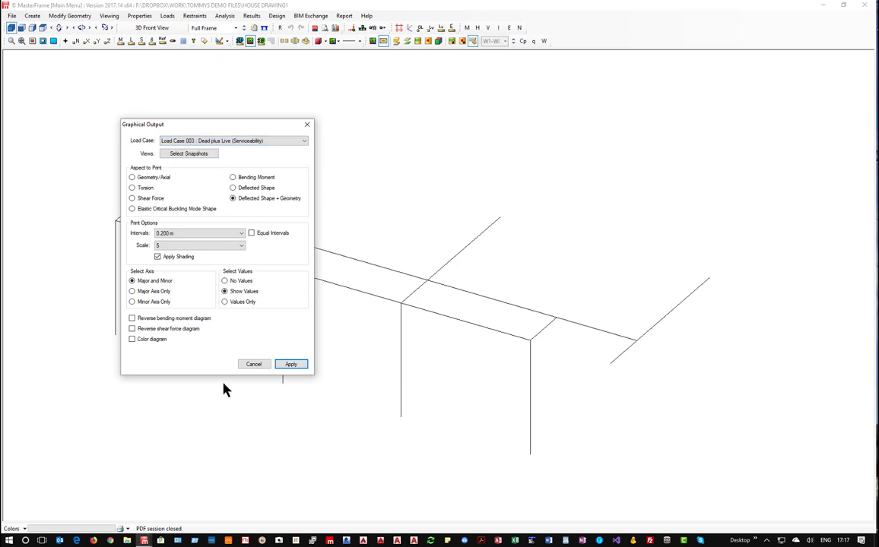
{"action": "left_click", "coordinate": [290, 366]}
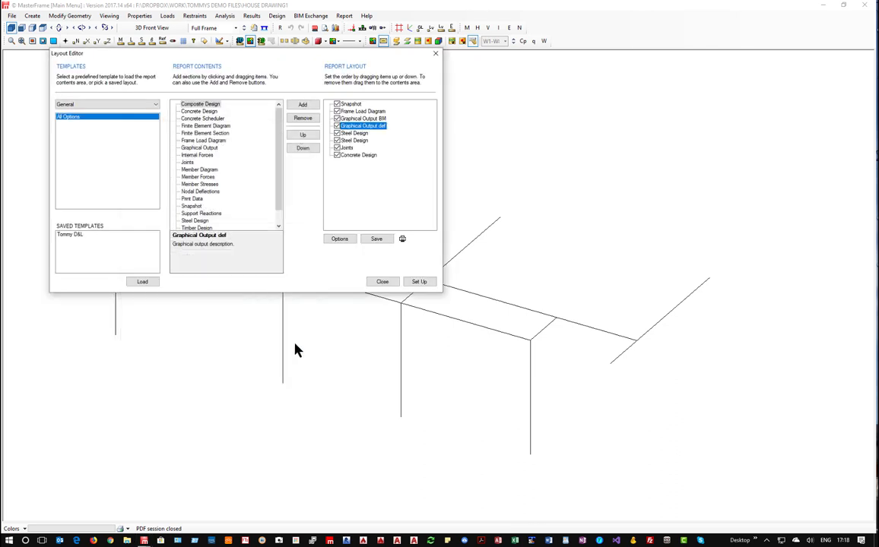
Step: Apply summary printing to the first Steel Design section and printing of selected briefs to the second
{"action": "left_click", "coordinate": [347, 134]}
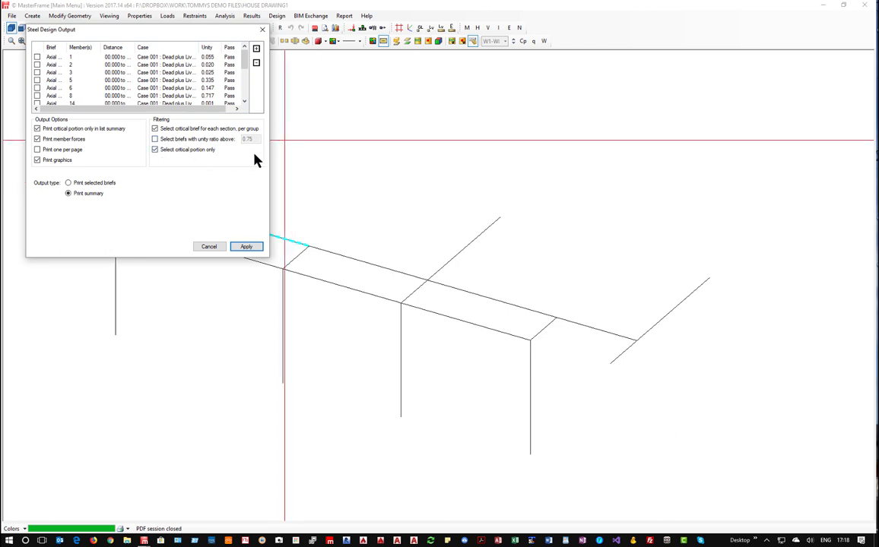
{"action": "left_click", "coordinate": [243, 247]}
{"action": "left_click_drag", "start_coordinate": [353, 134], "coordinate": [348, 144]}
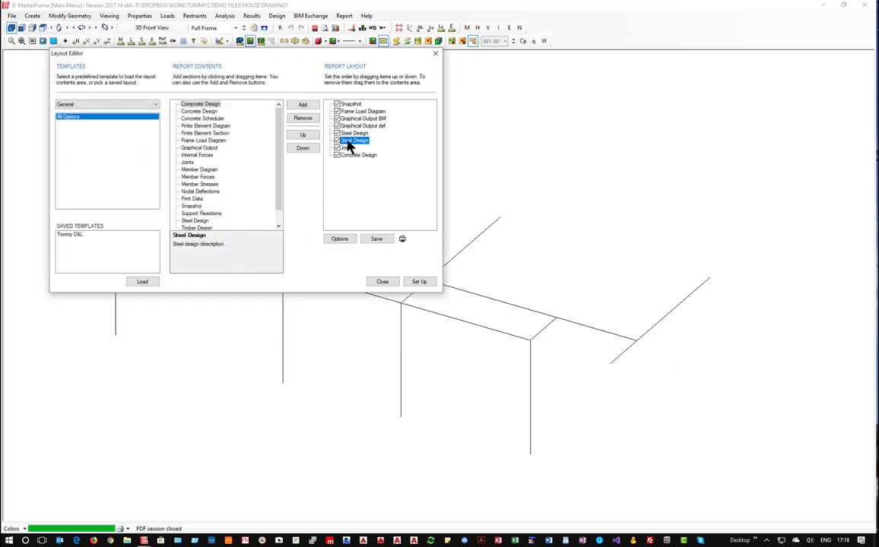
{"action": "left_click_drag", "start_coordinate": [348, 143], "coordinate": [348, 144]}
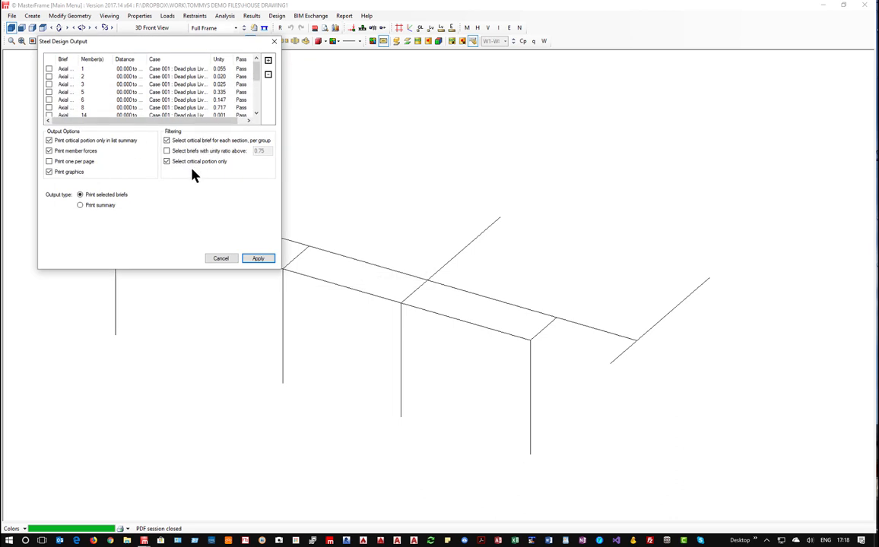
{"action": "left_click", "coordinate": [258, 259]}
Step: Apply Graphics and Summary output for all briefs and all cases to the Joints section, and select the Concrete Design section
{"action": "left_click", "coordinate": [346, 148]}
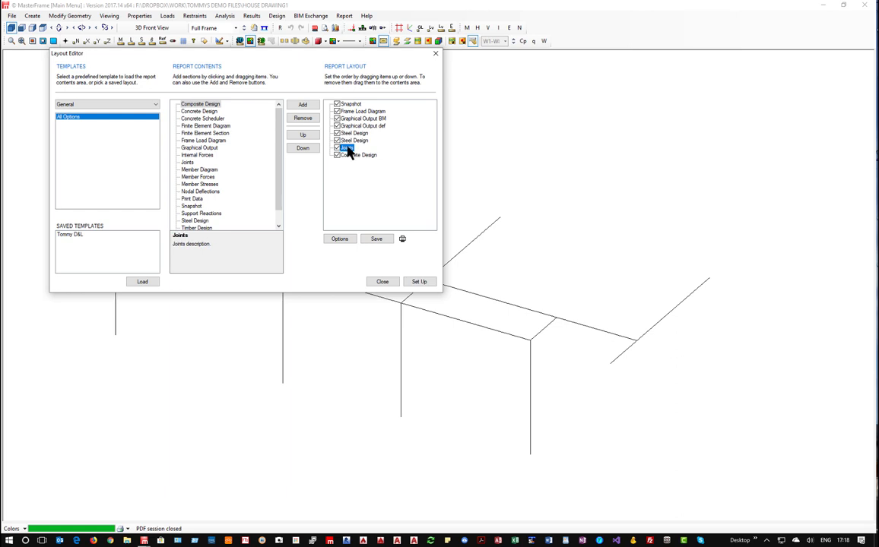
{"action": "double_click", "coordinate": [349, 148]}
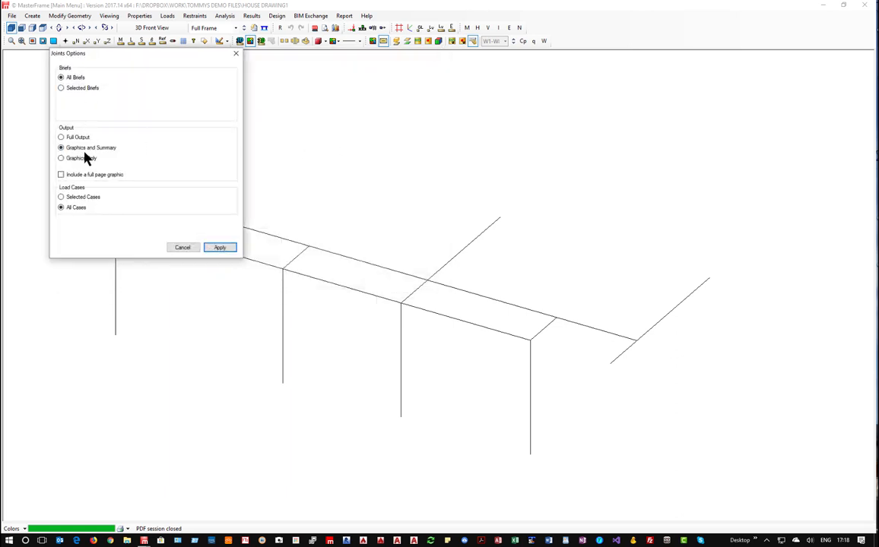
{"action": "left_click", "coordinate": [217, 249]}
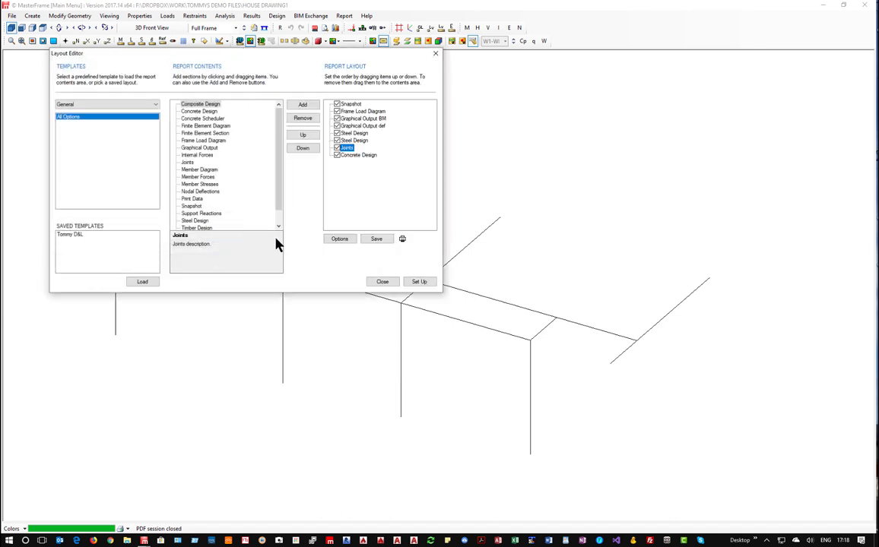
{"action": "left_click", "coordinate": [349, 156]}
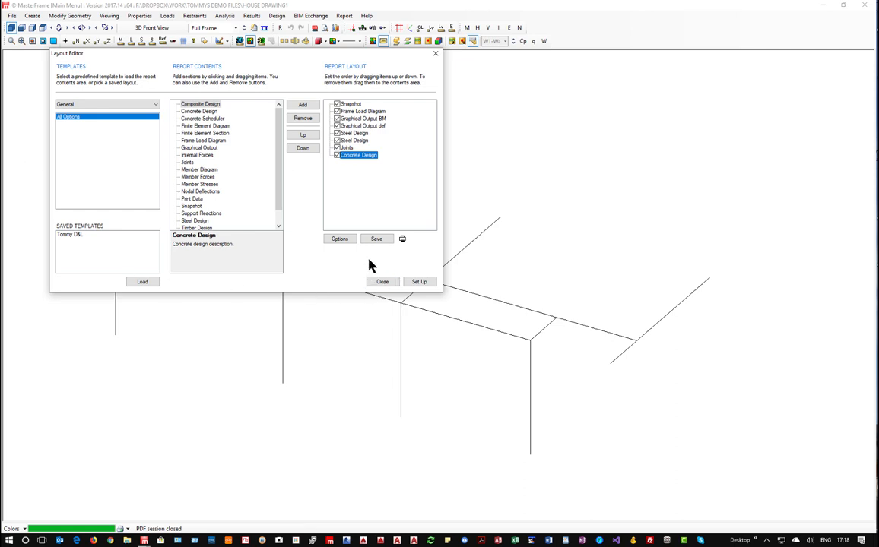
Step: Save the print settings for an A4 portrait PDF through PDFCreator and generate the report
{"action": "left_click", "coordinate": [420, 282]}
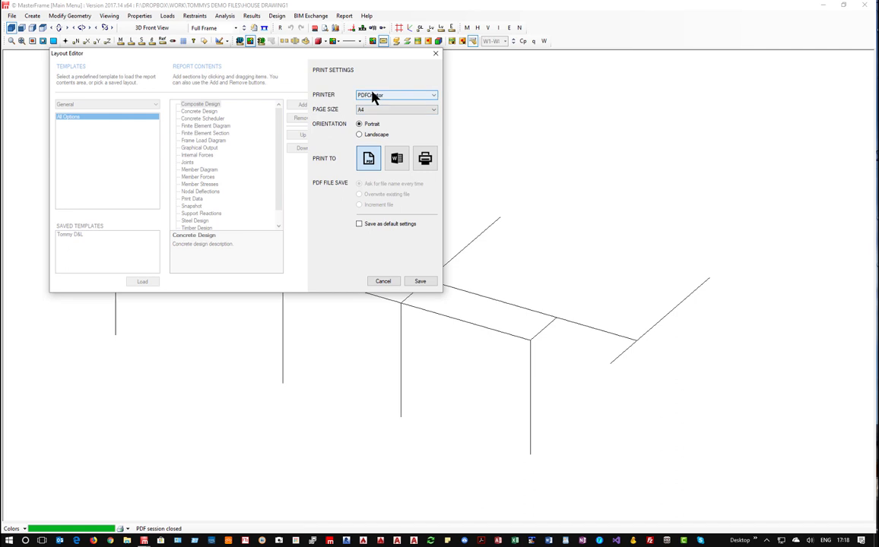
{"action": "left_click", "coordinate": [420, 282]}
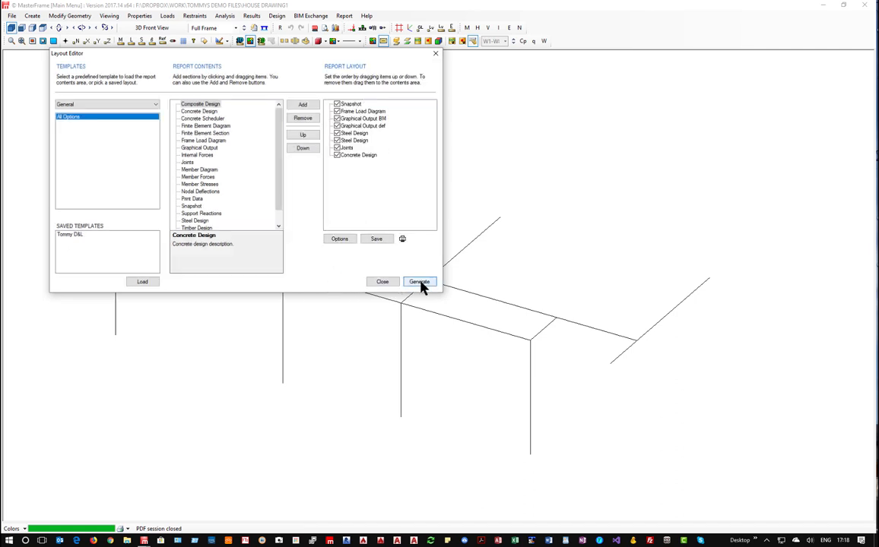
{"action": "left_click", "coordinate": [419, 282]}
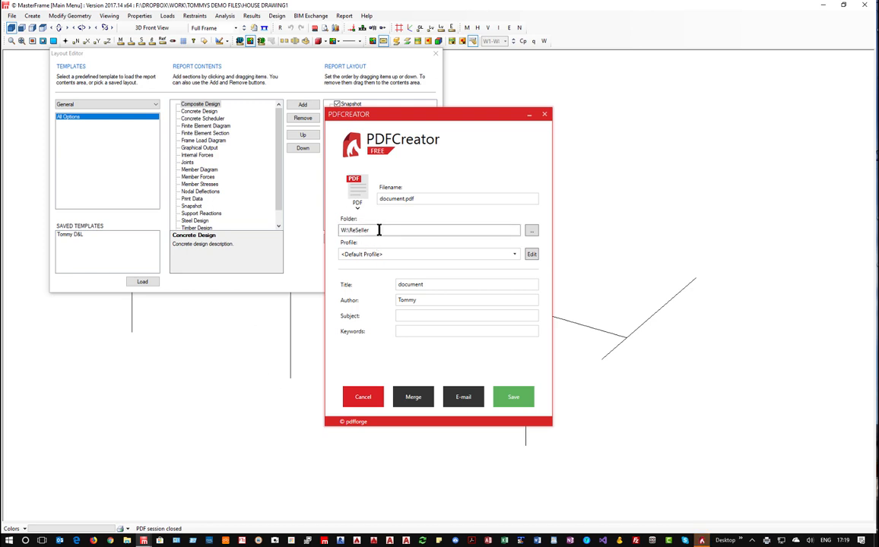
Step: Save the report as document.pdf in the Desktop folder, replacing the existing file
{"action": "left_click", "coordinate": [529, 231]}
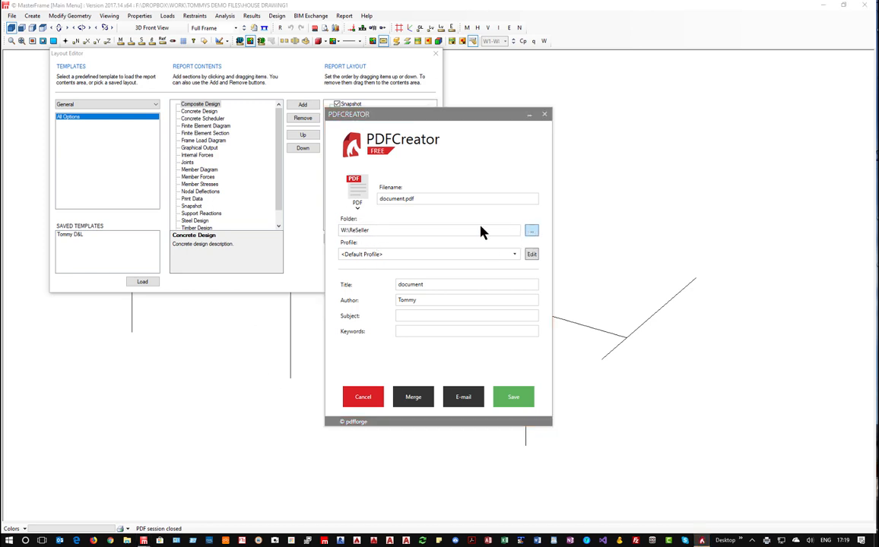
{"action": "scroll", "coordinate": [69, 167], "scroll_direction": "up", "scroll_amount": 10}
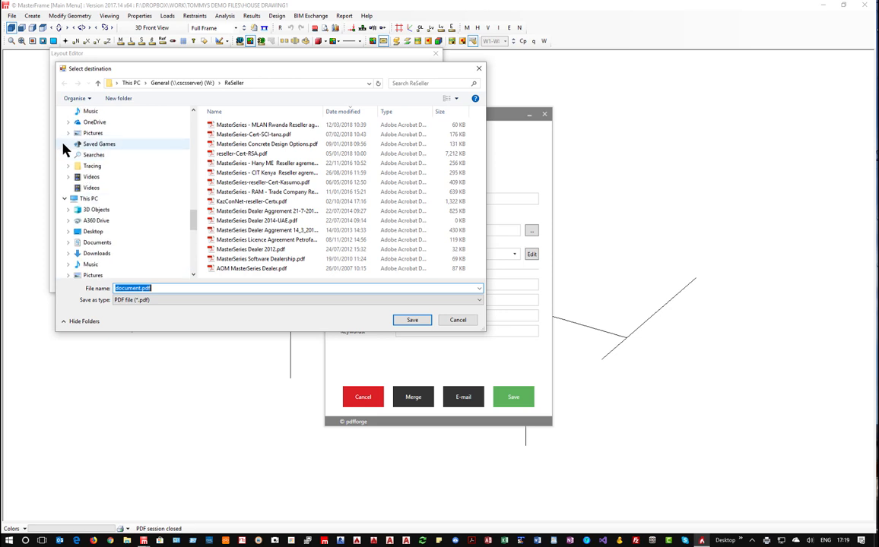
{"action": "scroll", "coordinate": [74, 153], "scroll_direction": "up", "scroll_amount": 10}
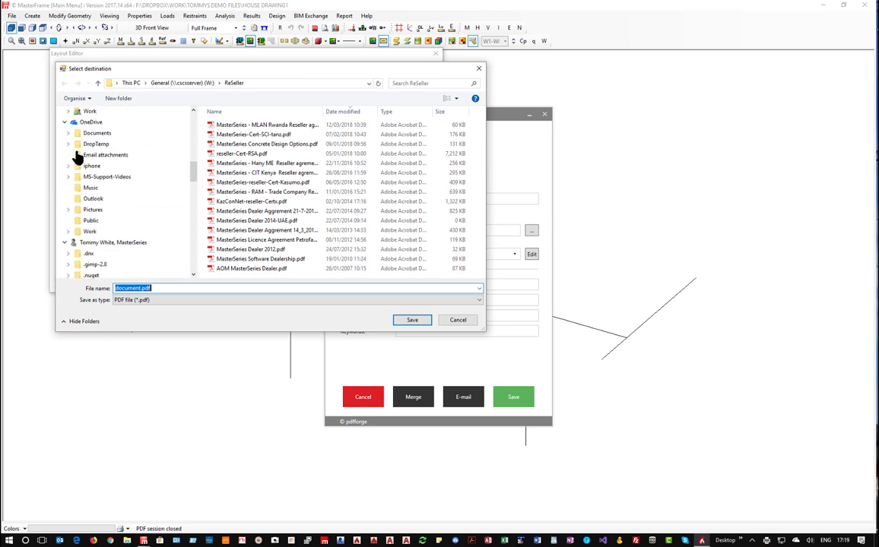
{"action": "scroll", "coordinate": [76, 156], "scroll_direction": "up", "scroll_amount": 5}
{"action": "left_click", "coordinate": [90, 128]}
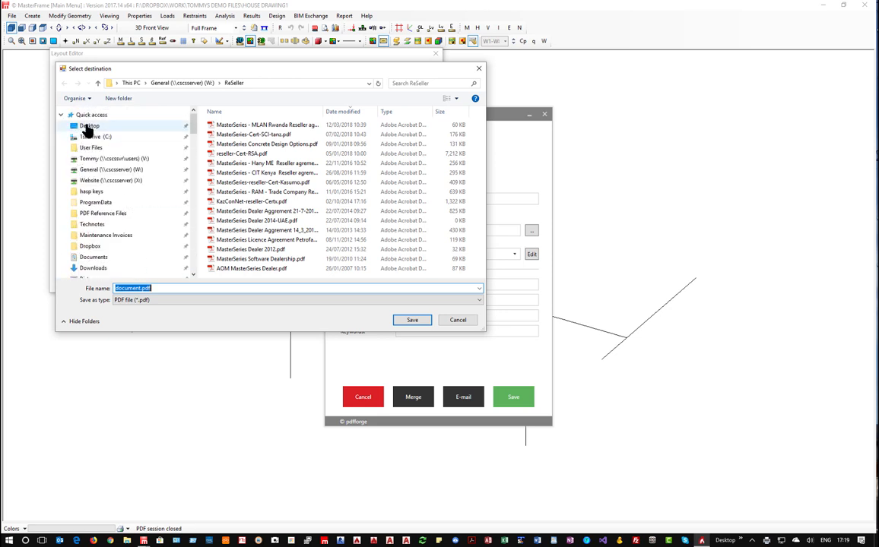
{"action": "left_click", "coordinate": [412, 322]}
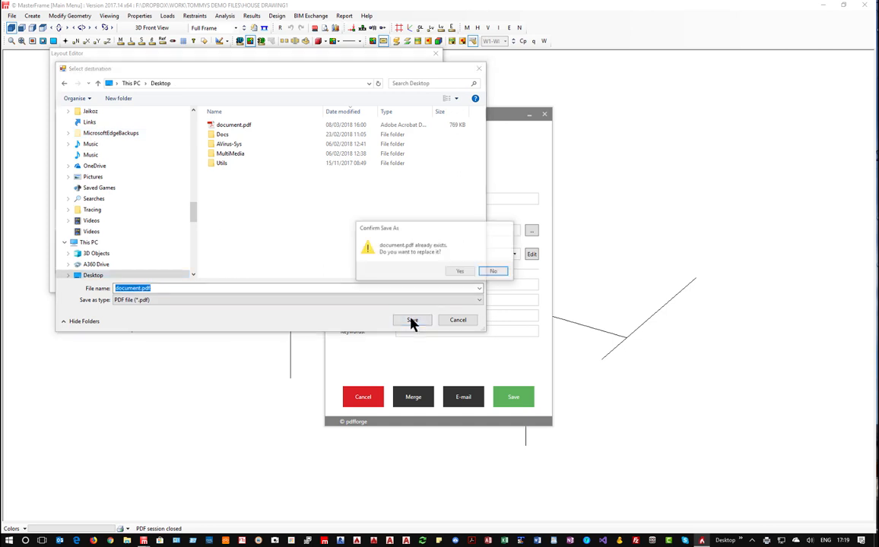
{"action": "left_click", "coordinate": [459, 274]}
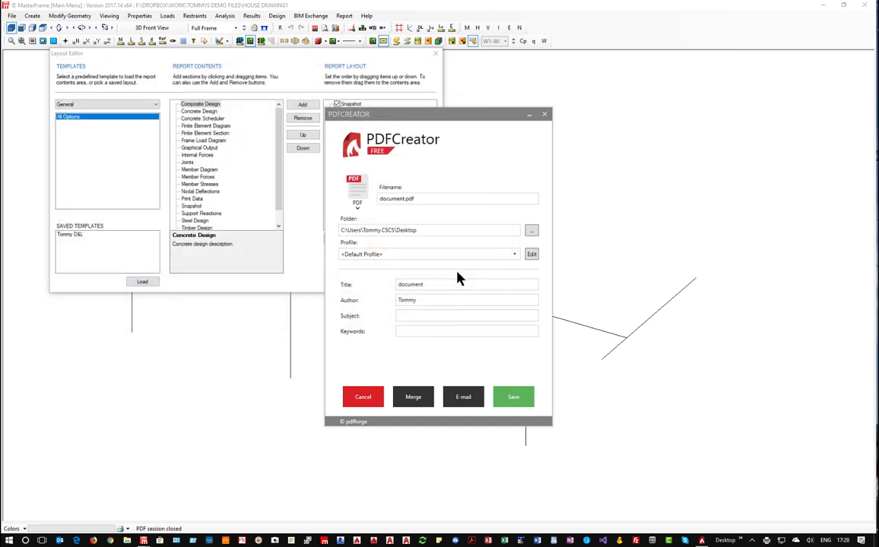
{"action": "left_click", "coordinate": [511, 400]}
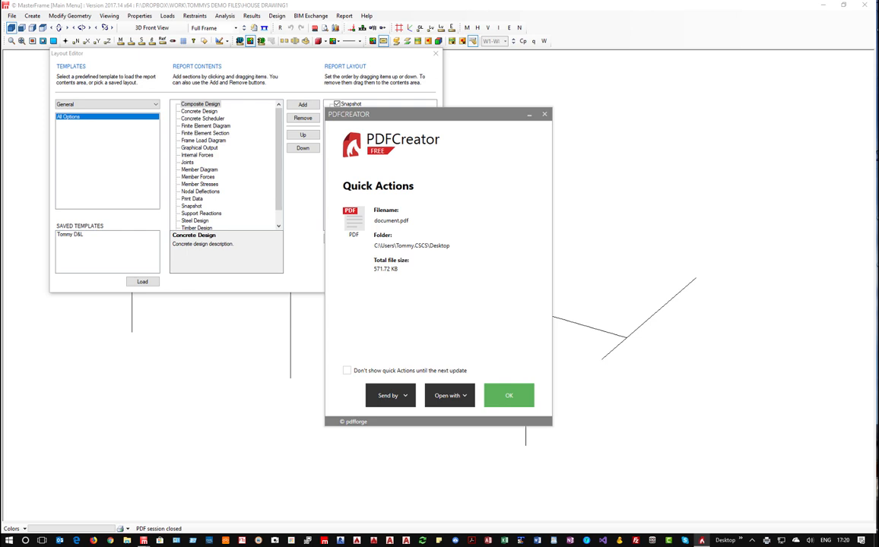
Step: Examine the frame geometry, load, bending moment and deflection diagrams in the generated report PDF
{"action": "left_click_drag", "start_coordinate": [867, 24], "coordinate": [384, 6]}
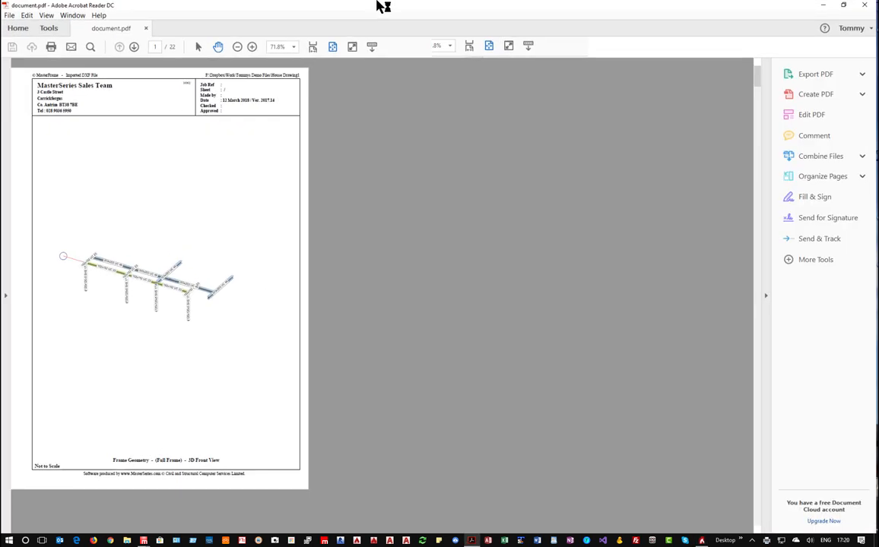
{"action": "left_click", "coordinate": [766, 296]}
{"action": "scroll", "coordinate": [526, 330], "scroll_direction": "up", "scroll_amount": 3, "text": "ctrl"}
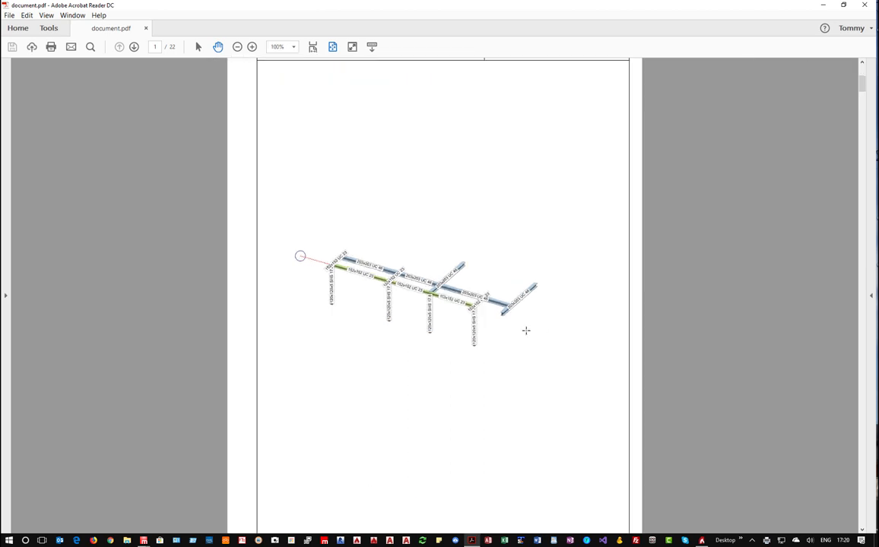
{"action": "scroll", "coordinate": [503, 245], "scroll_direction": "down", "scroll_amount": 10}
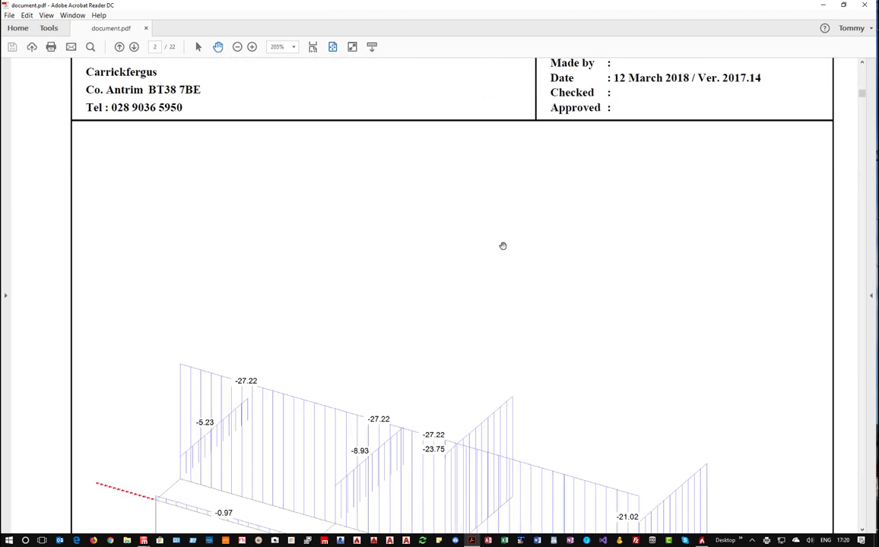
{"action": "scroll", "coordinate": [502, 245], "scroll_direction": "up", "scroll_amount": 2, "text": "ctrl"}
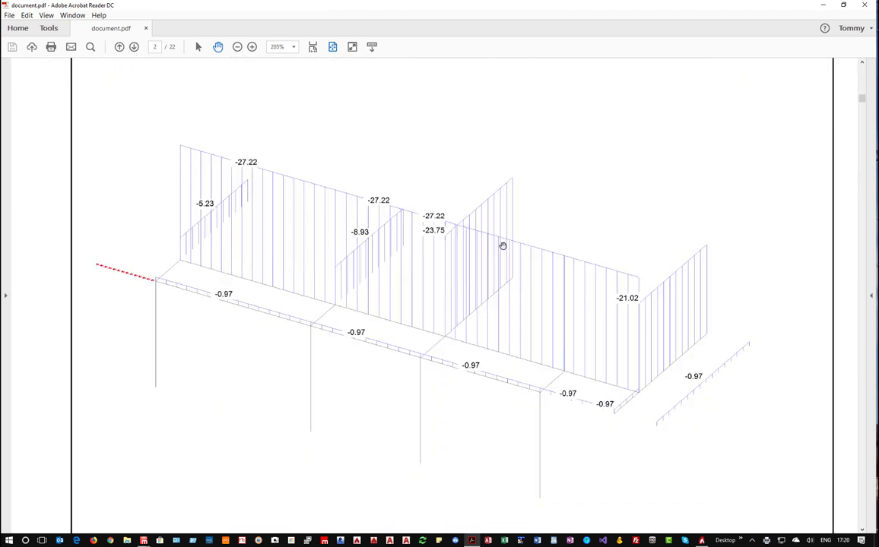
{"action": "scroll", "coordinate": [502, 245], "scroll_direction": "down", "scroll_amount": 15}
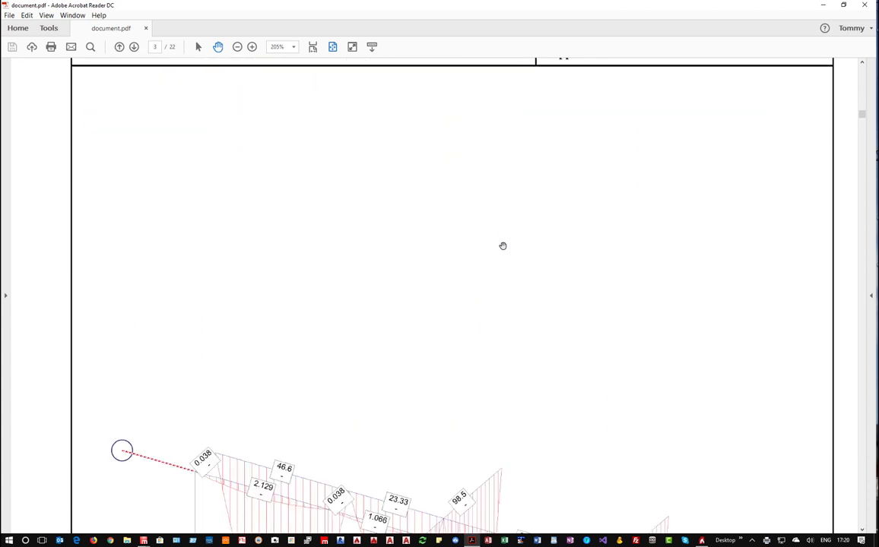
{"action": "scroll", "coordinate": [503, 245], "scroll_direction": "down", "scroll_amount": 8}
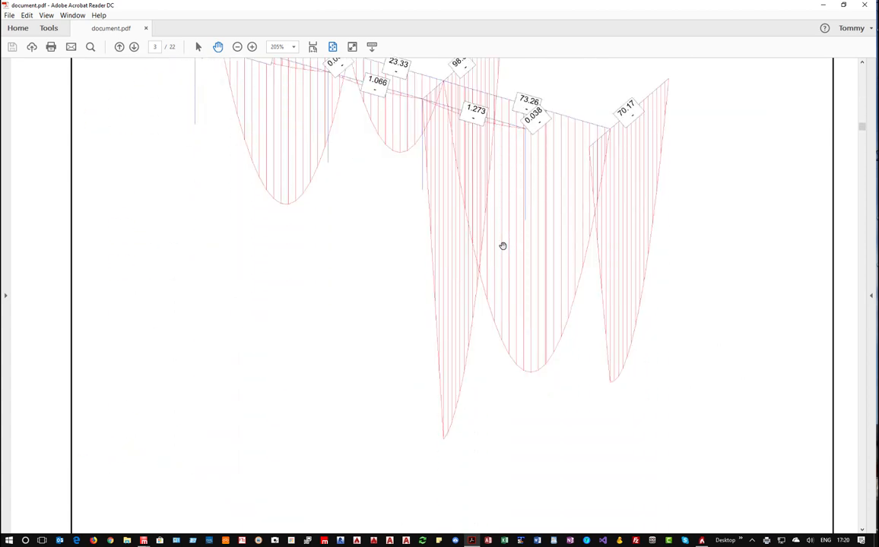
{"action": "scroll", "coordinate": [502, 245], "scroll_direction": "down", "scroll_amount": 20}
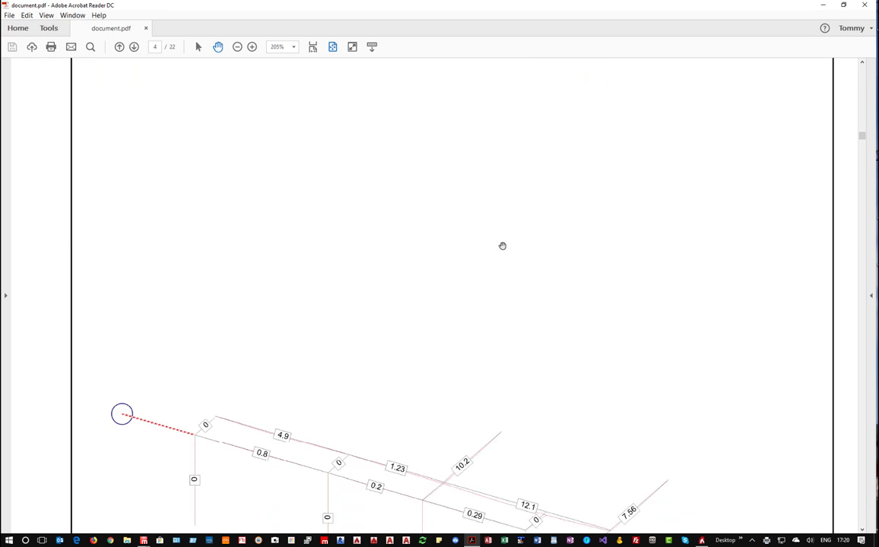
{"action": "scroll", "coordinate": [503, 245], "scroll_direction": "down", "scroll_amount": 3}
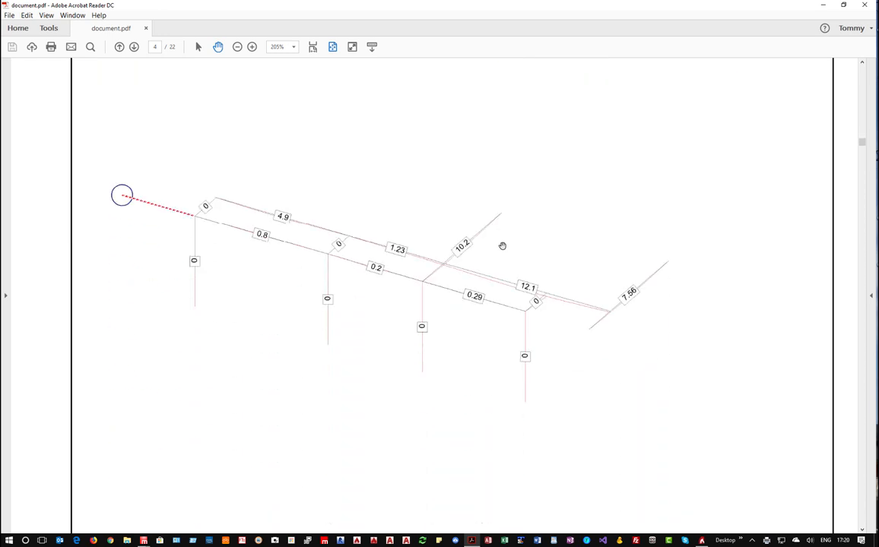
Step: Examine the steel member results summary and the detailed member design checks in the report PDF
{"action": "scroll", "coordinate": [503, 245], "scroll_direction": "down", "scroll_amount": 15}
{"action": "scroll", "coordinate": [502, 246], "scroll_direction": "down", "scroll_amount": 2, "text": "ctrl"}
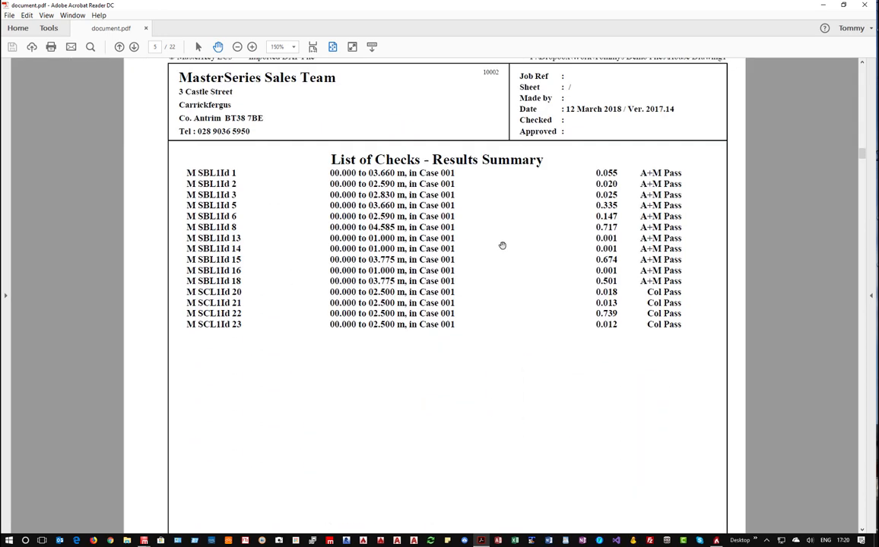
{"action": "scroll", "coordinate": [503, 245], "scroll_direction": "down", "scroll_amount": 1, "text": "ctrl"}
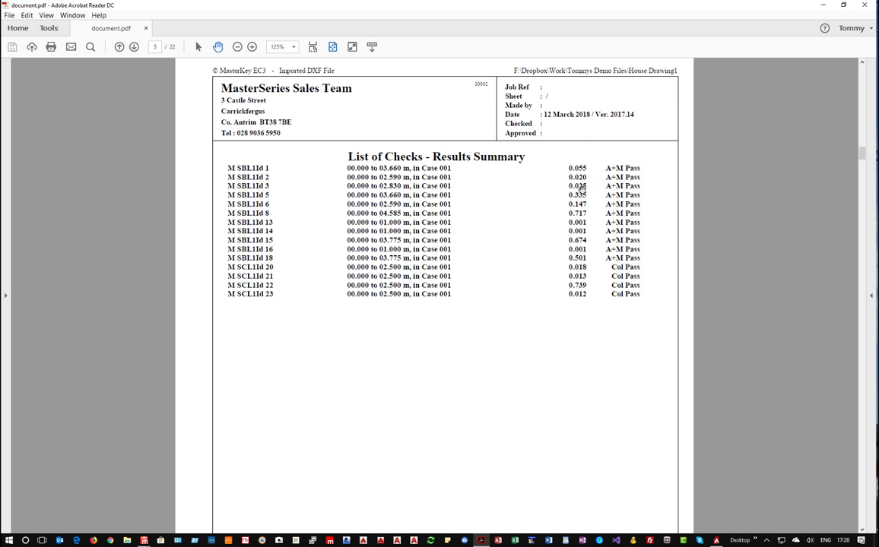
{"action": "scroll", "coordinate": [587, 300], "scroll_direction": "down", "scroll_amount": 15}
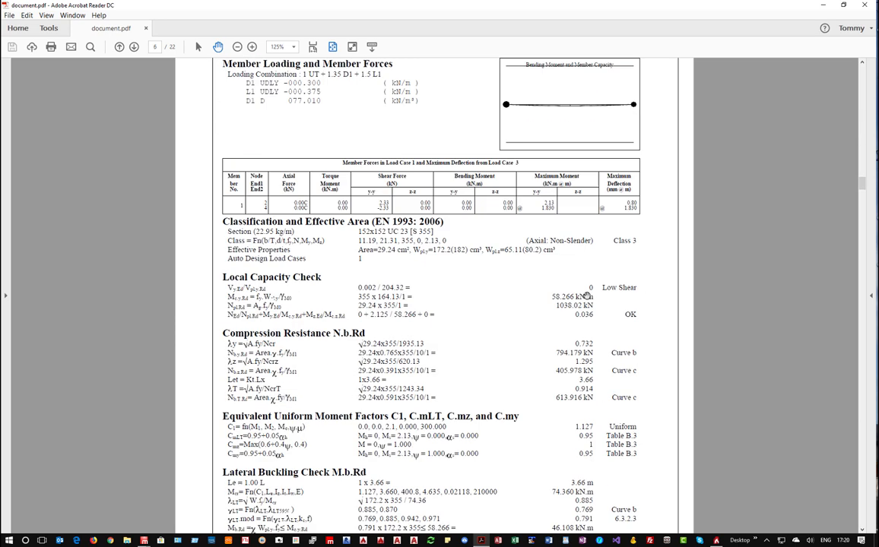
{"action": "scroll", "coordinate": [587, 291], "scroll_direction": "down", "scroll_amount": 20}
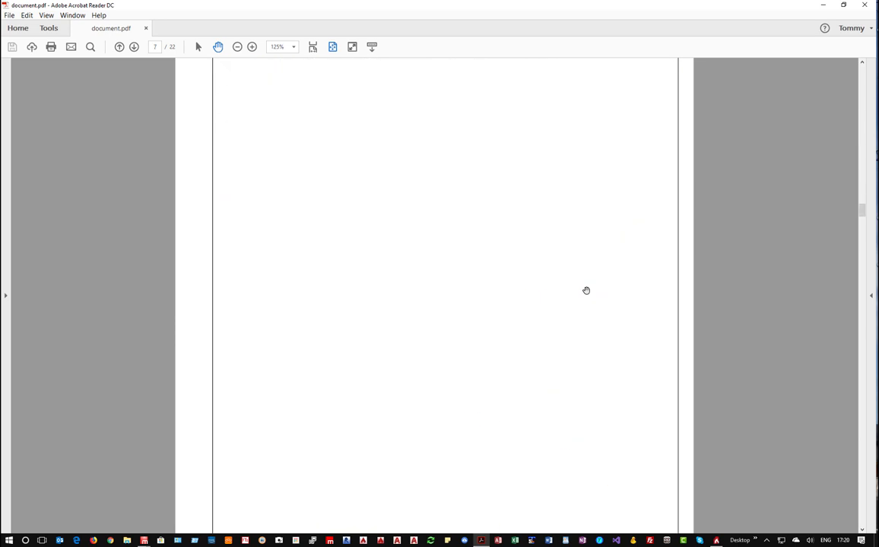
{"action": "scroll", "coordinate": [585, 290], "scroll_direction": "down", "scroll_amount": 20}
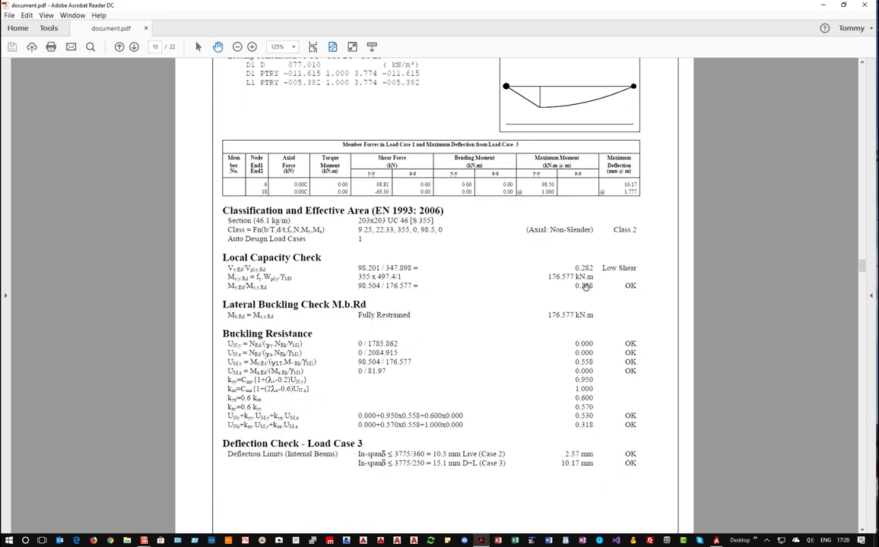
{"action": "scroll", "coordinate": [585, 285], "scroll_direction": "down", "scroll_amount": 15}
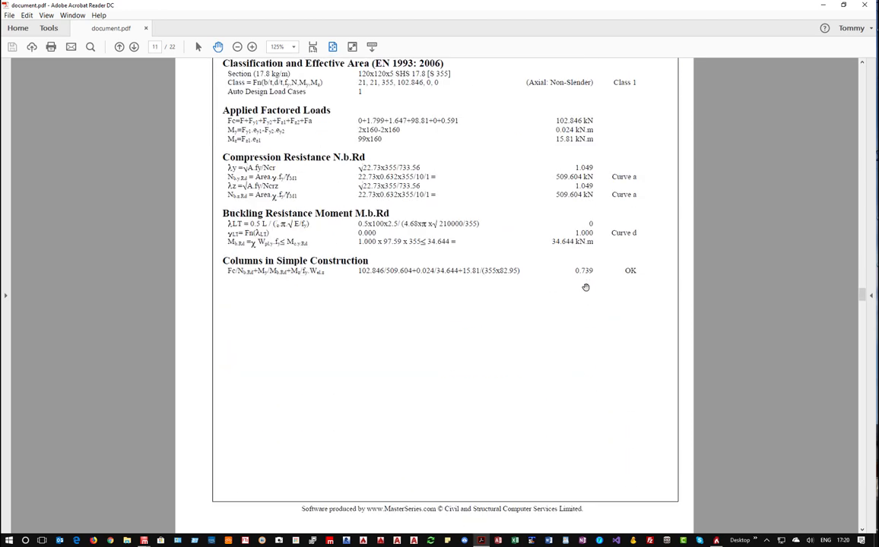
{"action": "scroll", "coordinate": [585, 287], "scroll_direction": "up", "scroll_amount": 8}
{"action": "scroll", "coordinate": [585, 285], "scroll_direction": "down", "scroll_amount": 7}
Step: Review the connection, base plate and concrete pad pages to the report's end, closing the PDF and the PDFCreator summary
{"action": "scroll", "coordinate": [586, 285], "scroll_direction": "down", "scroll_amount": 20}
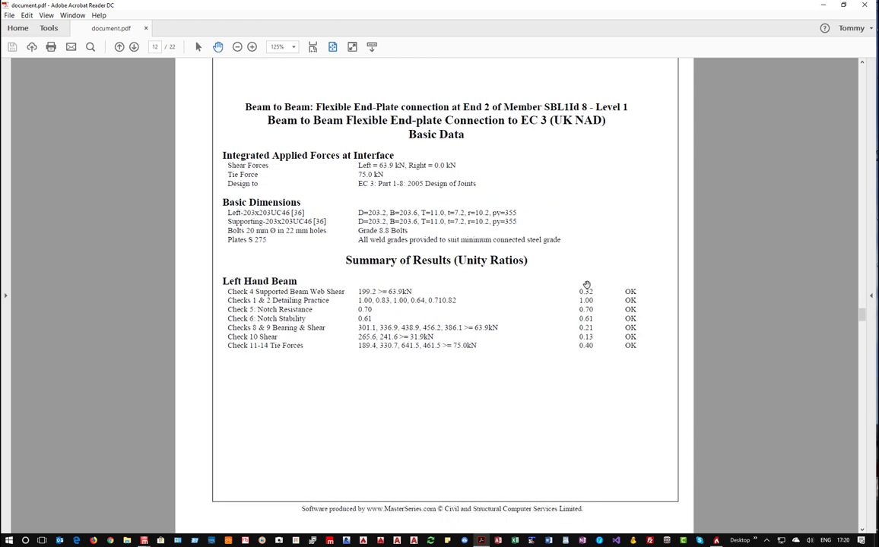
{"action": "scroll", "coordinate": [586, 284], "scroll_direction": "down", "scroll_amount": 20}
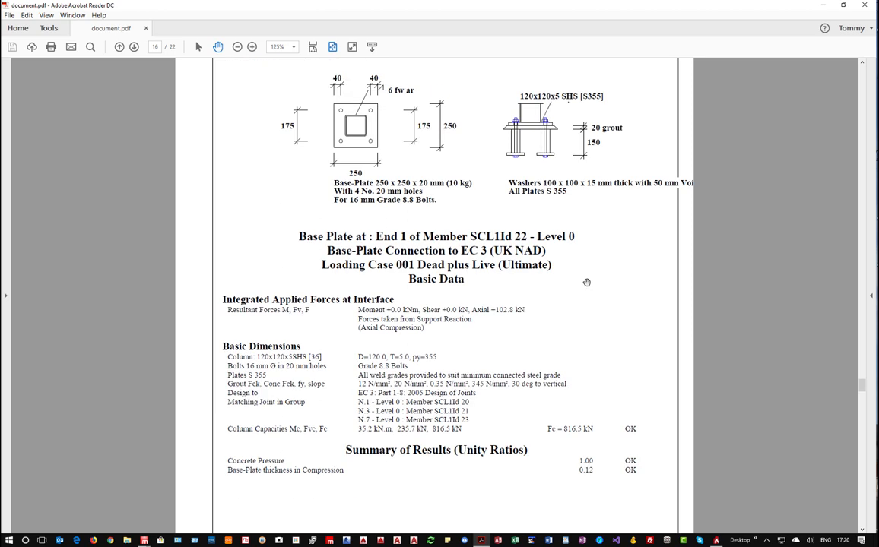
{"action": "scroll", "coordinate": [586, 282], "scroll_direction": "down", "scroll_amount": 2}
{"action": "scroll", "coordinate": [586, 282], "scroll_direction": "down", "scroll_amount": 10}
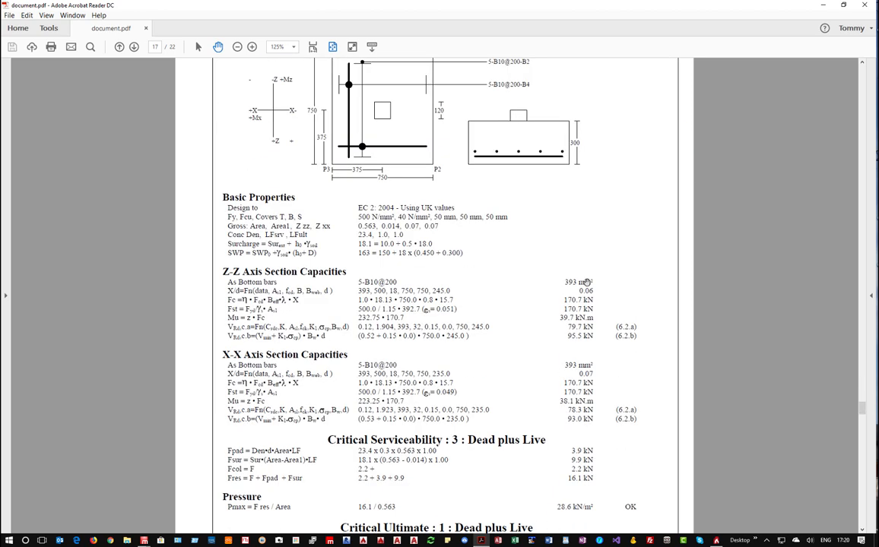
{"action": "scroll", "coordinate": [587, 282], "scroll_direction": "down", "scroll_amount": 20}
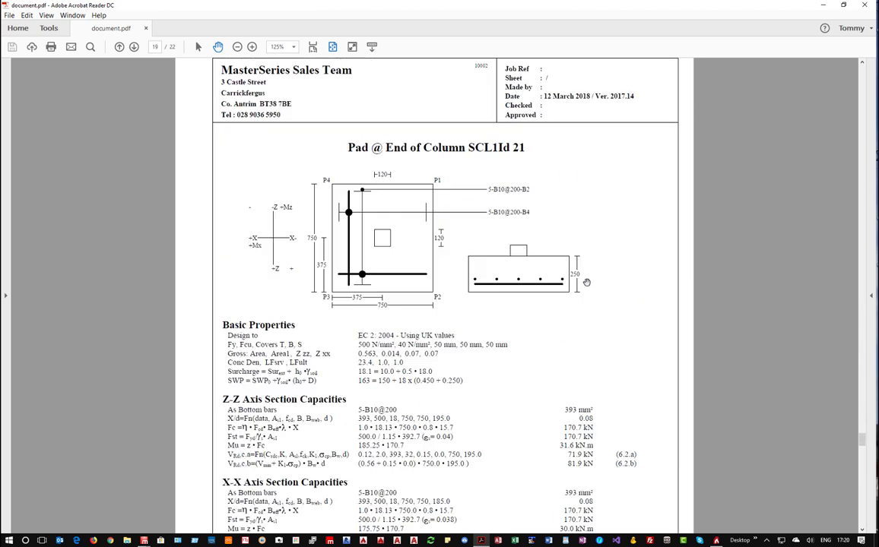
{"action": "scroll", "coordinate": [587, 282], "scroll_direction": "down", "scroll_amount": 20}
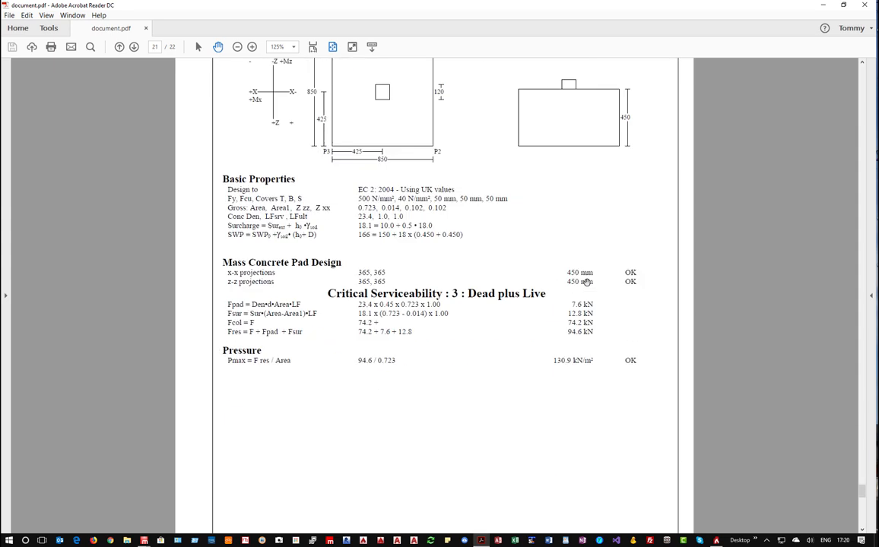
{"action": "scroll", "coordinate": [586, 282], "scroll_direction": "down", "scroll_amount": 5}
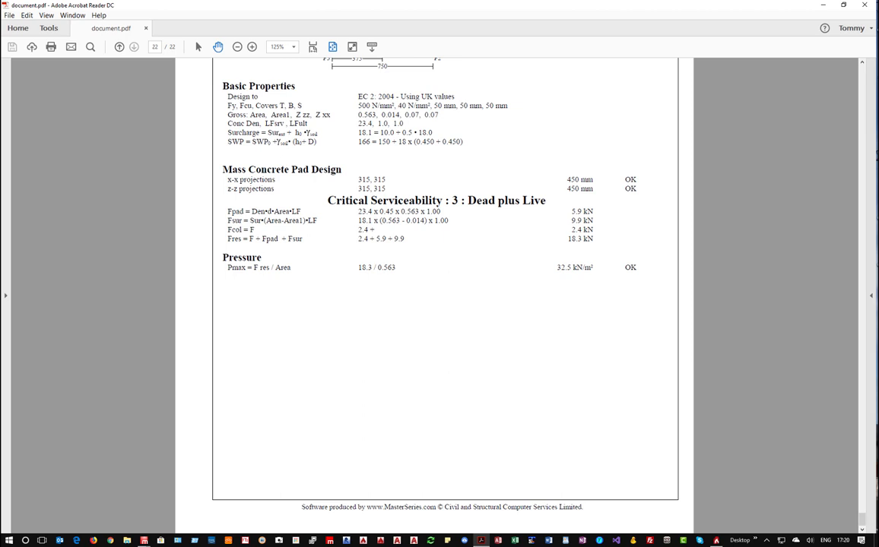
{"action": "left_click", "coordinate": [864, 5]}
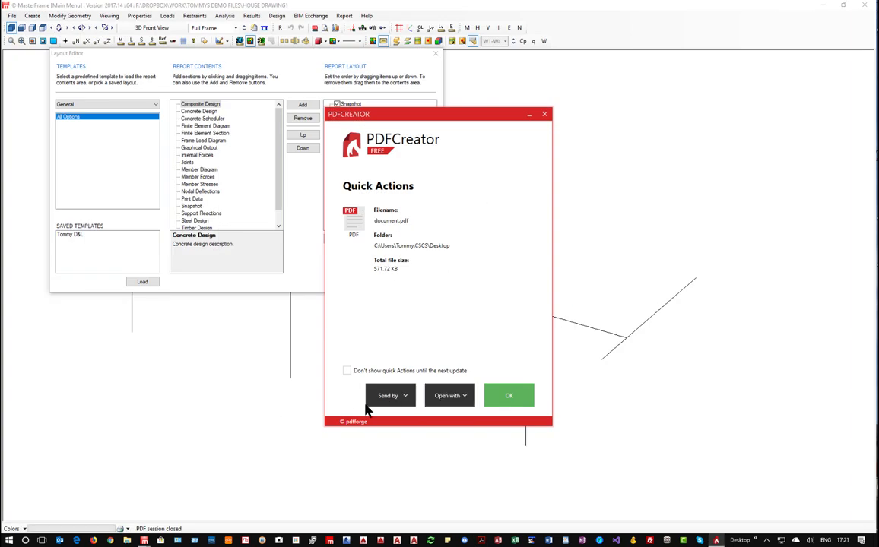
{"action": "left_click", "coordinate": [509, 398]}
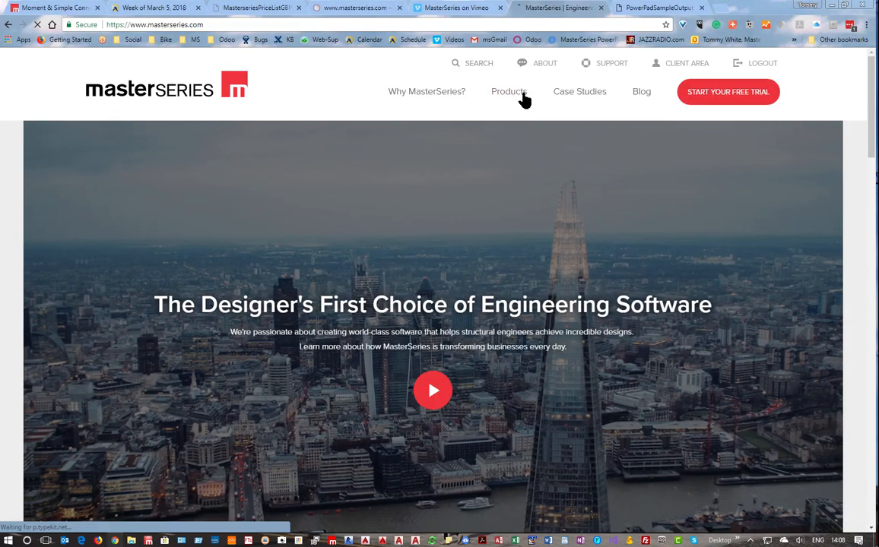
Step: In the web browser, open the PowerPad suite from the MasterSeries products list and review its overview and related products
{"action": "left_click", "coordinate": [510, 94]}
{"action": "scroll", "coordinate": [390, 361], "scroll_direction": "down", "scroll_amount": 5}
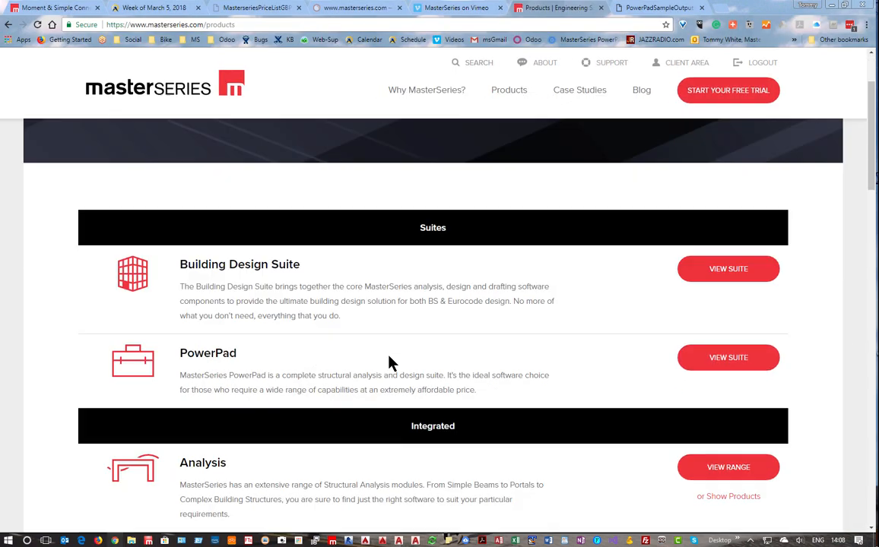
{"action": "scroll", "coordinate": [147, 269], "scroll_direction": "up", "scroll_amount": 2}
{"action": "left_click", "coordinate": [728, 268]}
{"action": "scroll", "coordinate": [716, 266], "scroll_direction": "down", "scroll_amount": 10}
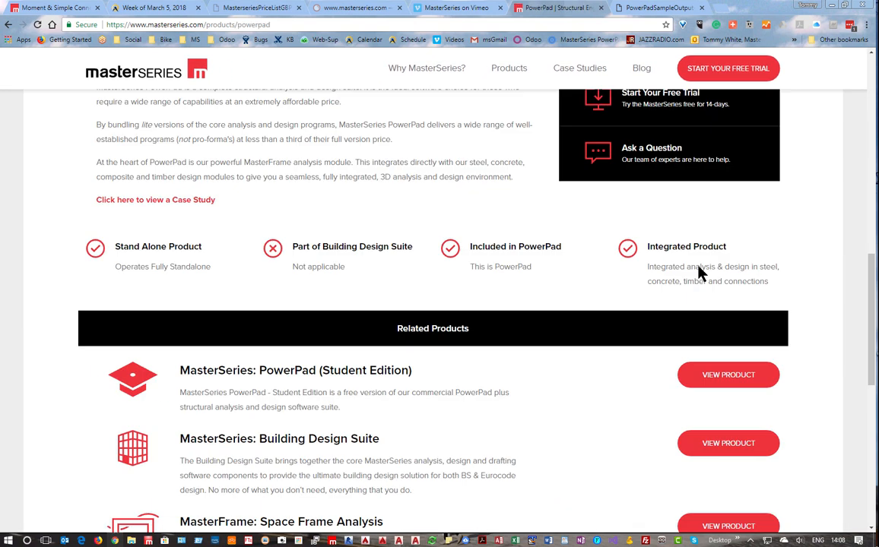
{"action": "scroll", "coordinate": [696, 264], "scroll_direction": "up", "scroll_amount": 3}
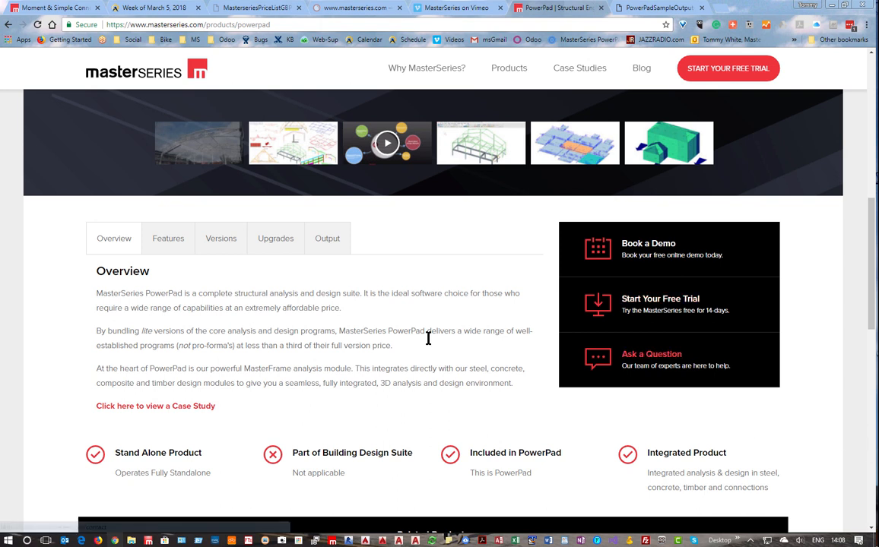
{"action": "scroll", "coordinate": [364, 386], "scroll_direction": "down", "scroll_amount": 5}
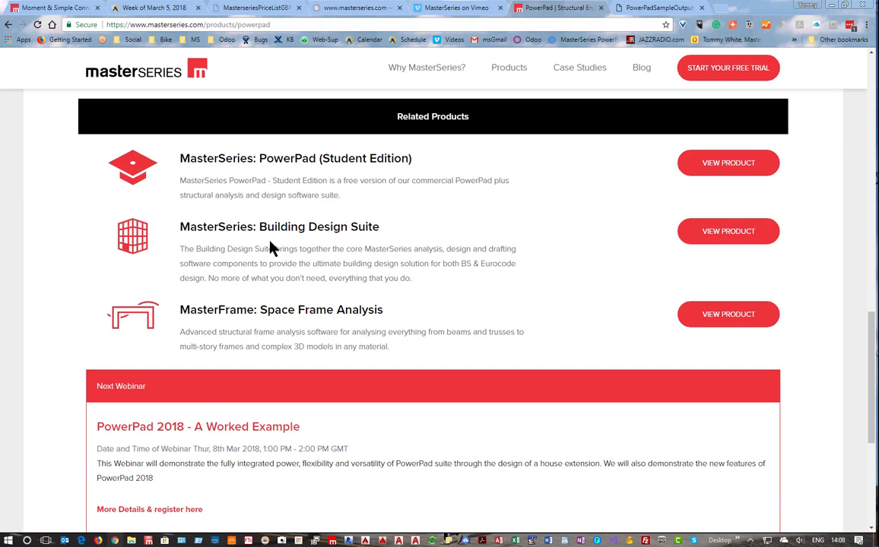
Step: Open the PowerPad Student Edition product page and review its download links and licence restrictions
{"action": "left_click", "coordinate": [731, 168]}
{"action": "scroll", "coordinate": [374, 298], "scroll_direction": "down", "scroll_amount": 4}
{"action": "scroll", "coordinate": [334, 339], "scroll_direction": "down", "scroll_amount": 5}
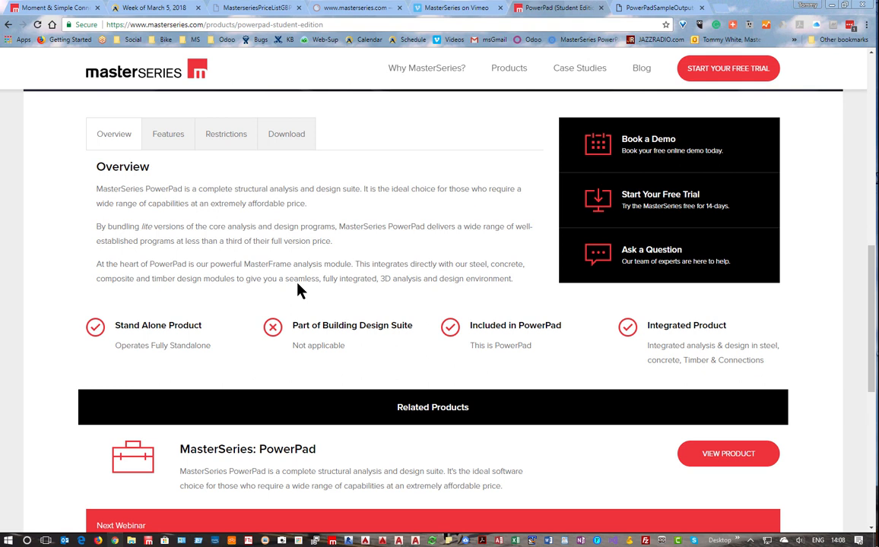
{"action": "left_click", "coordinate": [287, 138]}
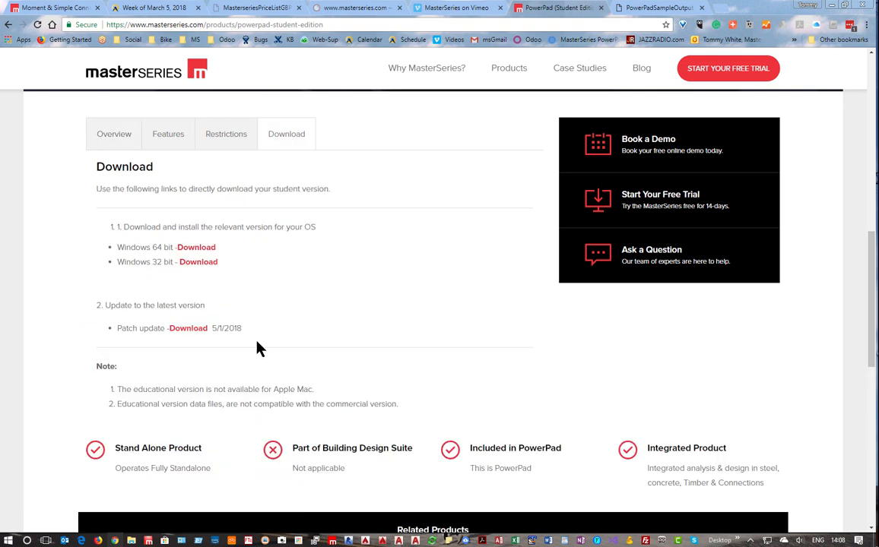
{"action": "left_click", "coordinate": [229, 139]}
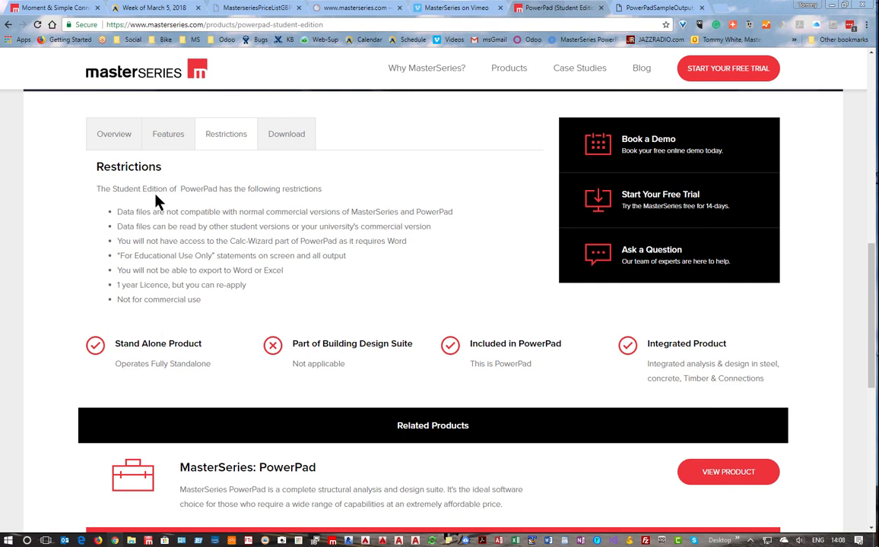
{"action": "left_click_drag", "start_coordinate": [117, 212], "coordinate": [478, 222]}
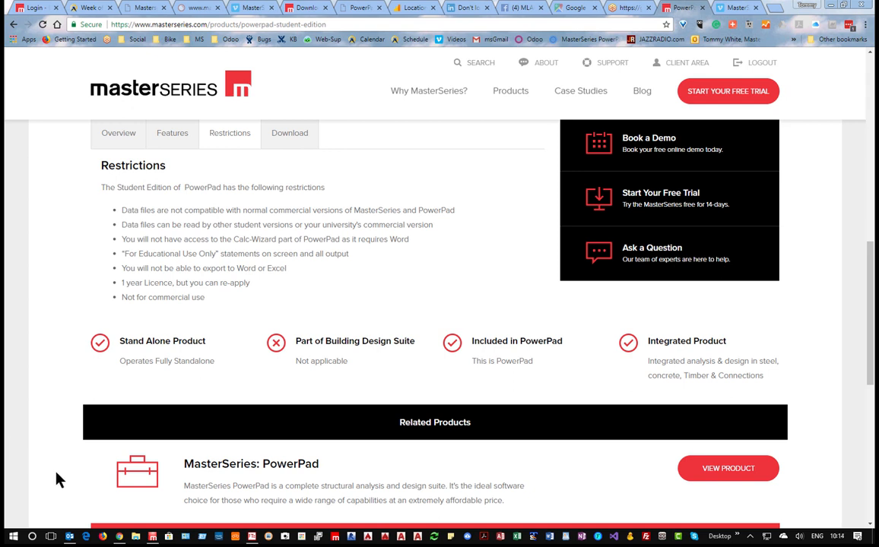
Step: Switch to MasterFrame's HOUSE model, set wind directions W1 to W4 to 0, 90, 180 and 270 degrees, and enable MasterKey Wind Loading
{"action": "mouse_move", "coordinate": [152, 537]}
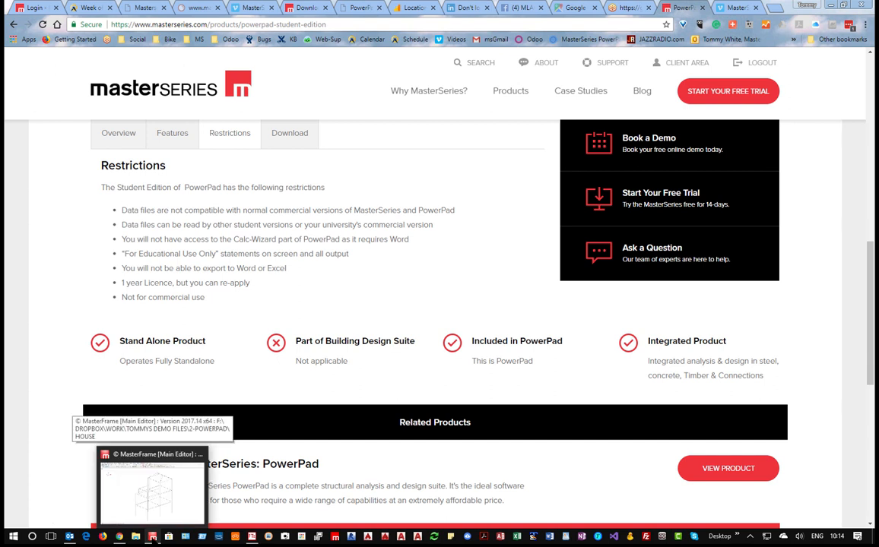
{"action": "left_click", "coordinate": [152, 486]}
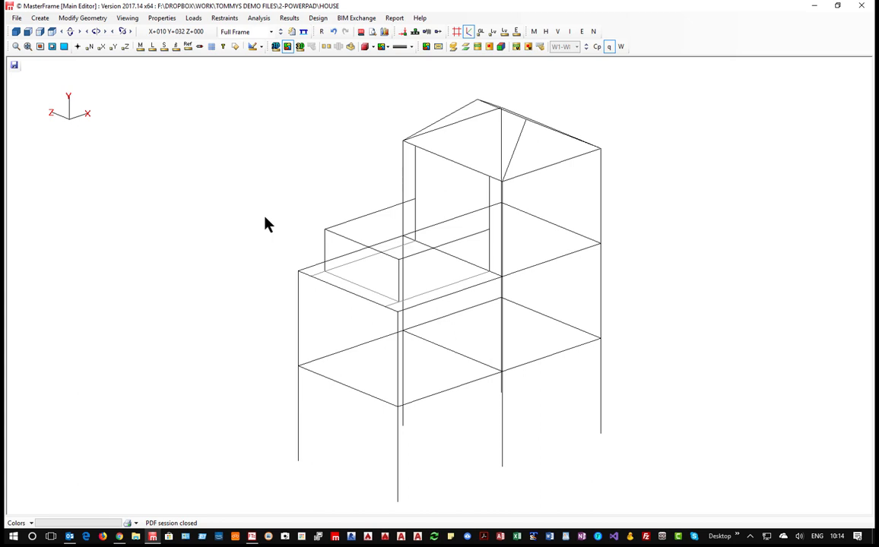
{"action": "middle_click_drag", "start_coordinate": [341, 362], "coordinate": [365, 325]}
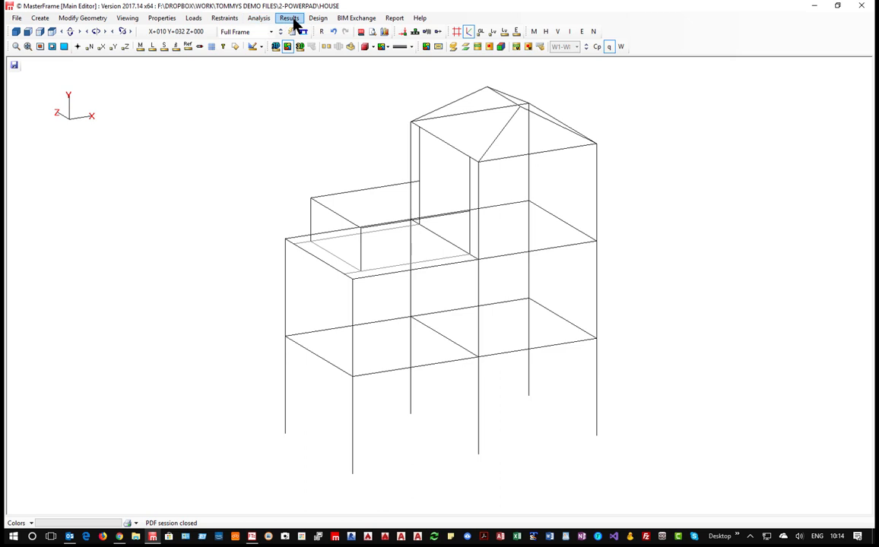
{"action": "left_click", "coordinate": [193, 19]}
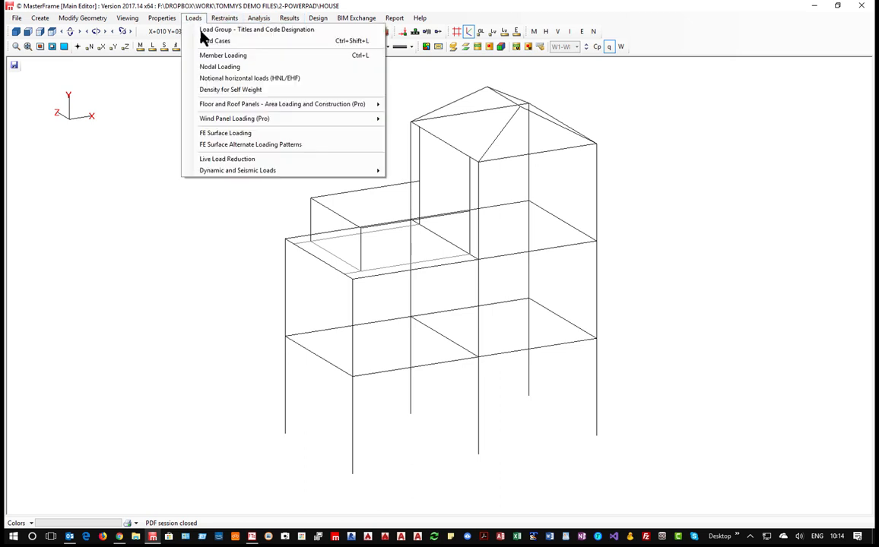
{"action": "mouse_move", "coordinate": [251, 122]}
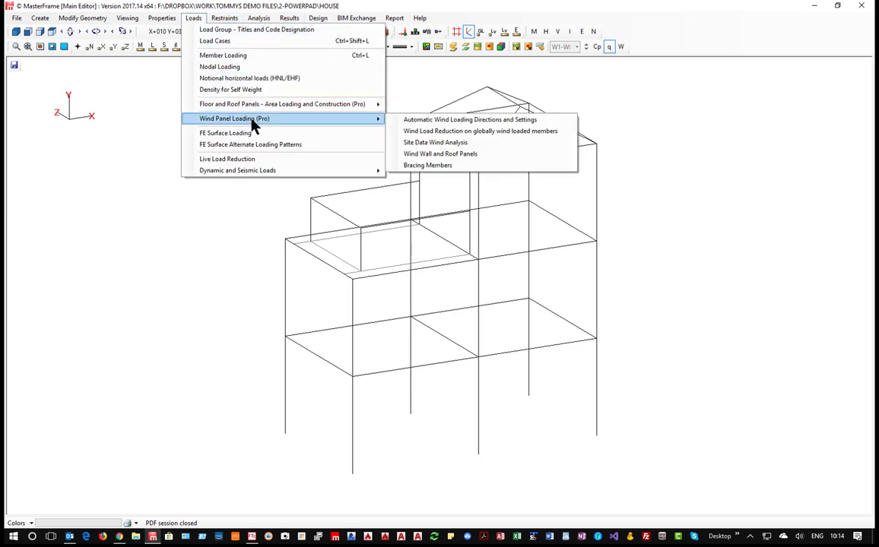
{"action": "left_click", "coordinate": [447, 121]}
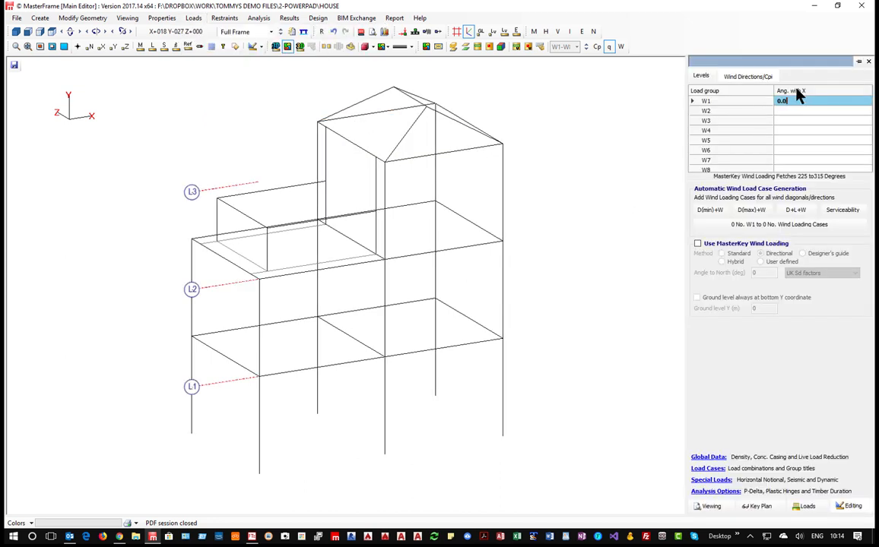
{"action": "type", "text": "0"}
{"action": "left_click", "coordinate": [697, 243]}
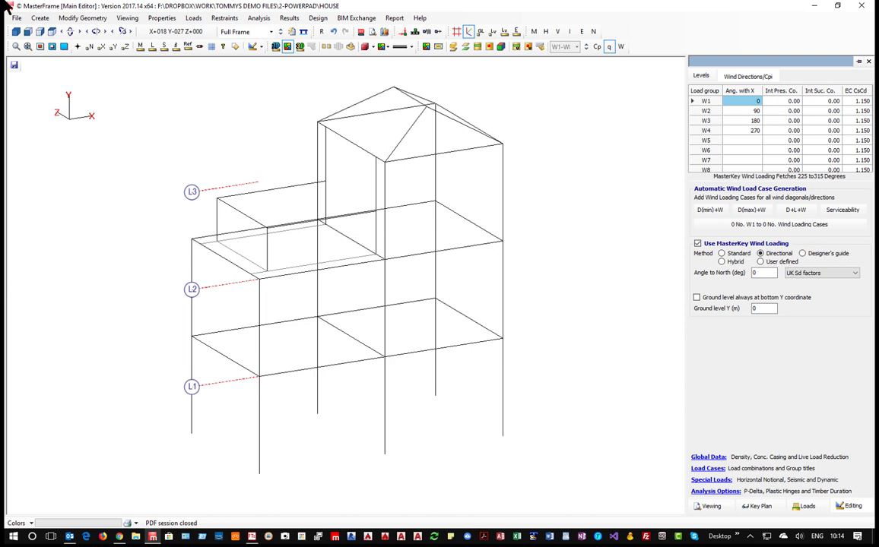
Step: Open the site data wind analysis, preview the Irish site option, and relocate the GB site to grid reference SK500500
{"action": "left_click", "coordinate": [193, 18]}
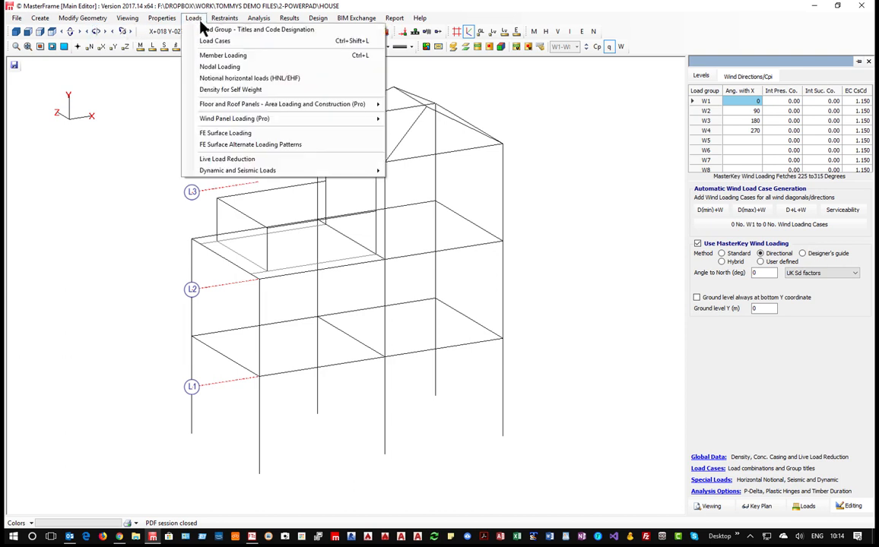
{"action": "mouse_move", "coordinate": [304, 119]}
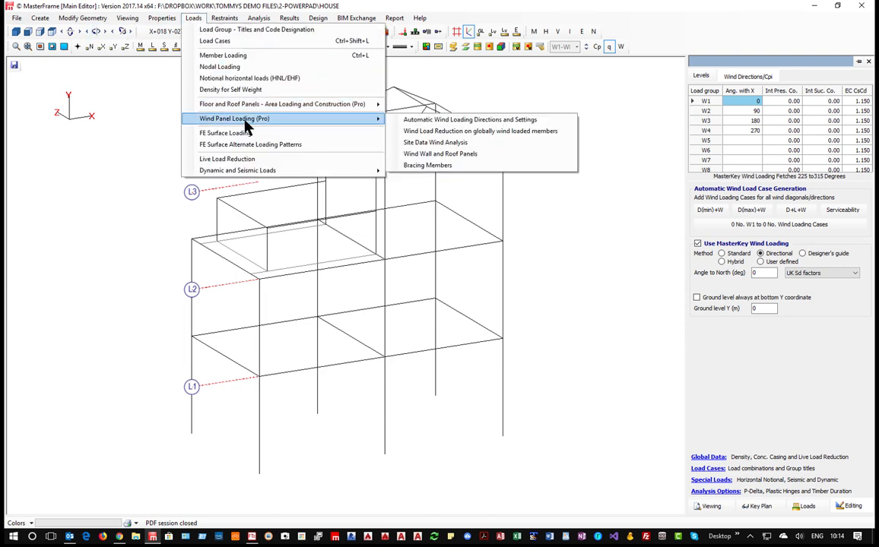
{"action": "left_click", "coordinate": [439, 143]}
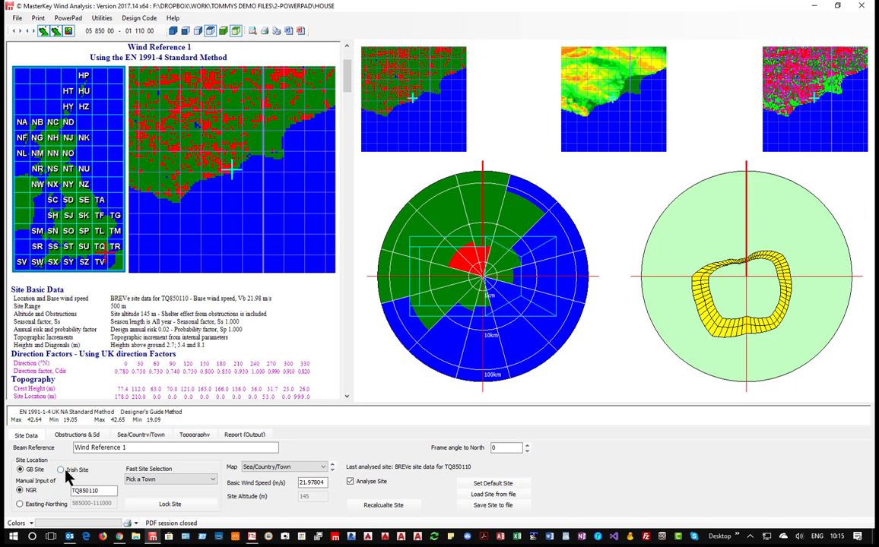
{"action": "left_click", "coordinate": [64, 471]}
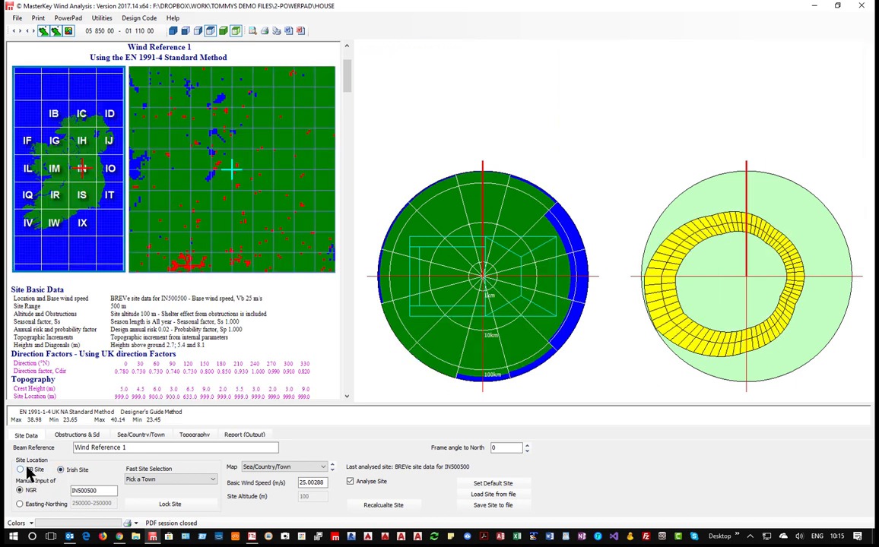
{"action": "left_click", "coordinate": [33, 469]}
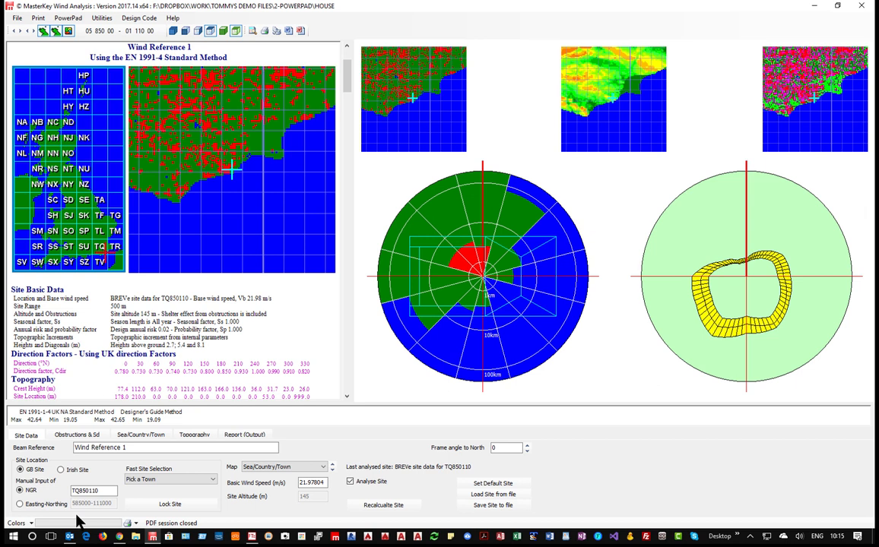
{"action": "left_click", "coordinate": [85, 220]}
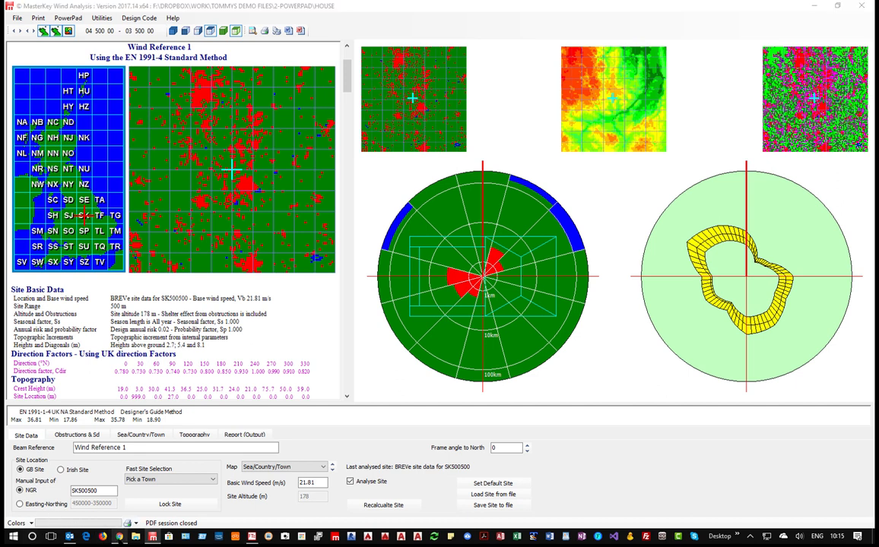
Step: Switch to the web browser and open the bookmarked UK Grid Reference Finder site
{"action": "left_click", "coordinate": [119, 536]}
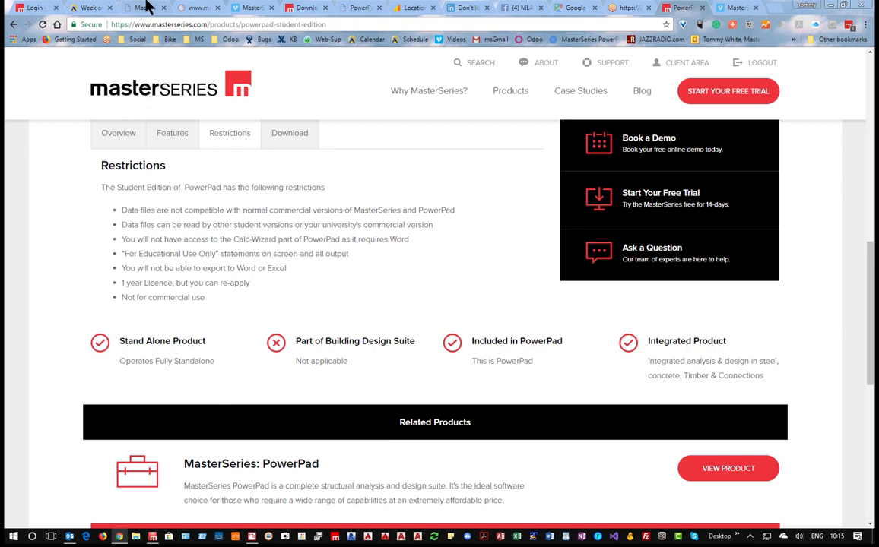
{"action": "left_click", "coordinate": [198, 39]}
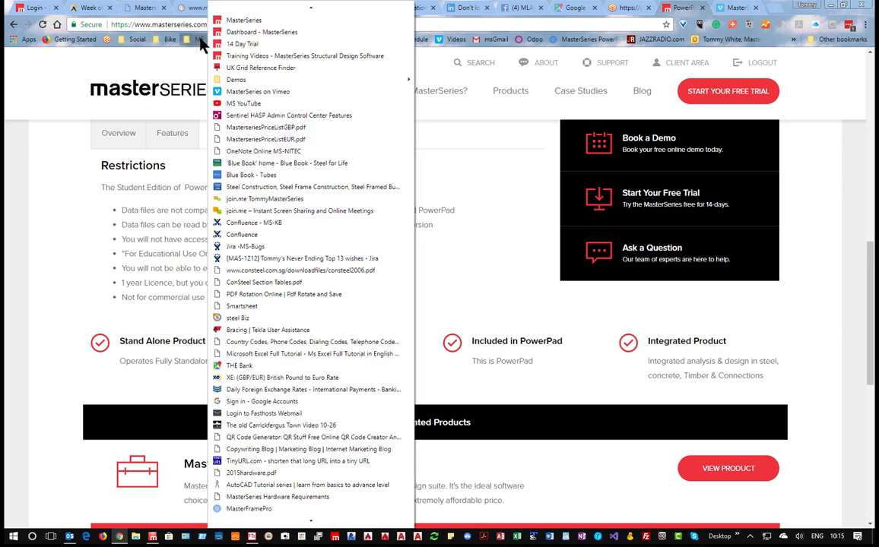
{"action": "left_click", "coordinate": [272, 68]}
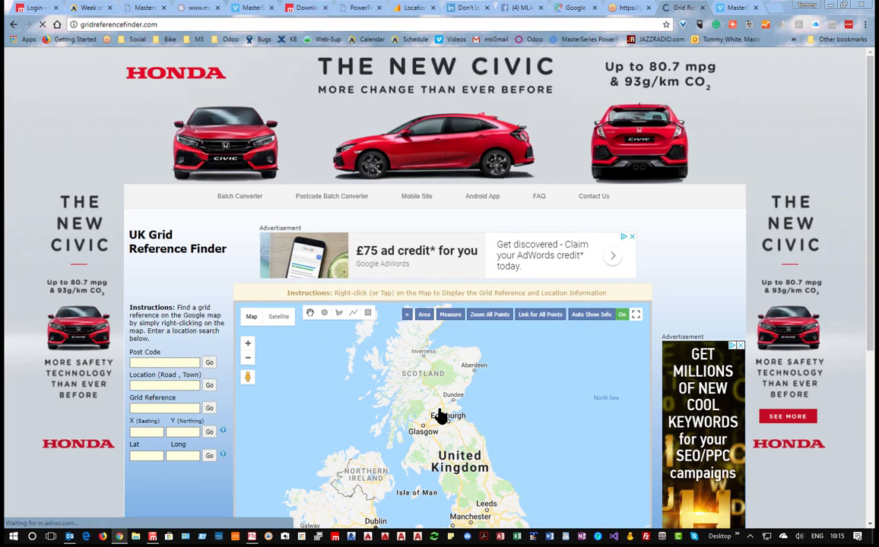
Step: Find a residential location in east Norwich on the map, look up its grid reference and copy the six-figure reference TG268088
{"action": "scroll", "coordinate": [456, 449], "scroll_direction": "down", "scroll_amount": 2}
{"action": "scroll", "coordinate": [455, 454], "scroll_direction": "up", "scroll_amount": 3}
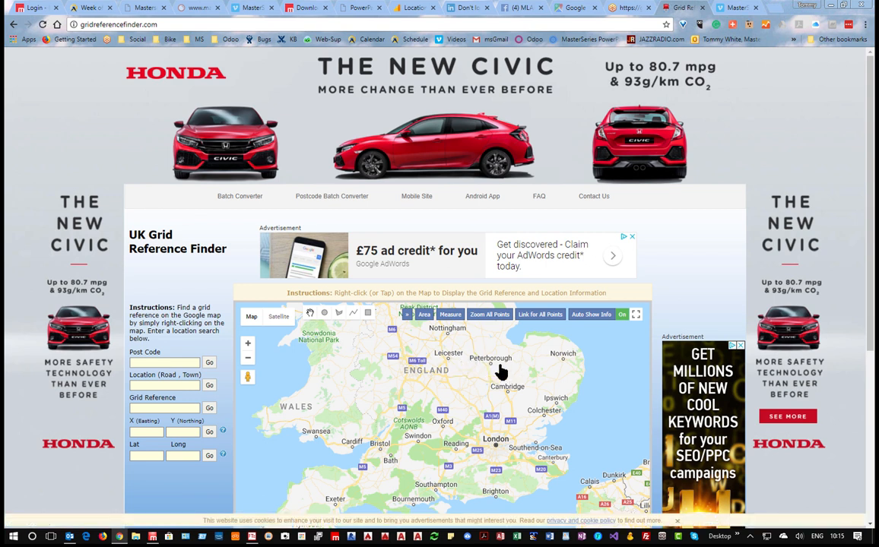
{"action": "scroll", "coordinate": [567, 363], "scroll_direction": "up", "scroll_amount": 1}
{"action": "scroll", "coordinate": [571, 380], "scroll_direction": "up", "scroll_amount": 4}
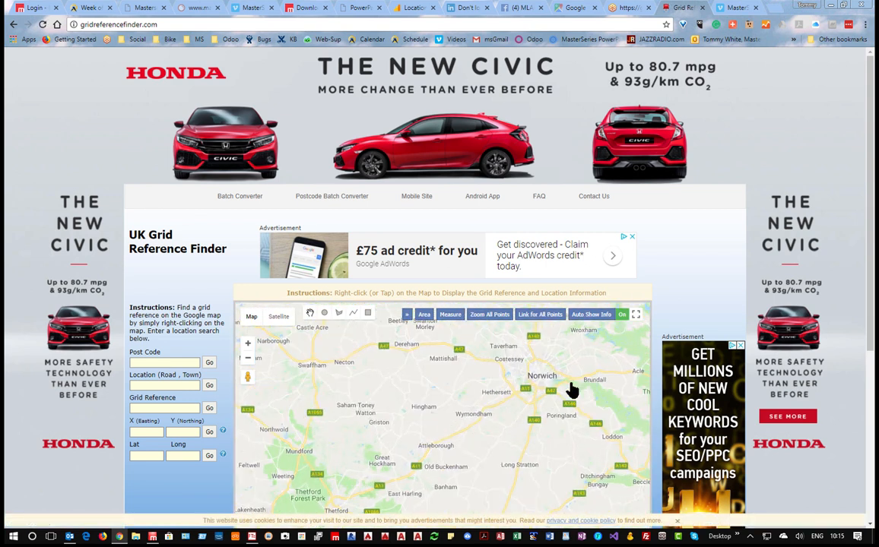
{"action": "scroll", "coordinate": [461, 412], "scroll_direction": "down", "scroll_amount": 3}
{"action": "left_click_drag", "start_coordinate": [432, 372], "coordinate": [449, 460]}
{"action": "left_click_drag", "start_coordinate": [486, 422], "coordinate": [481, 340]}
{"action": "scroll", "coordinate": [481, 339], "scroll_direction": "up", "scroll_amount": 3}
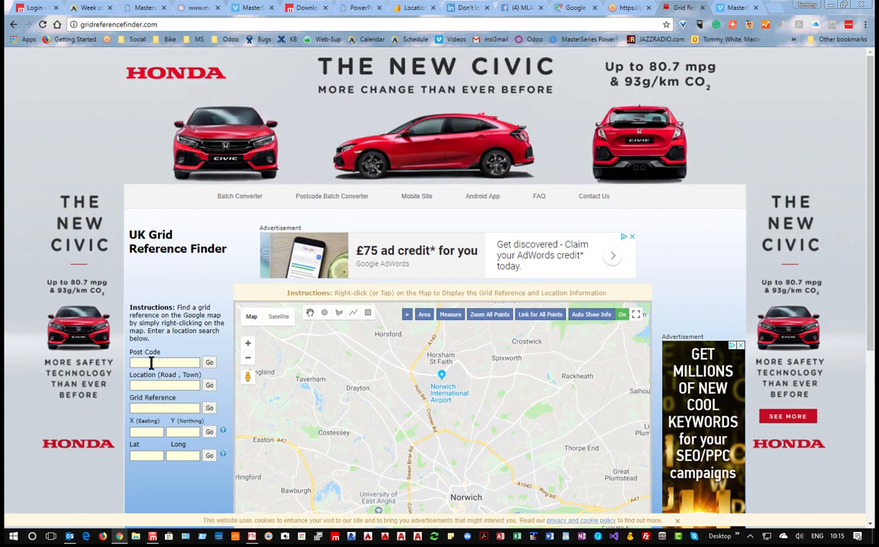
{"action": "left_click_drag", "start_coordinate": [470, 478], "coordinate": [397, 374]}
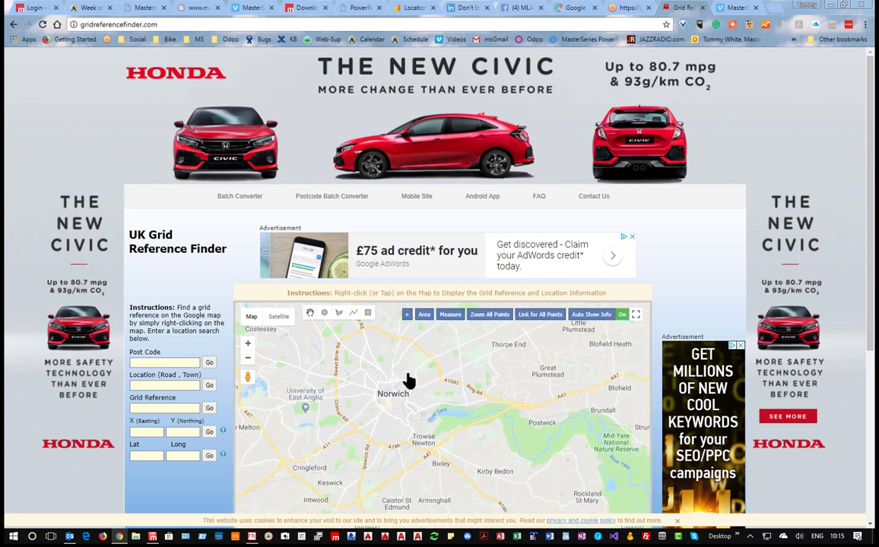
{"action": "scroll", "coordinate": [472, 401], "scroll_direction": "up", "scroll_amount": 1}
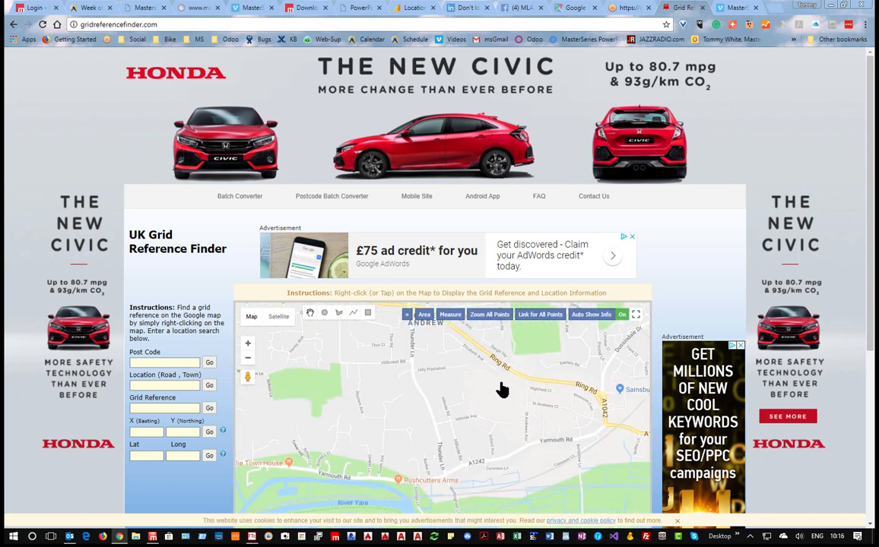
{"action": "right_click", "coordinate": [490, 404]}
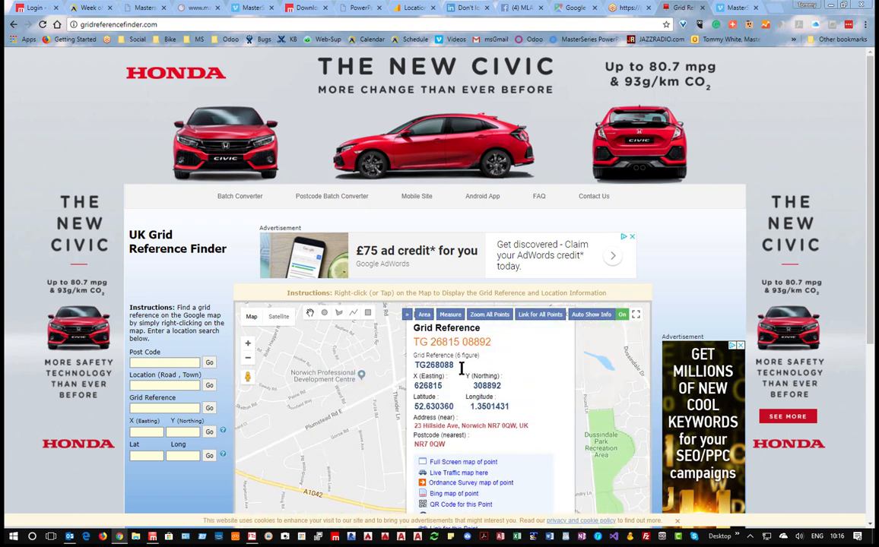
{"action": "double_click", "coordinate": [454, 366]}
{"action": "key", "text": "ctrl+c"}
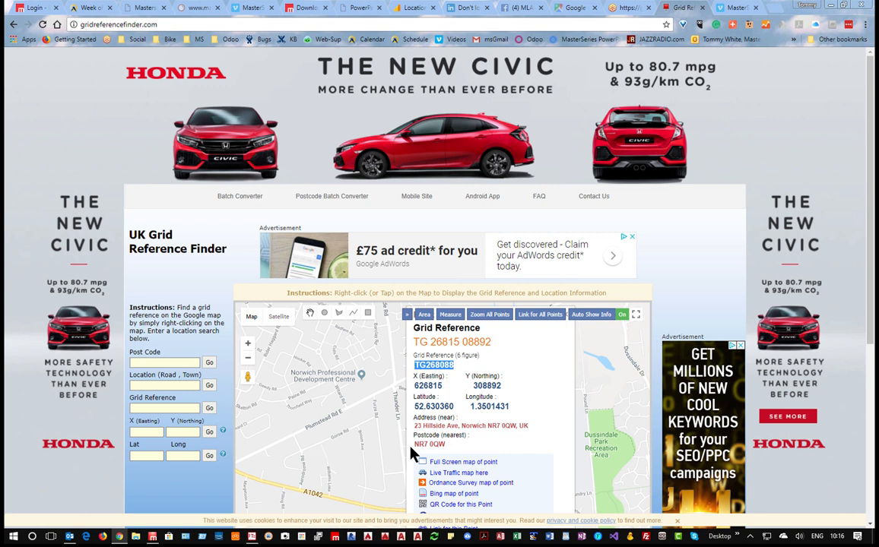
Step: Back in MasterKey Wind Analysis, relocate the GB site to grid reference TG268088 and lock the site
{"action": "left_click", "coordinate": [151, 536]}
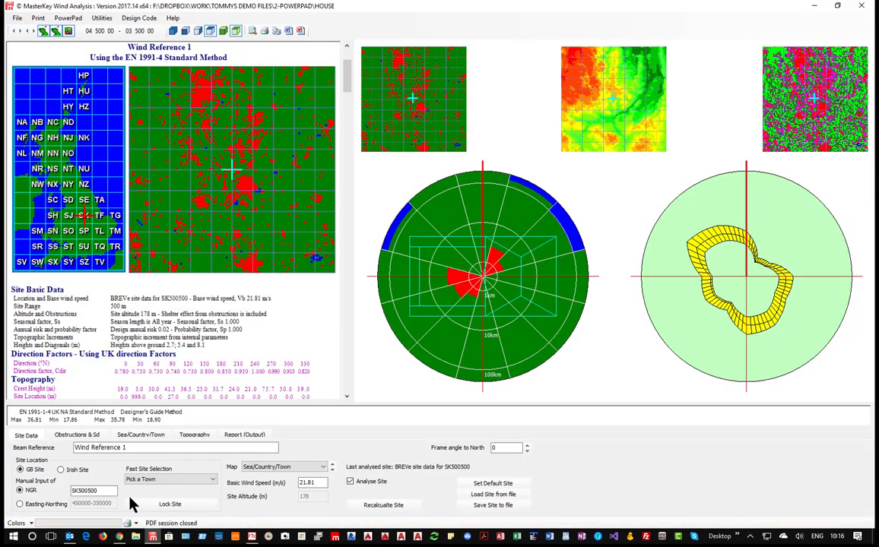
{"action": "left_click_drag", "start_coordinate": [113, 491], "coordinate": [37, 494]}
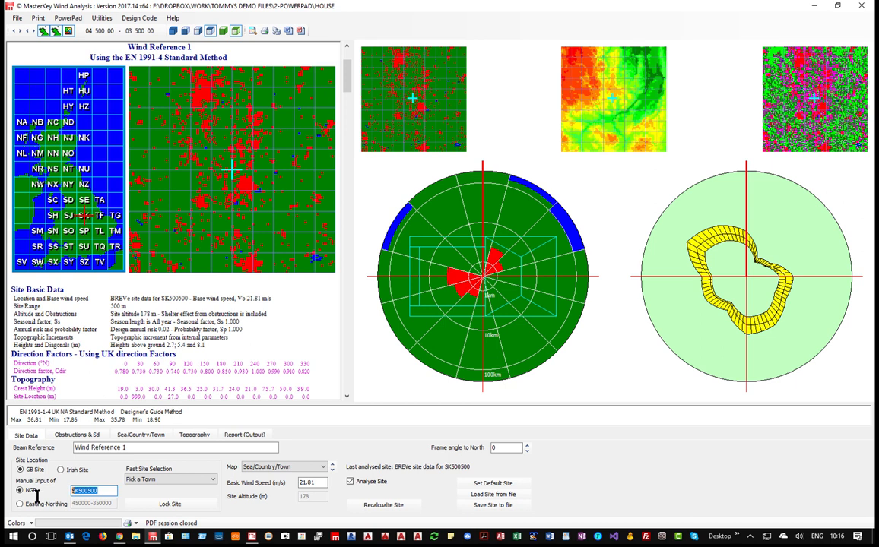
{"action": "key", "text": "ctrl+v"}
{"action": "key", "text": "Return"}
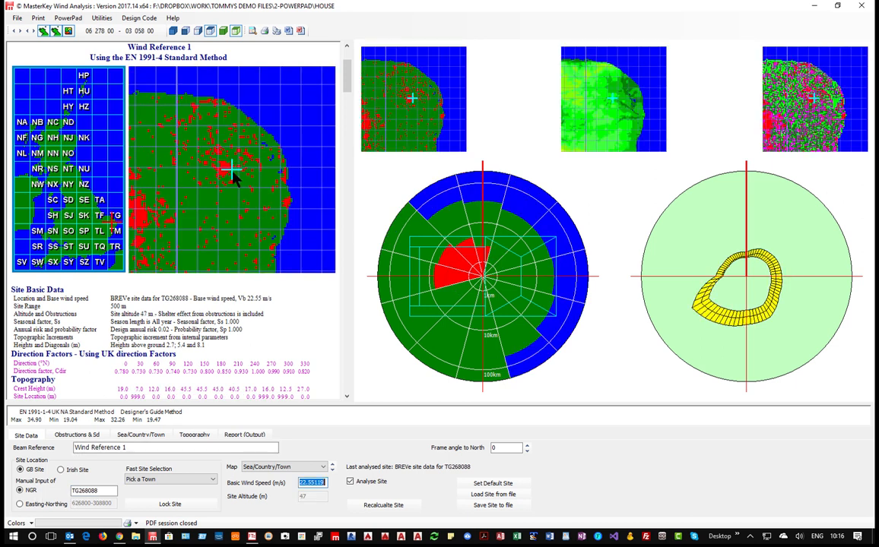
{"action": "left_click", "coordinate": [172, 505]}
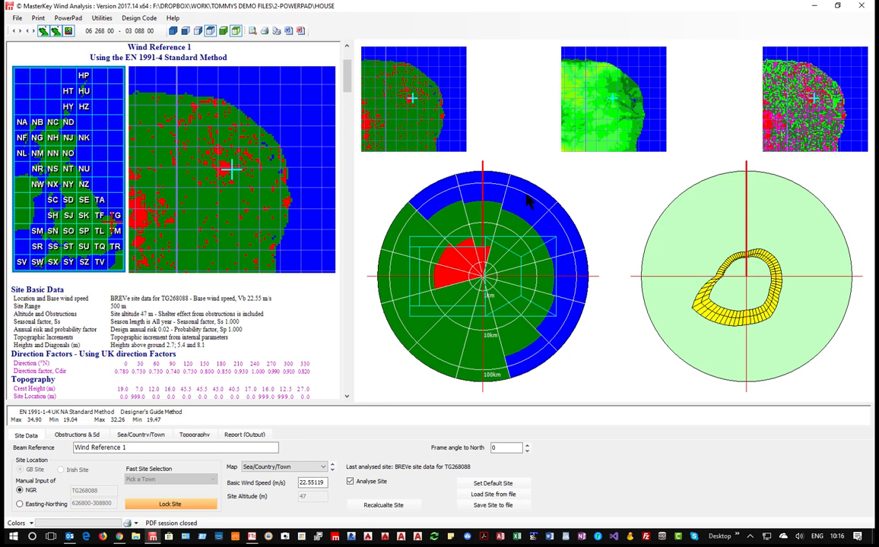
Step: Set the frame angle to north to 37.7 degrees
{"action": "double_click", "coordinate": [506, 446]}
{"action": "type", "text": "37"}
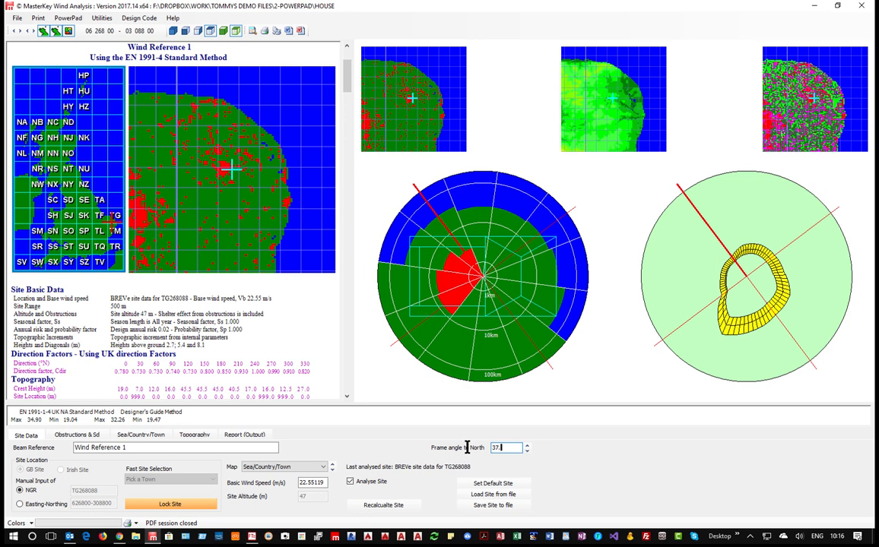
{"action": "type", "text": ".7"}
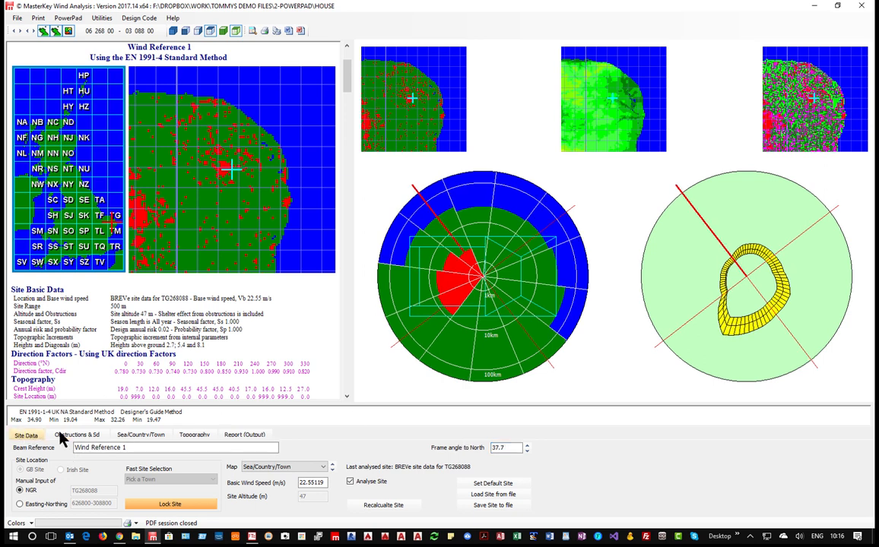
Step: Change the wind report method to Designer's guide method and close the wind analysis to return to the frame model
{"action": "left_click", "coordinate": [230, 439]}
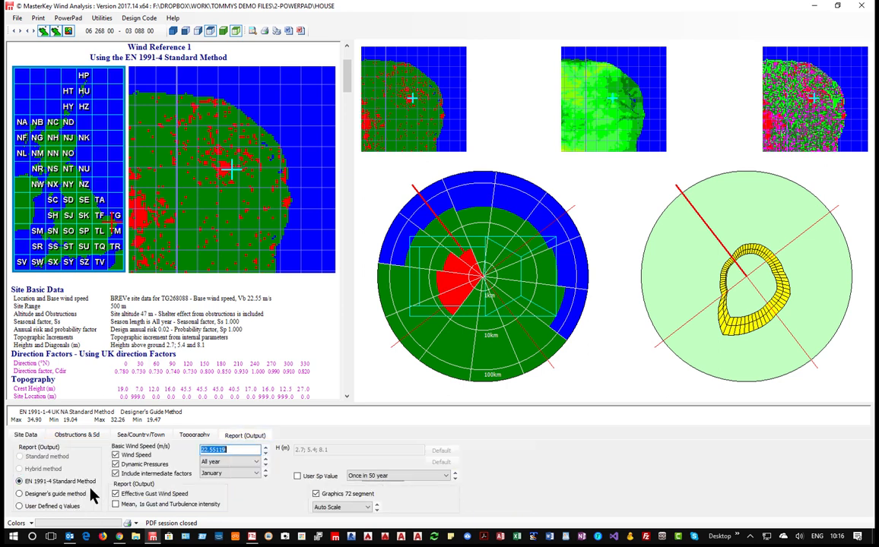
{"action": "left_click", "coordinate": [64, 492]}
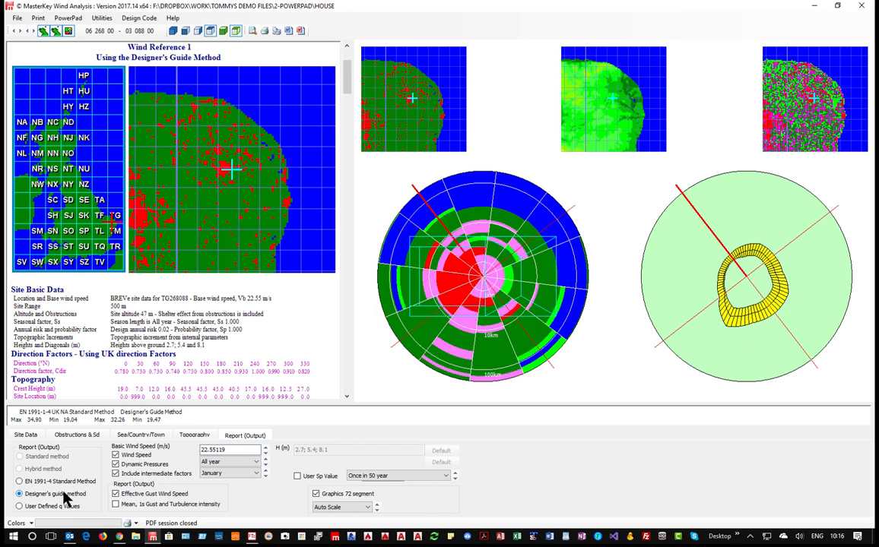
{"action": "left_click", "coordinate": [859, 8]}
{"action": "left_click", "coordinate": [859, 8]}
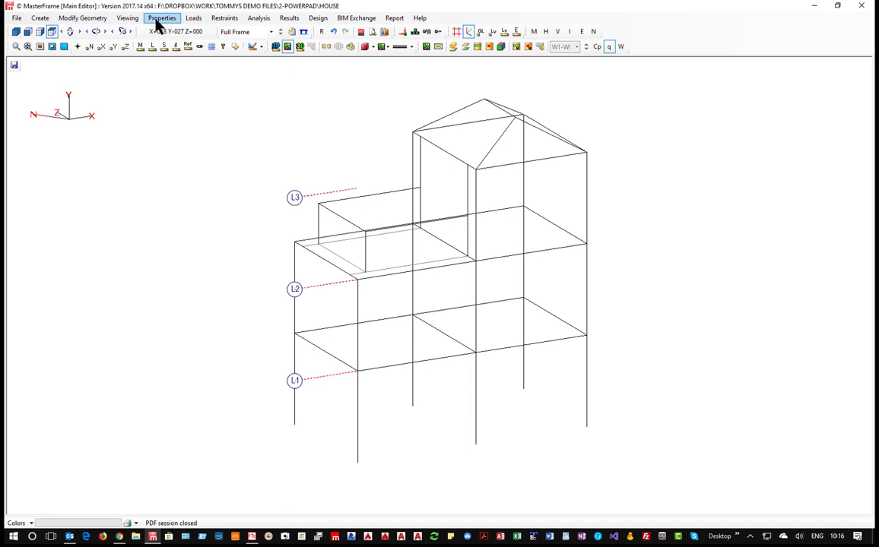
Step: Open the wind wall and roof panels editor for the house frame
{"action": "left_click", "coordinate": [193, 19]}
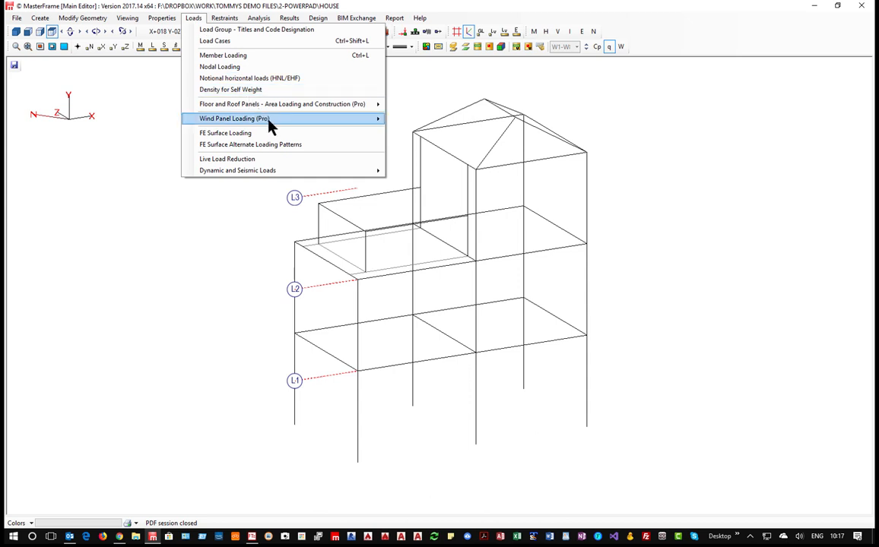
{"action": "mouse_move", "coordinate": [270, 125]}
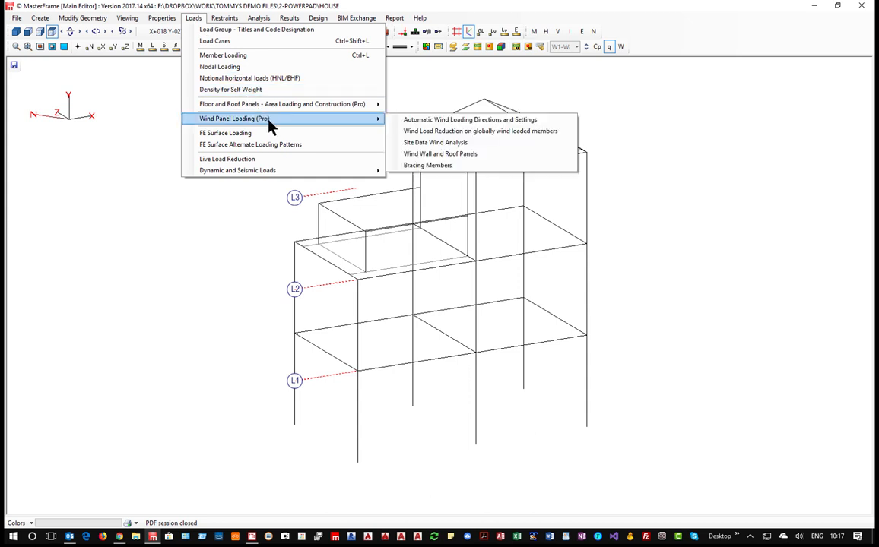
{"action": "left_click", "coordinate": [463, 154]}
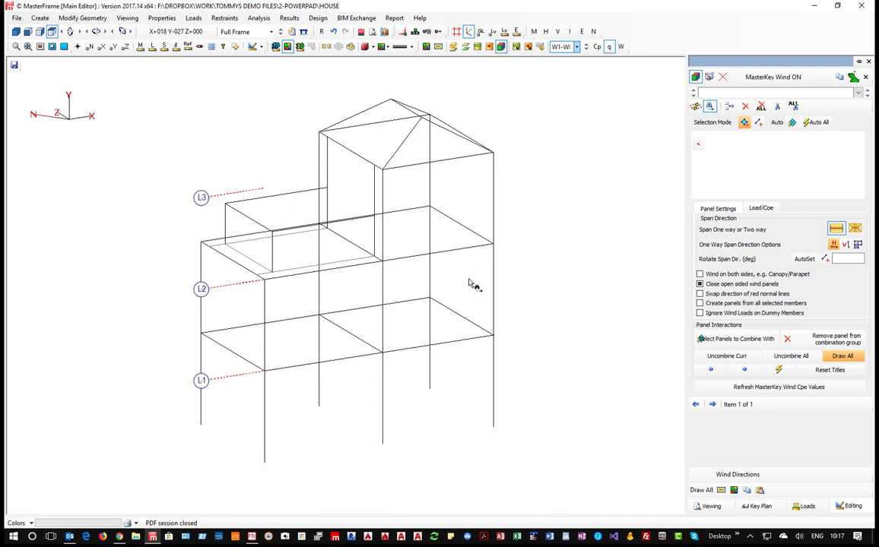
Step: Manually add wind panels to all bays of the stepped front elevation, from ground to eaves
{"action": "left_click", "coordinate": [696, 107]}
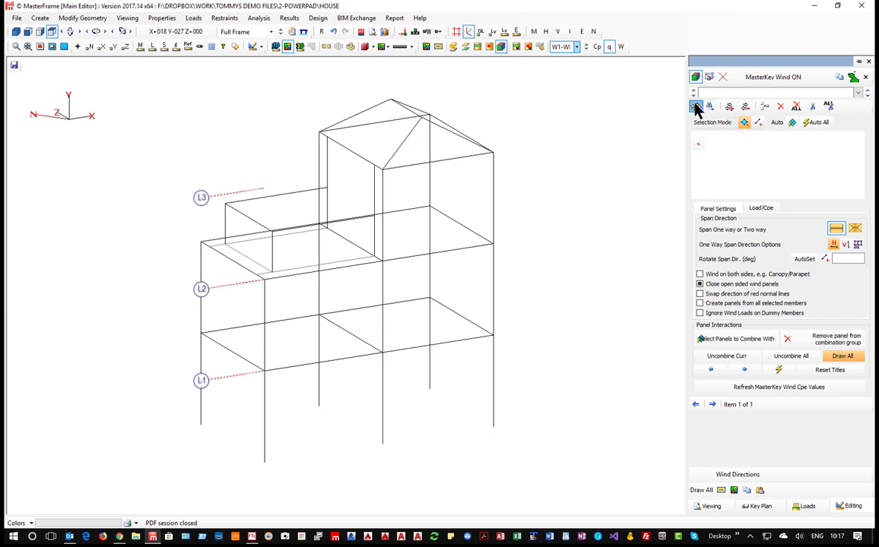
{"action": "left_click", "coordinate": [439, 382]}
{"action": "left_click", "coordinate": [431, 238]}
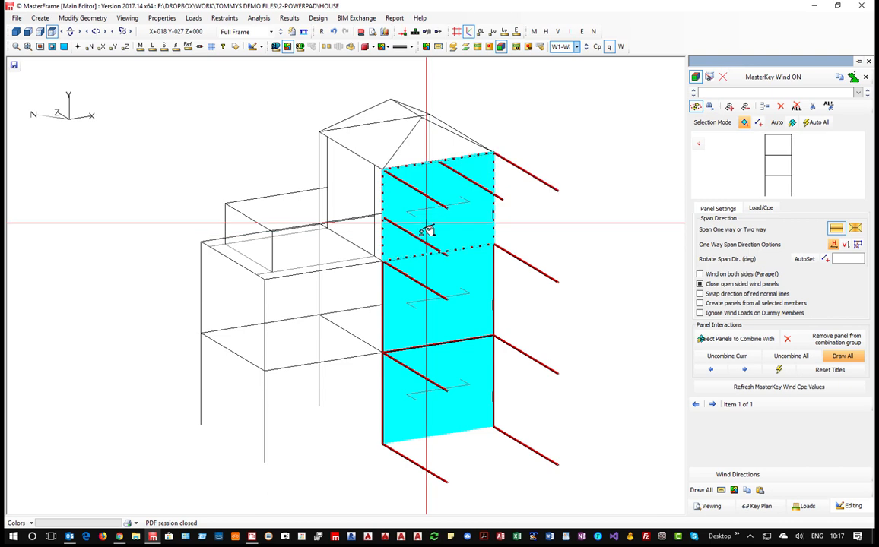
{"action": "left_click", "coordinate": [350, 315]}
{"action": "left_click", "coordinate": [345, 395]}
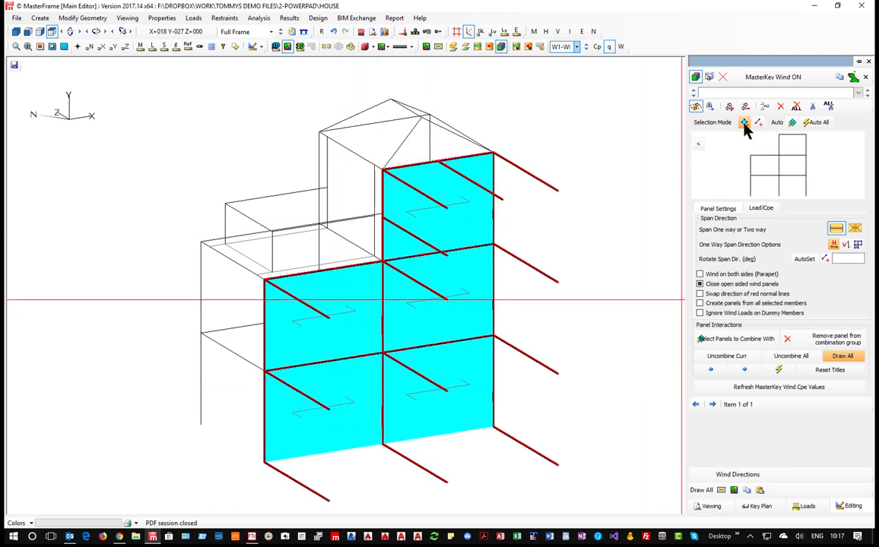
Step: Try vertical one-way, two-way and horizontal one-way spans on the front elevation's wind panel and remove the panel
{"action": "left_click", "coordinate": [846, 245]}
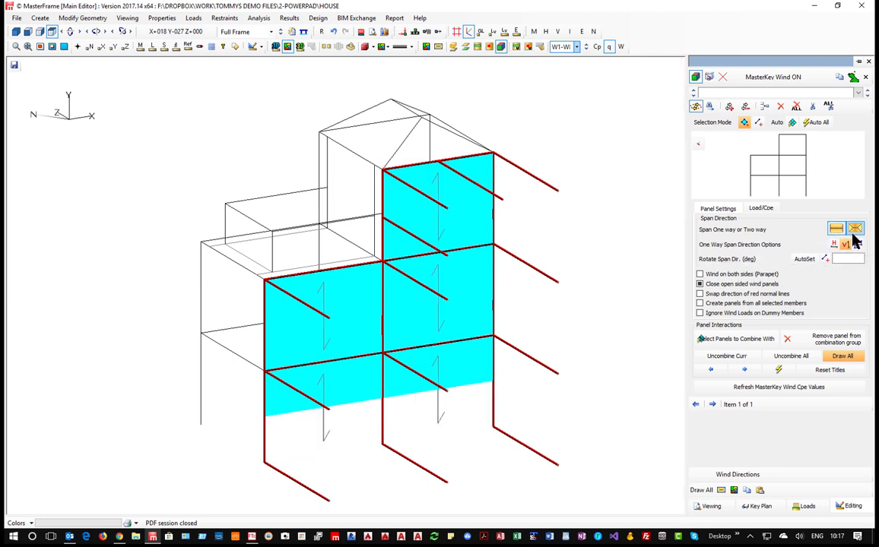
{"action": "left_click", "coordinate": [855, 230]}
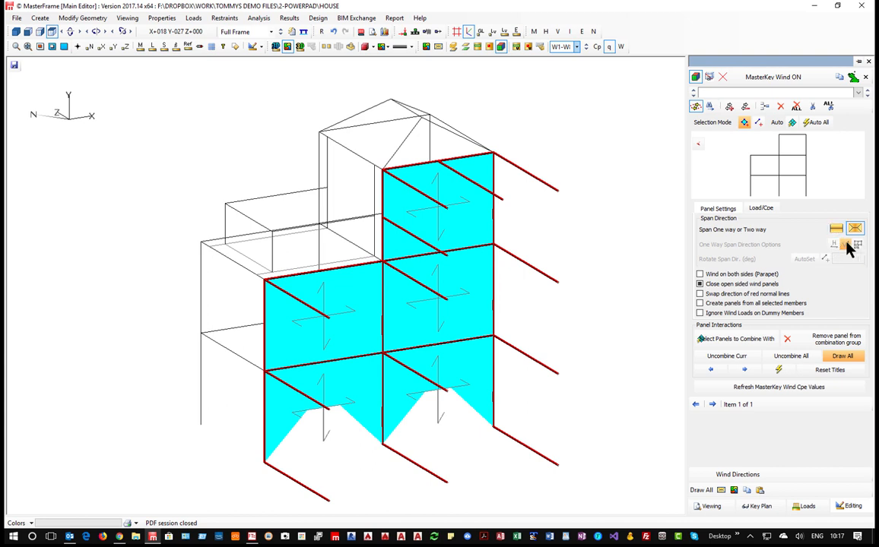
{"action": "left_click", "coordinate": [836, 230]}
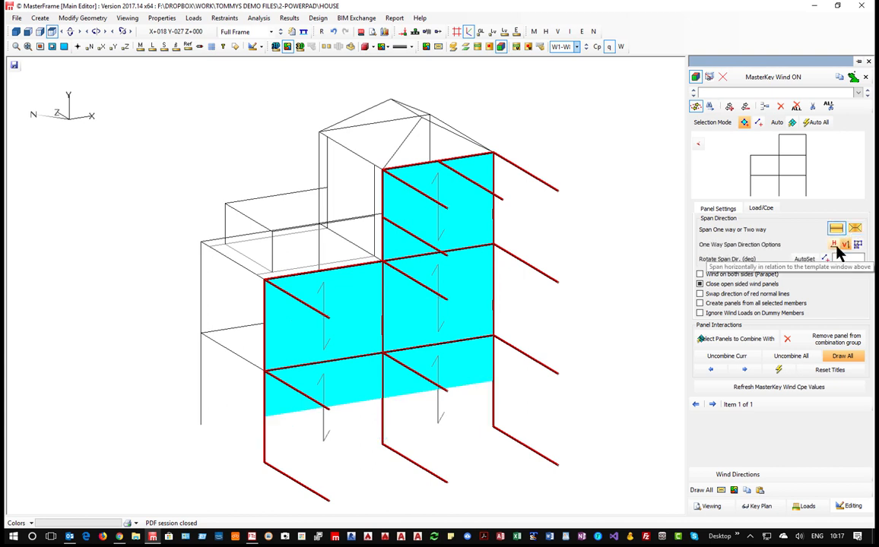
{"action": "left_click", "coordinate": [836, 245]}
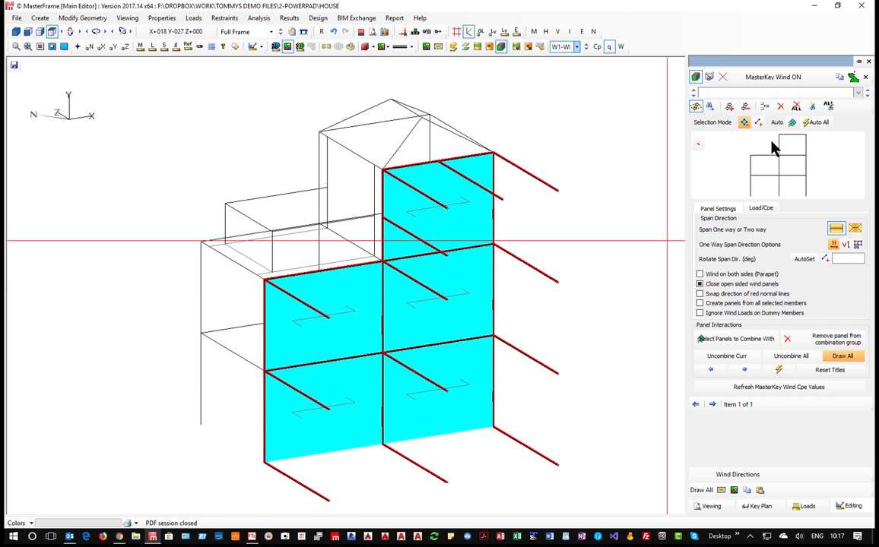
{"action": "left_click", "coordinate": [814, 107]}
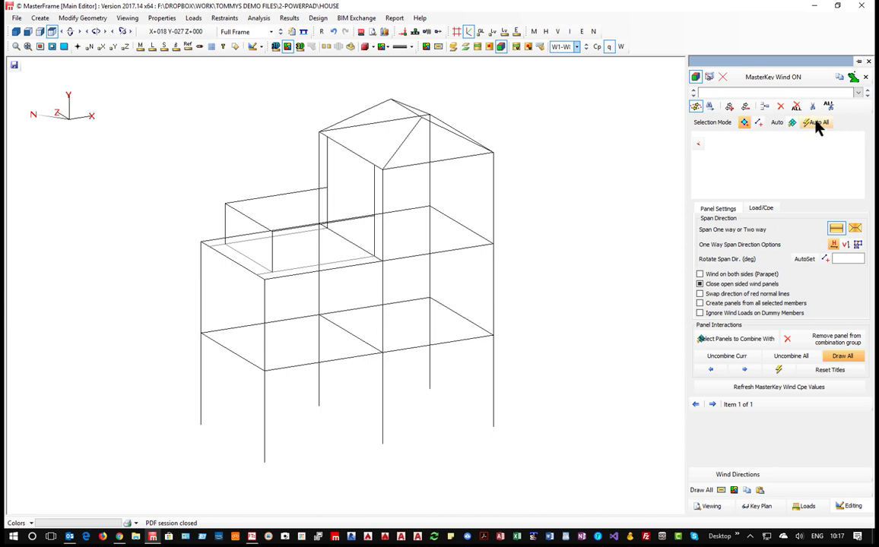
Step: Automatically generate wind panels for all walls and roofs of the house and display each panel in its own colour
{"action": "left_click", "coordinate": [816, 124]}
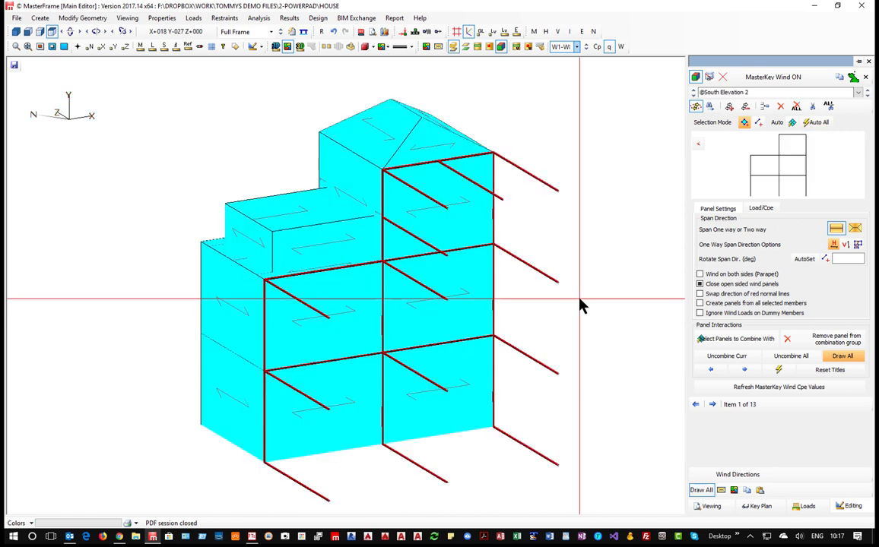
{"action": "left_click", "coordinate": [721, 491]}
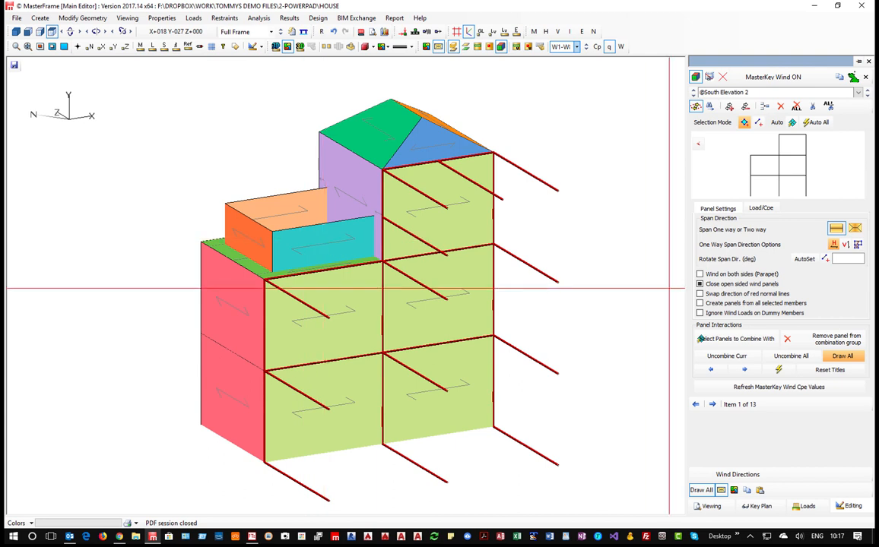
Step: Set the wind panels on all four sloping faces of the upper hipped roof to vertical one-way span
{"action": "left_click", "coordinate": [711, 108]}
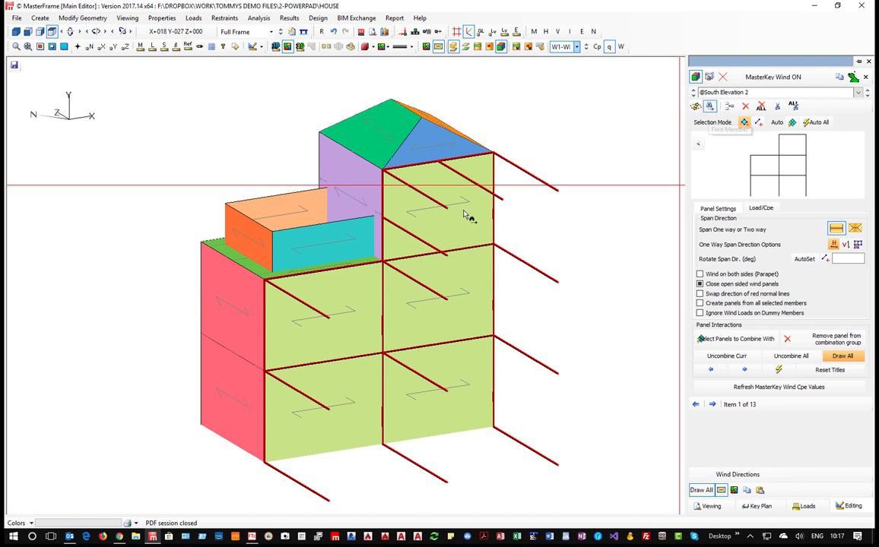
{"action": "left_click", "coordinate": [268, 279]}
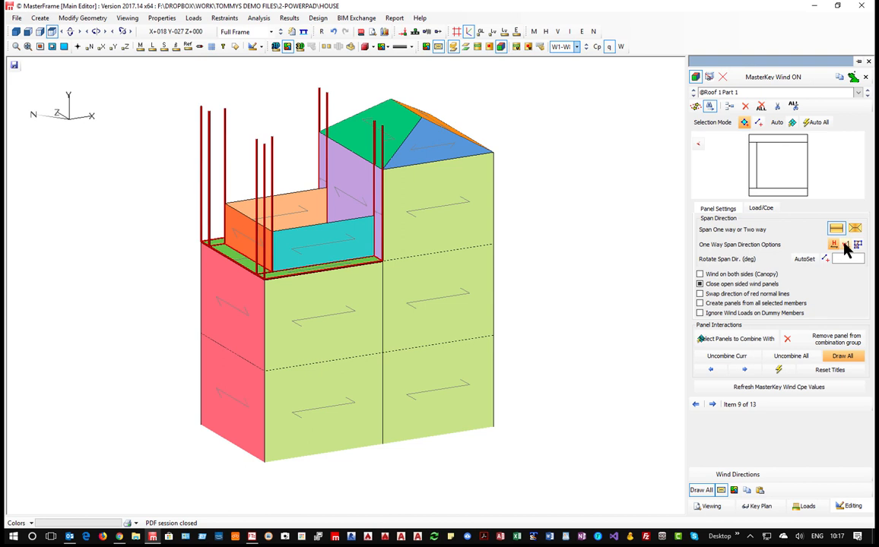
{"action": "left_click", "coordinate": [420, 153]}
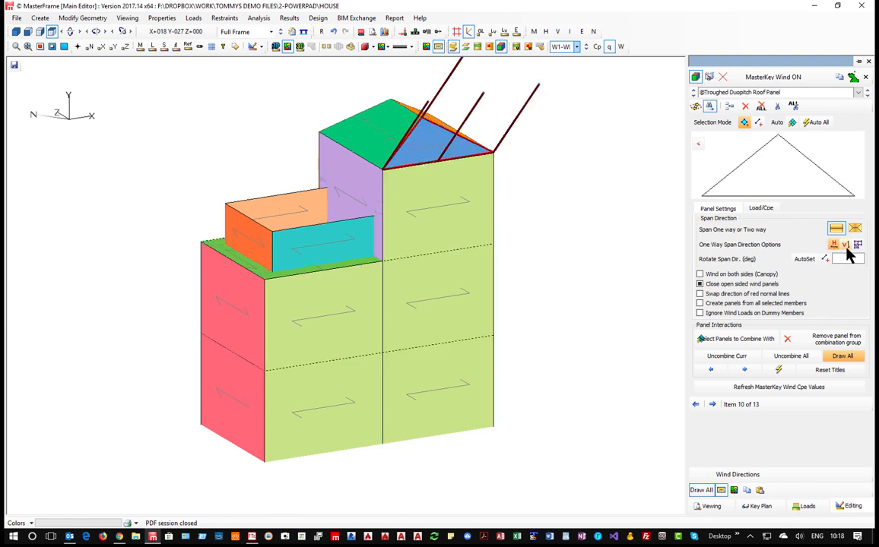
{"action": "left_click", "coordinate": [385, 131]}
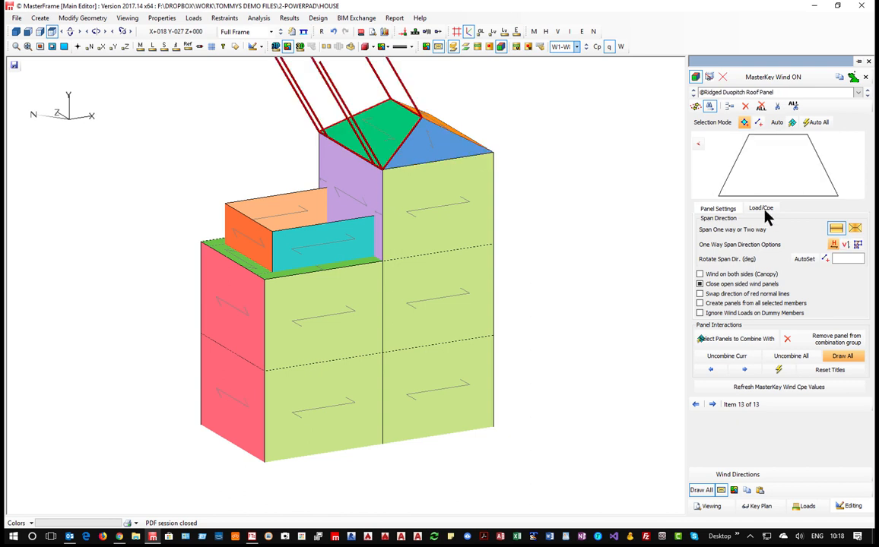
{"action": "left_click", "coordinate": [844, 244]}
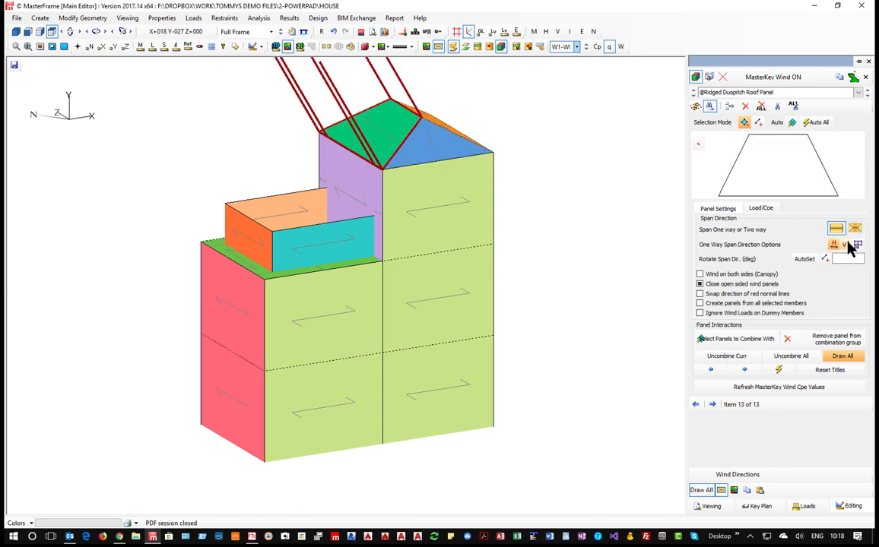
{"action": "left_click", "coordinate": [435, 130]}
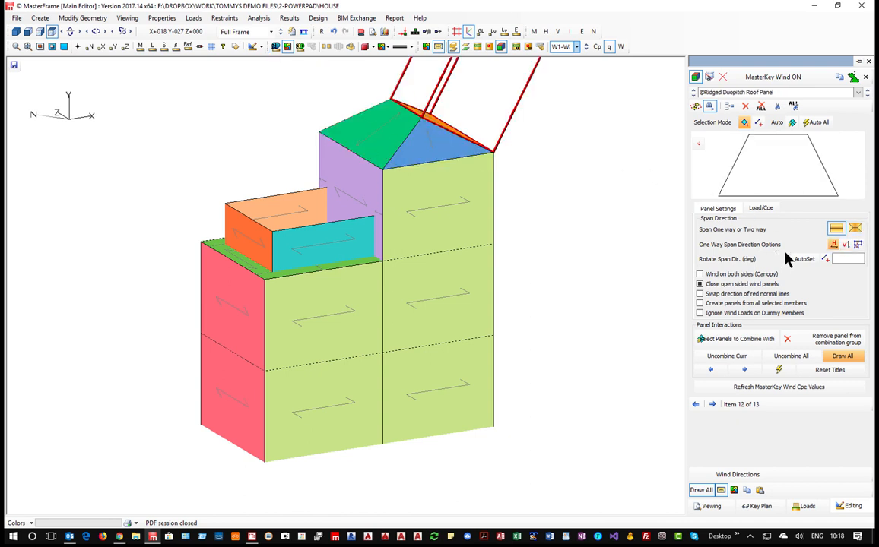
{"action": "left_click", "coordinate": [845, 244]}
{"action": "middle_click_drag", "start_coordinate": [624, 241], "coordinate": [319, 192]}
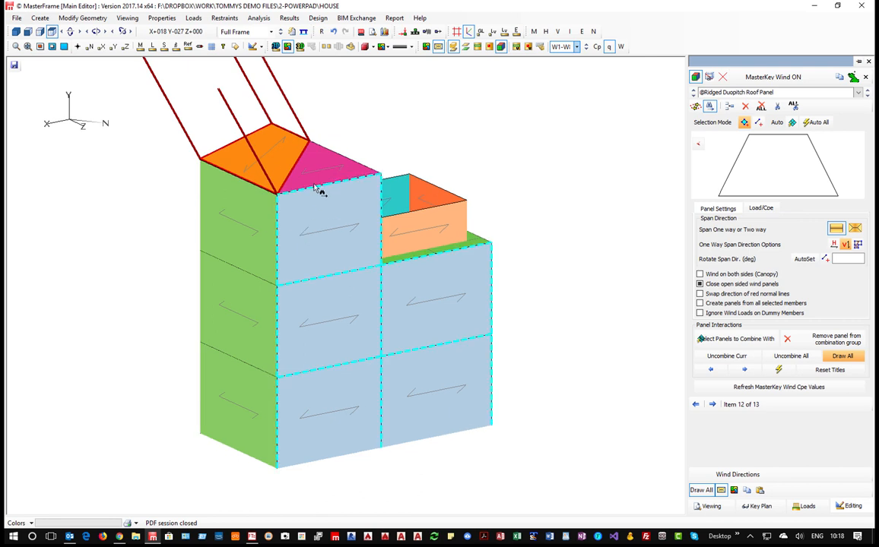
{"action": "left_click", "coordinate": [319, 181]}
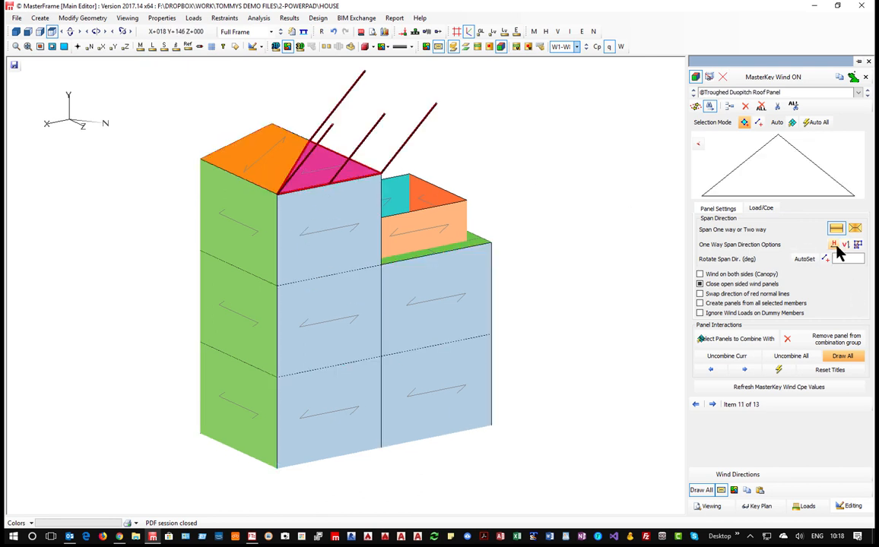
{"action": "left_click", "coordinate": [845, 244]}
Step: Change the three-storey East Elevation 2 wind panel to two-way span and close the wind panel editor
{"action": "left_click", "coordinate": [229, 444]}
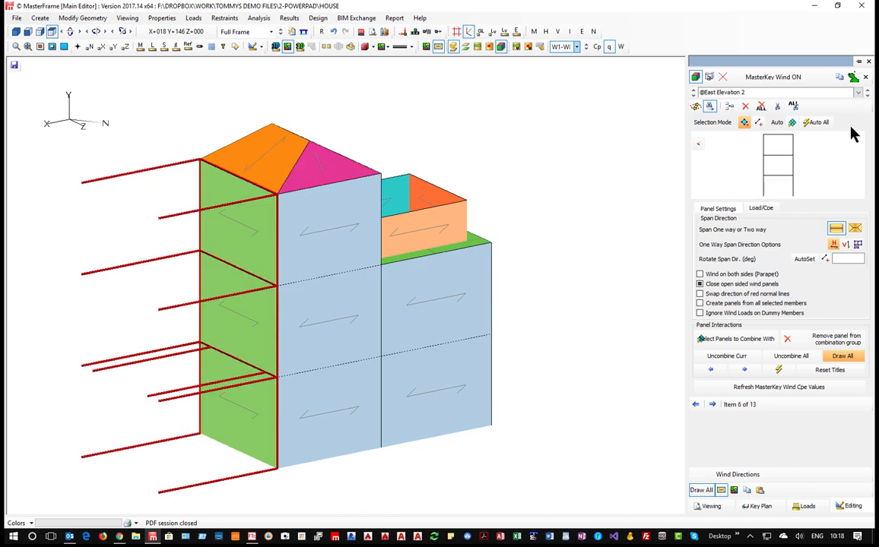
{"action": "left_click", "coordinate": [855, 230]}
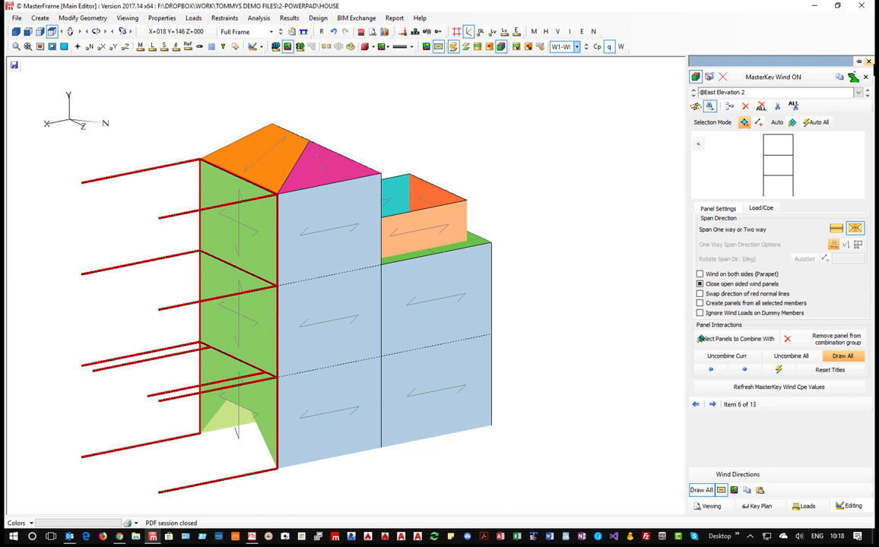
{"action": "left_click", "coordinate": [869, 61]}
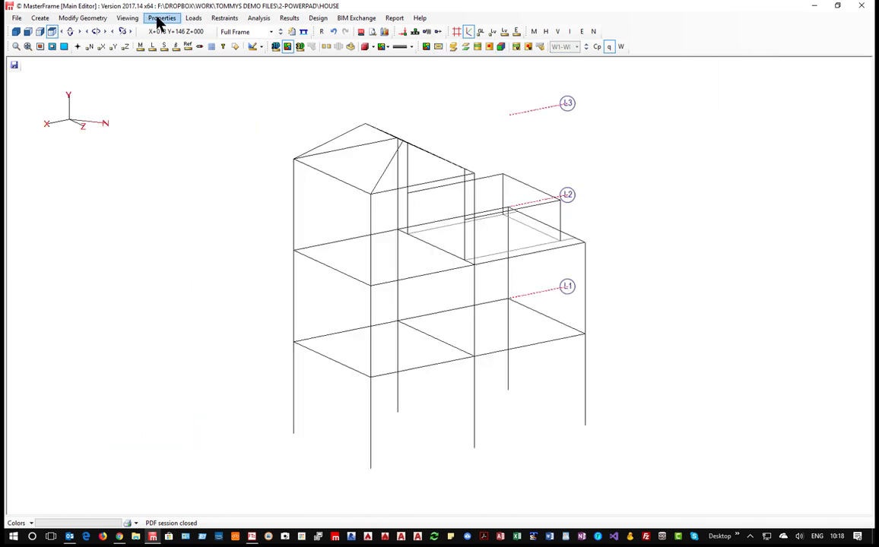
{"action": "left_click", "coordinate": [194, 20]}
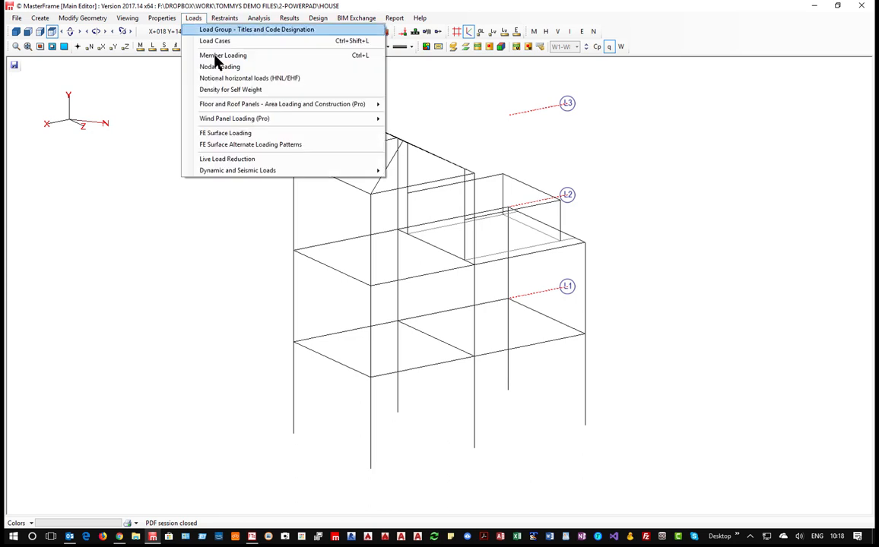
{"action": "mouse_move", "coordinate": [251, 120]}
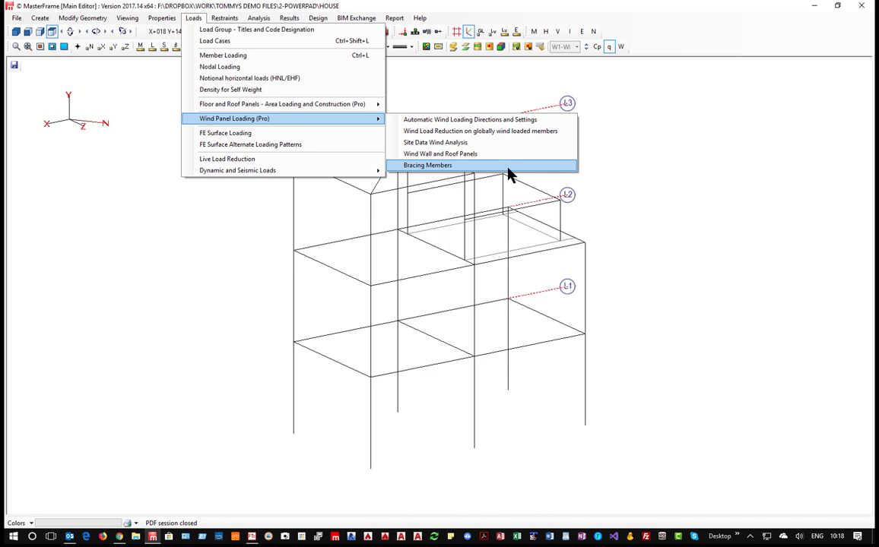
{"action": "left_click", "coordinate": [452, 84]}
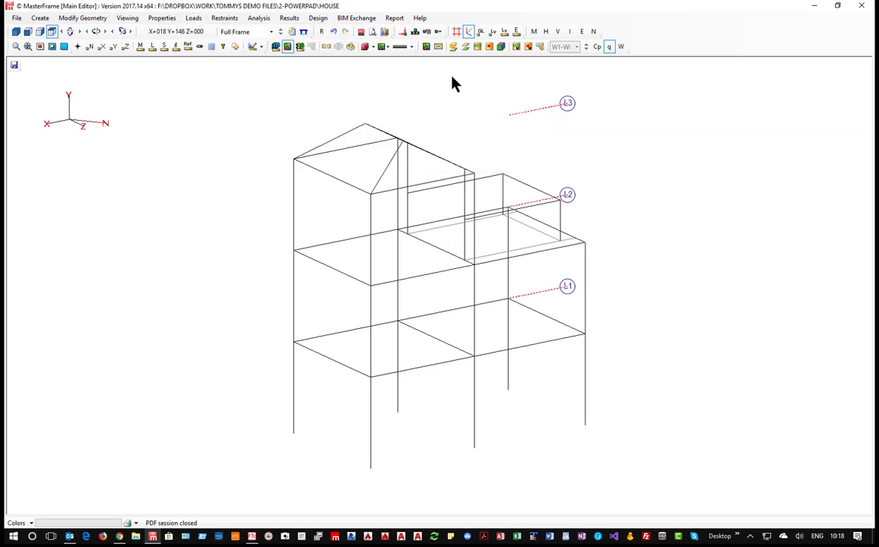
Step: Display the wind panels with all selected loads on the frame and show the pressures for wind case W1
{"action": "left_click", "coordinate": [500, 47]}
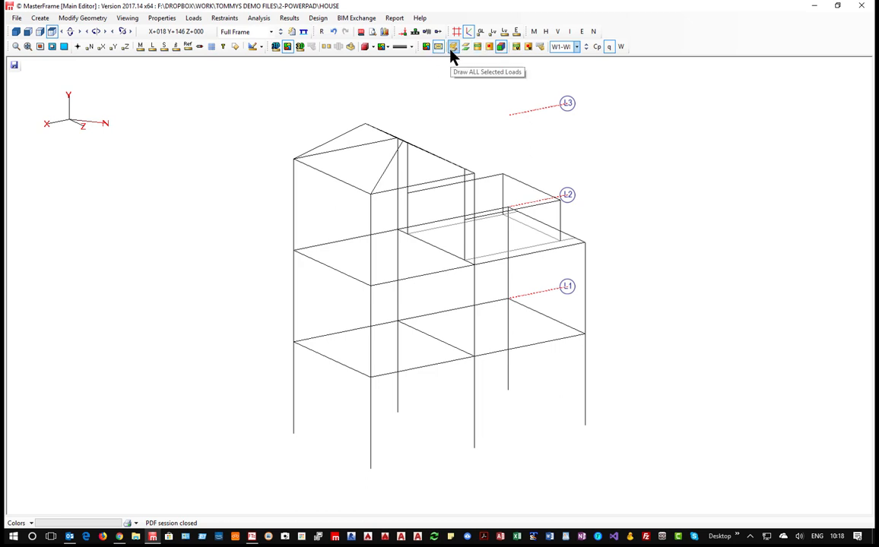
{"action": "left_click", "coordinate": [452, 48]}
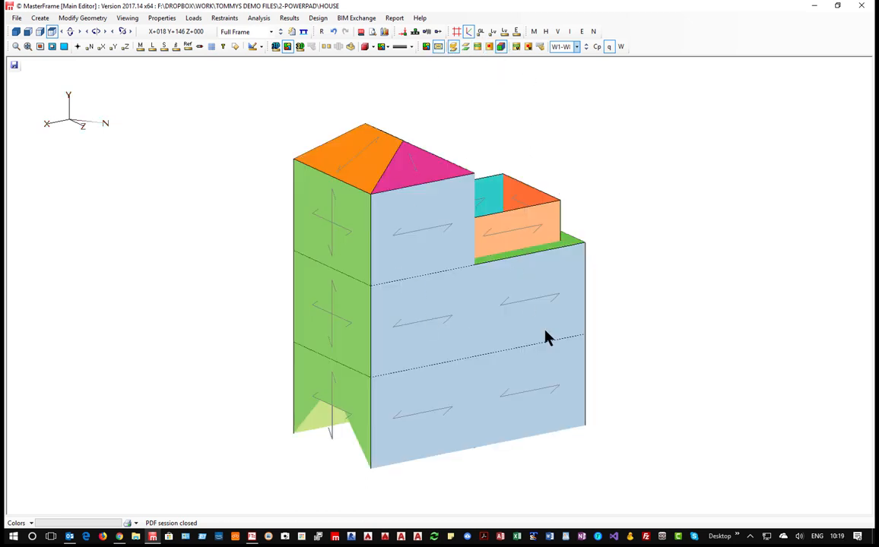
{"action": "left_click", "coordinate": [576, 47]}
{"action": "left_click", "coordinate": [567, 65]}
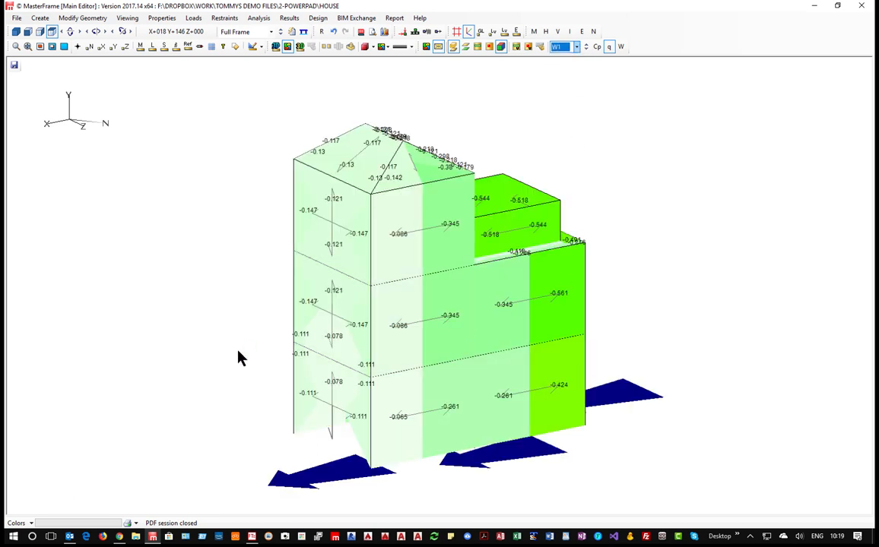
{"action": "middle_click_drag", "start_coordinate": [468, 417], "coordinate": [17, 377]}
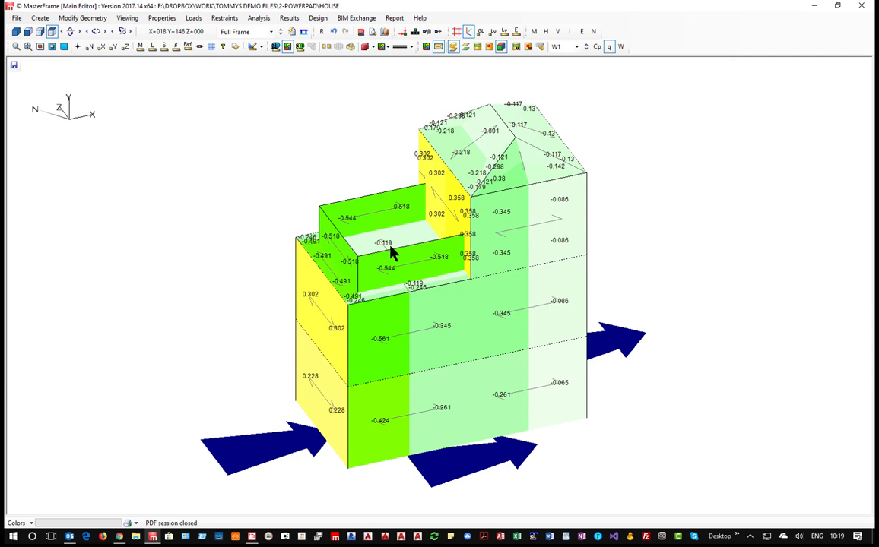
Step: Step through the wind pressures on the house for cases W2, W3 and W4
{"action": "left_click", "coordinate": [587, 44]}
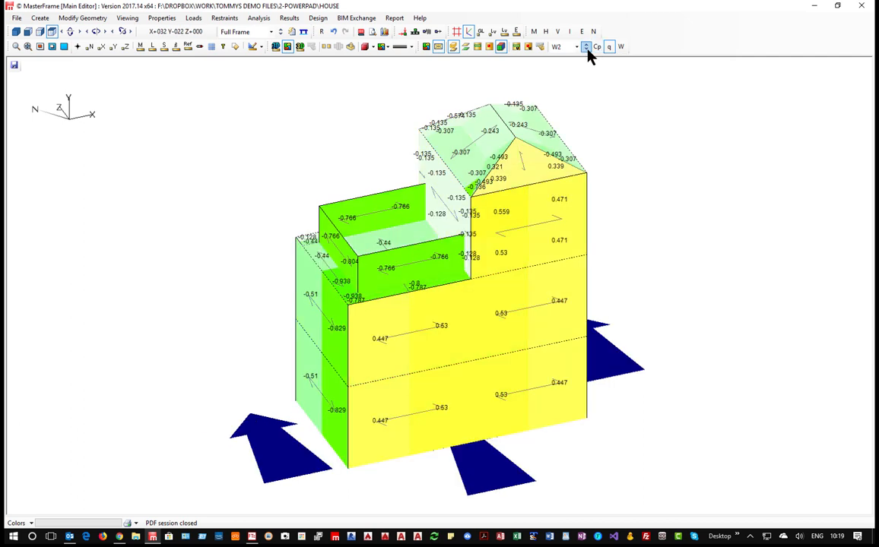
{"action": "left_click", "coordinate": [586, 44]}
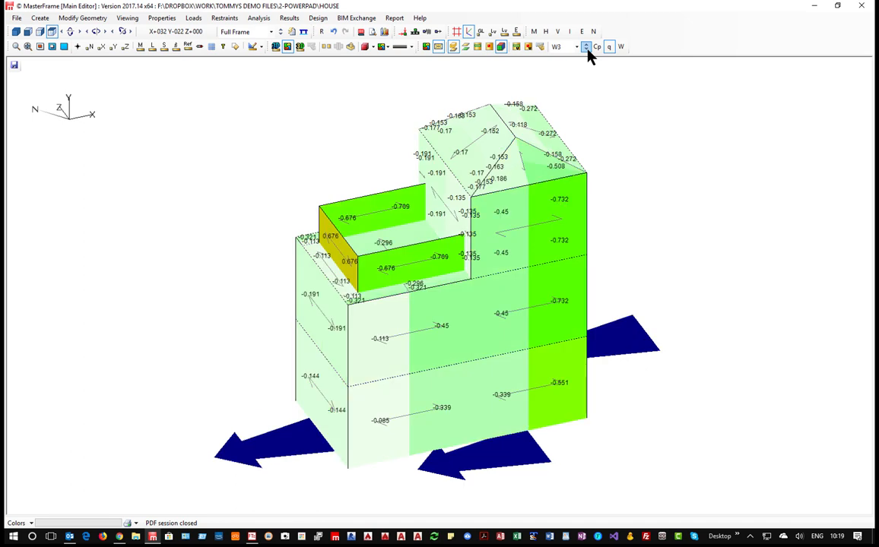
{"action": "left_click", "coordinate": [587, 46]}
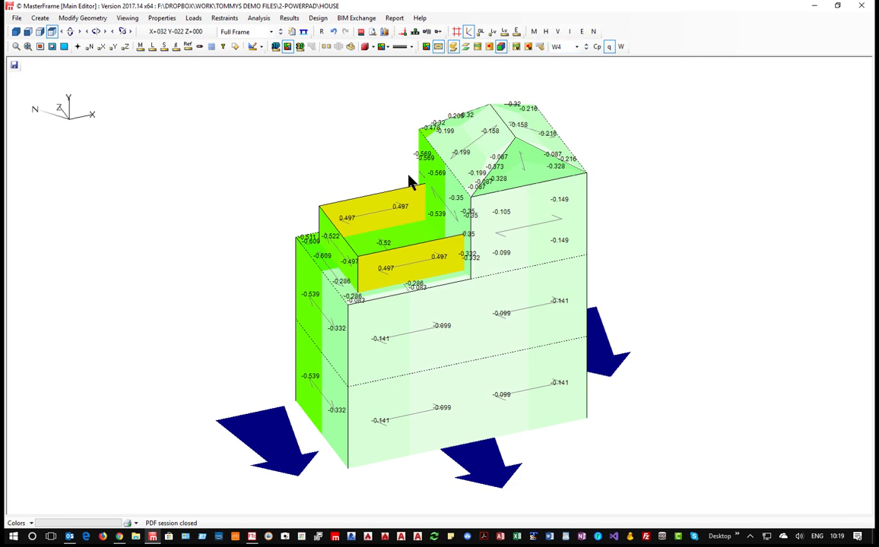
Step: Display the wind pressures for case P1 and step onward through the P and S cases to S5
{"action": "left_click", "coordinate": [577, 47]}
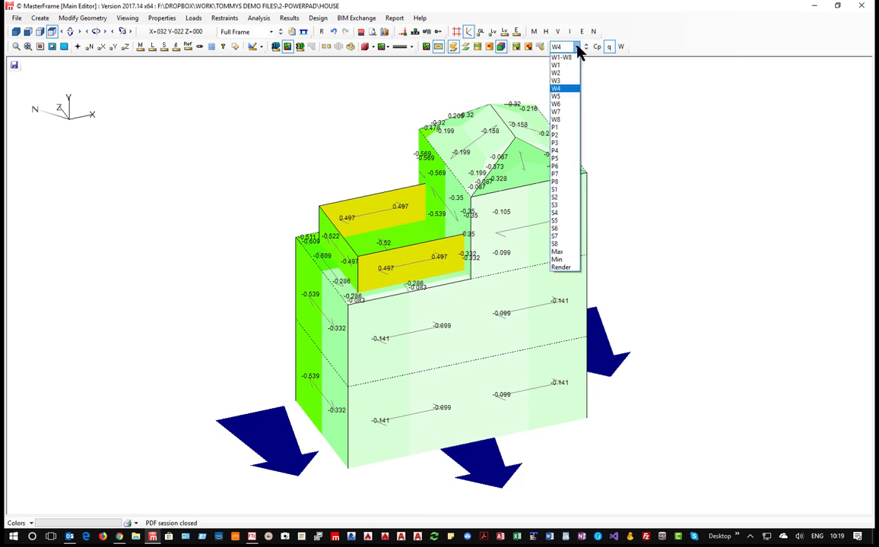
{"action": "left_click", "coordinate": [563, 127]}
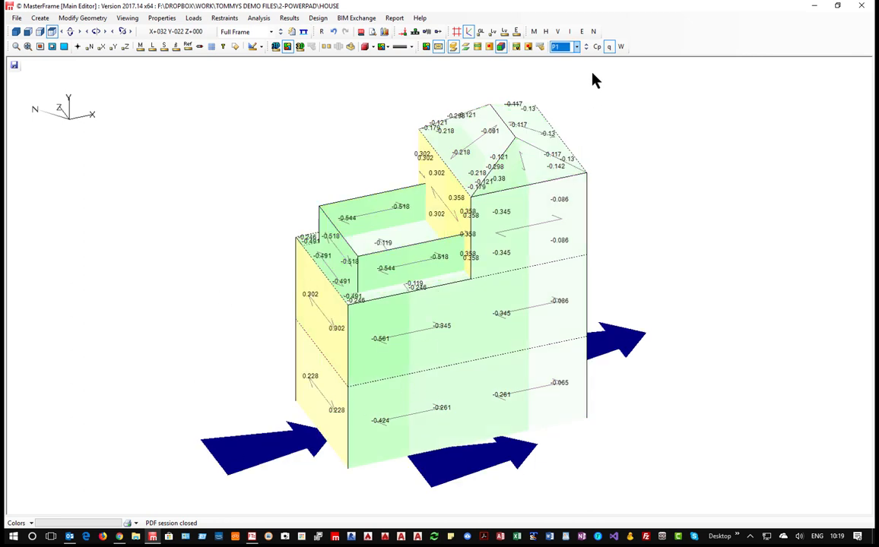
{"action": "left_click", "coordinate": [586, 47]}
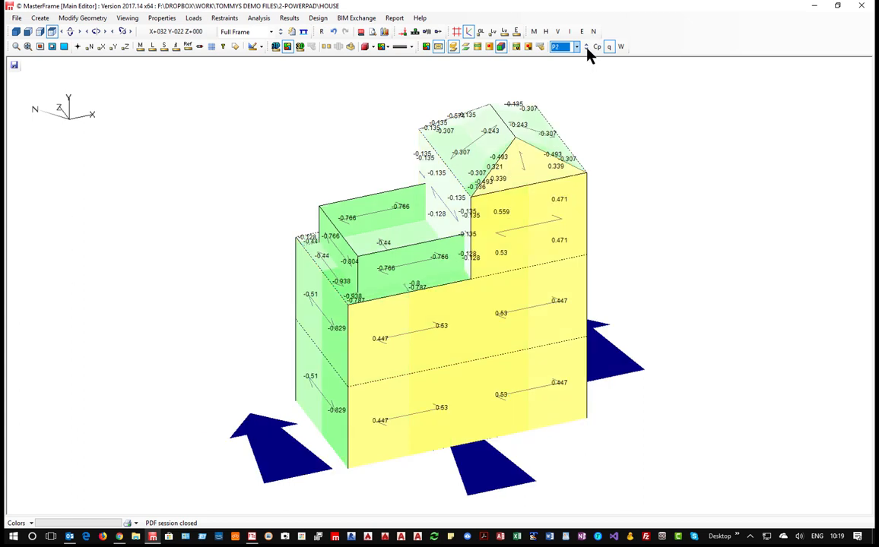
{"action": "left_click", "coordinate": [587, 46]}
{"action": "left_click", "coordinate": [587, 46]}
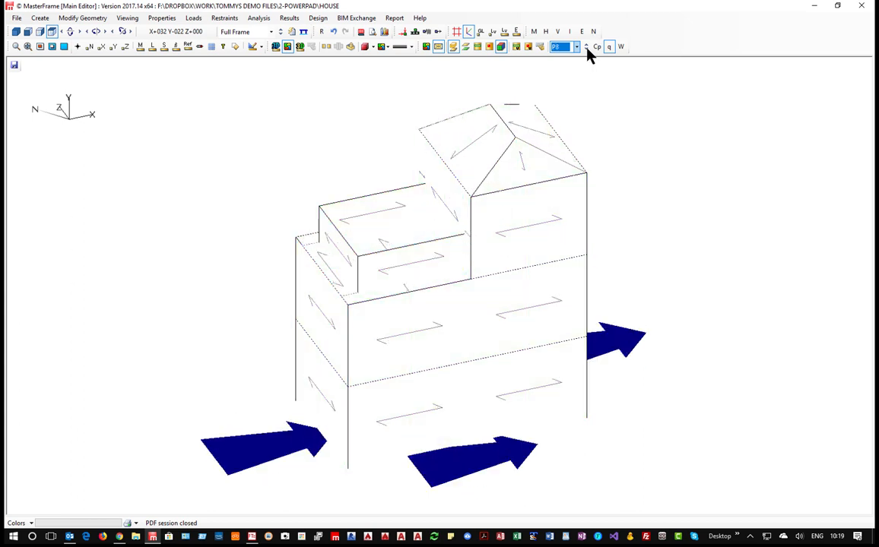
{"action": "left_click", "coordinate": [587, 46]}
{"action": "left_click", "coordinate": [587, 48]}
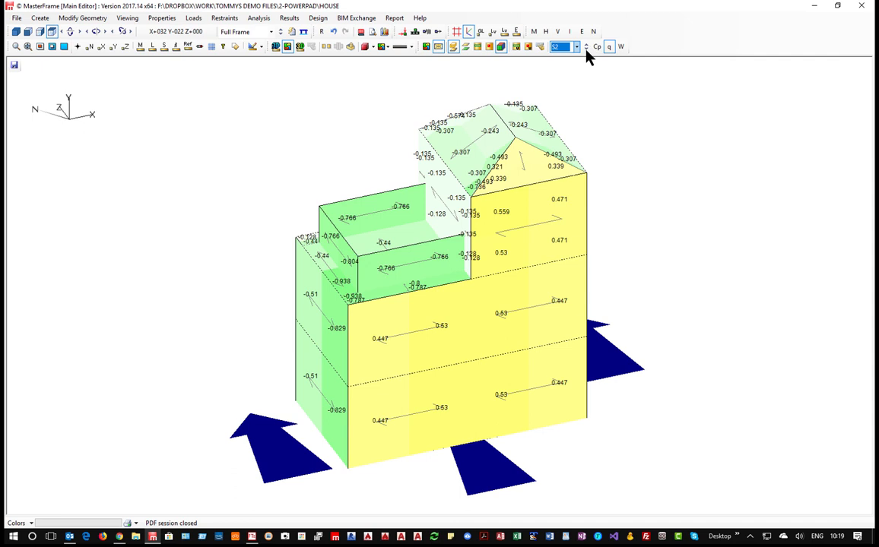
{"action": "left_click", "coordinate": [587, 51]}
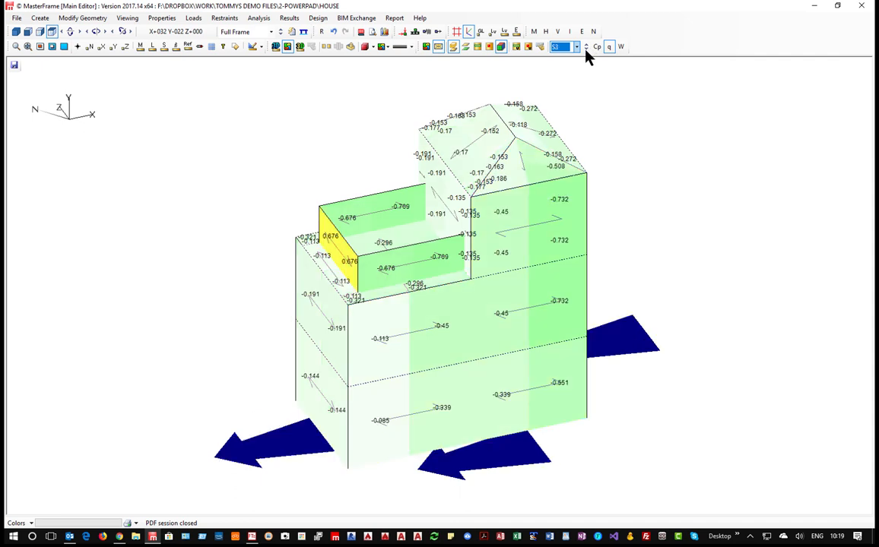
{"action": "left_click", "coordinate": [586, 50]}
{"action": "left_click", "coordinate": [586, 50]}
Step: Display the maximum and the minimum wind pressures across all house panels
{"action": "left_click", "coordinate": [578, 47]}
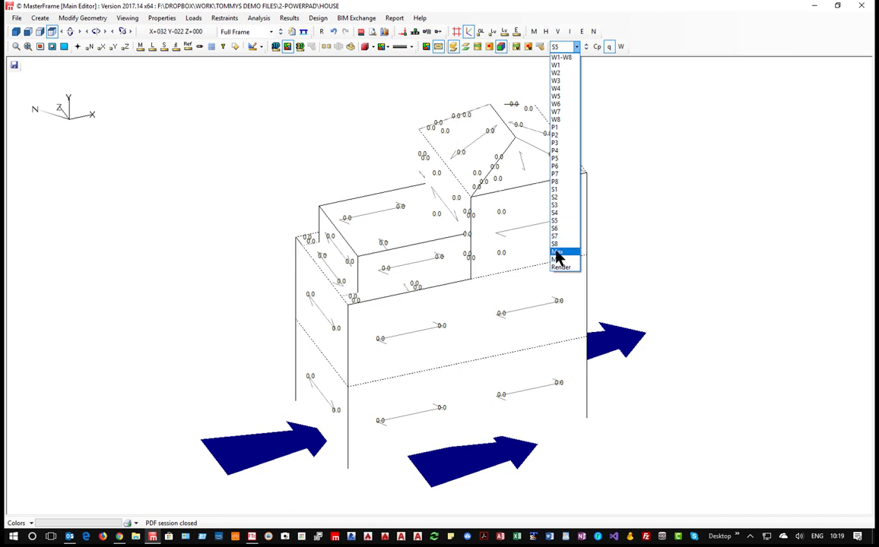
{"action": "left_click", "coordinate": [559, 252]}
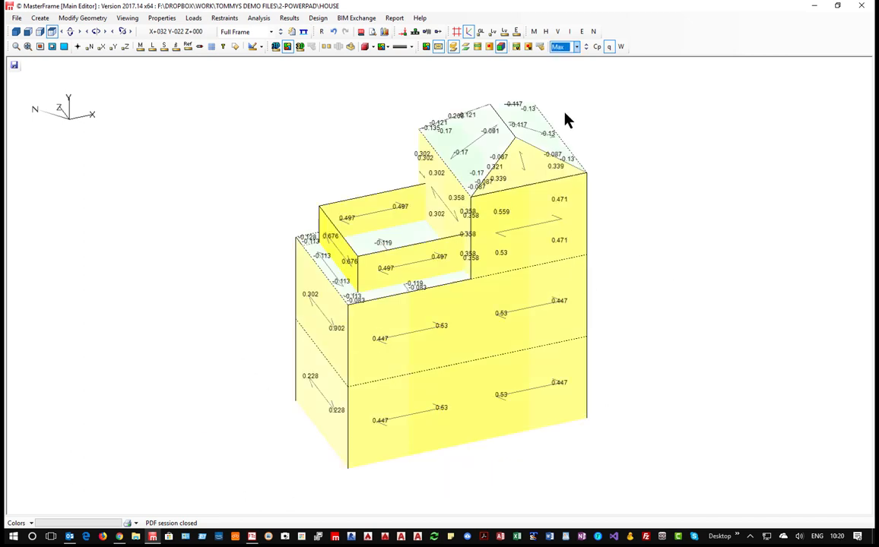
{"action": "left_click", "coordinate": [577, 47]}
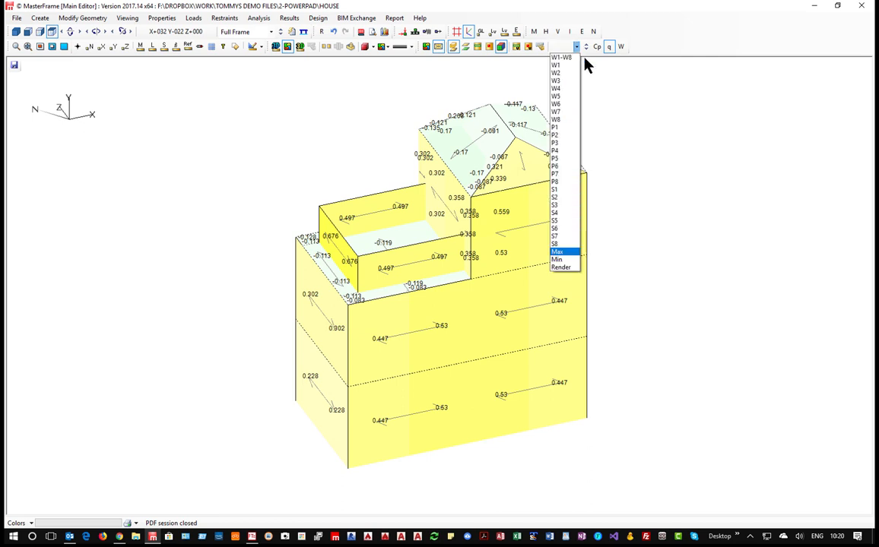
{"action": "left_click", "coordinate": [561, 261]}
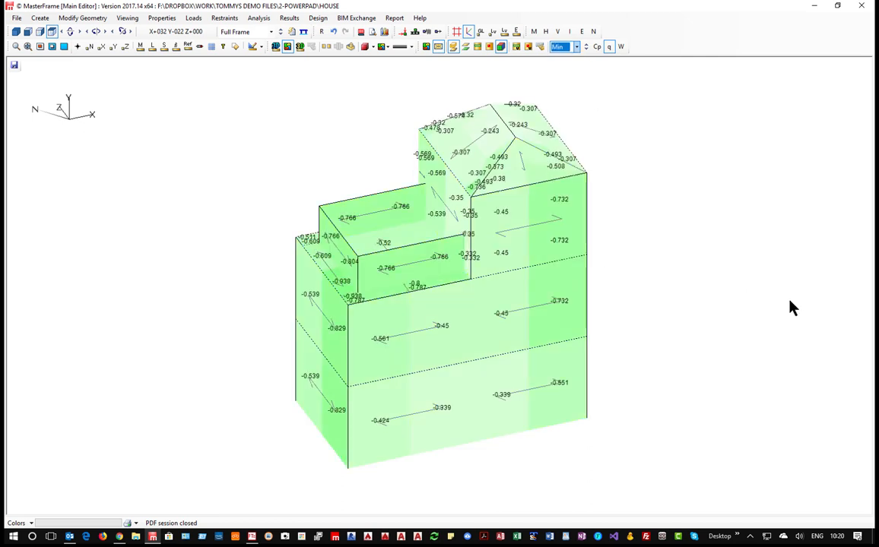